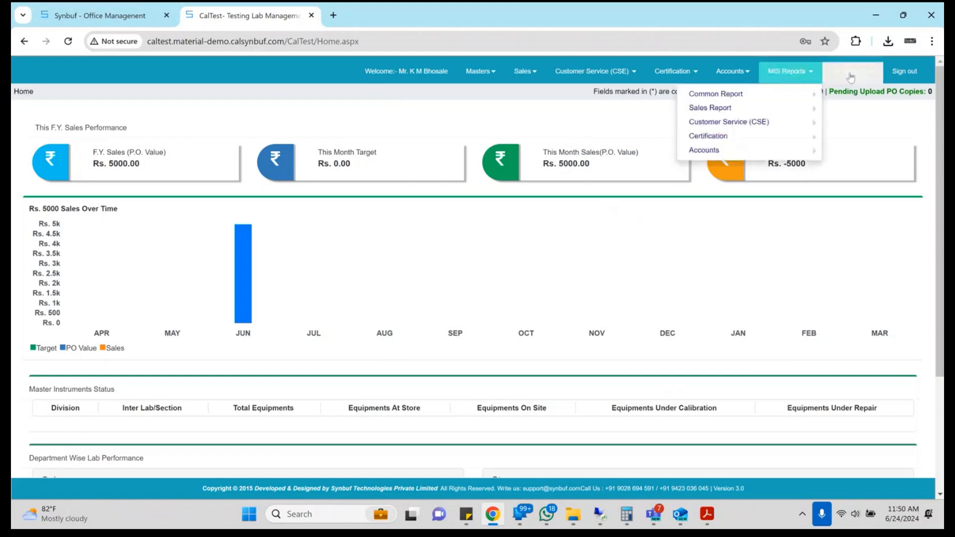
- Open the user management page and set the new user's type to On Roll
{"action": "mouse_move", "coordinate": [851, 72]}
{"action": "left_click", "coordinate": [769, 97]}
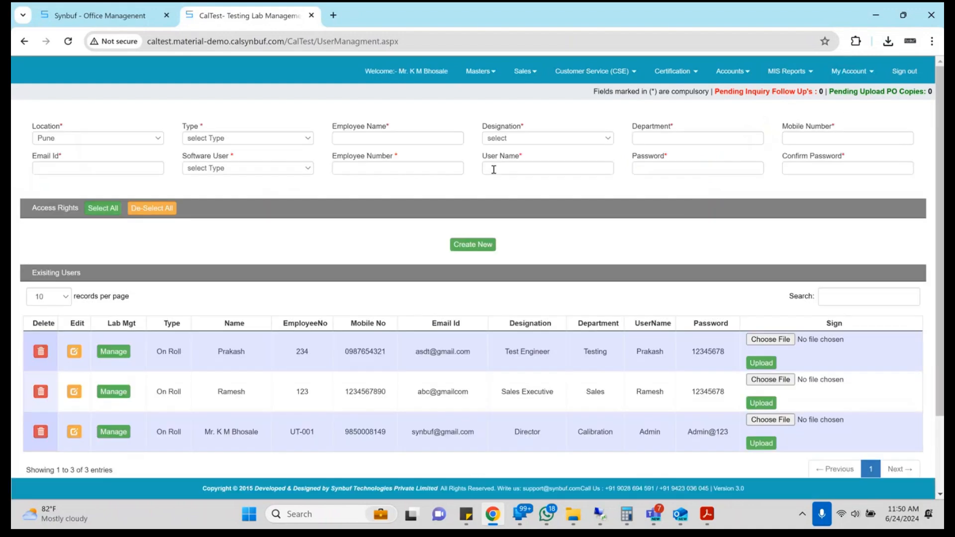
{"action": "left_click", "coordinate": [307, 141]}
{"action": "key", "text": "Down"}
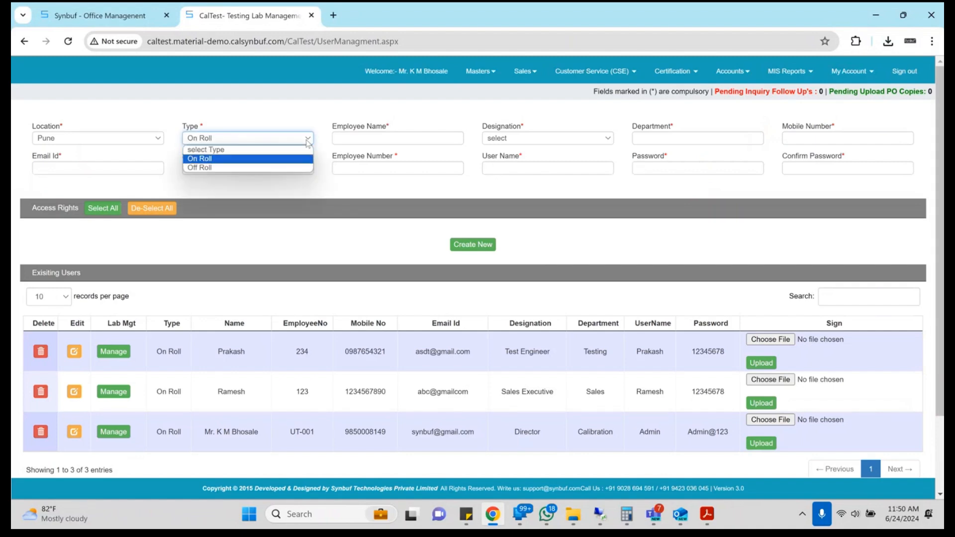
{"action": "key", "text": "Return"}
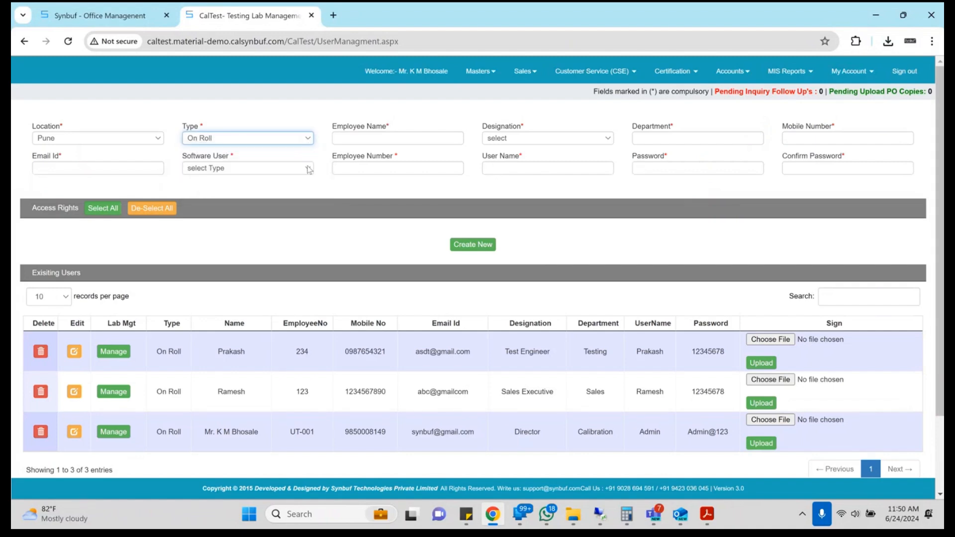
- Go through the available designations for the new user and choose Deputy Technical Manager
{"action": "left_click", "coordinate": [524, 138]}
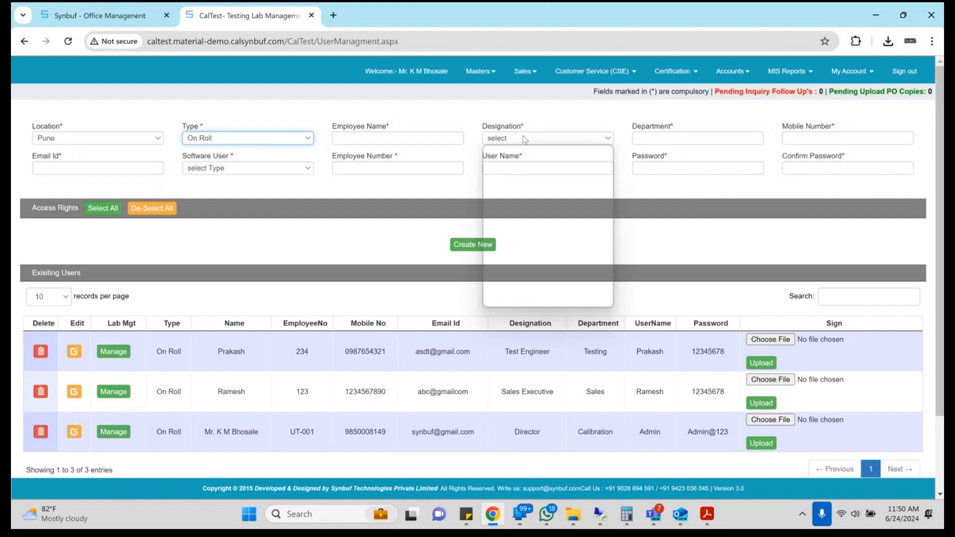
{"action": "key", "text": "Down"}
{"action": "key", "text": "Down"}
{"action": "key", "text": "Down"}
{"action": "key", "text": "Down"}
{"action": "key", "text": "Down"}
{"action": "key", "text": "Down"}
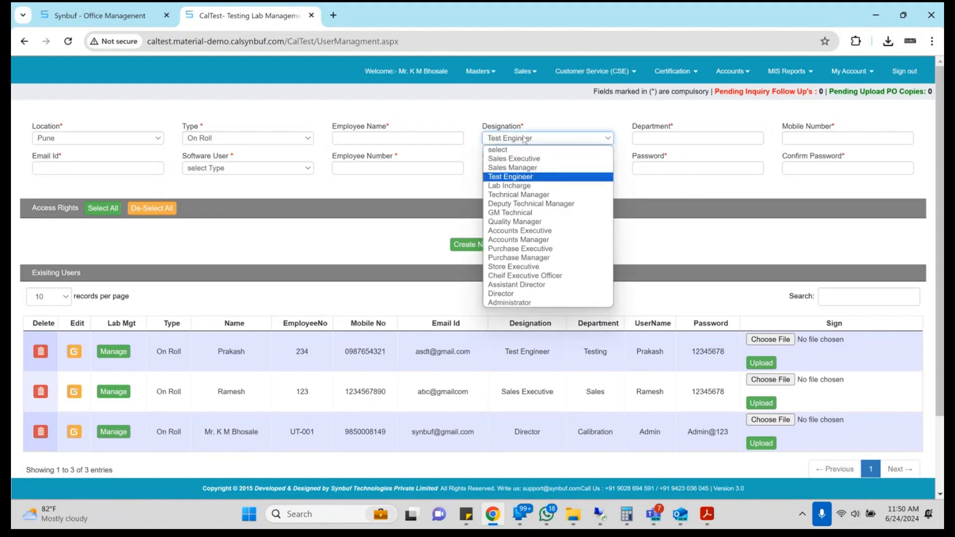
{"action": "key", "text": "Down"}
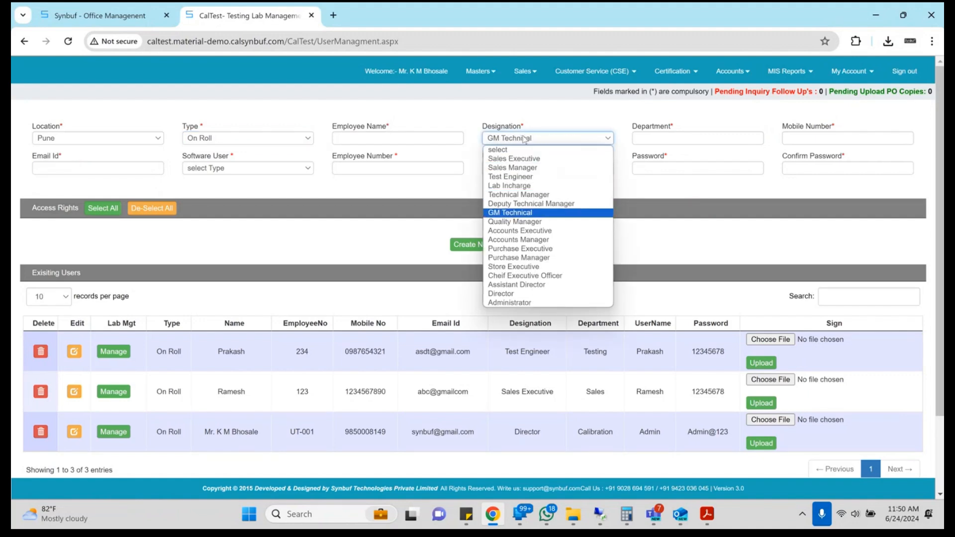
{"action": "key", "text": "Up"}
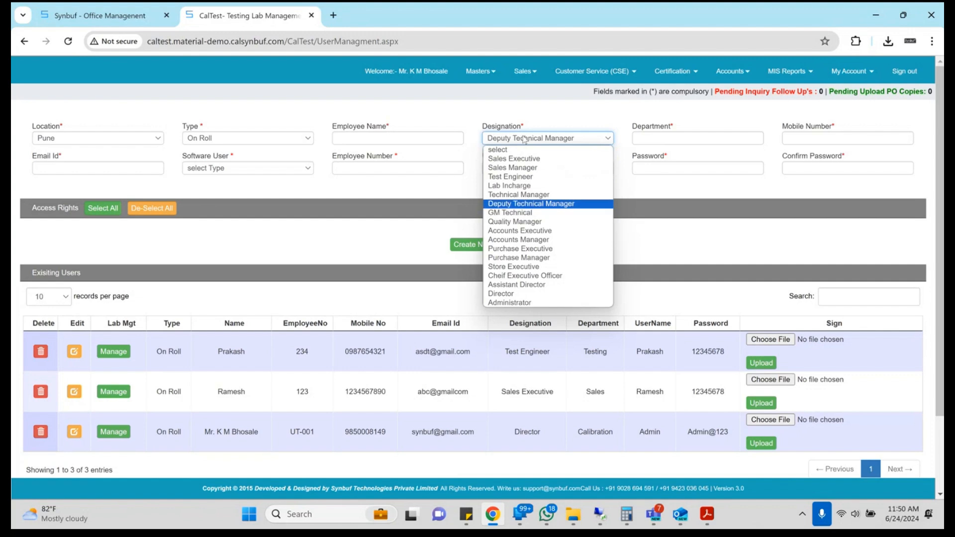
{"action": "left_click", "coordinate": [498, 103]}
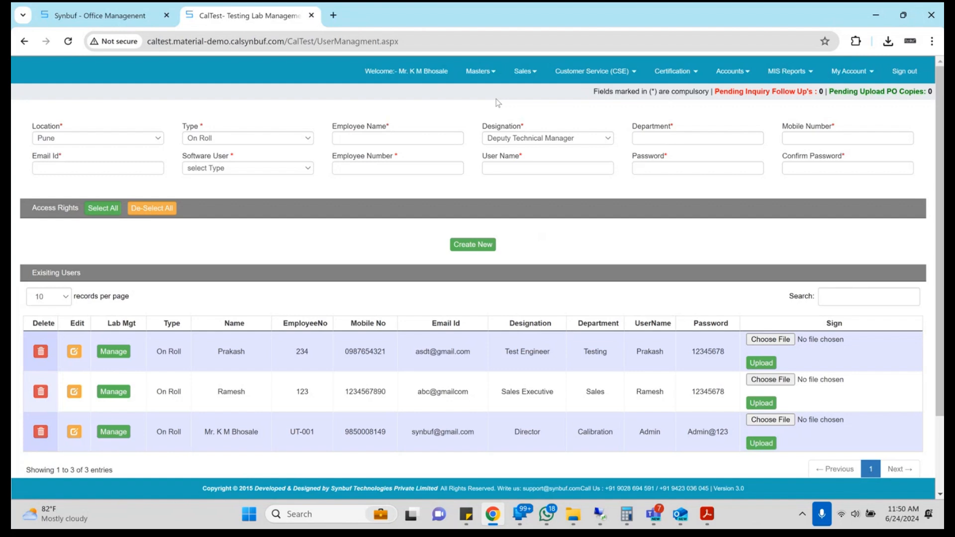
- View the Country, States and Taxes master pages one after another
{"action": "left_click", "coordinate": [476, 74]}
{"action": "left_click", "coordinate": [444, 89]}
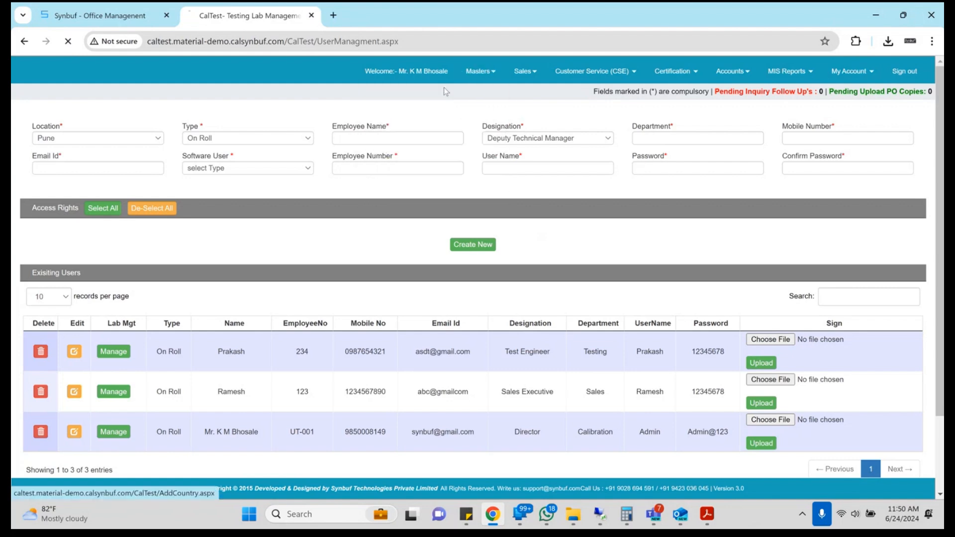
{"action": "left_click", "coordinate": [474, 84]}
{"action": "left_click", "coordinate": [425, 114]}
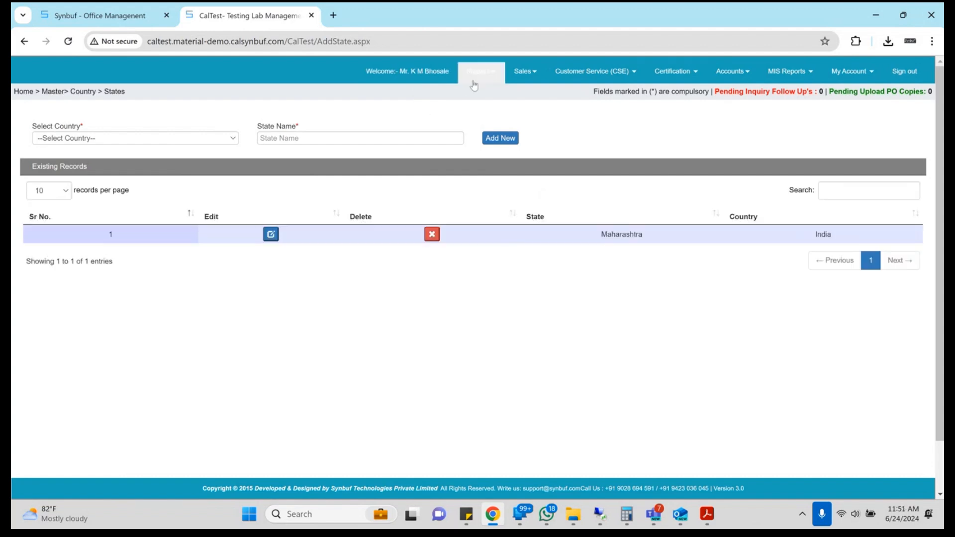
{"action": "left_click", "coordinate": [413, 127]}
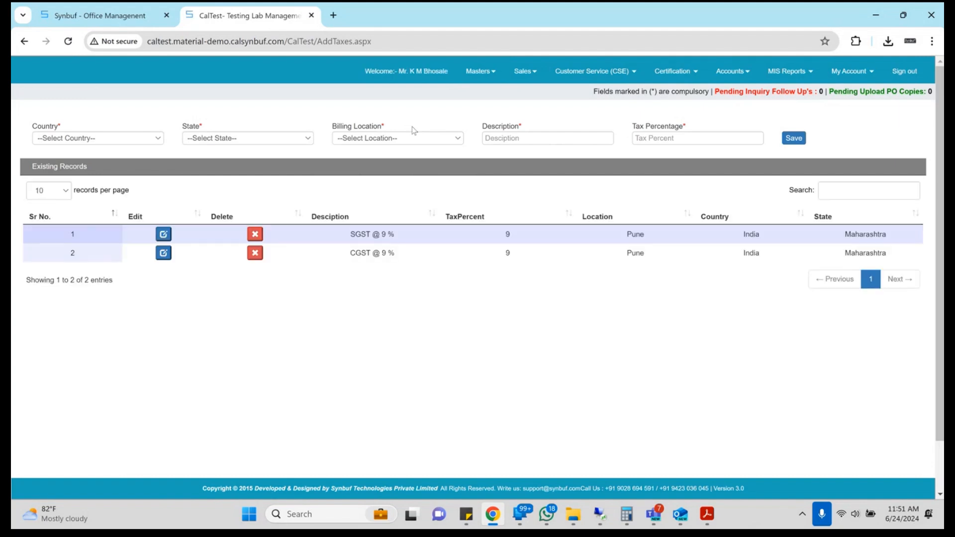
- Open the Customer master page, and bring up the SONOFF_POWR3_LVD safety test report in Acrobat
{"action": "left_click", "coordinate": [480, 72]}
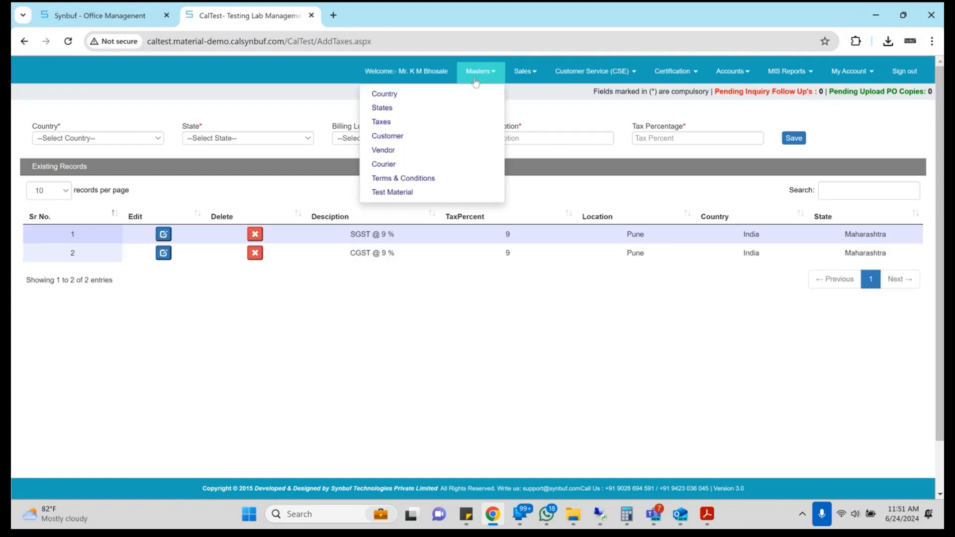
{"action": "left_click", "coordinate": [407, 136]}
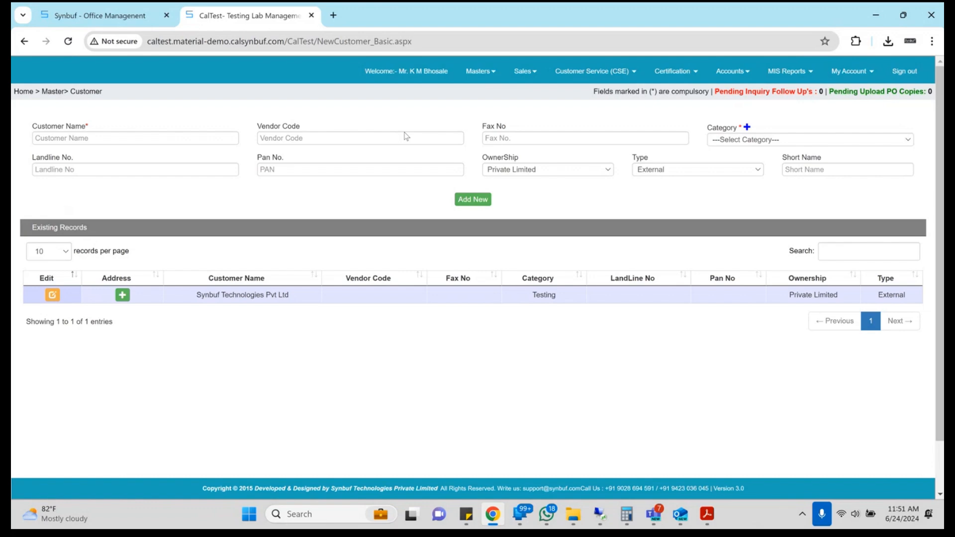
{"action": "left_click", "coordinate": [707, 517]}
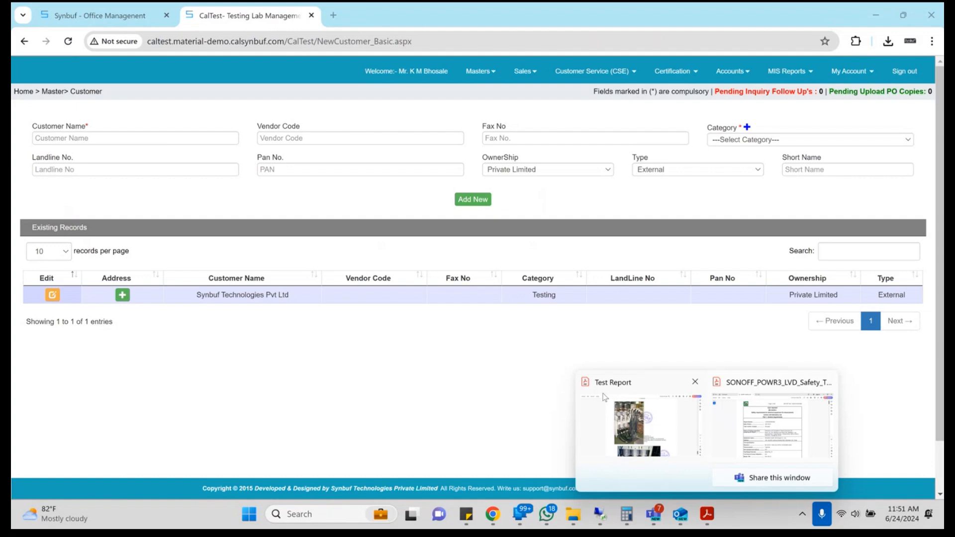
{"action": "left_click", "coordinate": [605, 397]}
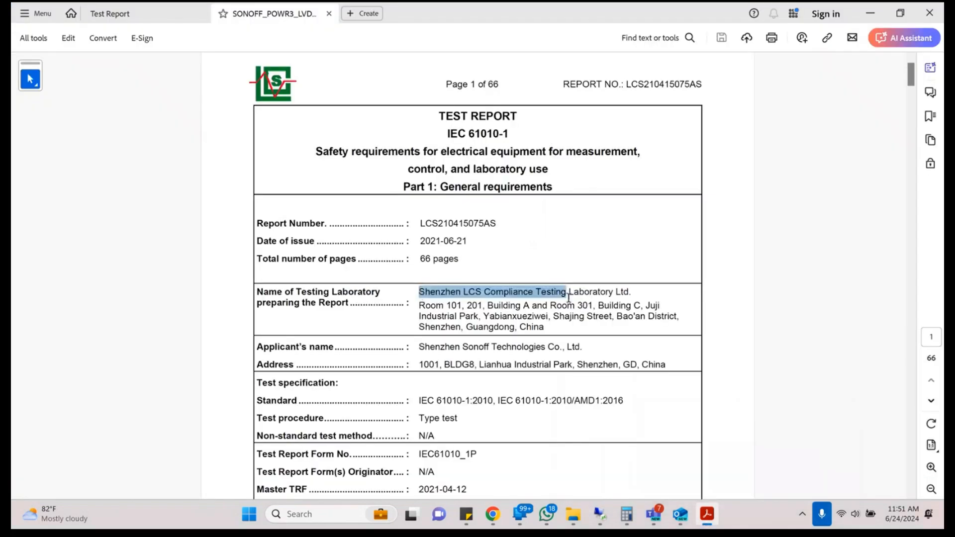
- Highlight the testing laboratory's name and the applicant's name on the report's first page
{"action": "left_click_drag", "start_coordinate": [569, 297], "coordinate": [629, 293]}
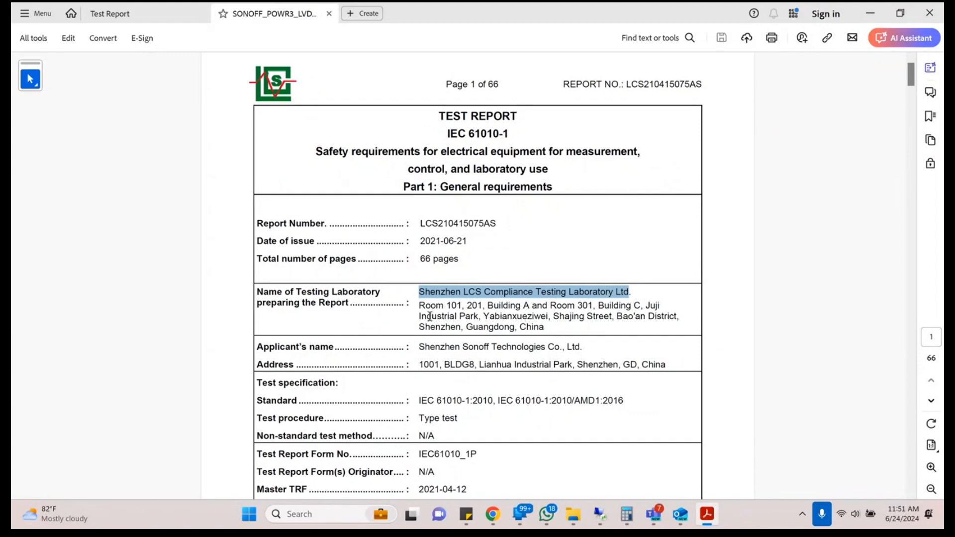
{"action": "left_click", "coordinate": [421, 345]}
{"action": "left_click_drag", "start_coordinate": [421, 344], "coordinate": [580, 345]}
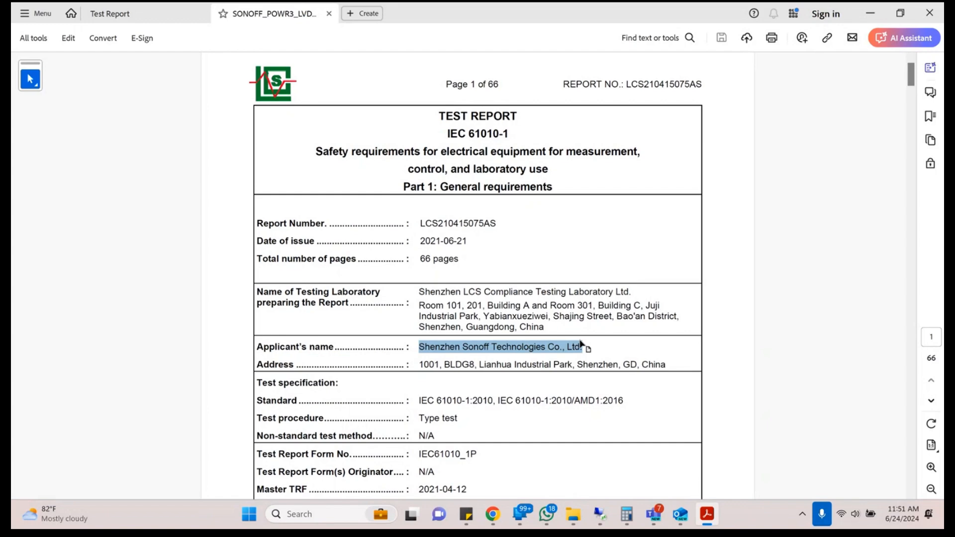
- Try to copy the applicant's name from the Acrobat report for the Customer Name field in the browser
{"action": "key", "text": "alt+Tab"}
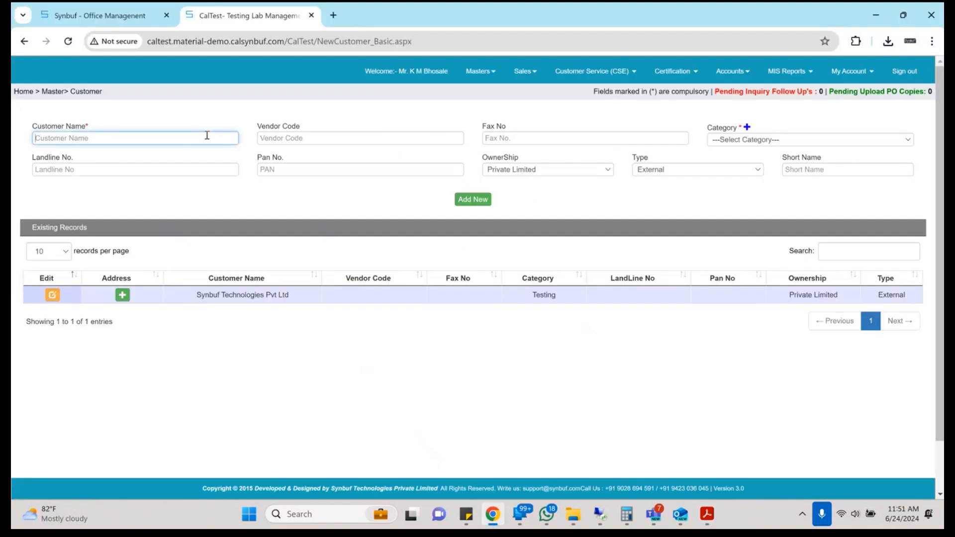
{"action": "key", "text": "alt+Tab"}
{"action": "key", "text": "alt+Tab"}
{"action": "key", "text": "alt+Tab"}
{"action": "right_click", "coordinate": [437, 350]}
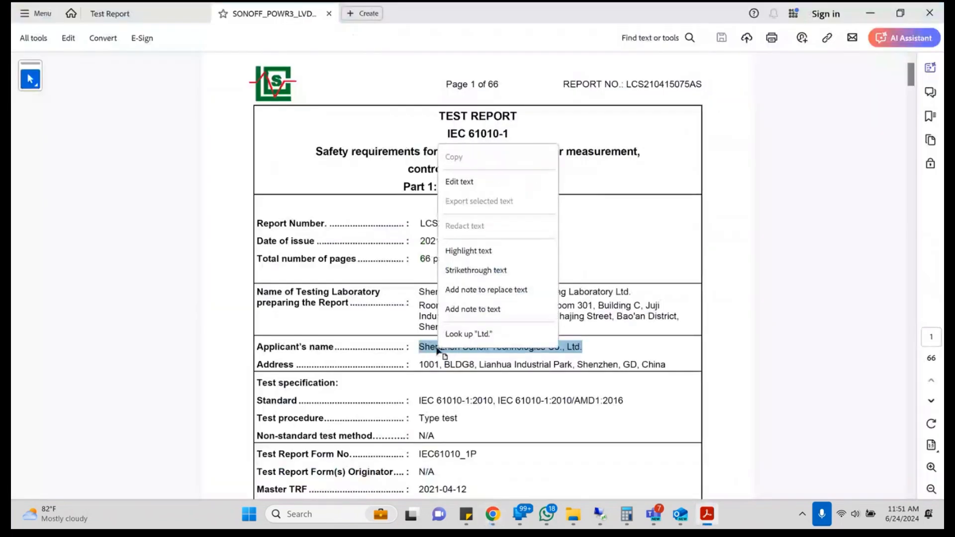
{"action": "left_click", "coordinate": [476, 187]}
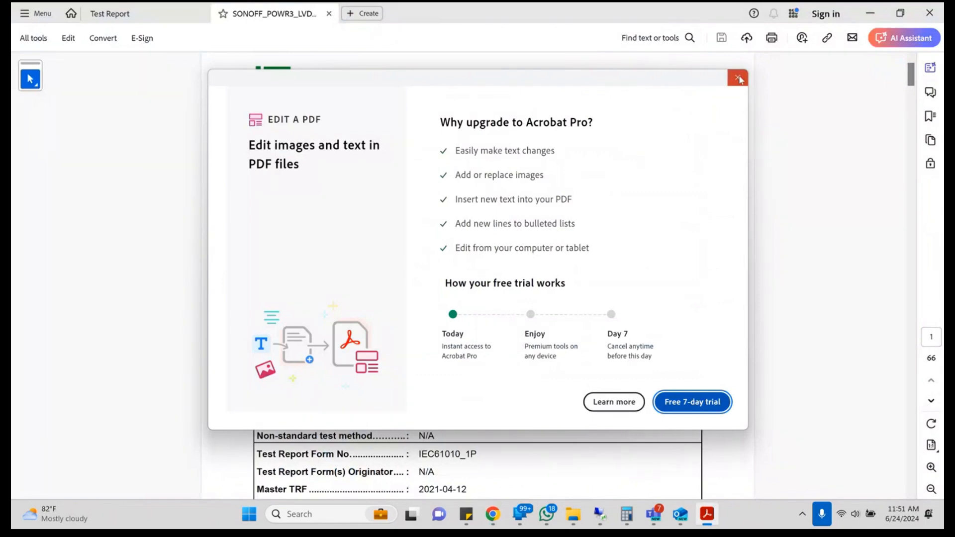
{"action": "left_click", "coordinate": [738, 78]}
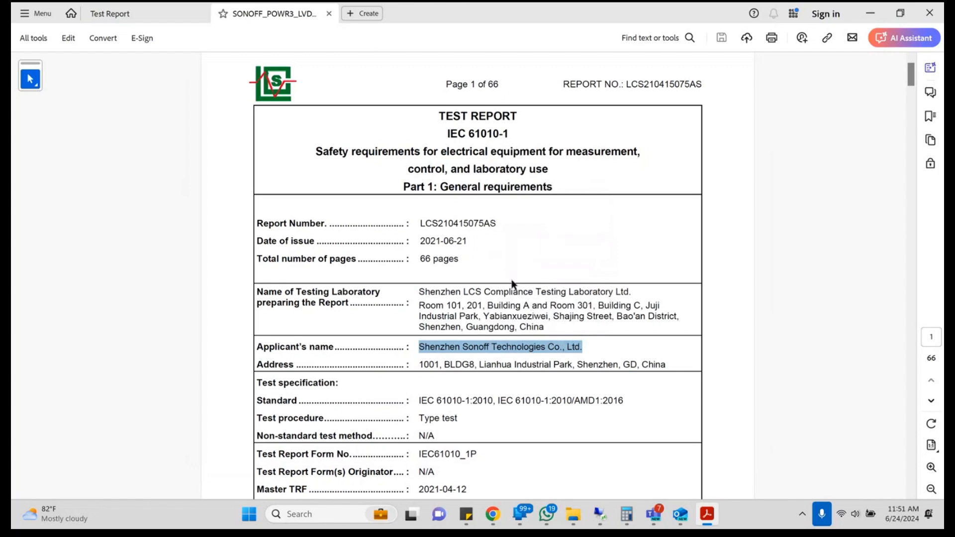
- Return to the customer form in Chrome and enter "Shenzhen" as the first word of the customer name, checking its spelling in the report
{"action": "key", "text": "alt+Tab"}
{"action": "type", "text": "She"}
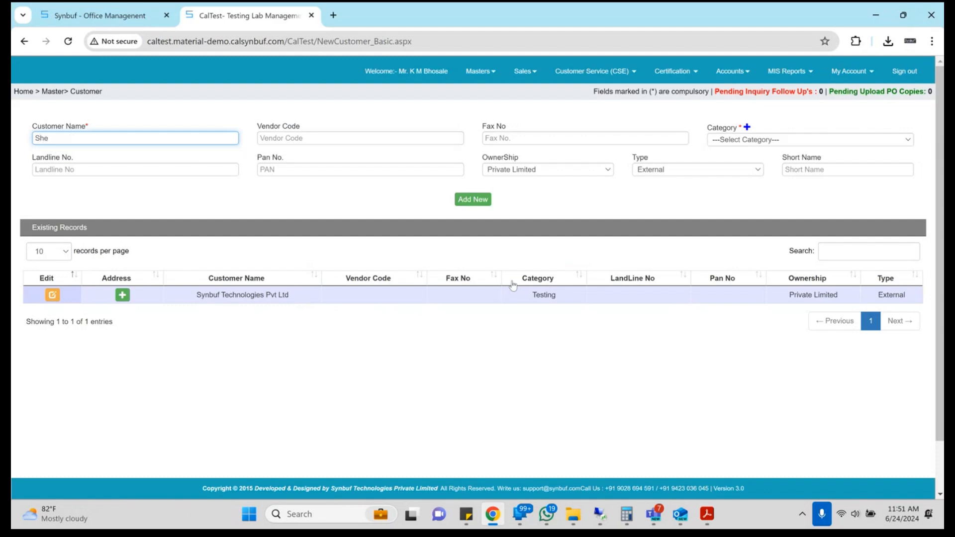
{"action": "key", "text": "alt+Tab"}
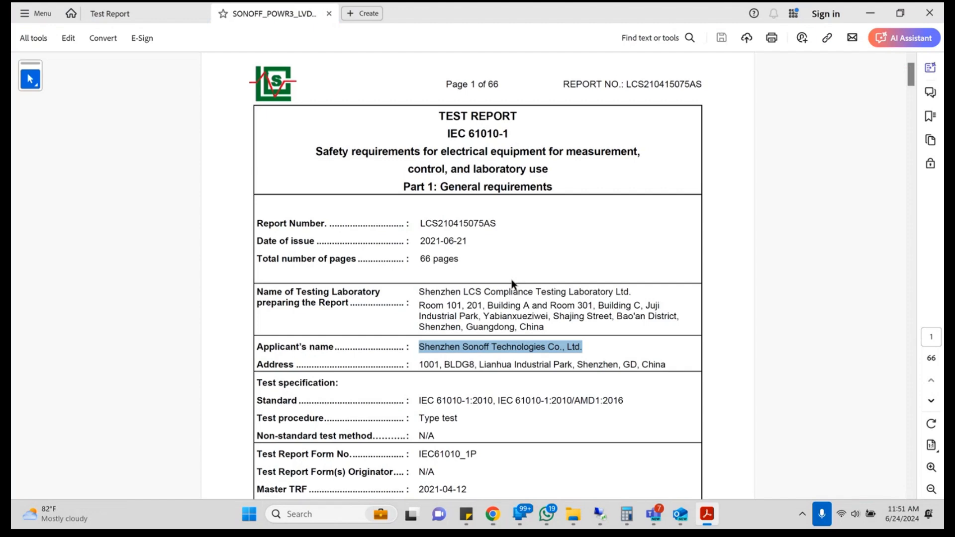
{"action": "key", "text": "alt+Tab"}
{"action": "key", "text": "alt+Tab"}
{"action": "key", "text": "alt+Tab"}
{"action": "type", "text": "nzhen"}
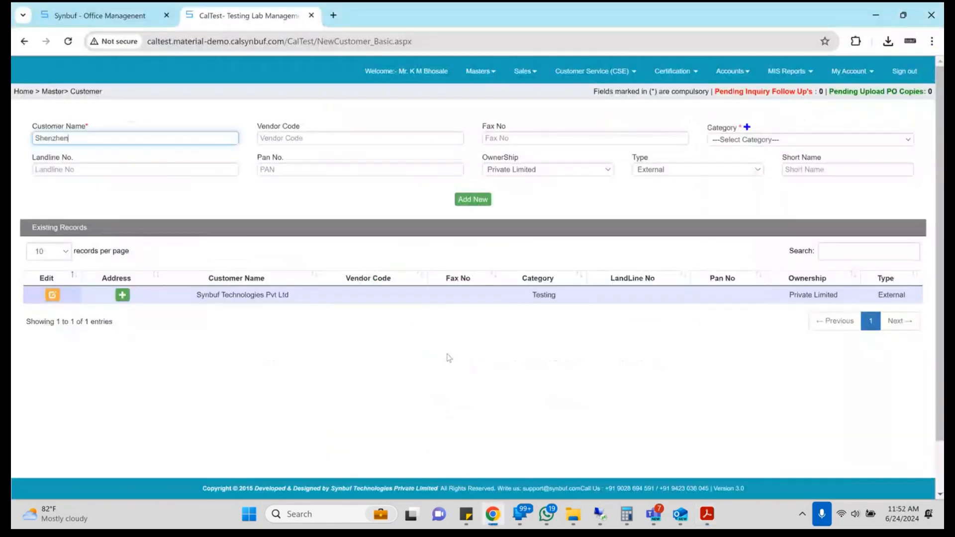
- Add "Sonoff" to the customer name, comparing the spelling with the applicant's name in the report
{"action": "key", "text": "alt+Tab"}
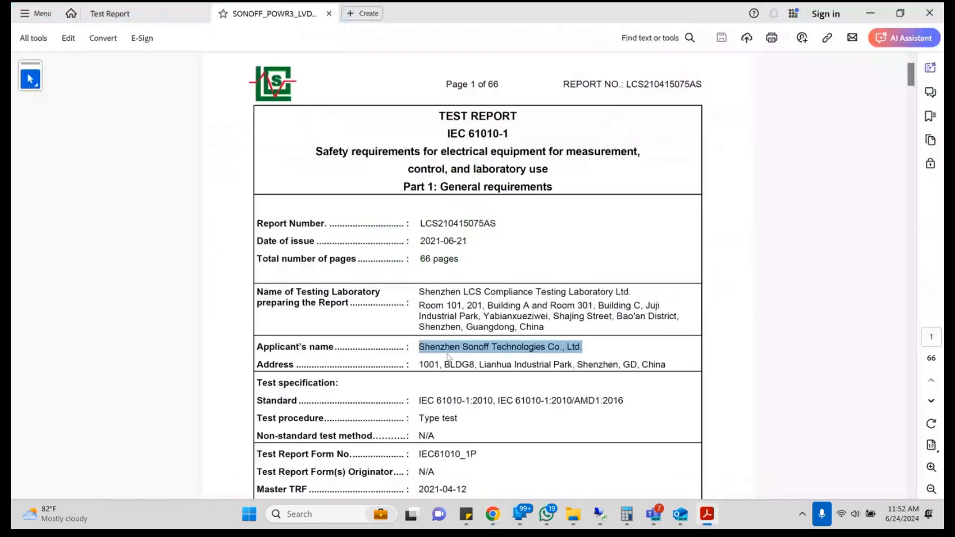
{"action": "key", "text": "alt+Tab"}
{"action": "type", "text": "Sonff"}
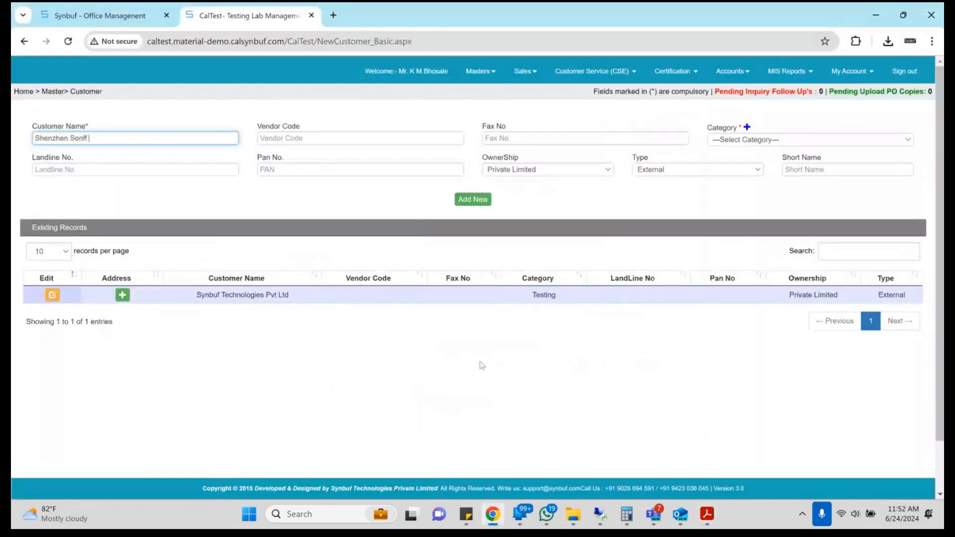
{"action": "key", "text": "alt+Tab"}
{"action": "key", "text": "alt+Tab"}
{"action": "type", "text": "o"}
{"action": "key", "text": "End"}
- Check the report again and complete the customer name as "Shenzhen Sonoff Technologies ltd."
{"action": "key", "text": "alt+Tab"}
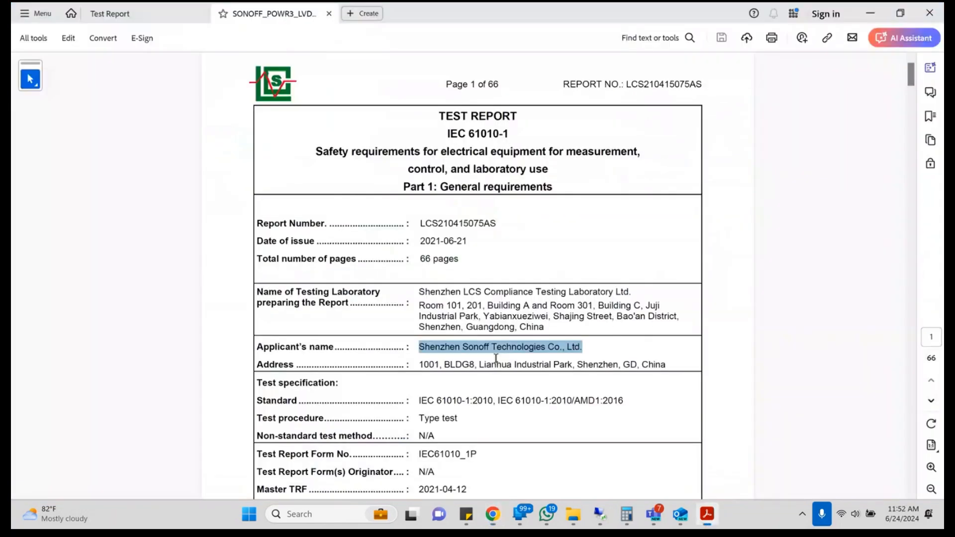
{"action": "key", "text": "alt+Tab"}
{"action": "type", "text": "Technolog"}
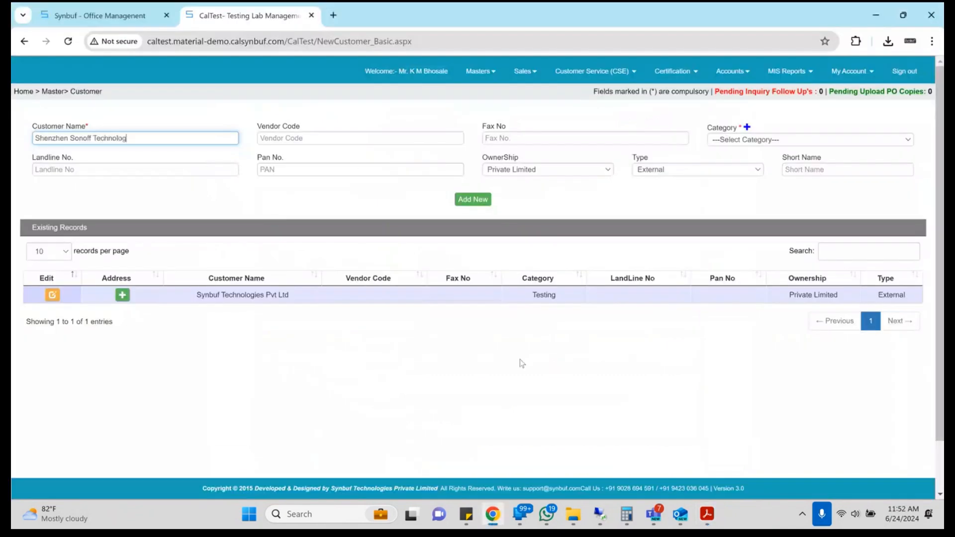
{"action": "type", "text": "ies "}
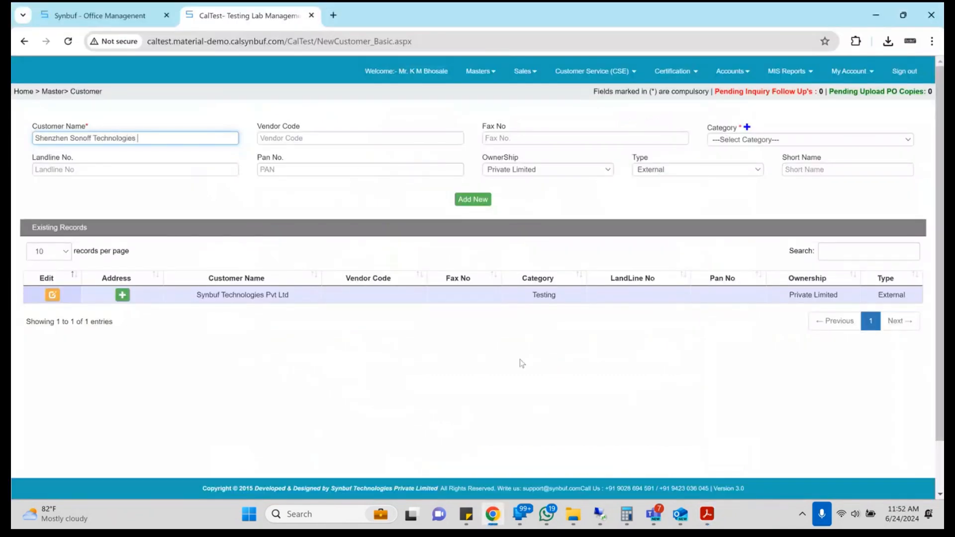
{"action": "type", "text": "ltd."}
{"action": "key", "text": "ctrl+a"}
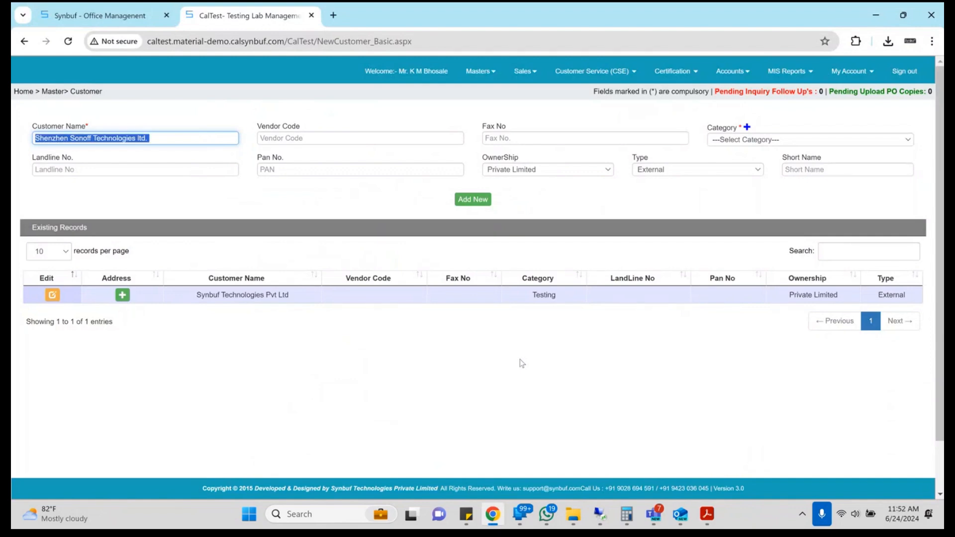
- Set the new customer's category to Testing
{"action": "left_click", "coordinate": [751, 142]}
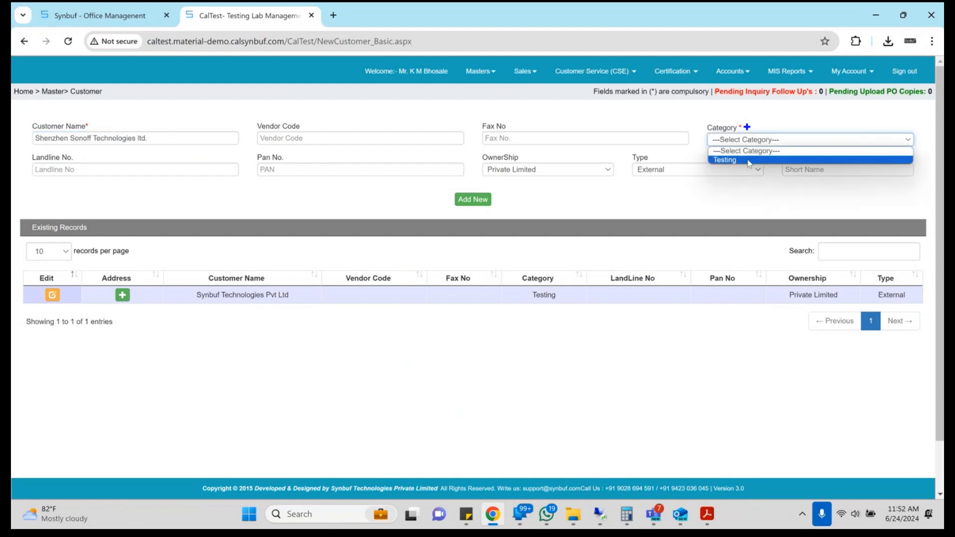
{"action": "left_click", "coordinate": [749, 161]}
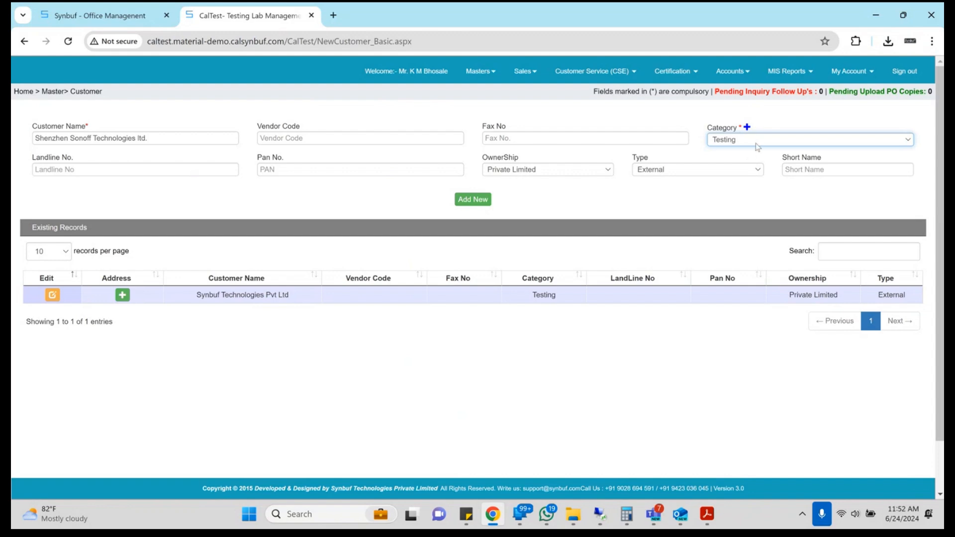
{"action": "left_click", "coordinate": [756, 140]}
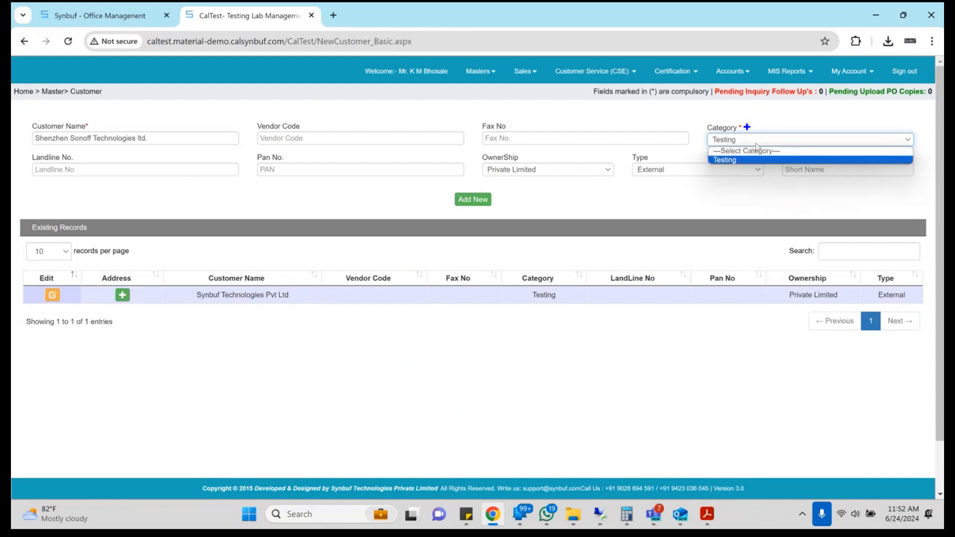
- Add a new customer category named "Mft" and return to the customer form
{"action": "left_click", "coordinate": [747, 128]}
{"action": "left_click", "coordinate": [748, 128]}
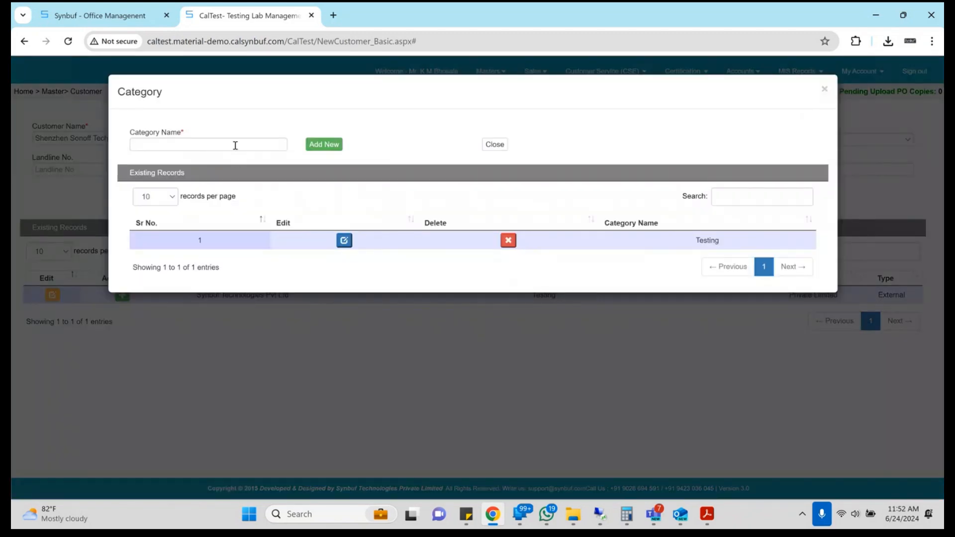
{"action": "left_click", "coordinate": [236, 146]}
{"action": "type", "text": "Mft"}
{"action": "key", "text": "Tab"}
{"action": "key", "text": "Return"}
{"action": "key", "text": "Return"}
{"action": "key", "text": "Return"}
{"action": "left_click", "coordinate": [83, 182]}
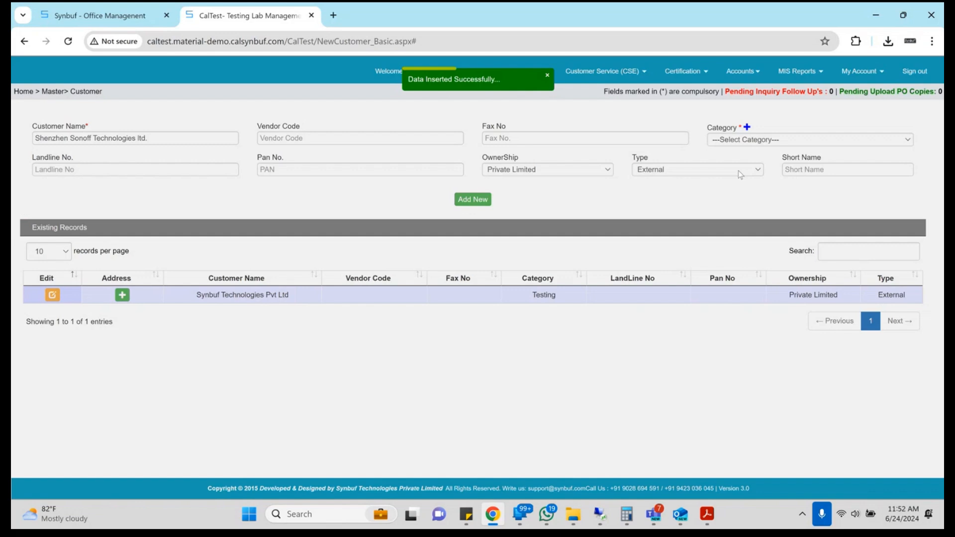
- Set the new customer's category to Mft. and save Shenzhen Sonoff Technologies ltd. as a customer
{"action": "left_click", "coordinate": [791, 142]}
{"action": "left_click", "coordinate": [529, 201]}
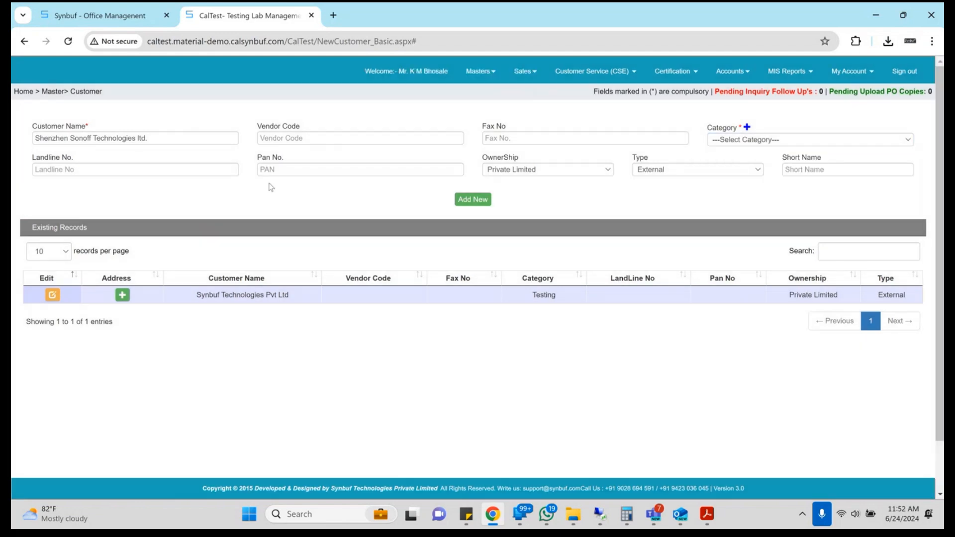
{"action": "left_click", "coordinate": [281, 168]}
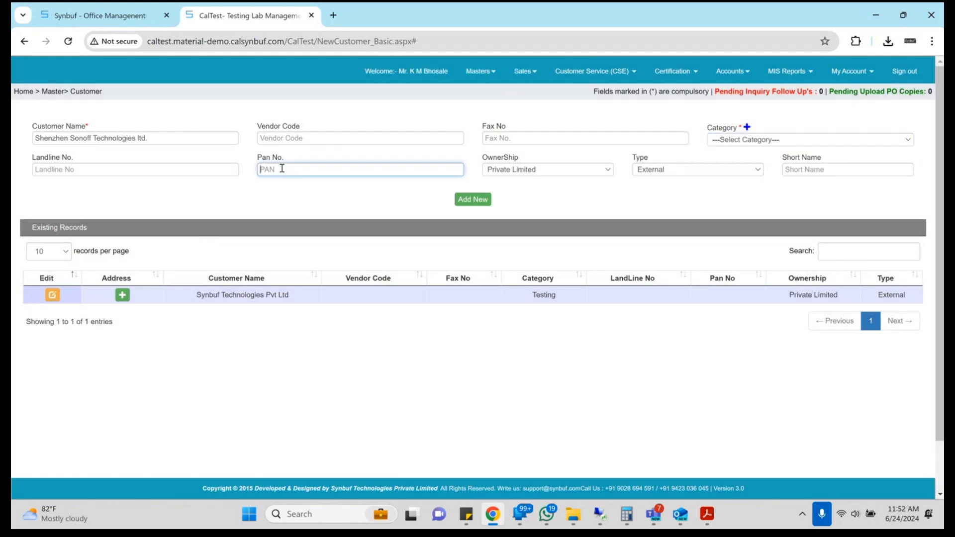
{"action": "left_click", "coordinate": [475, 201]}
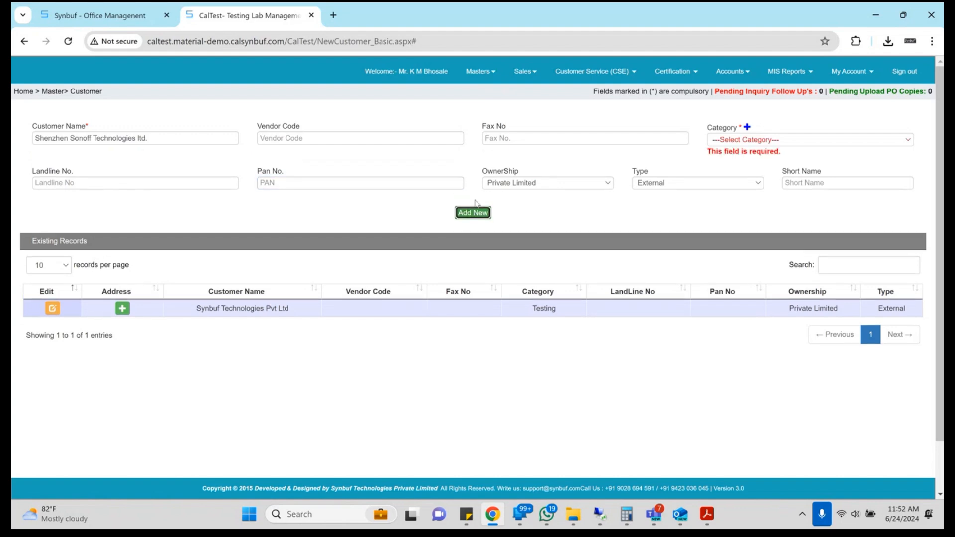
{"action": "left_click", "coordinate": [751, 140]}
{"action": "key", "text": "Down"}
{"action": "key", "text": "Return"}
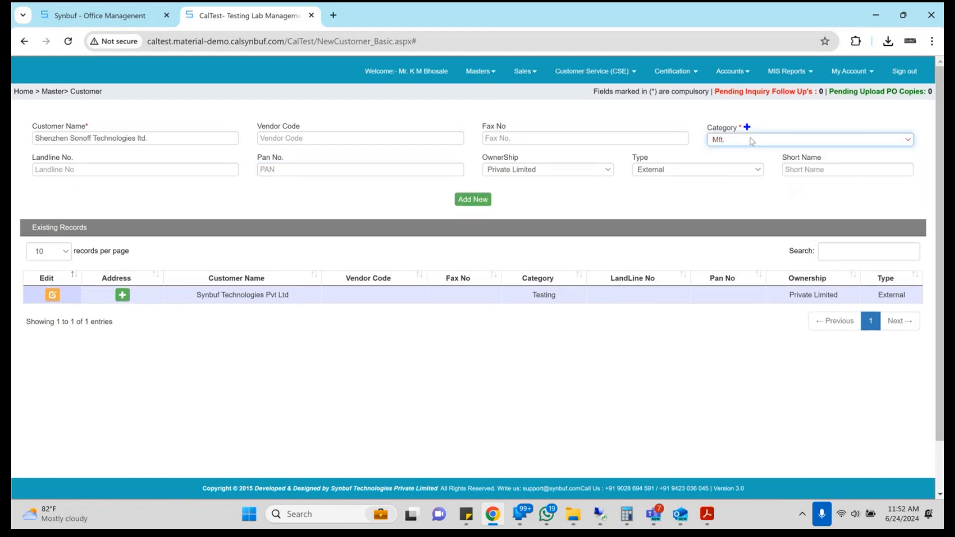
{"action": "left_click", "coordinate": [474, 206]}
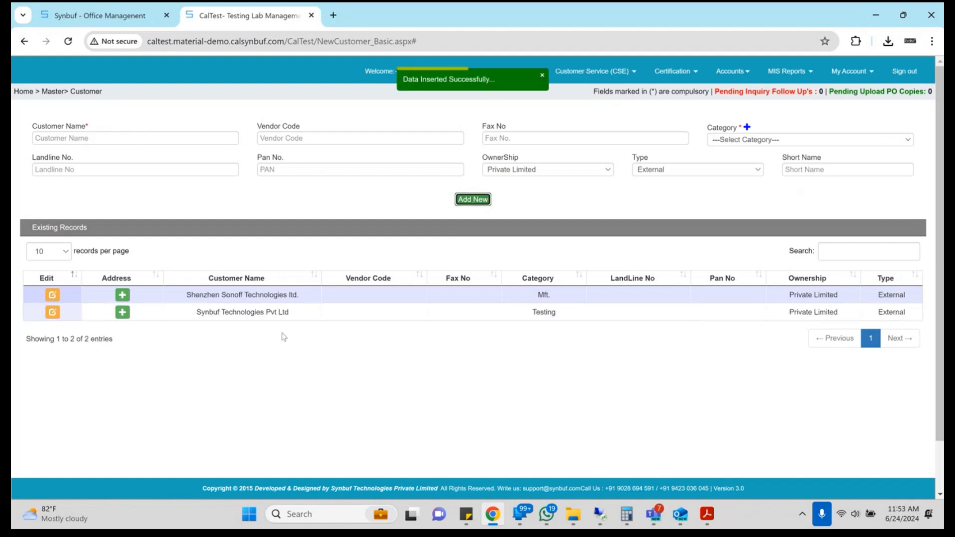
- Start a new address for Shenzhen Sonoff Technologies ltd. with location type Head Office and zone North
{"action": "left_click", "coordinate": [123, 295]}
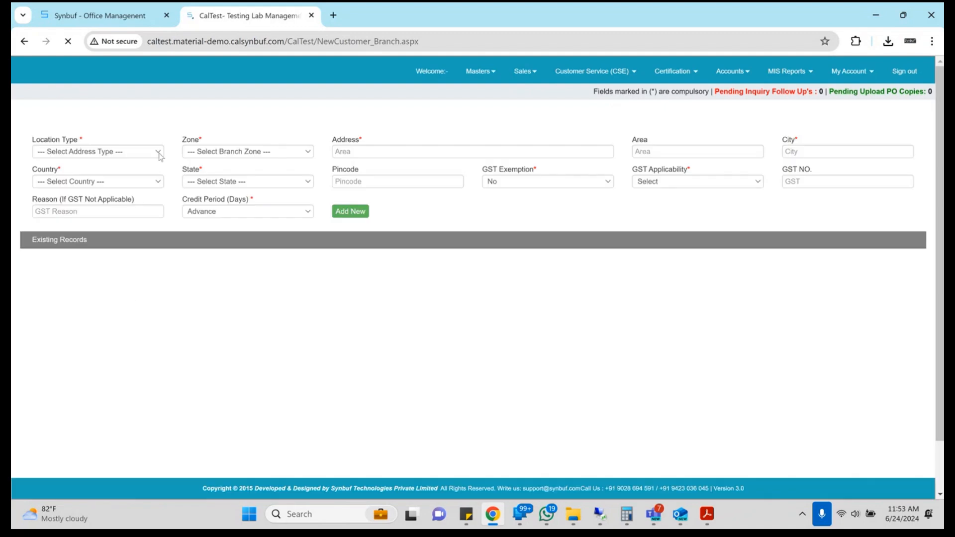
{"action": "left_click", "coordinate": [159, 178]}
{"action": "key", "text": "Down"}
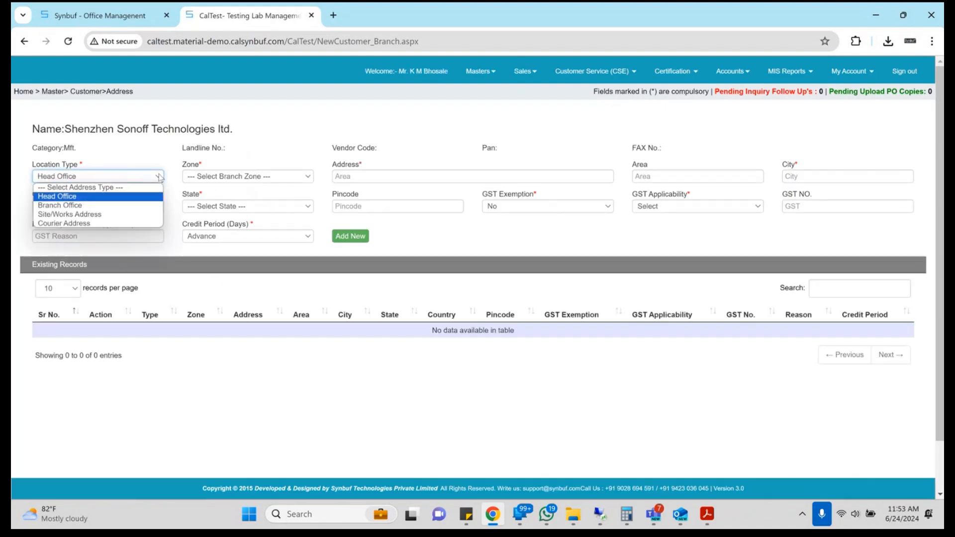
{"action": "key", "text": "Return"}
{"action": "key", "text": "Tab"}
{"action": "key", "text": "Down"}
{"action": "key", "text": "Tab"}
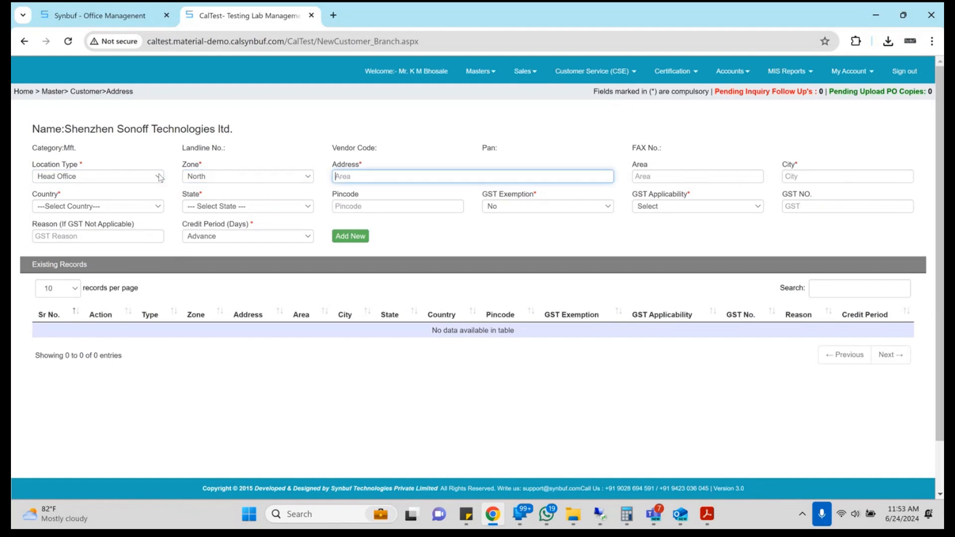
- Enter the unit and building part of the applicant's address from the test report as the customer's address
{"action": "key", "text": "alt+Tab"}
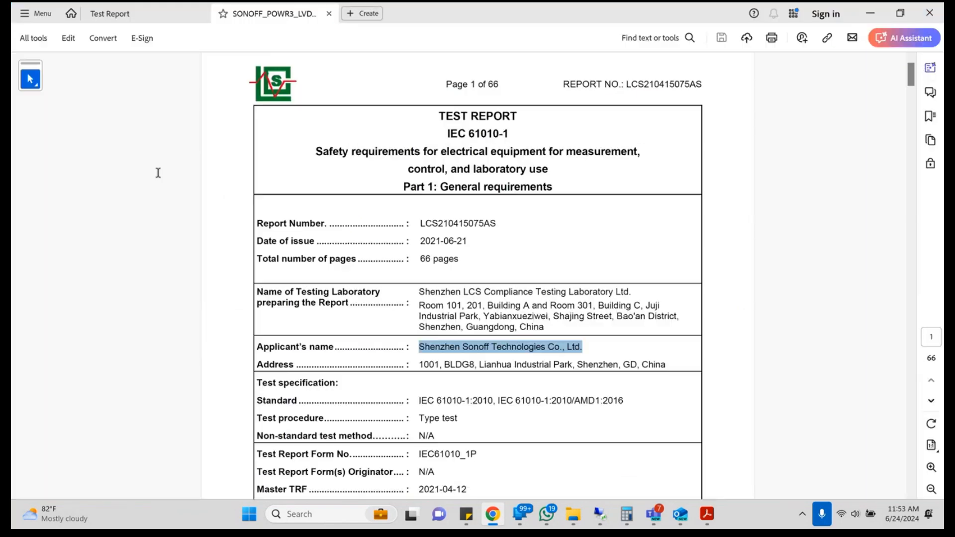
{"action": "key", "text": "alt+Tab"}
{"action": "type", "text": "1001,"}
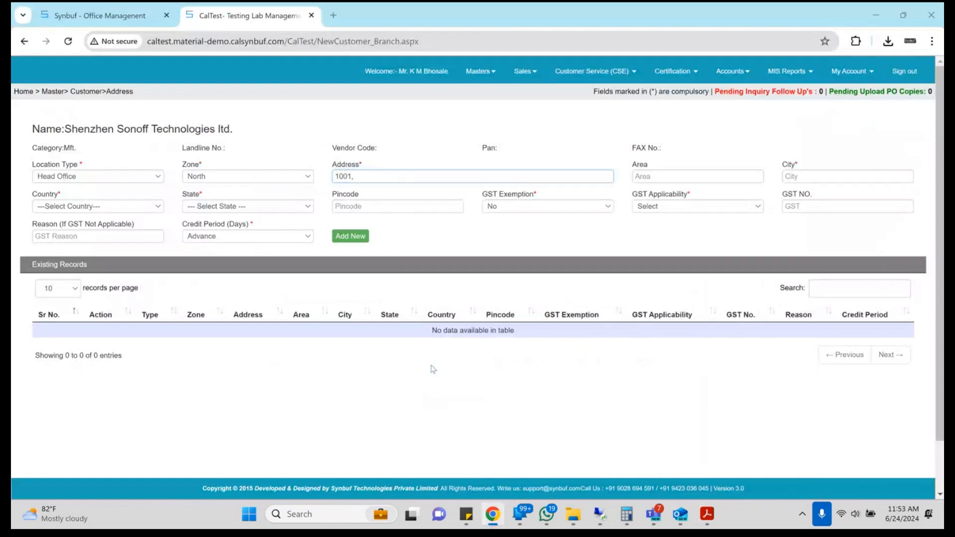
{"action": "key", "text": "alt+Tab"}
{"action": "key", "text": "alt+Tab"}
{"action": "type", "text": "B"}
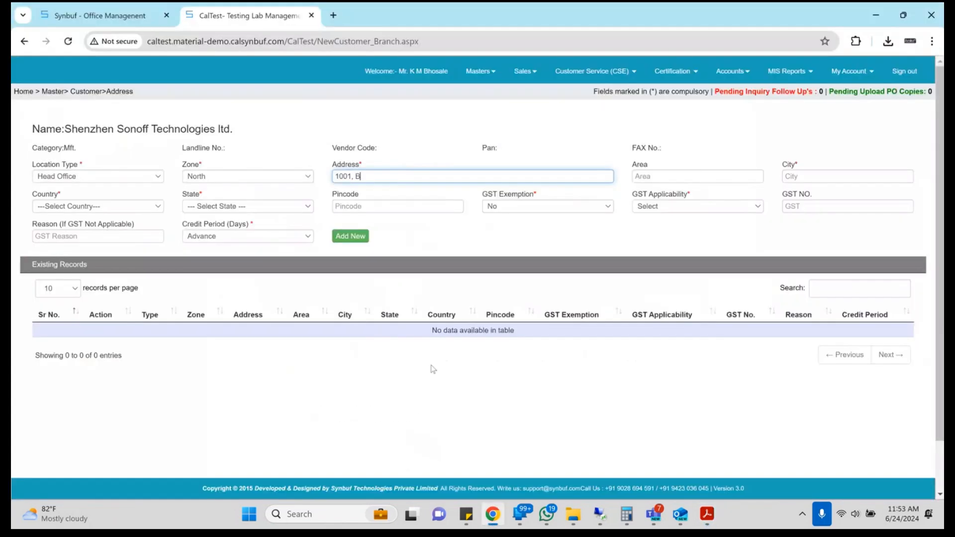
{"action": "type", "text": "ldg."}
{"action": "key", "text": "alt+Tab"}
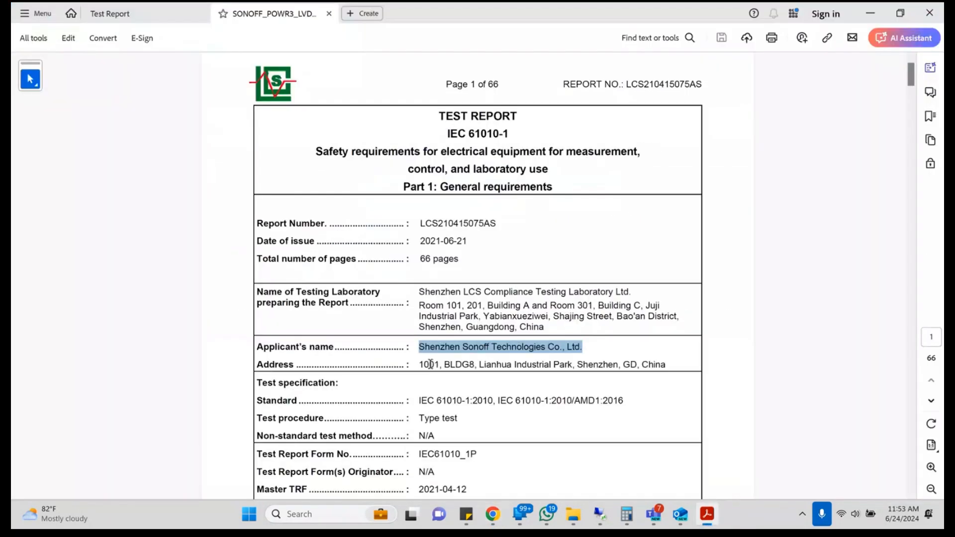
{"action": "key", "text": "alt+Tab"}
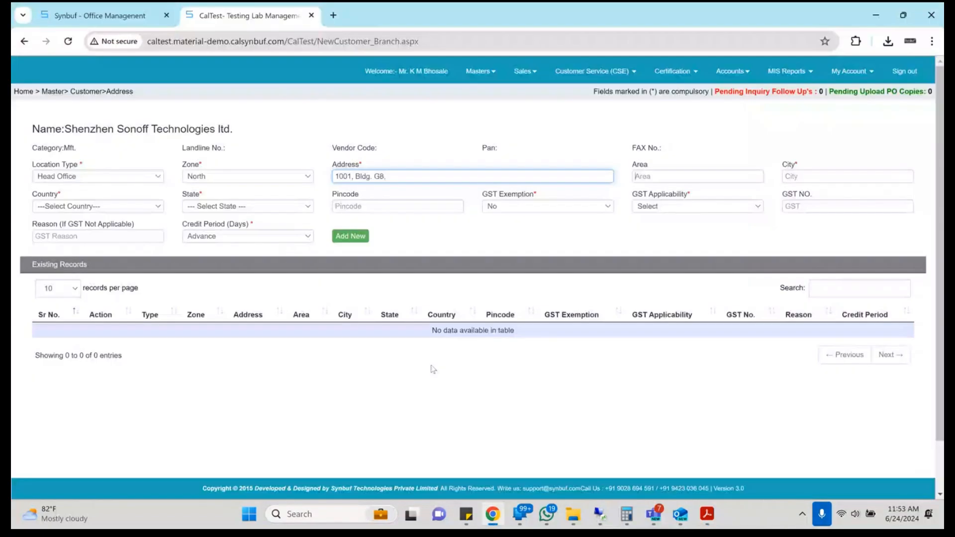
- Fill in the area with the industrial park named in the applicant's address in the report
{"action": "key", "text": "alt+Tab"}
{"action": "key", "text": "alt+Tab"}
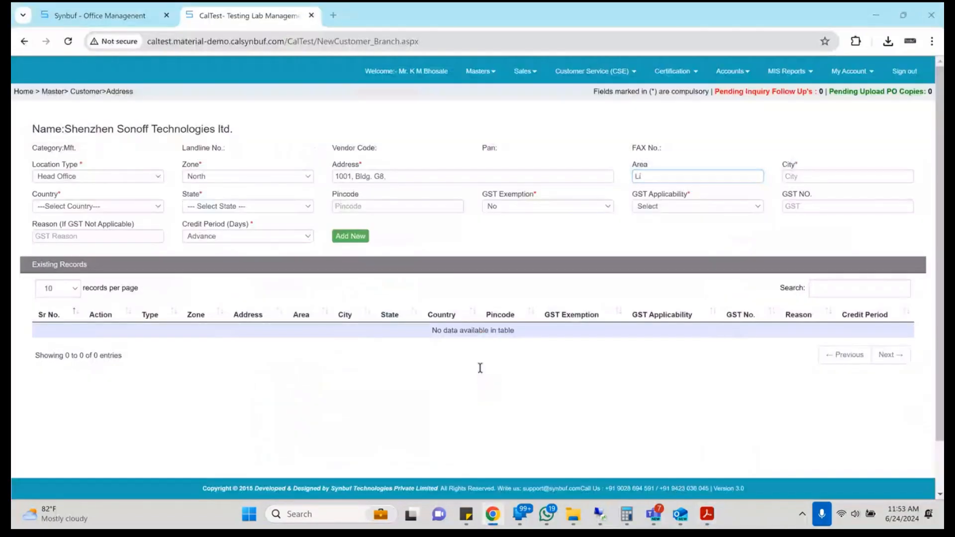
{"action": "key", "text": "alt+Tab"}
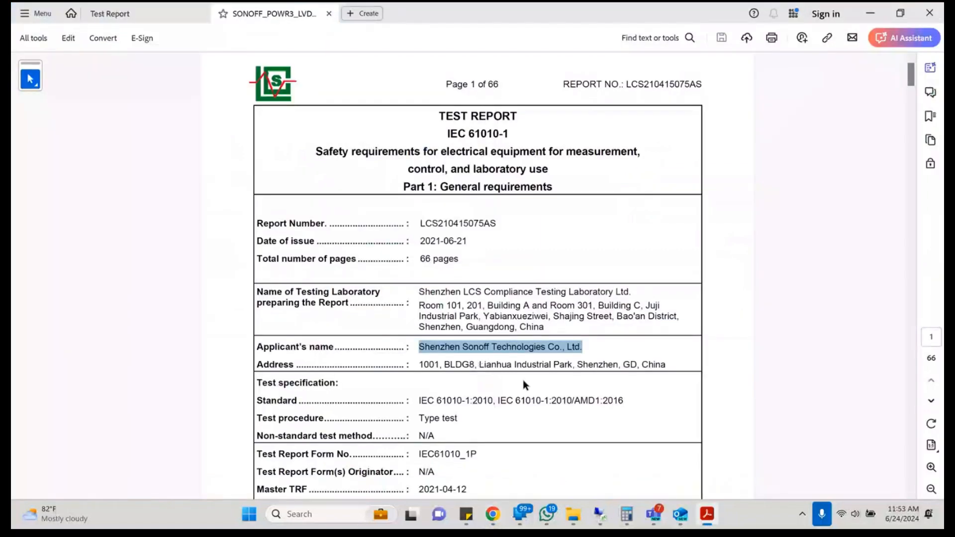
{"action": "key", "text": "alt+Tab"}
{"action": "type", "text": "Lianhua Industrial park"}
{"action": "key", "text": "Tab"}
- Set the city to Shenzhen by copying it from the customer name heading
{"action": "key", "text": "alt+Tab"}
{"action": "key", "text": "alt+Tab"}
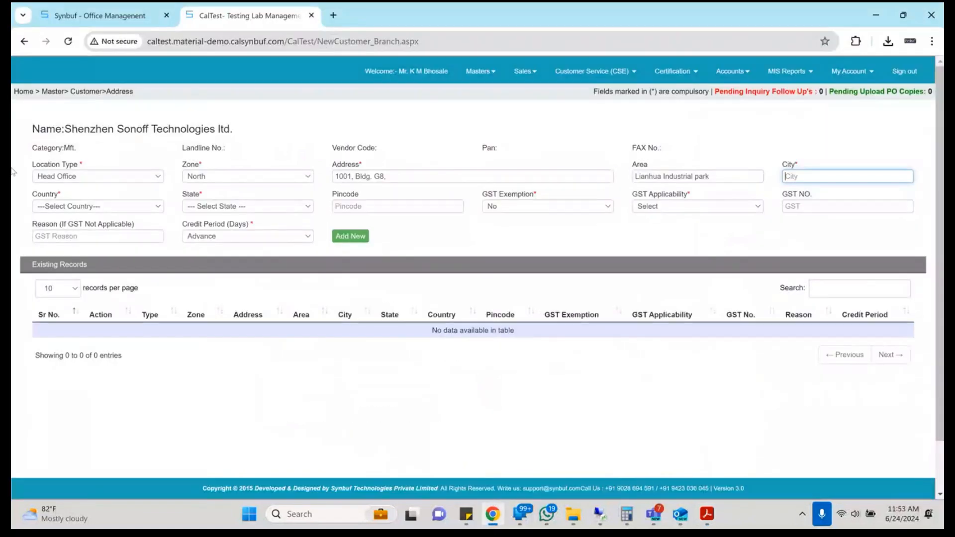
{"action": "double_click", "coordinate": [75, 130]}
{"action": "key", "text": "ctrl+c"}
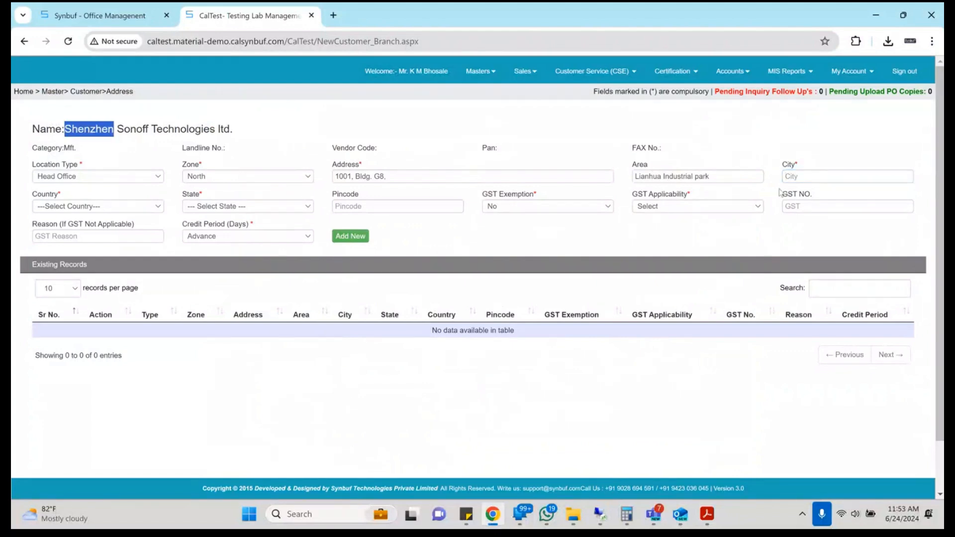
{"action": "left_click", "coordinate": [825, 175]}
{"action": "key", "text": "ctrl+v"}
- Set the address's country to India and state to Maharashtra, consulting the applicant's address in the report
{"action": "key", "text": "alt+Tab"}
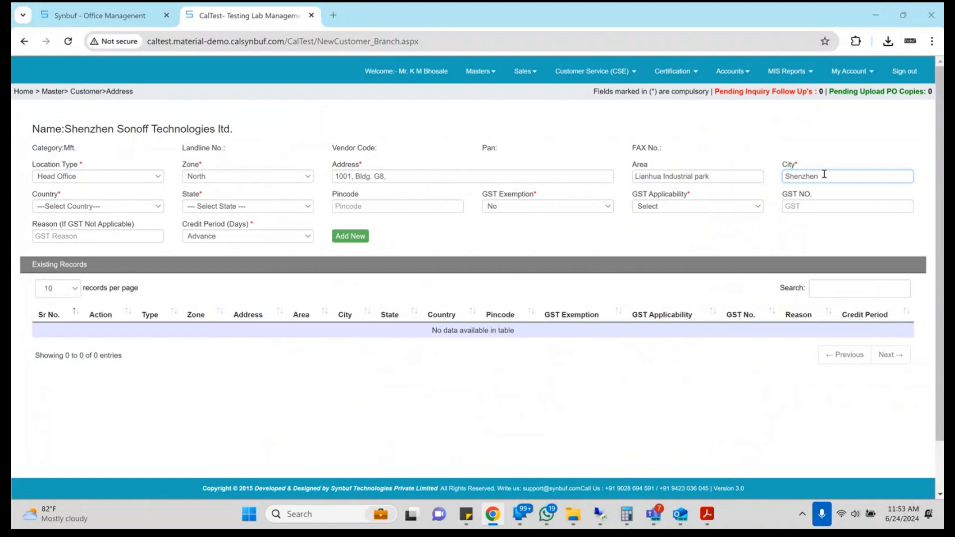
{"action": "key", "text": "alt+Tab"}
{"action": "key", "text": "Tab"}
{"action": "key", "text": "Tab"}
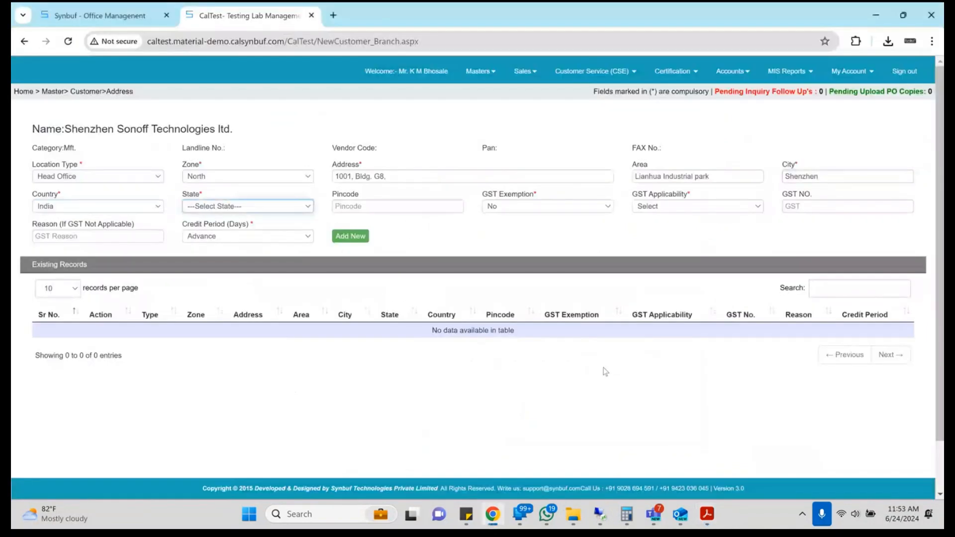
{"action": "key", "text": "alt+Tab"}
{"action": "key", "text": "alt+Tab"}
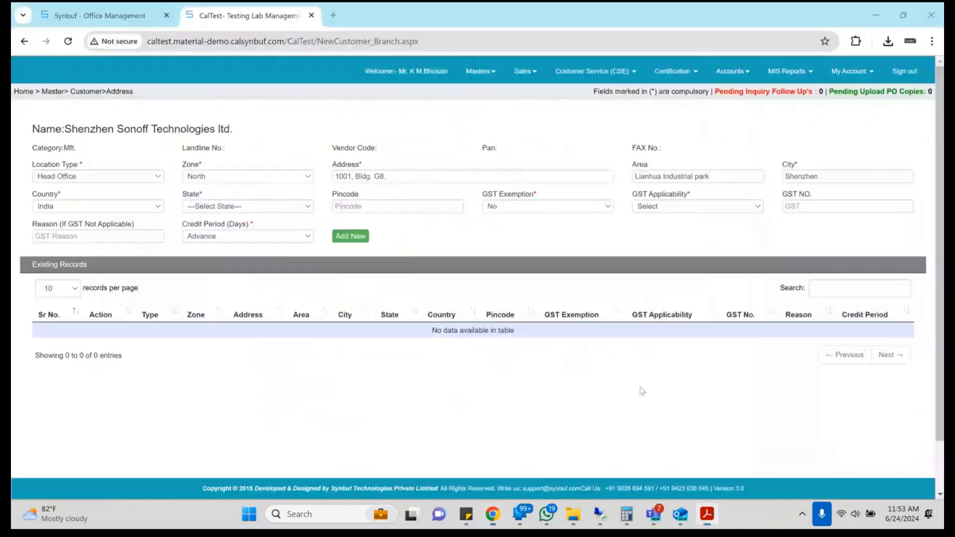
{"action": "type", "text": "maha"}
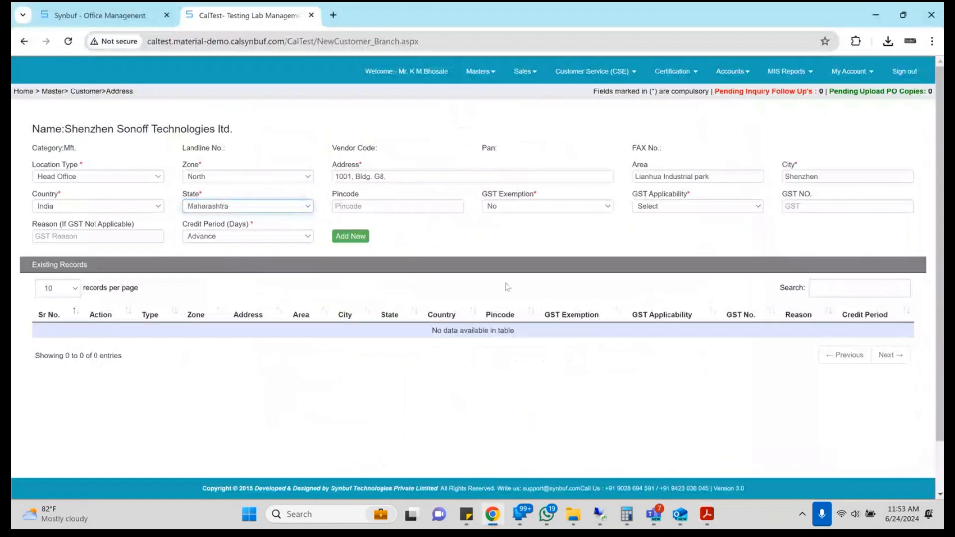
{"action": "key", "text": "Tab"}
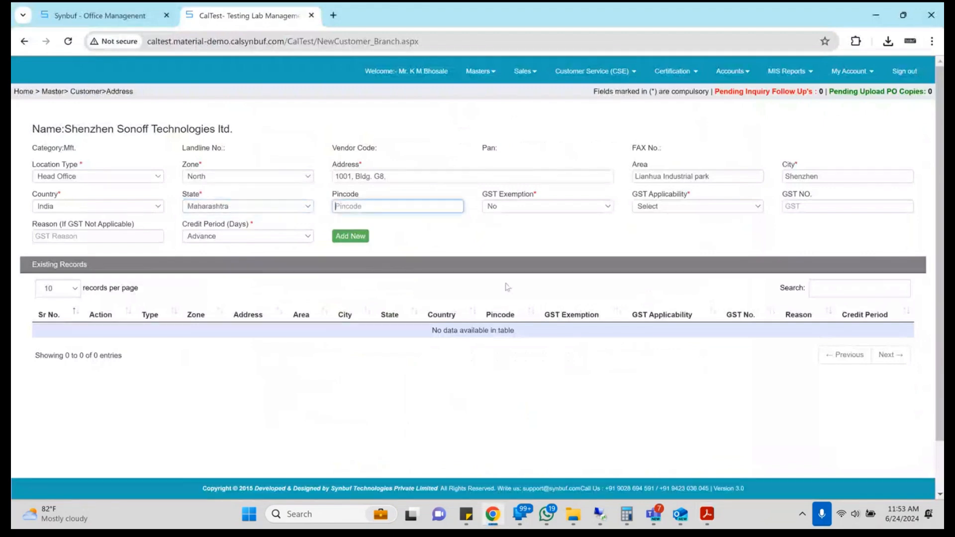
- Enter the pincode, set GST exemption to Yes and fill in the GST number
{"action": "key", "text": "alt+Tab"}
{"action": "key", "text": "alt+Tab"}
{"action": "type", "text": "411001"}
{"action": "key", "text": "Tab"}
{"action": "type", "text": "y"}
{"action": "key", "text": "Tab"}
{"action": "key", "text": "Down"}
{"action": "key", "text": "Return"}
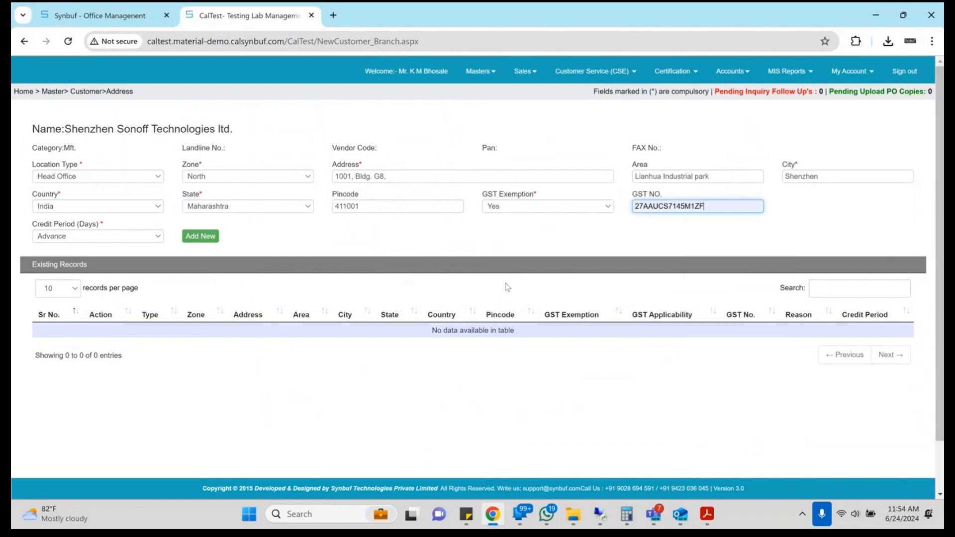
- Set GST exemption to No and GST applicability to Yes, and save the head office address
{"action": "key", "text": "shift+Tab"}
{"action": "type", "text": "n"}
{"action": "key", "text": "Tab"}
{"action": "type", "text": "y"}
{"action": "key", "text": "Tab"}
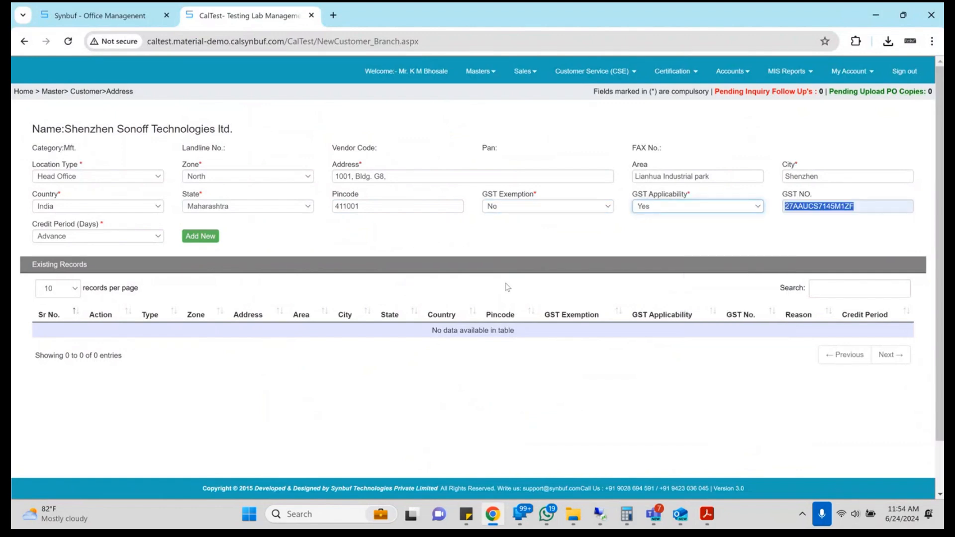
{"action": "key", "text": "Tab"}
{"action": "key", "text": "Tab"}
{"action": "key", "text": "Return"}
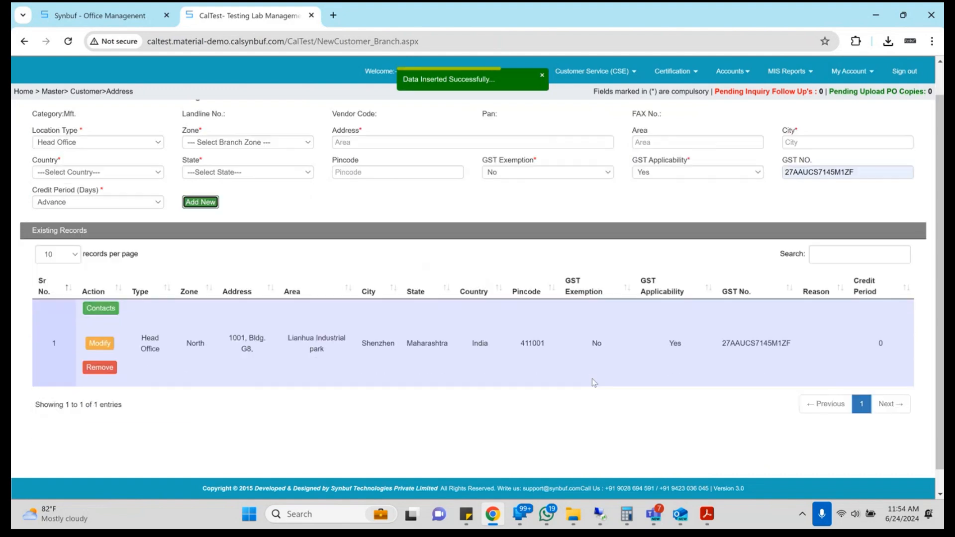
- Open the contacts of the saved head office address and fill in the contact person's details from the stored entry
{"action": "scroll", "coordinate": [593, 383], "scroll_direction": "down", "scroll_amount": 1}
{"action": "left_click", "coordinate": [285, 328]}
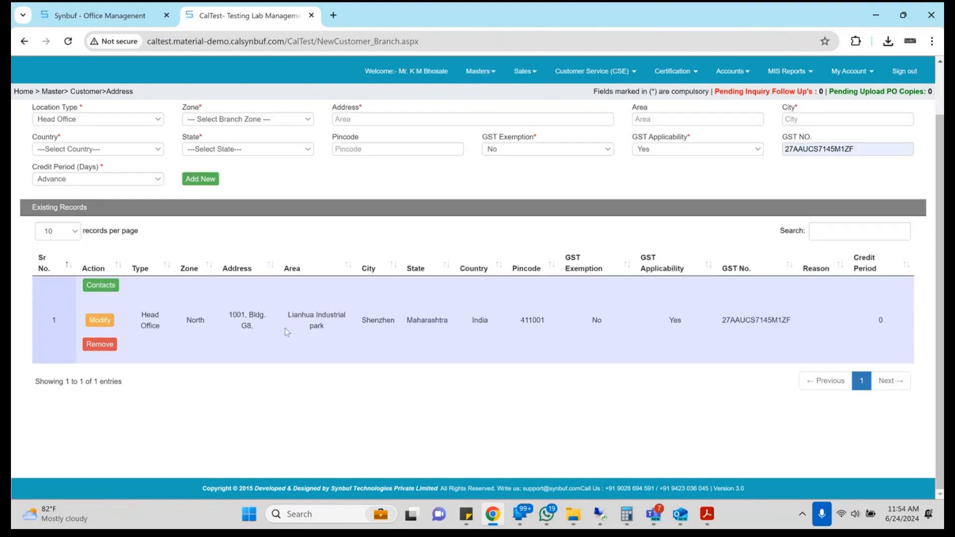
{"action": "left_click", "coordinate": [110, 288]}
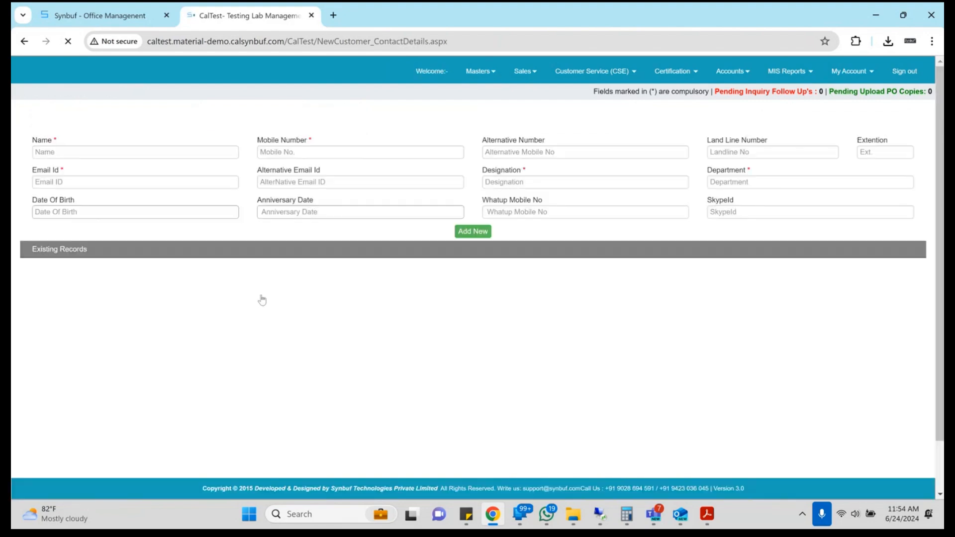
{"action": "key", "text": "alt+Tab"}
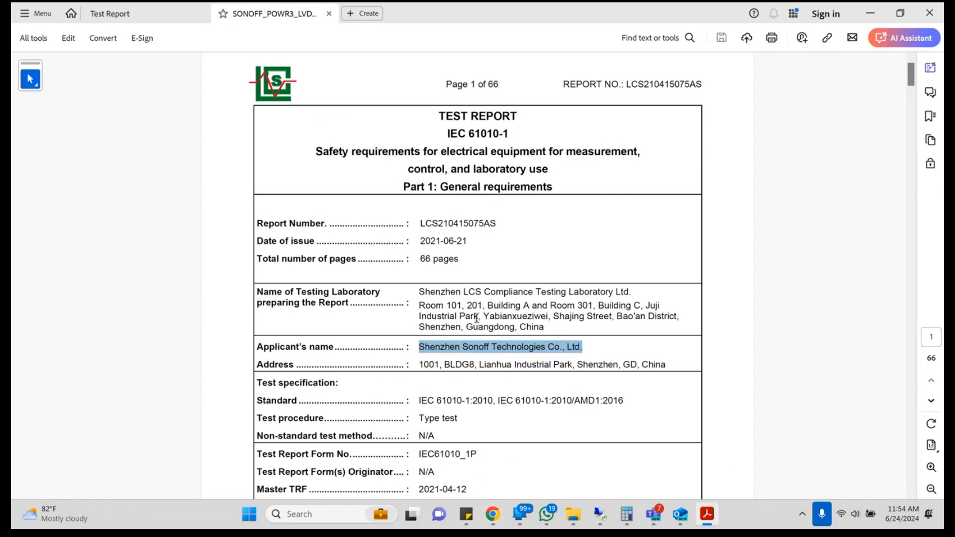
{"action": "key", "text": "Down"}
{"action": "key", "text": "Return"}
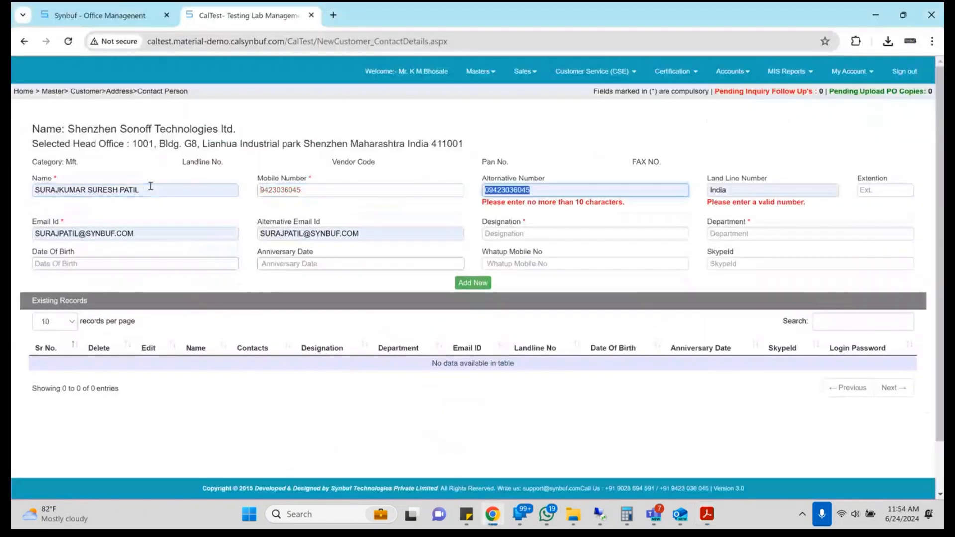
- Clear the alternative number, landline number and alternative e-mail from the contact person's details
{"action": "key", "text": "Left"}
{"action": "key", "text": "Delete"}
{"action": "key", "text": "Delete"}
{"action": "key", "text": "Delete"}
{"action": "key", "text": "Delete"}
{"action": "key", "text": "Delete"}
{"action": "key", "text": "Delete"}
{"action": "key", "text": "Delete"}
{"action": "key", "text": "Delete"}
{"action": "key", "text": "Delete"}
{"action": "key", "text": "Delete"}
{"action": "key", "text": "Delete"}
{"action": "key", "text": "Tab"}
{"action": "key", "text": "Delete"}
{"action": "key", "text": "Tab"}
{"action": "key", "text": "Tab"}
{"action": "key", "text": "Tab"}
{"action": "key", "text": "Delete"}
{"action": "key", "text": "Tab"}
- Set the contact's designation to Manager and department to testing, and save the contact person
{"action": "type", "text": "Manager"}
{"action": "key", "text": "Tab"}
{"action": "type", "text": "testing"}
{"action": "key", "text": "Tab"}
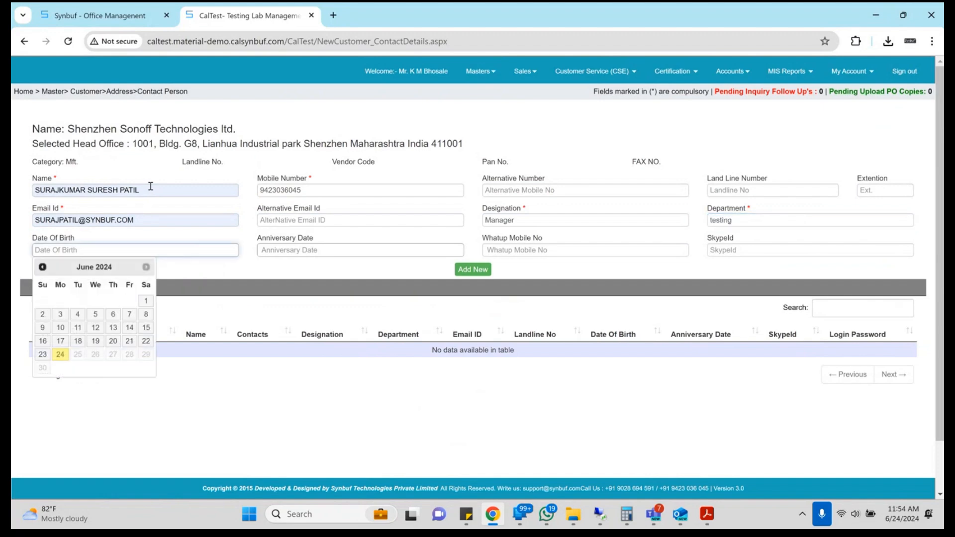
{"action": "left_click", "coordinate": [474, 271]}
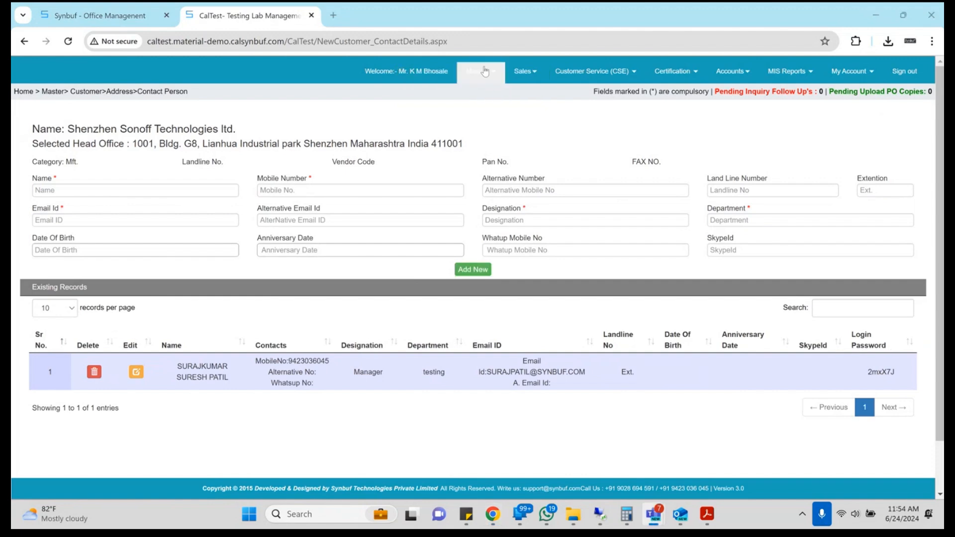
- Return to the customer master to review the saved customers and open the Vendor master
{"action": "left_click", "coordinate": [485, 72]}
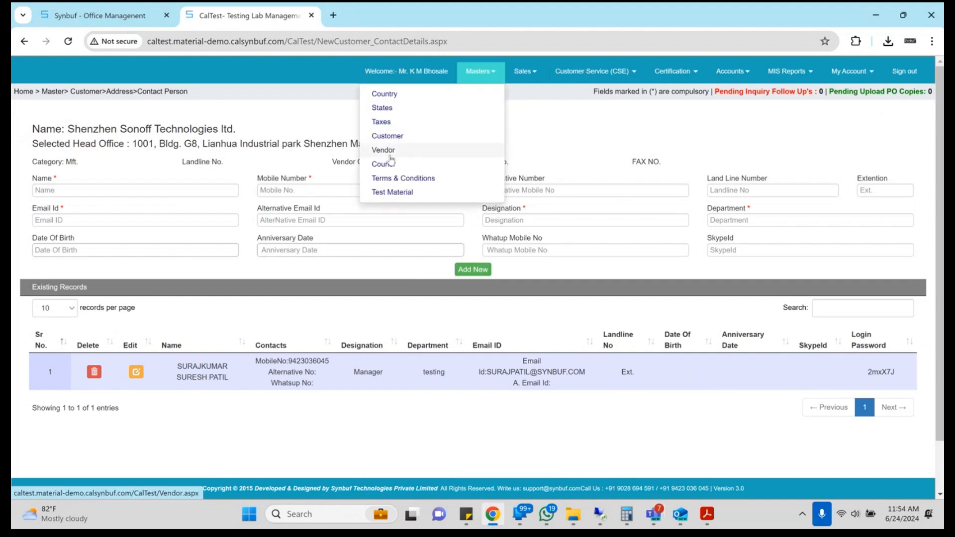
{"action": "left_click", "coordinate": [389, 138]}
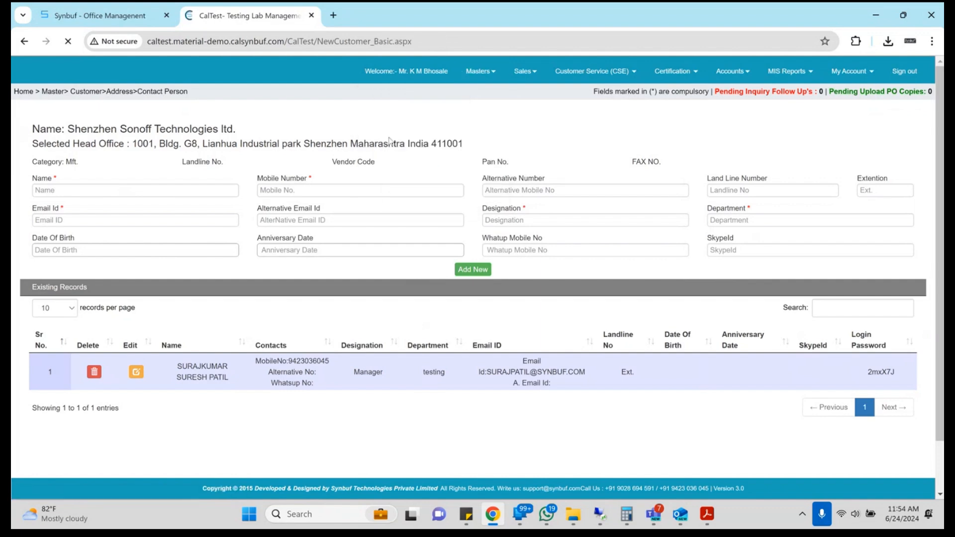
{"action": "left_click", "coordinate": [482, 73]}
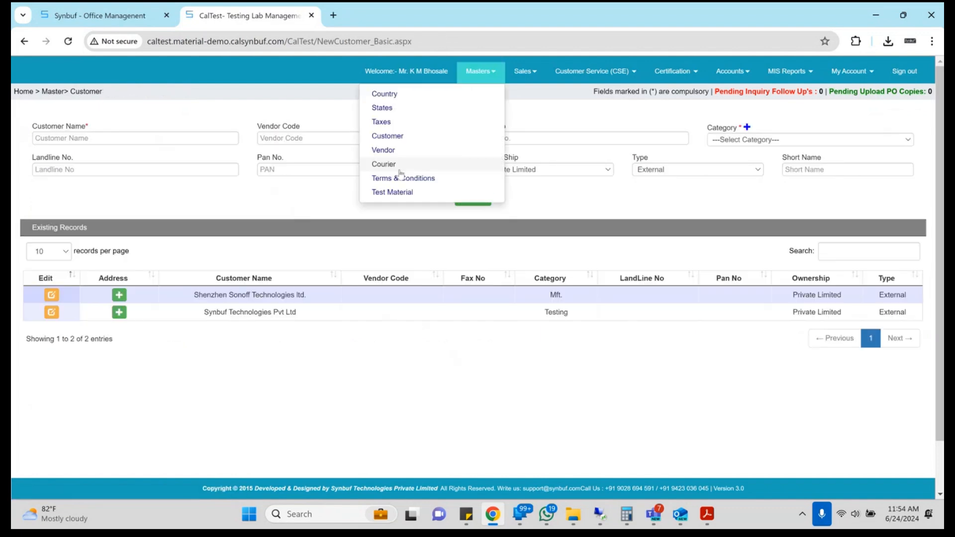
{"action": "left_click", "coordinate": [387, 153]}
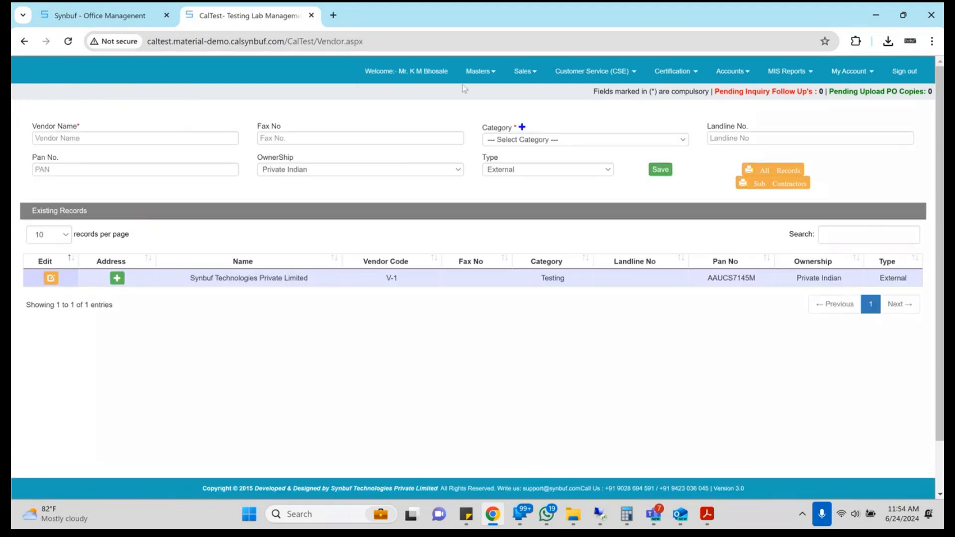
- Open the Test Material master and set division Testing, department Electro-Technical and inter lab Electrical for a new material
{"action": "left_click", "coordinate": [480, 71]}
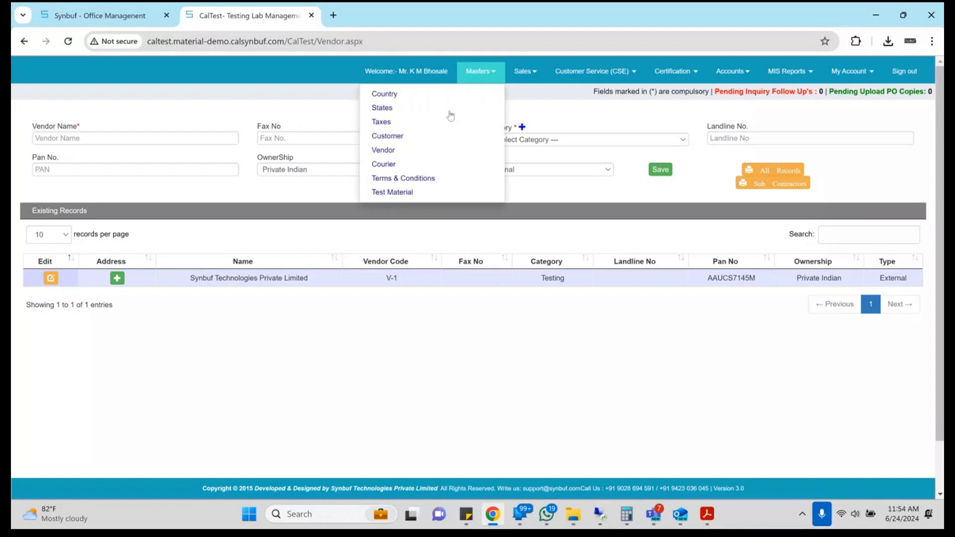
{"action": "left_click", "coordinate": [408, 192]}
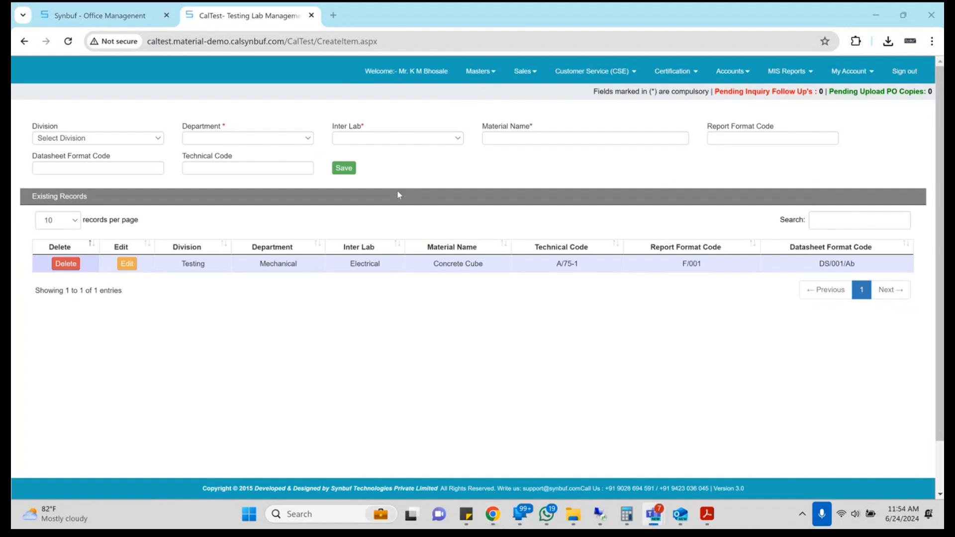
{"action": "left_click", "coordinate": [119, 139]}
{"action": "key", "text": "Down"}
{"action": "key", "text": "Return"}
{"action": "key", "text": "Tab"}
{"action": "key", "text": "Down"}
{"action": "key", "text": "Tab"}
{"action": "key", "text": "Down"}
{"action": "key", "text": "Tab"}
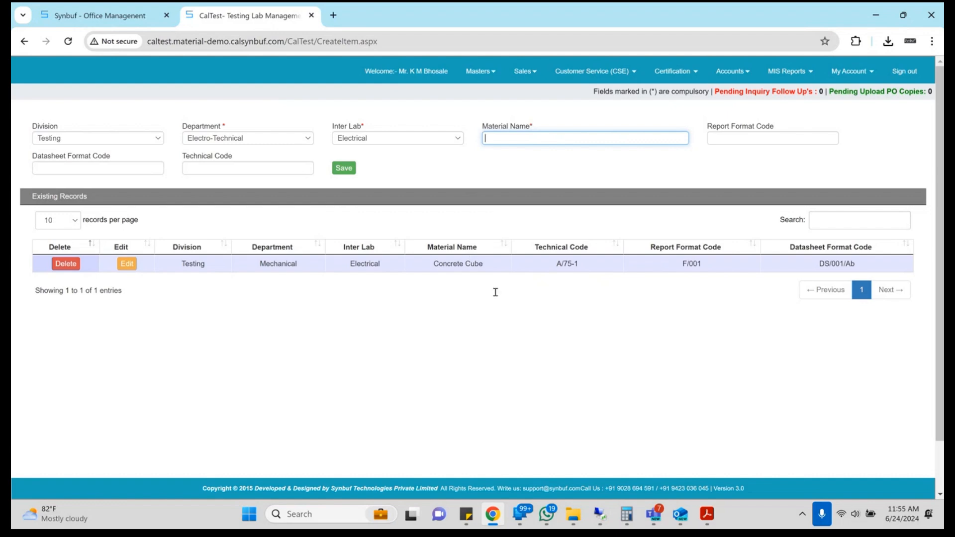
- Find the test item description in the SONOFF_POWR3 PDF report and enter the material name "Wi-fi Smart Switch with Energy Monitoring" in CalTest
{"action": "left_click", "coordinate": [710, 509]}
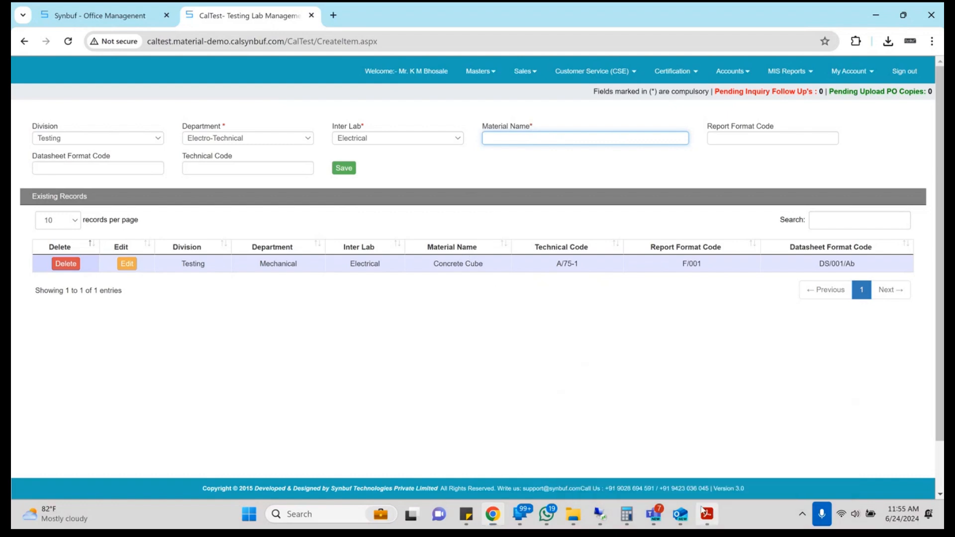
{"action": "left_click", "coordinate": [713, 504]}
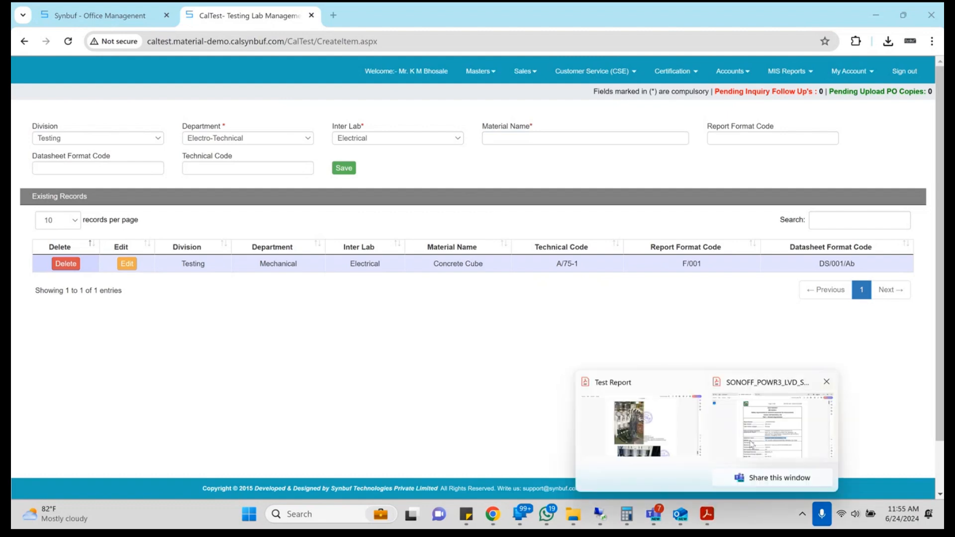
{"action": "left_click", "coordinate": [751, 444]}
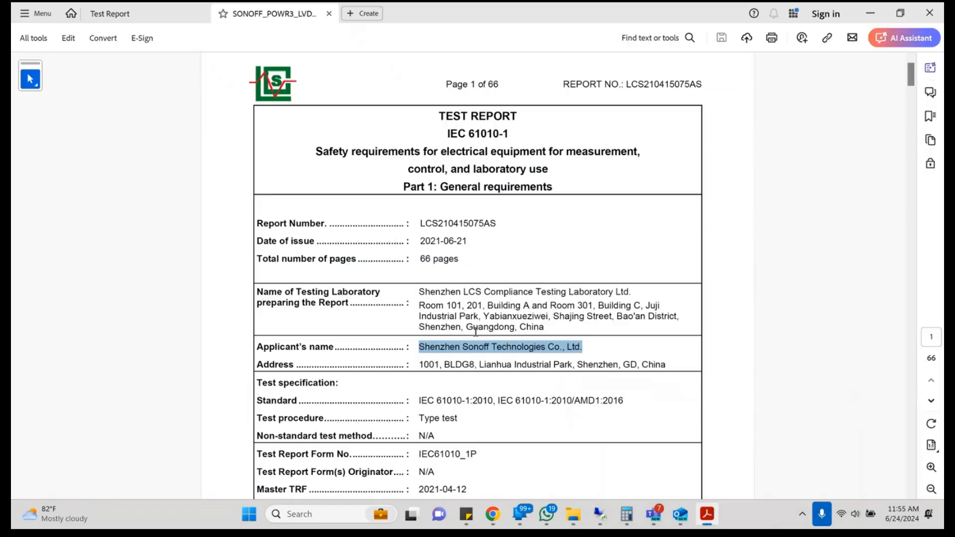
{"action": "scroll", "coordinate": [476, 332], "scroll_direction": "down", "scroll_amount": 5}
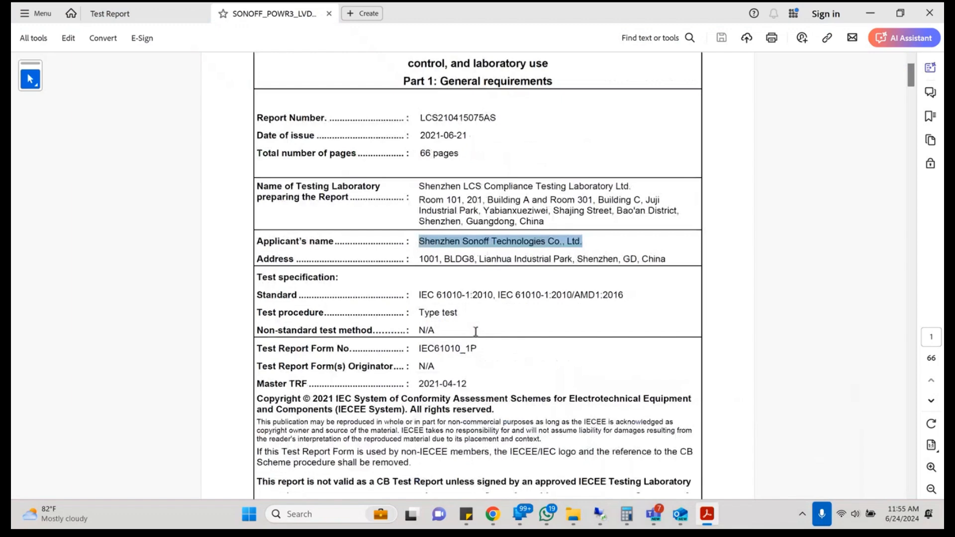
{"action": "scroll", "coordinate": [476, 332], "scroll_direction": "down", "scroll_amount": 6}
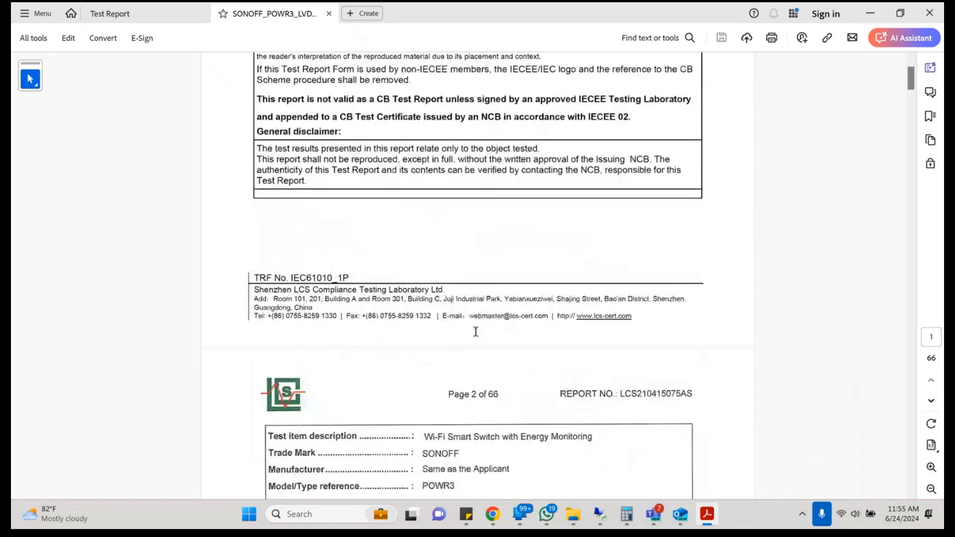
{"action": "scroll", "coordinate": [475, 332], "scroll_direction": "down", "scroll_amount": 6}
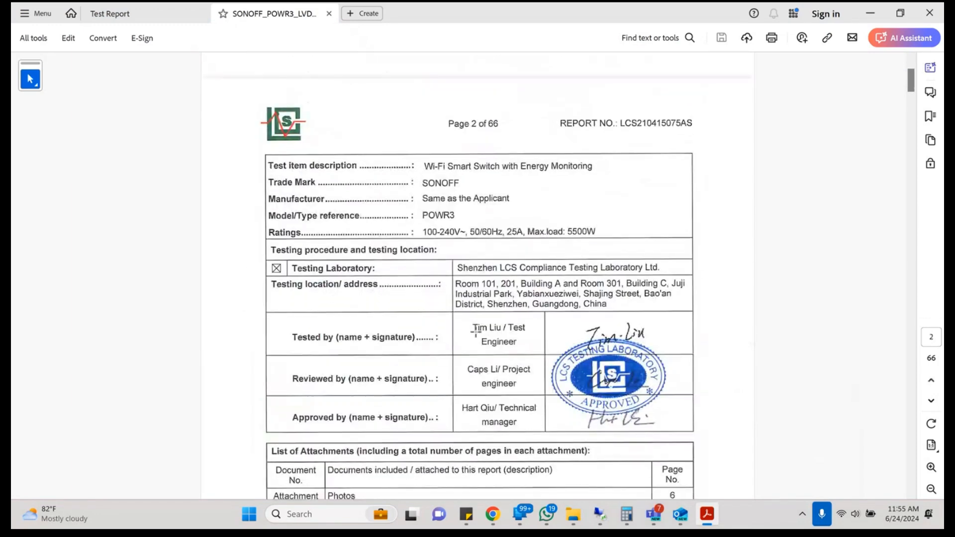
{"action": "scroll", "coordinate": [475, 332], "scroll_direction": "down", "scroll_amount": 1}
{"action": "scroll", "coordinate": [477, 331], "scroll_direction": "up", "scroll_amount": 3}
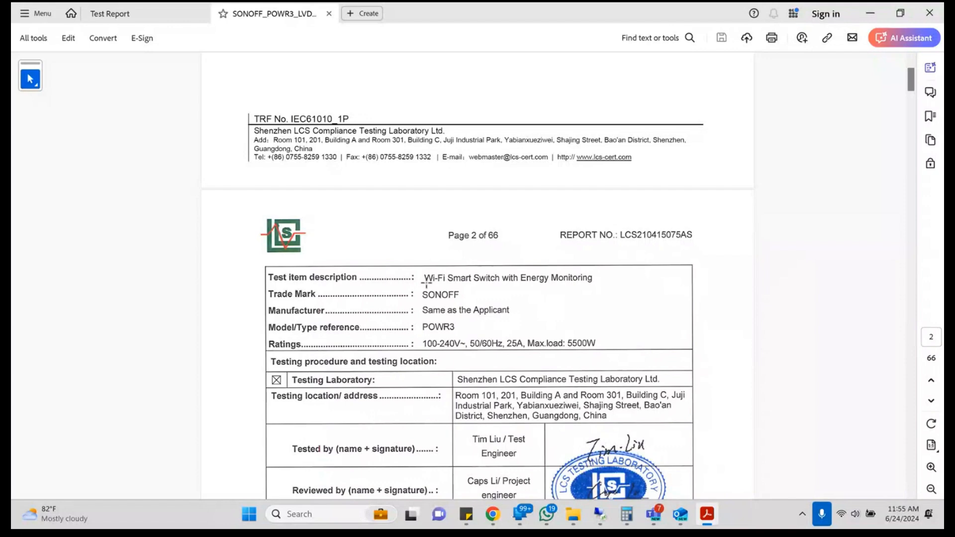
{"action": "key", "text": "alt+Tab"}
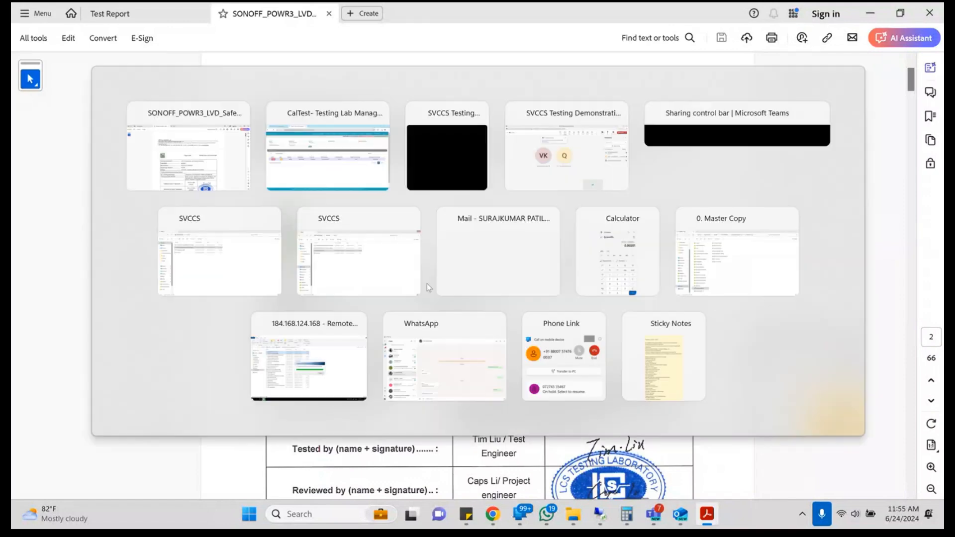
{"action": "type", "text": "mart Switch "}
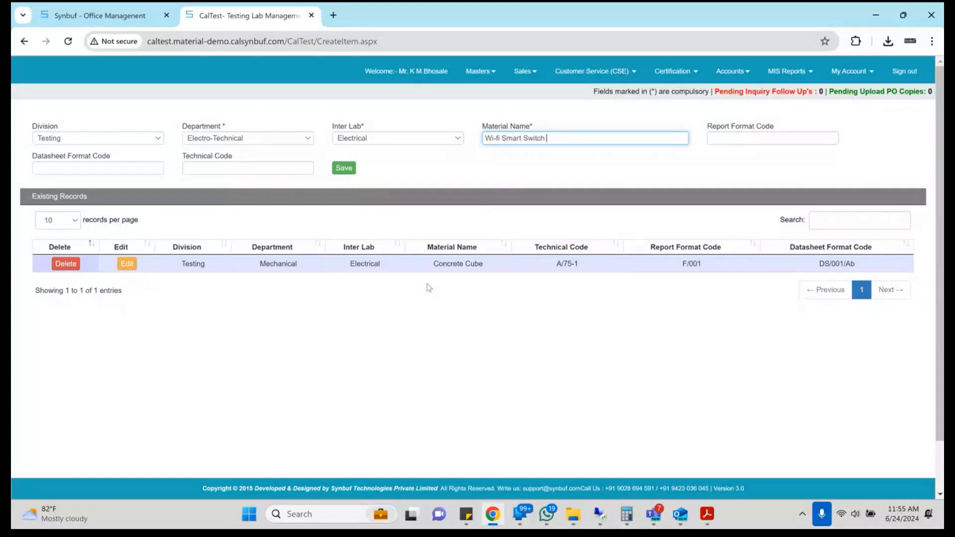
{"action": "type", "text": "with Energy Monitoring"}
{"action": "key", "text": "Tab"}
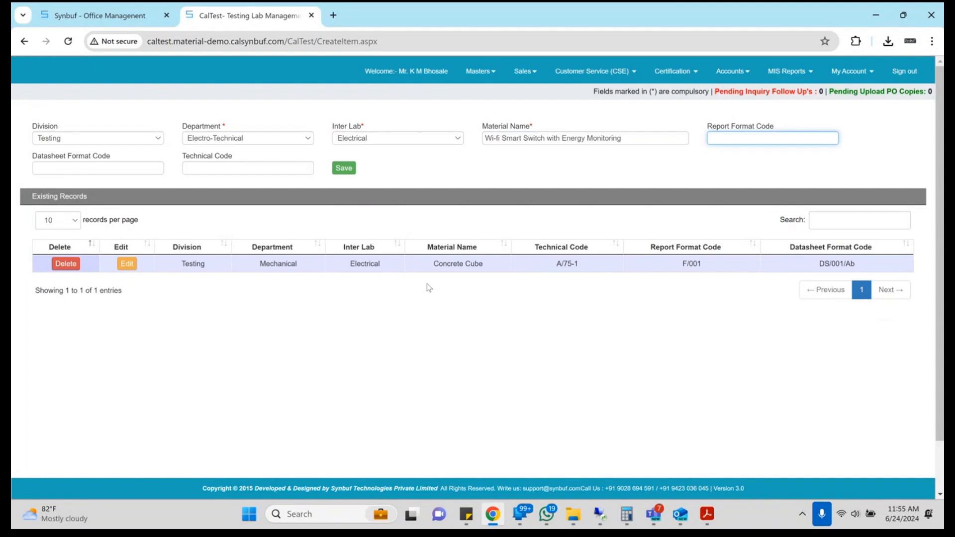
- Switch to the SONOFF PDF report and examine its first three pages for a report format code
{"action": "key", "text": "alt+Tab"}
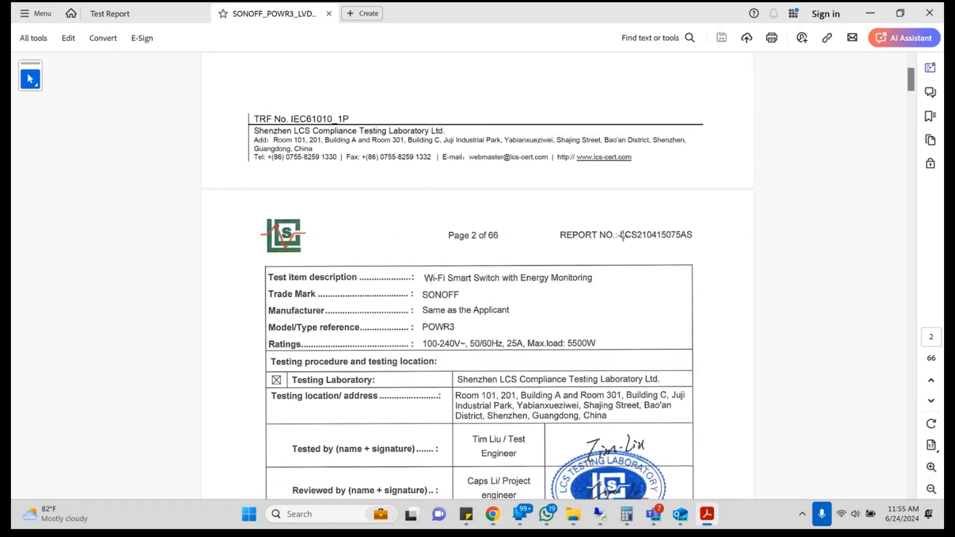
{"action": "scroll", "coordinate": [623, 236], "scroll_direction": "up", "scroll_amount": 2}
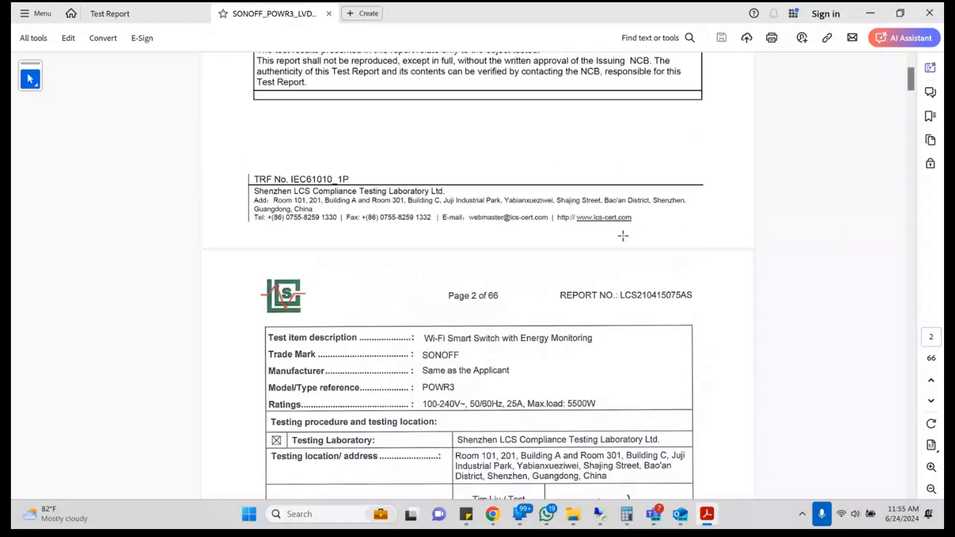
{"action": "scroll", "coordinate": [623, 235], "scroll_direction": "up", "scroll_amount": 8}
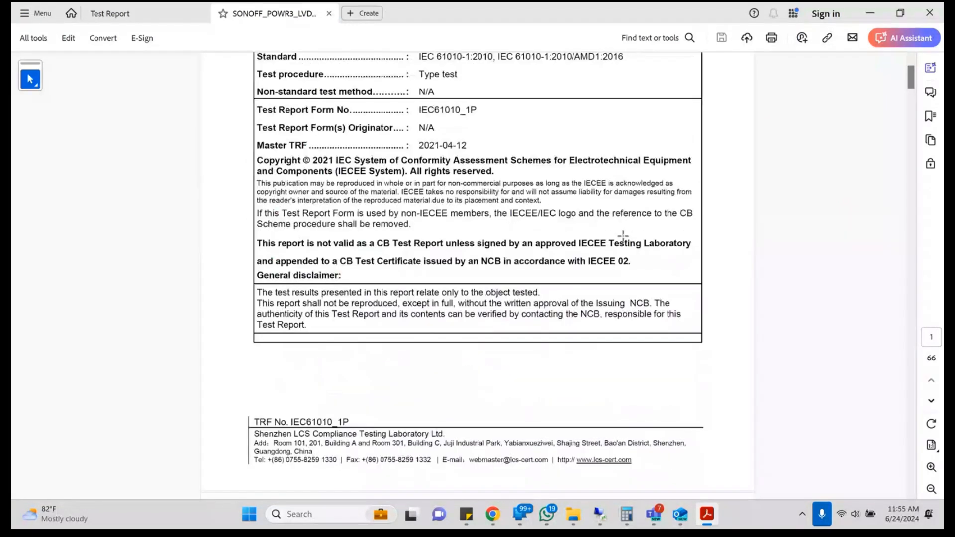
{"action": "scroll", "coordinate": [622, 235], "scroll_direction": "up", "scroll_amount": 11}
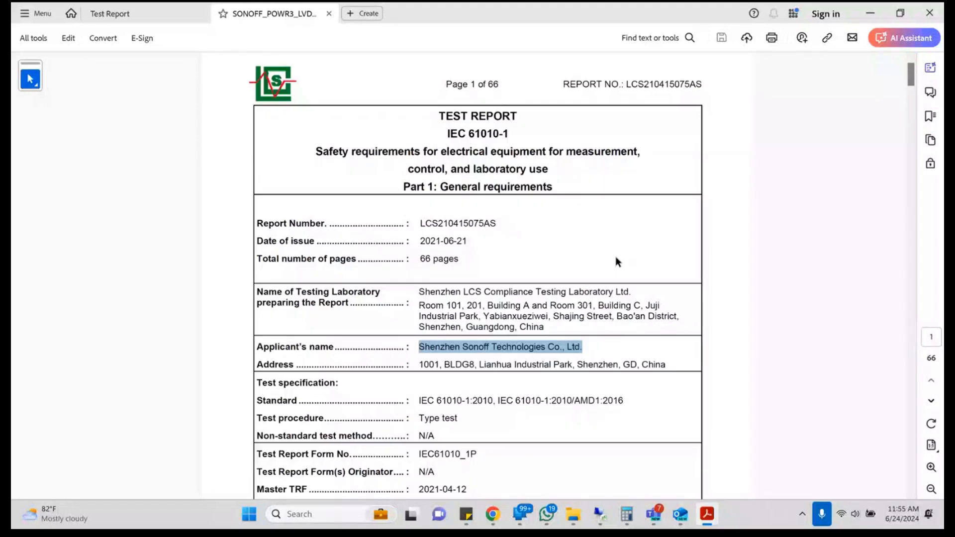
{"action": "scroll", "coordinate": [616, 262], "scroll_direction": "down", "scroll_amount": 10}
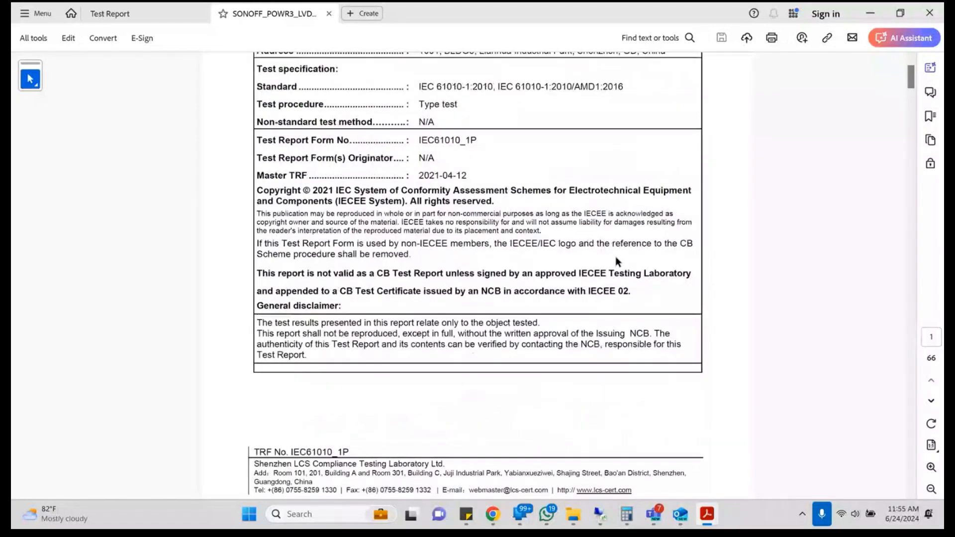
{"action": "scroll", "coordinate": [616, 259], "scroll_direction": "down", "scroll_amount": 4}
{"action": "scroll", "coordinate": [615, 259], "scroll_direction": "down", "scroll_amount": 17}
{"action": "scroll", "coordinate": [617, 261], "scroll_direction": "down", "scroll_amount": 4}
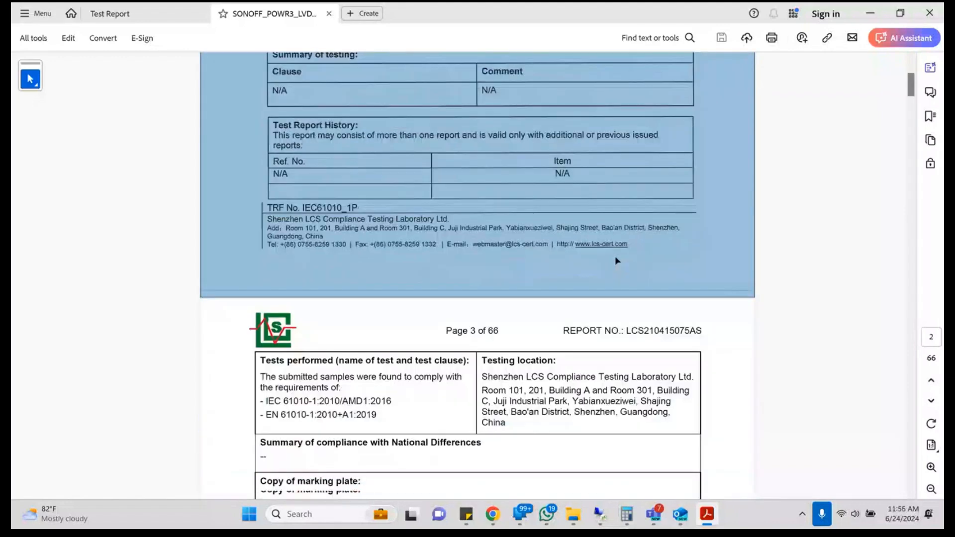
{"action": "left_click", "coordinate": [616, 261]}
{"action": "scroll", "coordinate": [616, 260], "scroll_direction": "up", "scroll_amount": 1}
- Return to CalTest, enter the report format code FT/ET/001 and save the new test material
{"action": "key", "text": "alt+Tab"}
{"action": "type", "text": "FT/ET/001"}
{"action": "key", "text": "Tab"}
{"action": "key", "text": "Tab"}
{"action": "key", "text": "Return"}
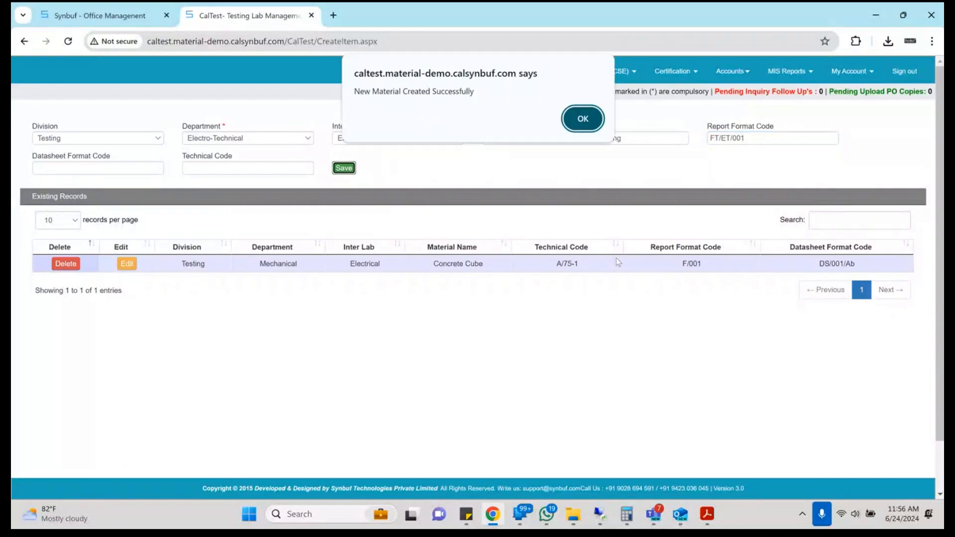
{"action": "key", "text": "Return"}
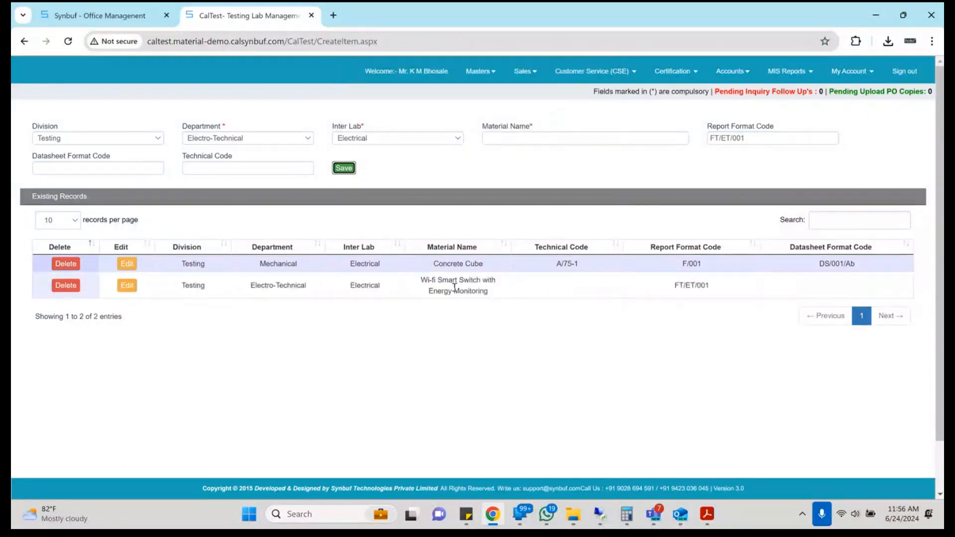
- Compare the saved material's name with the test item description on page 2 of the SONOFF PDF report
{"action": "double_click", "coordinate": [437, 290]}
{"action": "triple_click", "coordinate": [437, 290]}
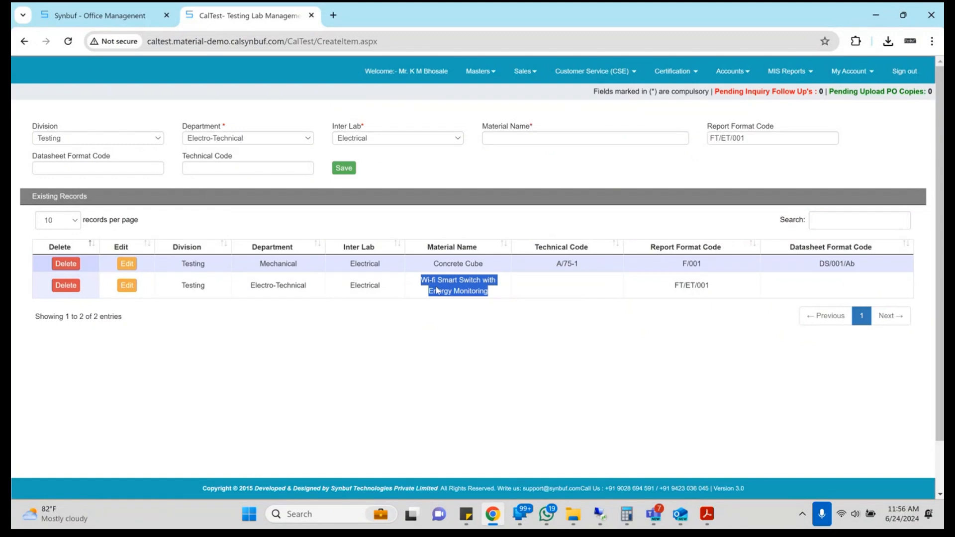
{"action": "key", "text": "alt+Tab"}
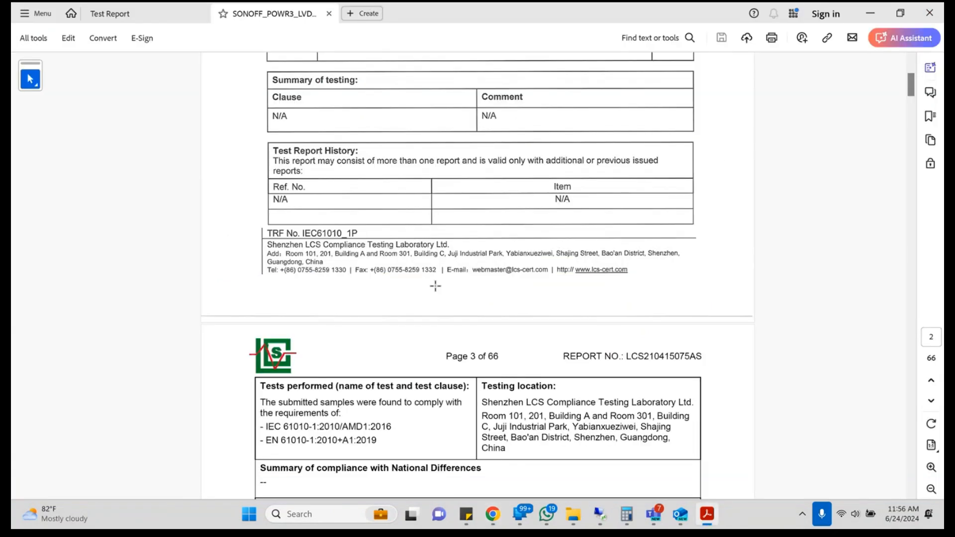
{"action": "scroll", "coordinate": [436, 286], "scroll_direction": "up", "scroll_amount": 10}
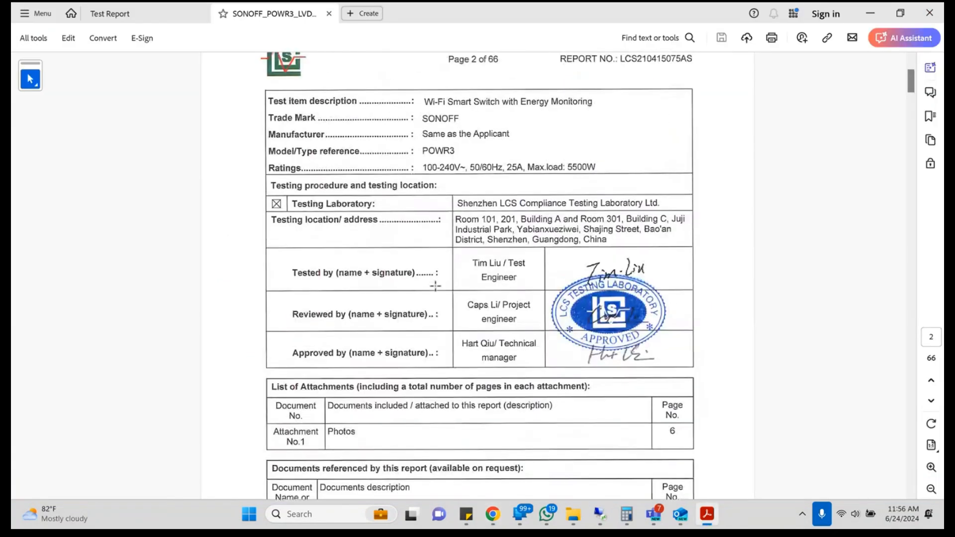
{"action": "scroll", "coordinate": [435, 286], "scroll_direction": "up", "scroll_amount": 4}
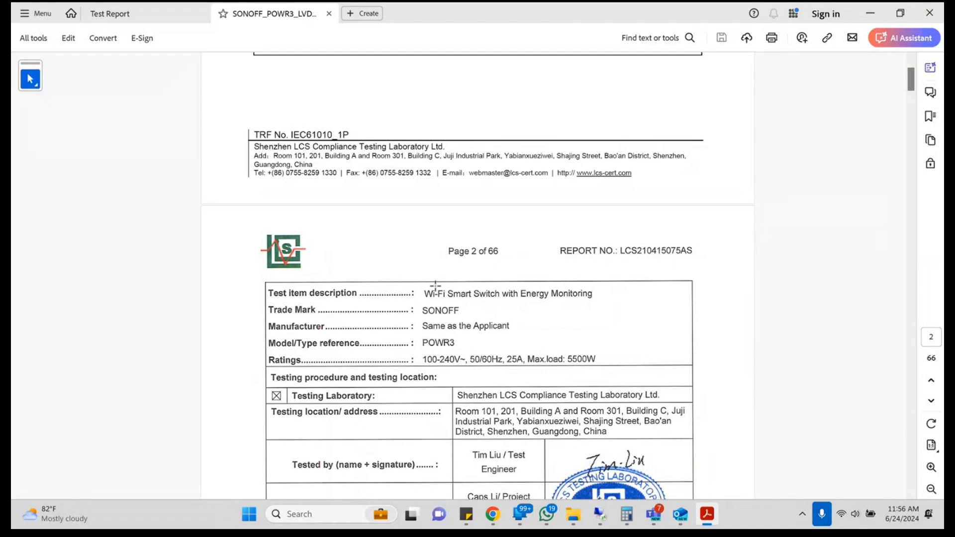
{"action": "key", "text": "alt+Tab"}
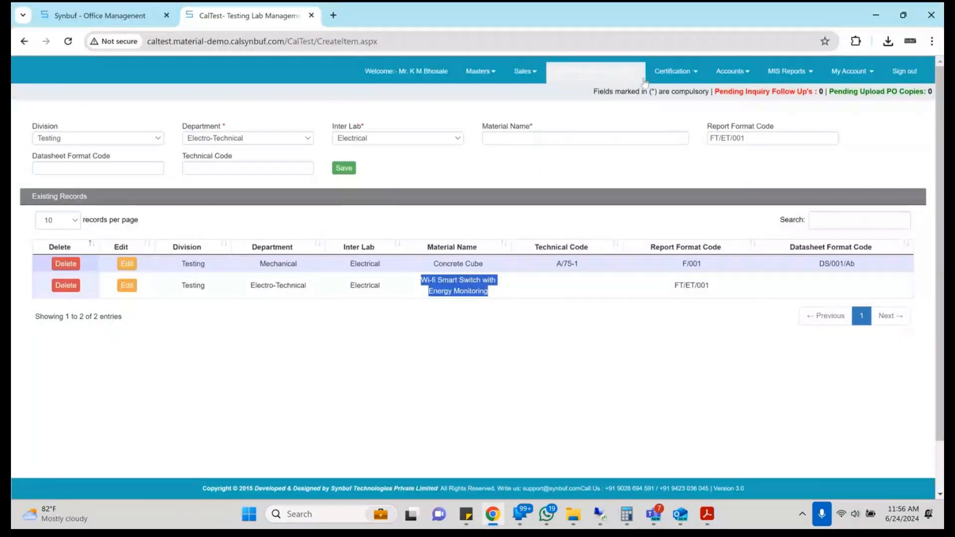
- Open the Field Master for certification inward fields
{"action": "left_click", "coordinate": [667, 75]}
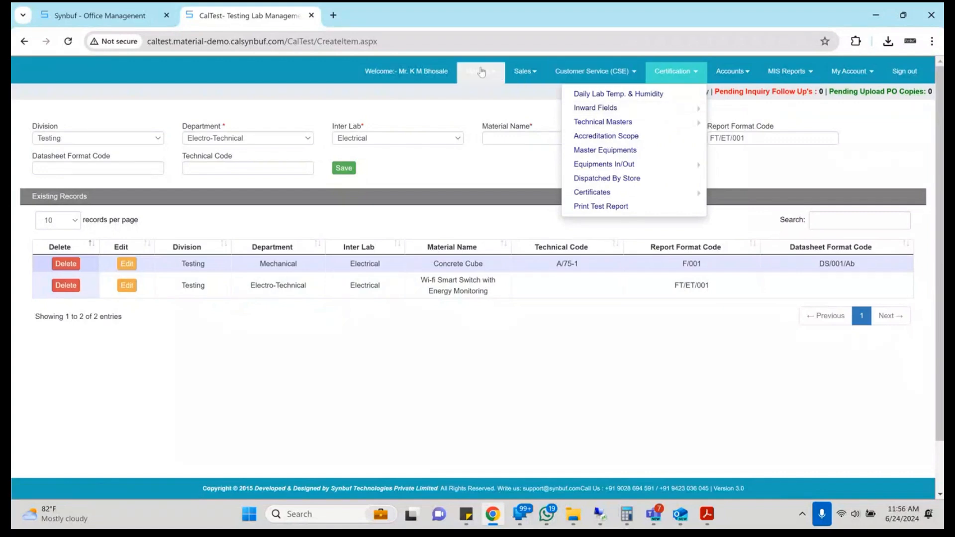
{"action": "left_click_drag", "start_coordinate": [522, 75], "coordinate": [486, 73]}
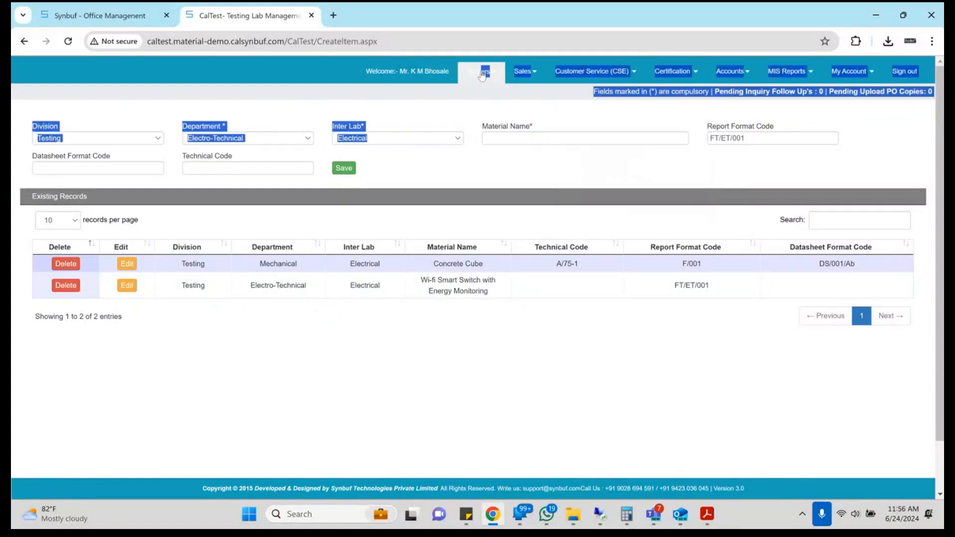
{"action": "left_click", "coordinate": [486, 73]}
{"action": "left_click", "coordinate": [656, 75]}
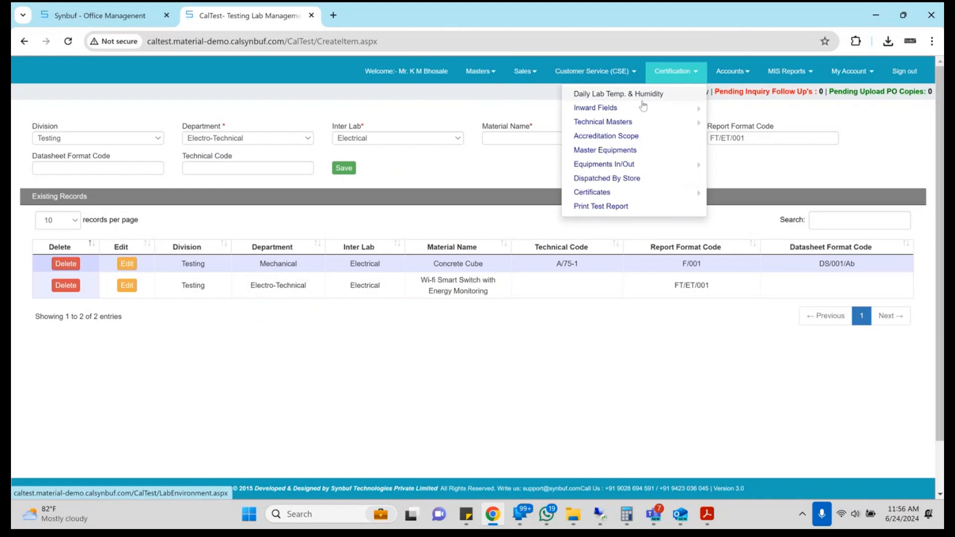
{"action": "mouse_move", "coordinate": [646, 113]}
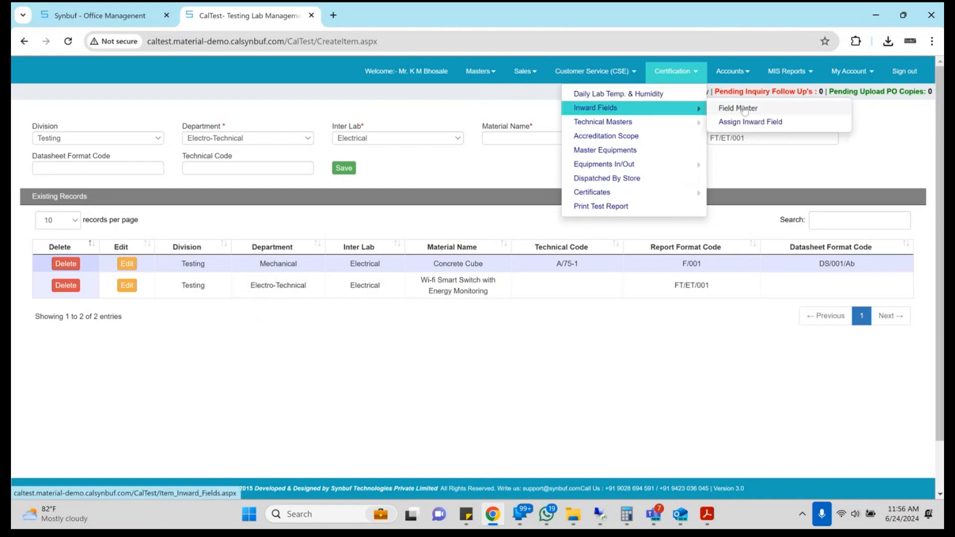
{"action": "left_click", "coordinate": [740, 108]}
- Check the item labels on page 2 of the SONOFF PDF report and enter Trade Mark as the new inward field's description
{"action": "left_click", "coordinate": [158, 138]}
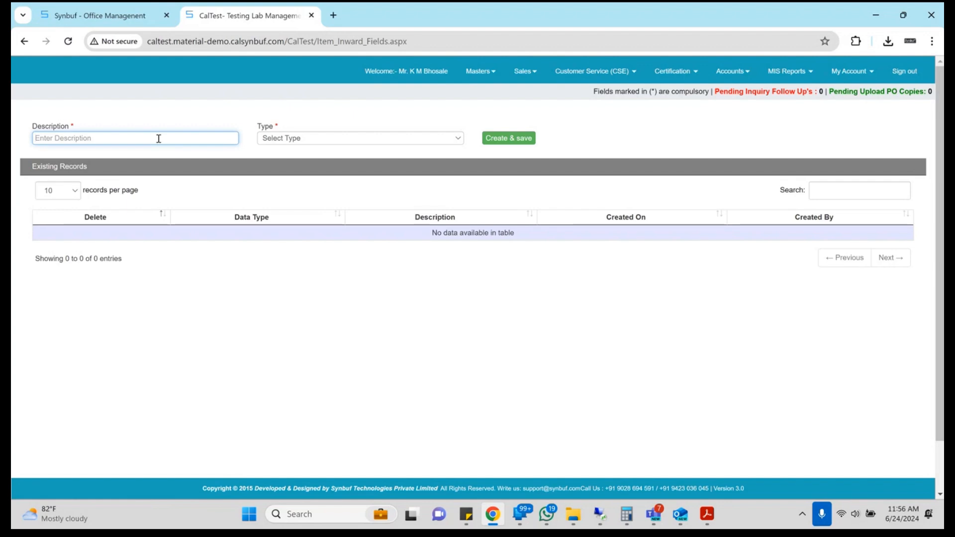
{"action": "key", "text": "alt+Tab"}
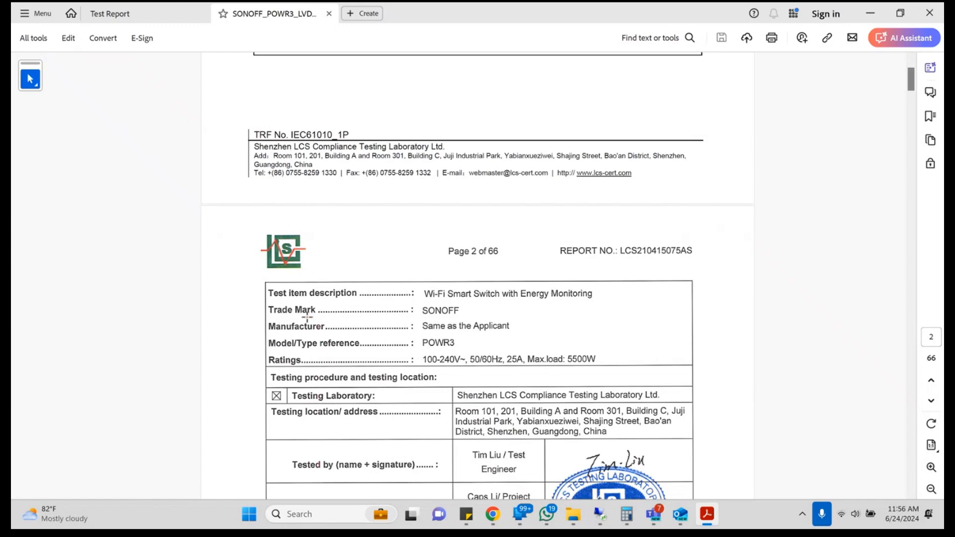
{"action": "key", "text": "alt+Tab"}
{"action": "type", "text": "Tra"}
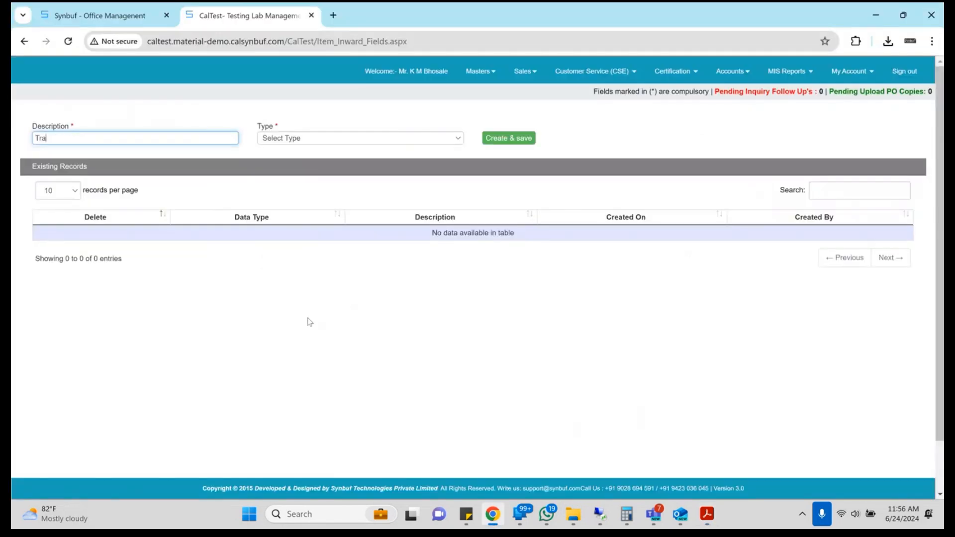
{"action": "type", "text": "de mark"}
{"action": "key", "text": "Tab"}
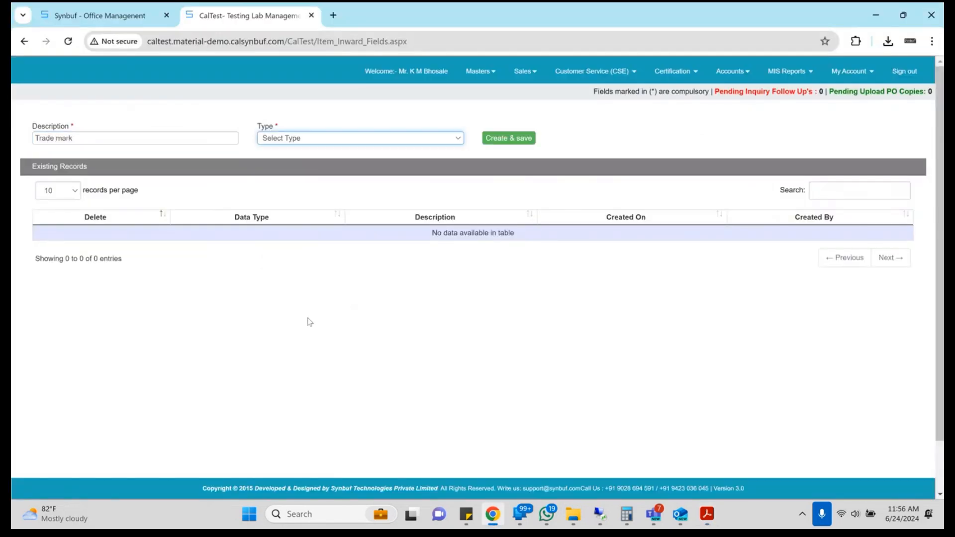
{"action": "key", "text": "shift+Tab"}
{"action": "type", "text": "Trade Mark"}
{"action": "key", "text": "Tab"}
- Set the Trade Mark field's type to Text, then create and save it
{"action": "left_click", "coordinate": [391, 131]}
{"action": "left_click", "coordinate": [391, 135]}
{"action": "key", "text": "Down"}
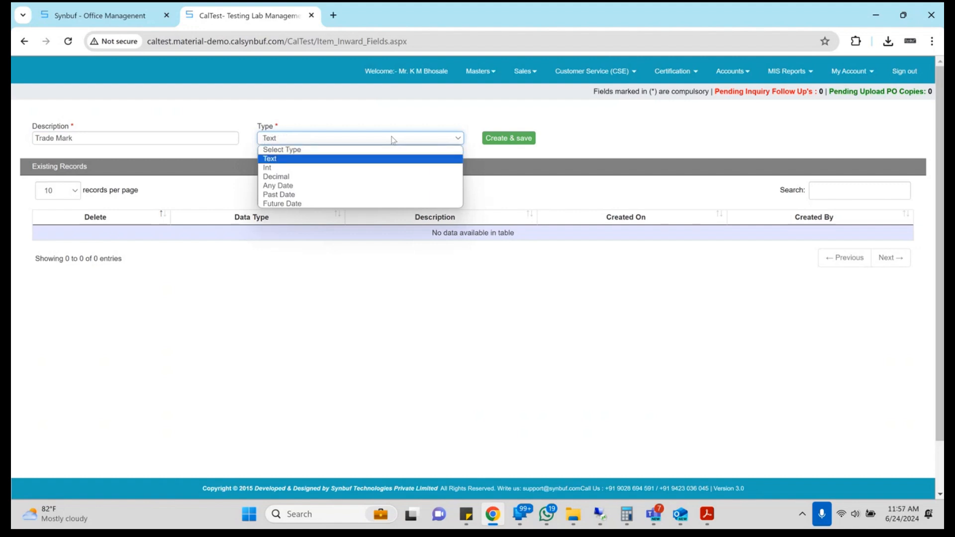
{"action": "key", "text": "Return"}
{"action": "key", "text": "Tab"}
{"action": "key", "text": "Return"}
{"action": "key", "text": "Return"}
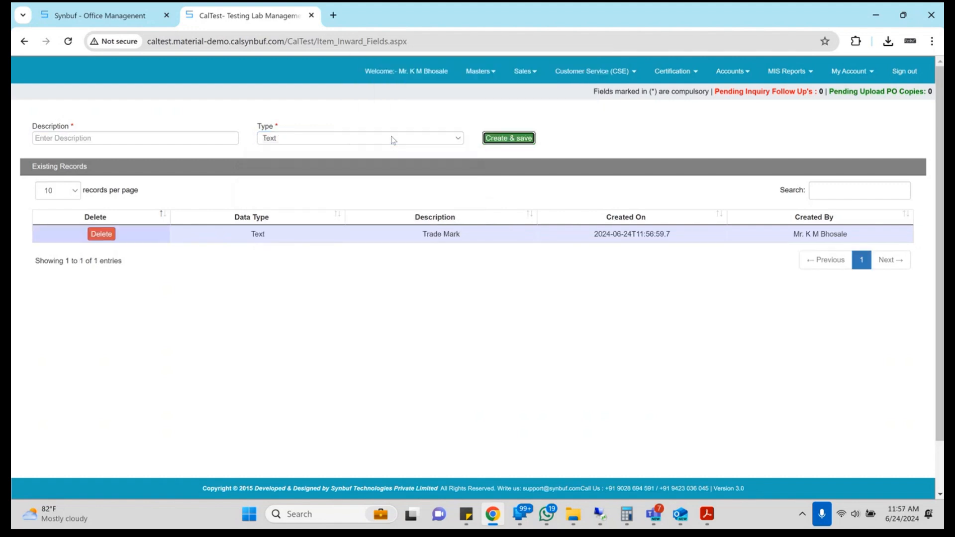
- Check the label after Trade Mark in the SONOFF PDF report and save a Text inward field named Manufacturer in CalTest
{"action": "key", "text": "alt+Tab"}
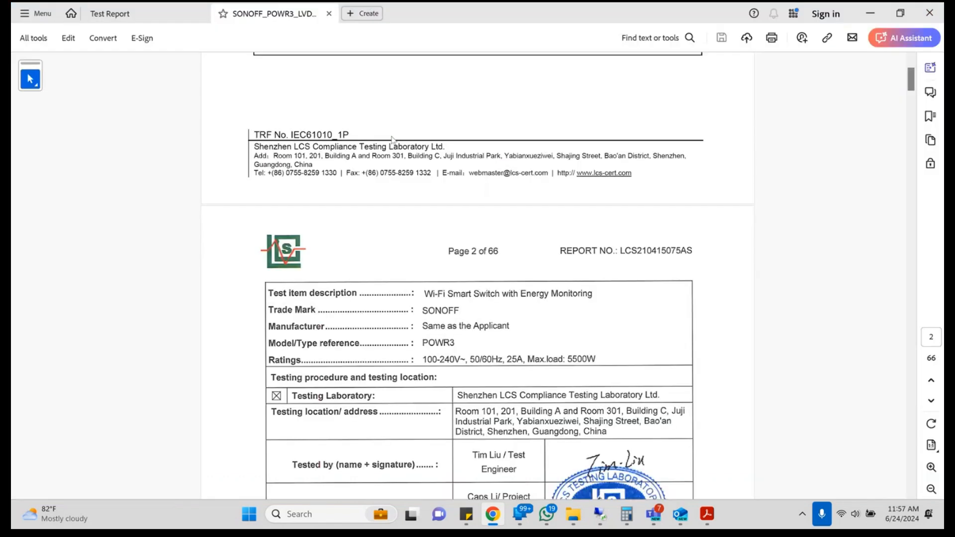
{"action": "key", "text": "alt+Tab"}
{"action": "left_click", "coordinate": [170, 143]}
{"action": "type", "text": "Man"}
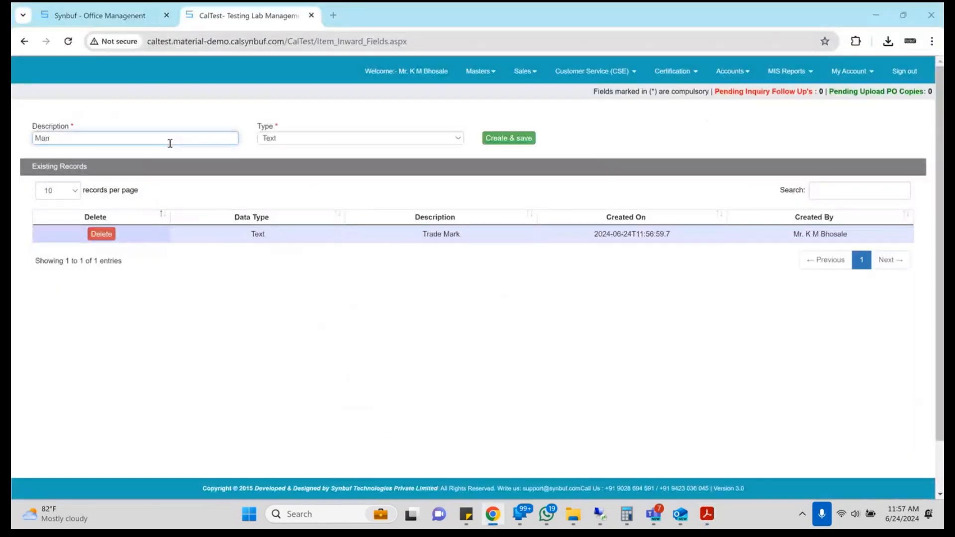
{"action": "key", "text": "alt+Tab"}
{"action": "key", "text": "alt+Tab"}
{"action": "type", "text": "ufact"}
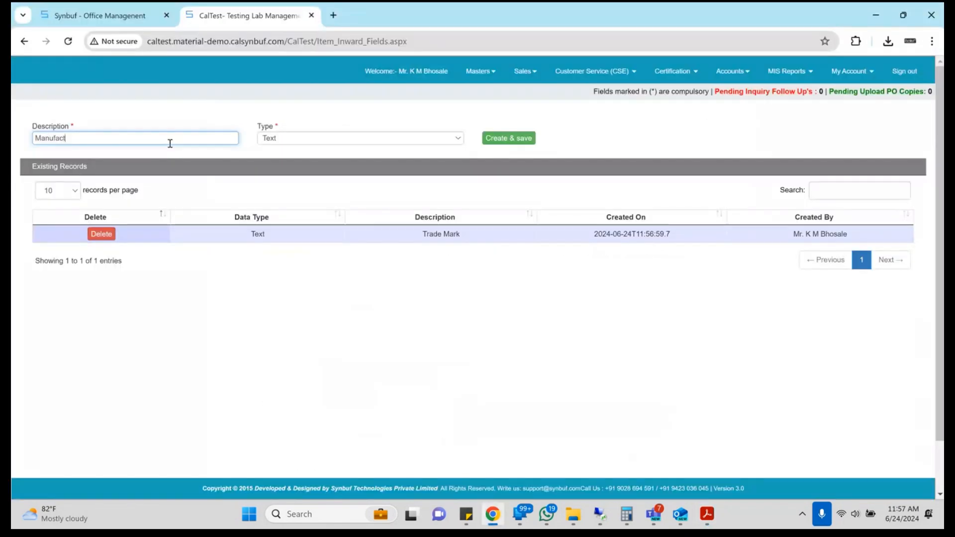
{"action": "type", "text": "urere"}
{"action": "key", "text": "BackSpace"}
{"action": "key", "text": "Tab"}
{"action": "key", "text": "Tab"}
{"action": "key", "text": "Return"}
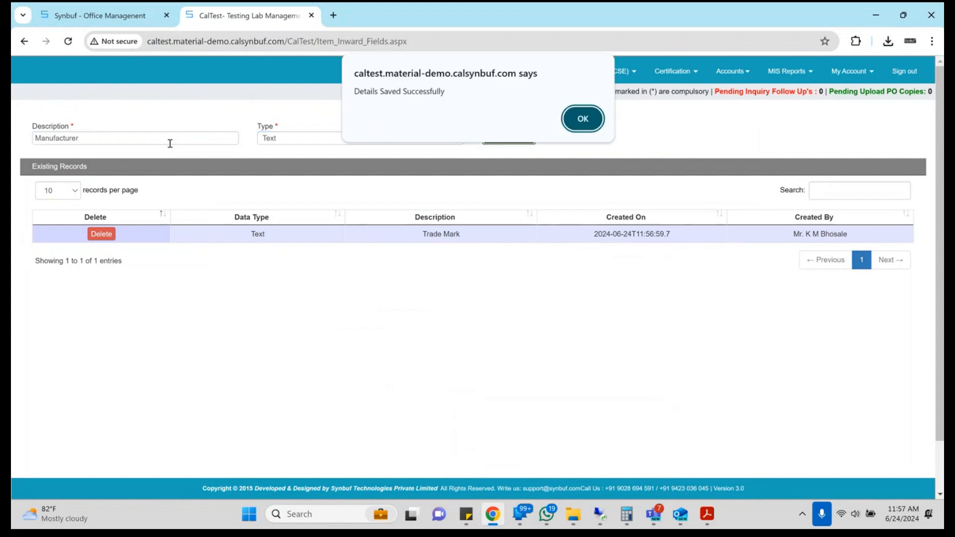
{"action": "key", "text": "Return"}
- Look up the label after Manufacturer in the SONOFF PDF report and save a Text inward field named Model / Type Referance in CalTest
{"action": "key", "text": "alt+Tab"}
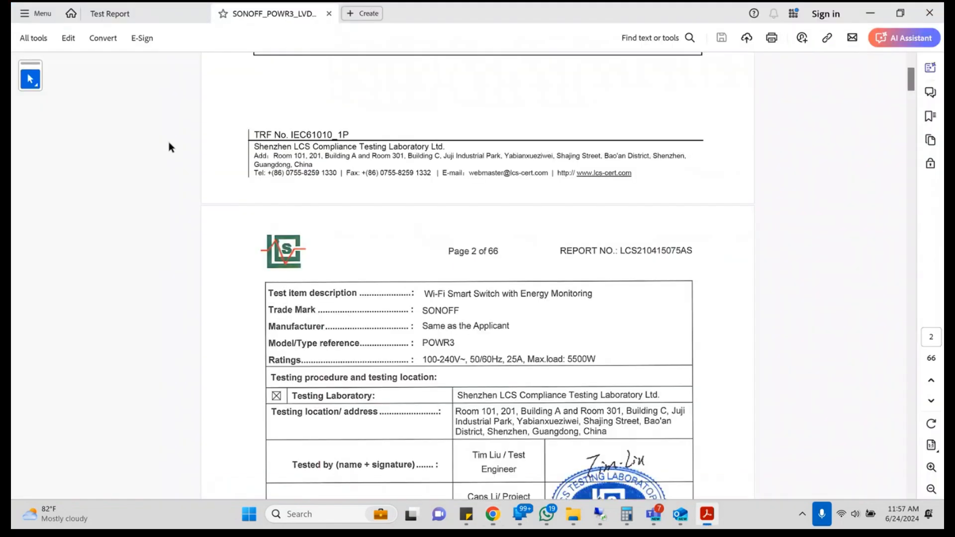
{"action": "key", "text": "alt+Tab"}
{"action": "left_click", "coordinate": [155, 136]}
{"action": "type", "text": "Model / Type Referance"}
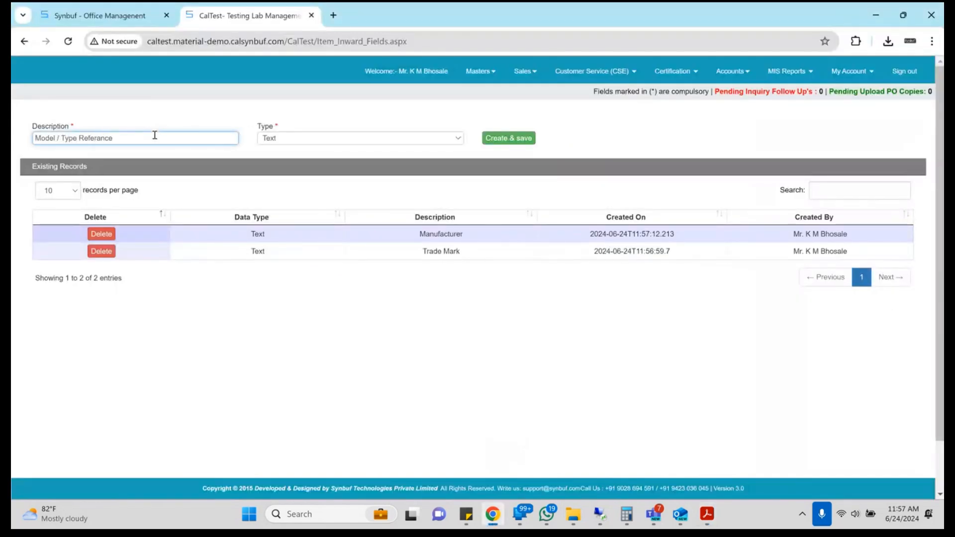
{"action": "key", "text": "Tab"}
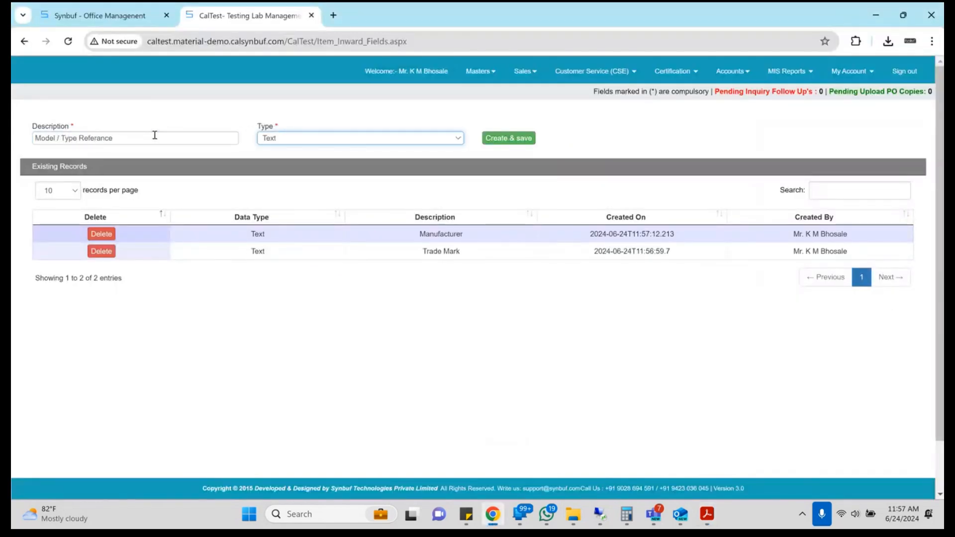
{"action": "key", "text": "Tab"}
{"action": "key", "text": "Return"}
{"action": "key", "text": "Return"}
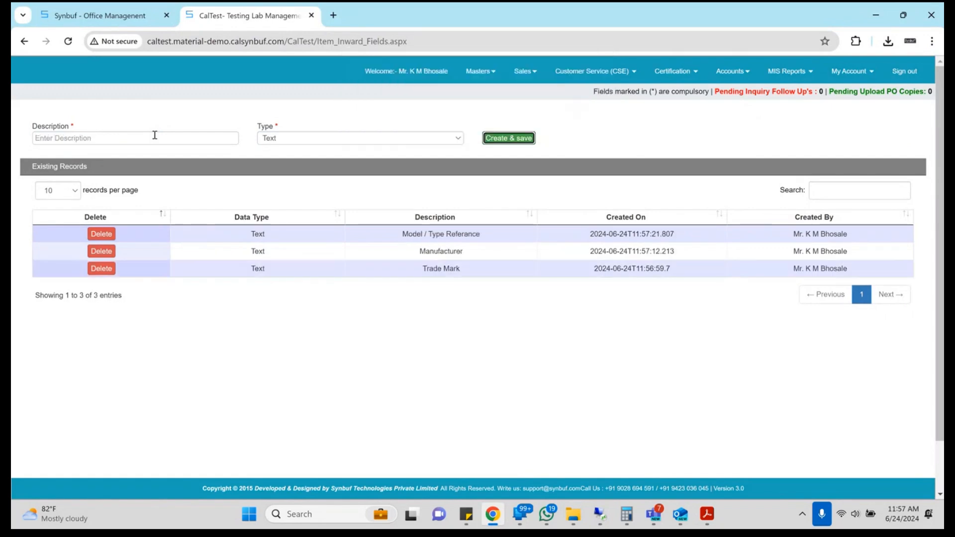
- Check the last item label in the SONOFF PDF report's description block and save a Text inward field named Ratings in CalTest
{"action": "key", "text": "alt+Tab"}
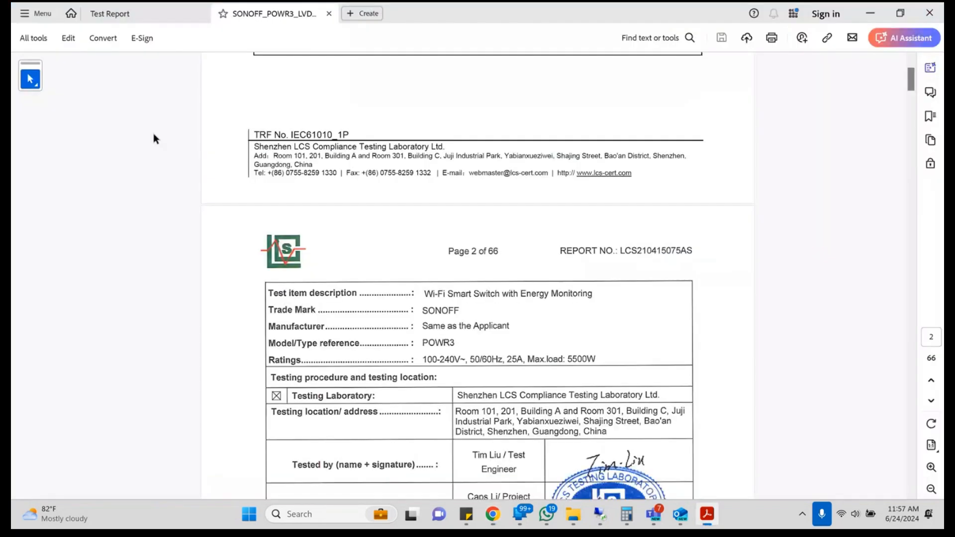
{"action": "key", "text": "alt+Tab"}
{"action": "left_click", "coordinate": [142, 145]}
{"action": "type", "text": "Ratings"}
{"action": "key", "text": "Tab"}
{"action": "key", "text": "Tab"}
{"action": "key", "text": "Return"}
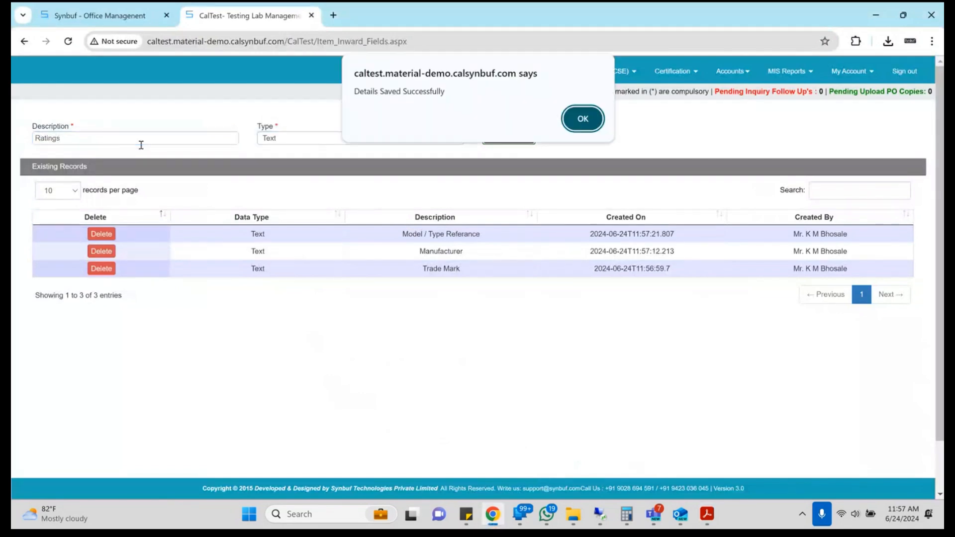
{"action": "key", "text": "Return"}
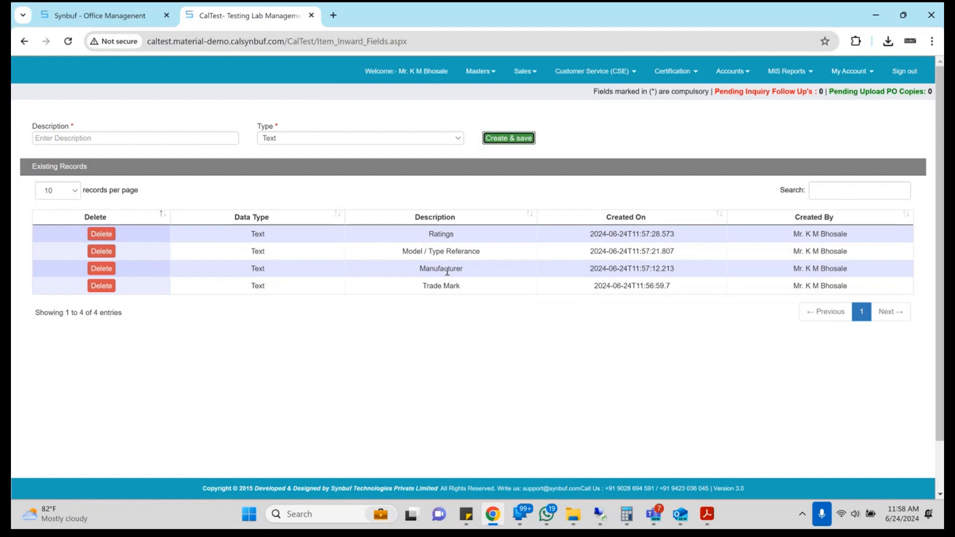
- Highlight the Manufacturer record, switch to the SONOFF PDF report, and examine pages 2 and 3 down to the marking plate
{"action": "left_click", "coordinate": [447, 272]}
{"action": "double_click", "coordinate": [447, 272]}
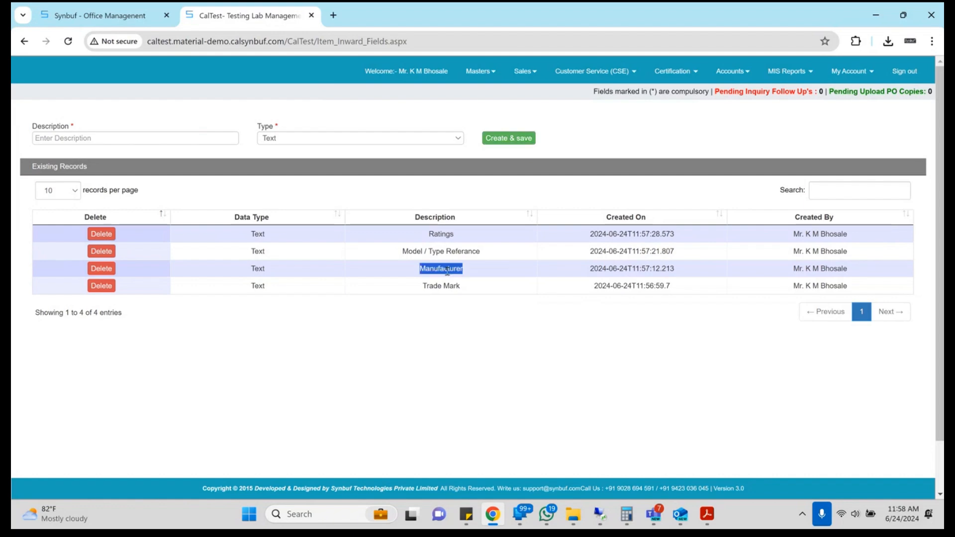
{"action": "key", "text": "alt+Tab"}
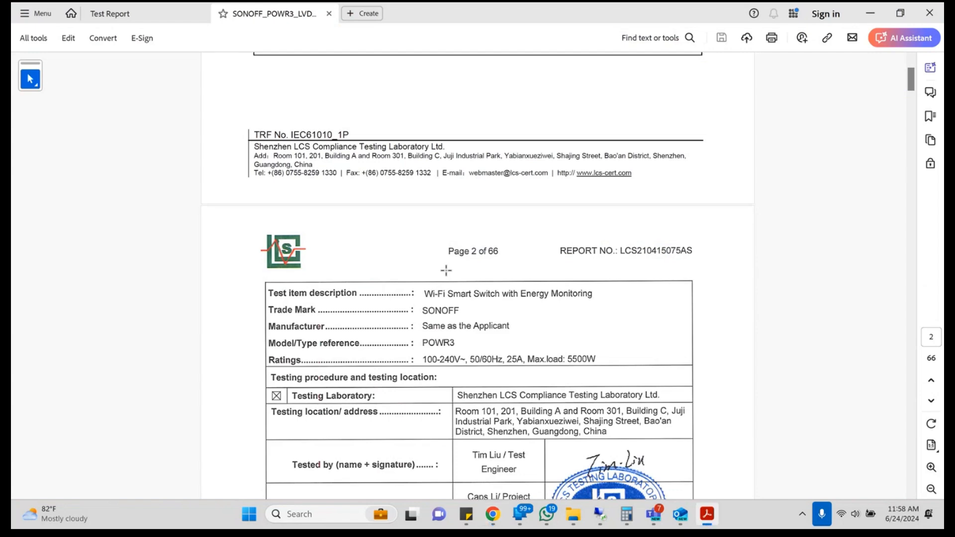
{"action": "scroll", "coordinate": [447, 270], "scroll_direction": "down", "scroll_amount": 3}
{"action": "scroll", "coordinate": [446, 270], "scroll_direction": "down", "scroll_amount": 5}
{"action": "scroll", "coordinate": [446, 270], "scroll_direction": "up", "scroll_amount": 3}
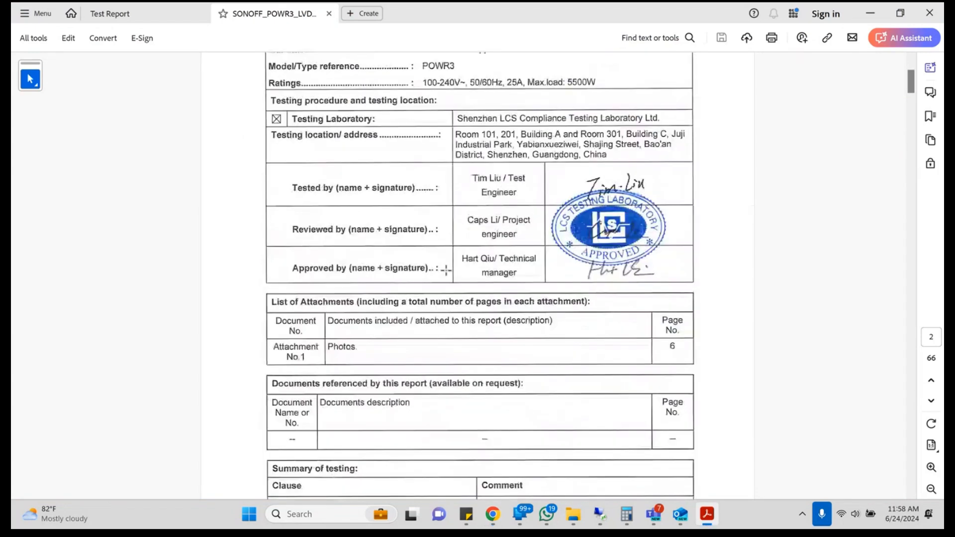
{"action": "scroll", "coordinate": [446, 270], "scroll_direction": "down", "scroll_amount": 15}
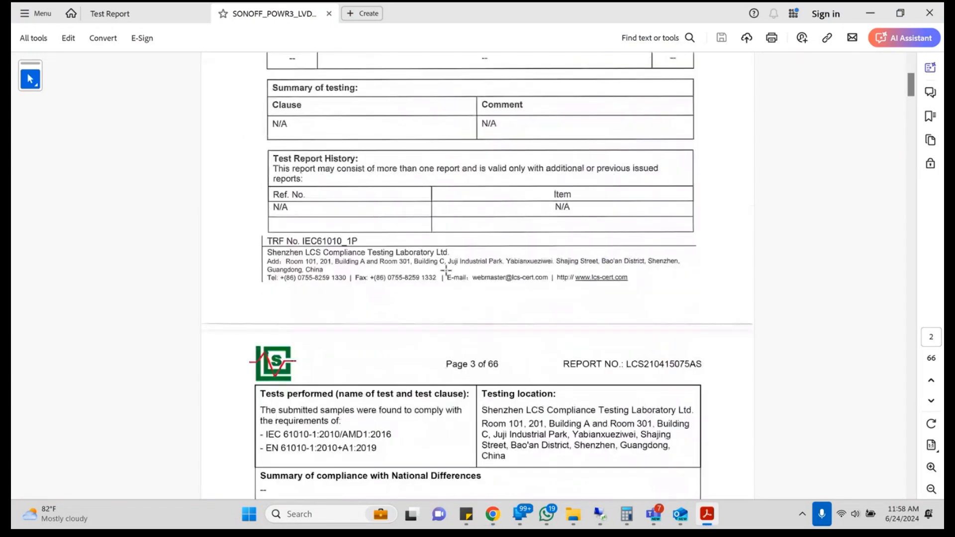
{"action": "scroll", "coordinate": [447, 271], "scroll_direction": "down", "scroll_amount": 3}
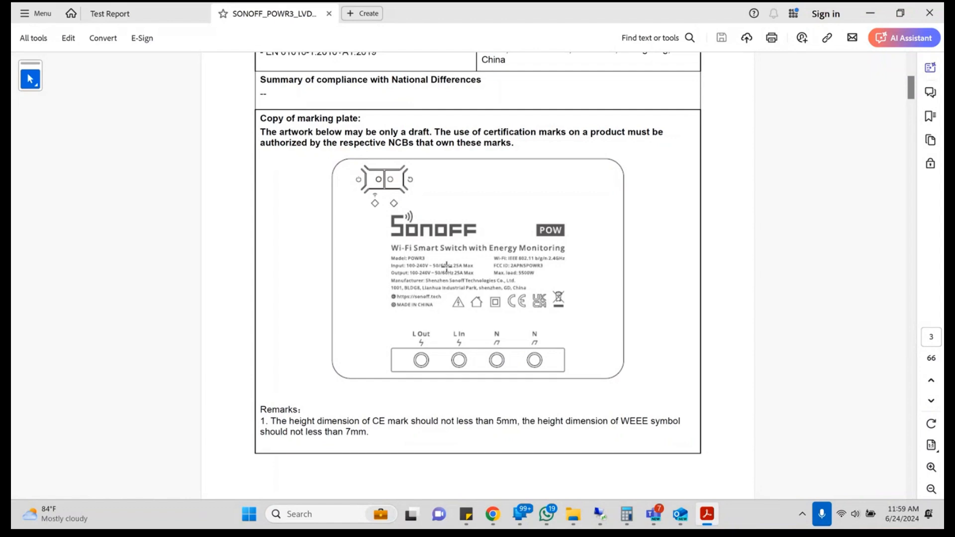
{"action": "scroll", "coordinate": [447, 267], "scroll_direction": "up", "scroll_amount": 5}
{"action": "scroll", "coordinate": [446, 267], "scroll_direction": "down", "scroll_amount": 4}
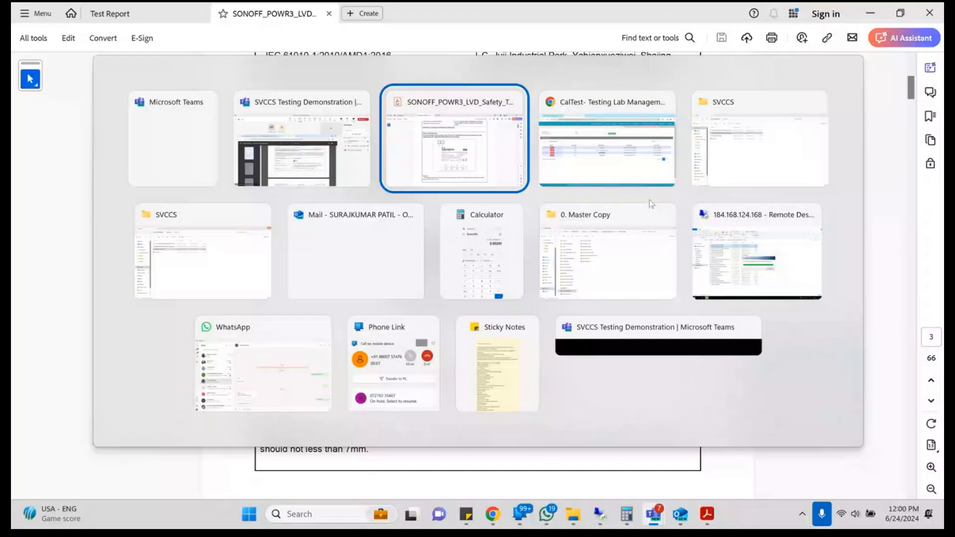
- Return to CalTest and review the data types available for an inward field
{"action": "key", "text": "alt+Tab"}
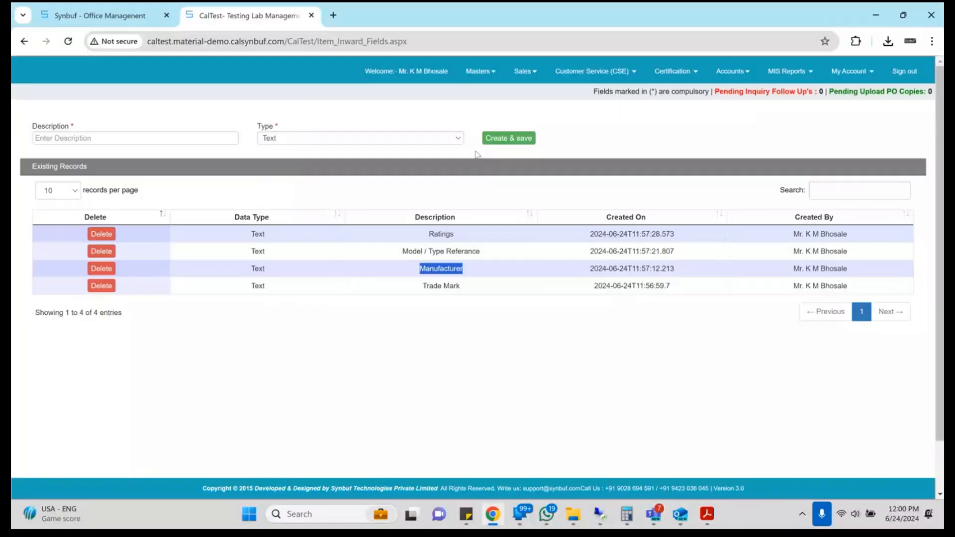
{"action": "left_click", "coordinate": [420, 138]}
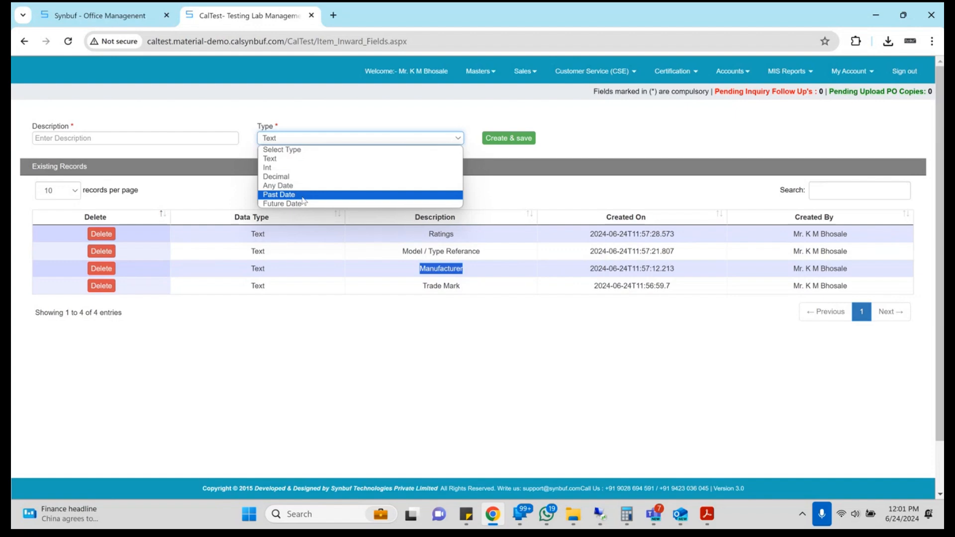
{"action": "left_click", "coordinate": [386, 124]}
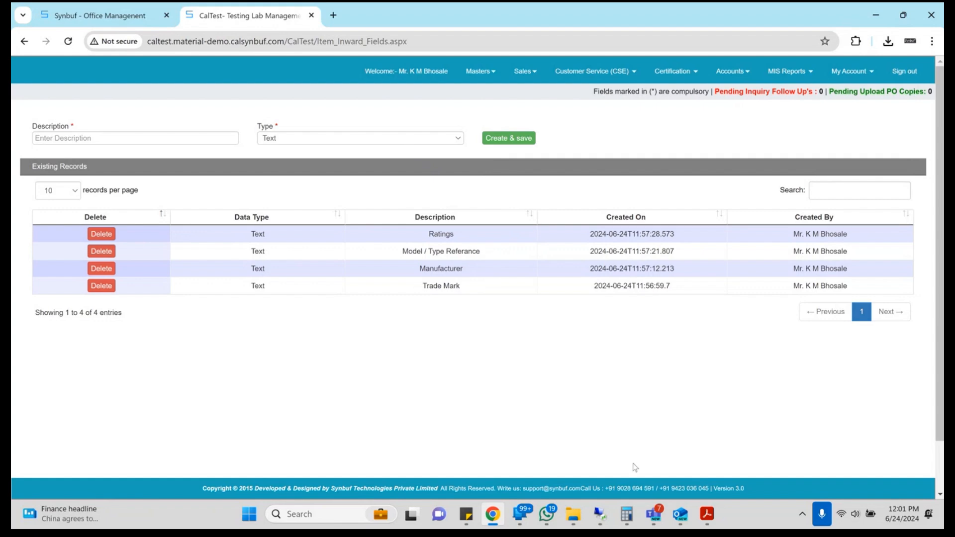
- Switch to the SONOFF PDF report and review the test item details on page 2
{"action": "left_click", "coordinate": [681, 514]}
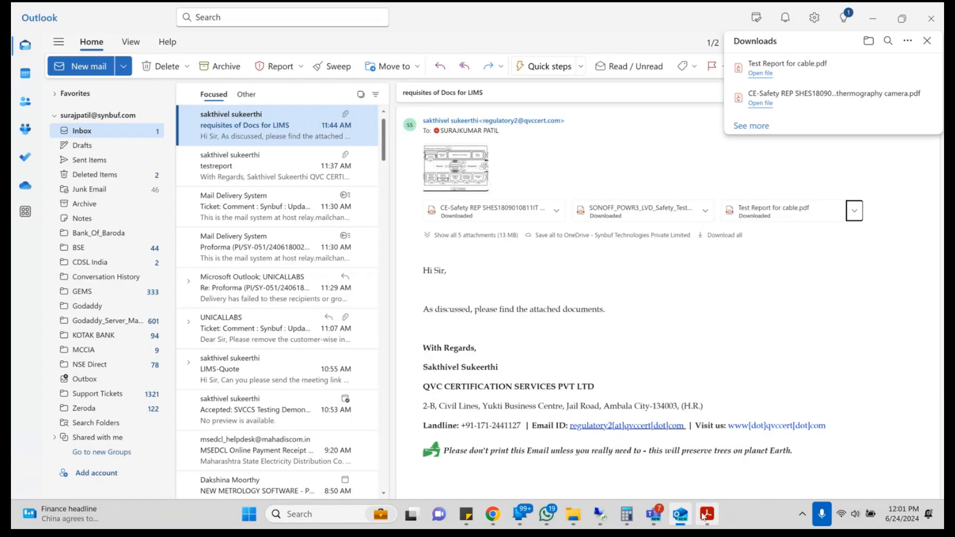
{"action": "left_click", "coordinate": [706, 515]}
{"action": "scroll", "coordinate": [301, 165], "scroll_direction": "up", "scroll_amount": 15}
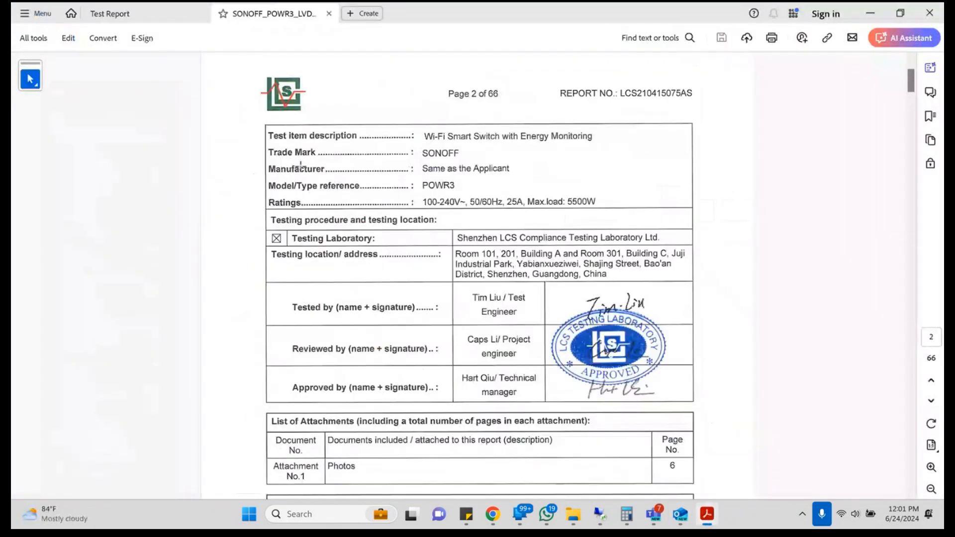
- Return to CalTest, open the inward field assignment page, and select the material Wi-fi Smart Switch with Energy Monitoring
{"action": "left_click", "coordinate": [493, 513]}
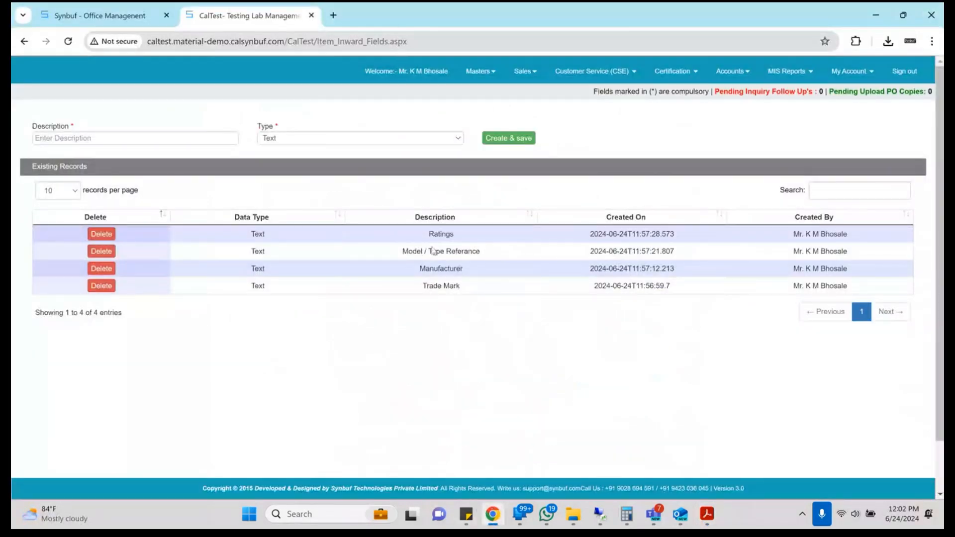
{"action": "left_click", "coordinate": [675, 80]}
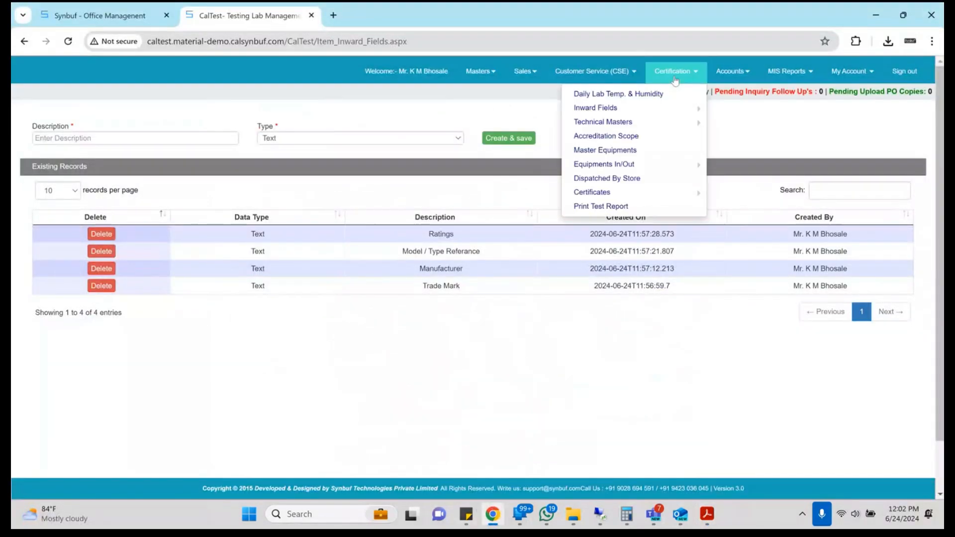
{"action": "mouse_move", "coordinate": [666, 110]}
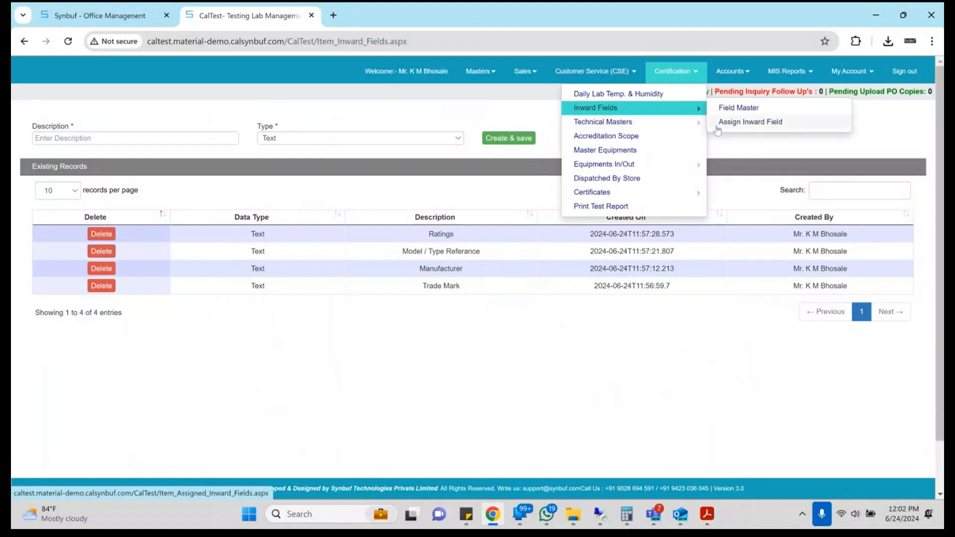
{"action": "left_click", "coordinate": [717, 125]}
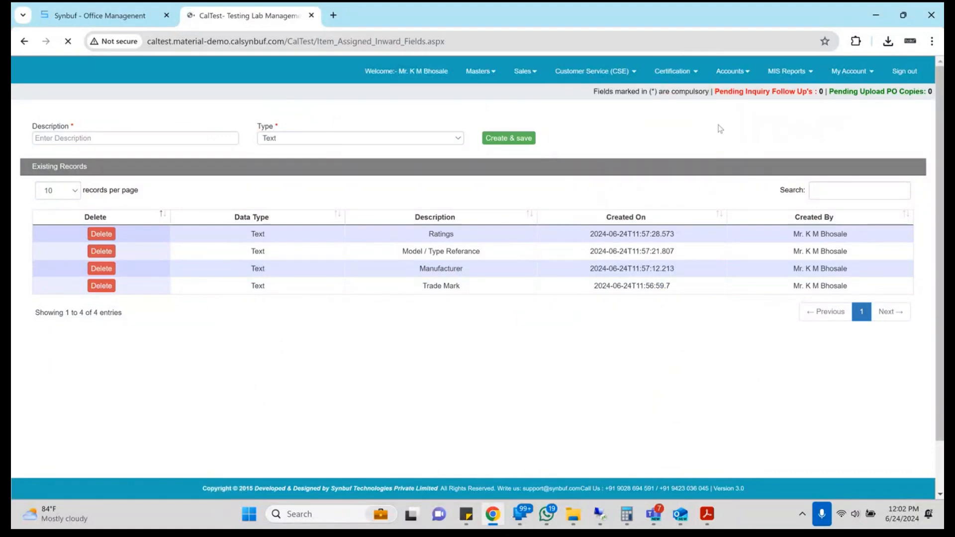
{"action": "left_click", "coordinate": [169, 139]}
{"action": "key", "text": "Down"}
{"action": "key", "text": "Down"}
{"action": "key", "text": "Return"}
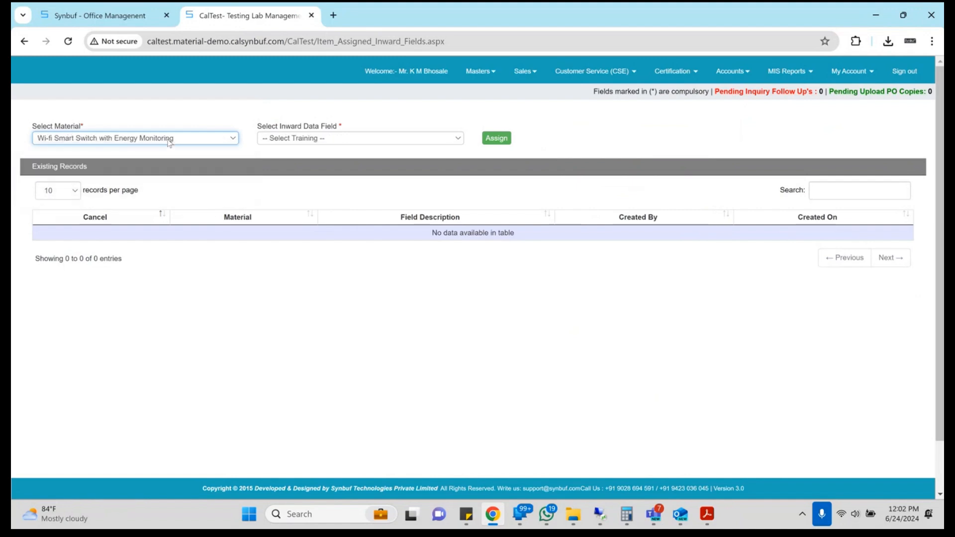
- Assign the Trade Mark inward data field to the Wi-fi Smart Switch with Energy Monitoring
{"action": "left_click", "coordinate": [289, 144]}
{"action": "key", "text": "Down"}
{"action": "key", "text": "Return"}
{"action": "key", "text": "Tab"}
{"action": "key", "text": "Return"}
{"action": "key", "text": "Return"}
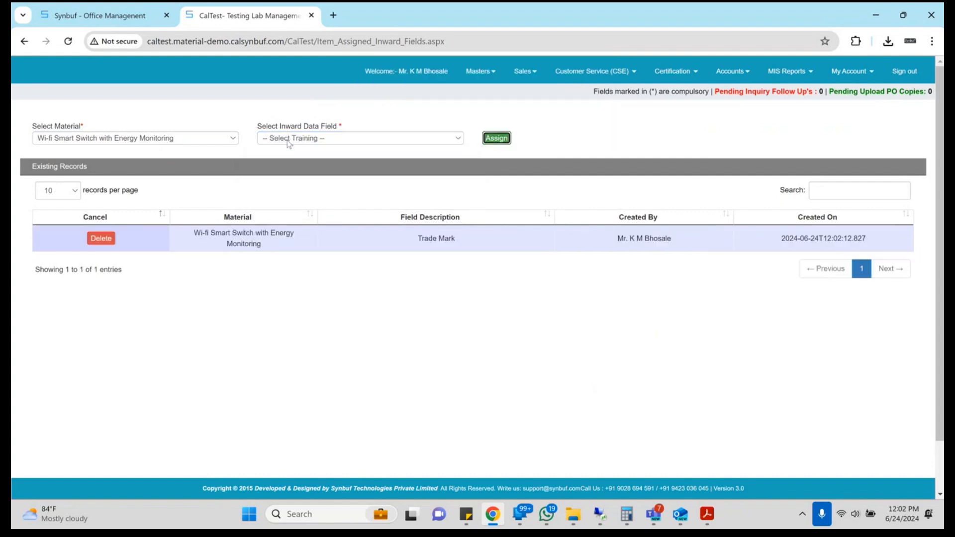
- Assign the Manufacturer inward data field to the Wi-fi Smart Switch with Energy Monitoring
{"action": "left_click", "coordinate": [289, 144]}
{"action": "key", "text": "Down"}
{"action": "key", "text": "Return"}
{"action": "key", "text": "Tab"}
{"action": "key", "text": "Return"}
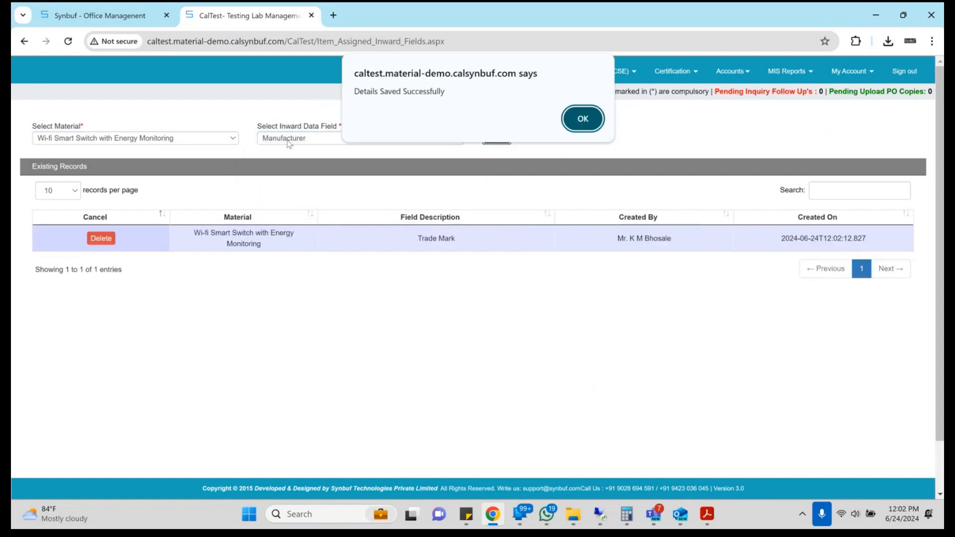
- Assign the Model / Type Referance inward data field to the Wi-fi Smart Switch with Energy Monitoring
{"action": "key", "text": "Return"}
{"action": "left_click", "coordinate": [289, 143]}
{"action": "key", "text": "Down"}
{"action": "key", "text": "Return"}
{"action": "key", "text": "Tab"}
{"action": "key", "text": "Return"}
{"action": "key", "text": "Return"}
- Assign the Ratings inward data field to the Wi-fi Smart Switch with Energy Monitoring
{"action": "left_click", "coordinate": [289, 144]}
{"action": "key", "text": "Down"}
{"action": "key", "text": "Return"}
{"action": "key", "text": "Tab"}
{"action": "key", "text": "Return"}
{"action": "key", "text": "Return"}
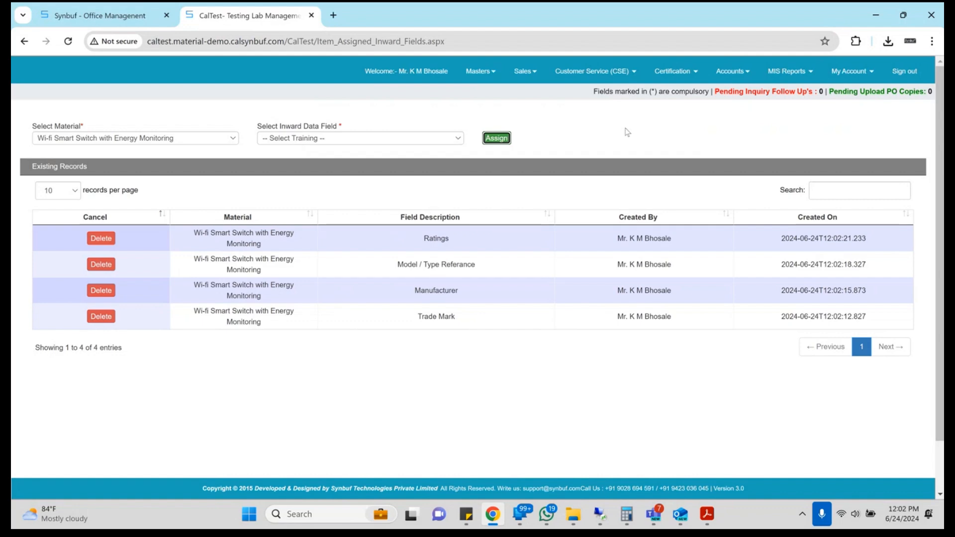
- In Discipline Wise Groups, create the group Electrical Equipments for the Testing division and Electro-Technical discipline
{"action": "left_click", "coordinate": [674, 75]}
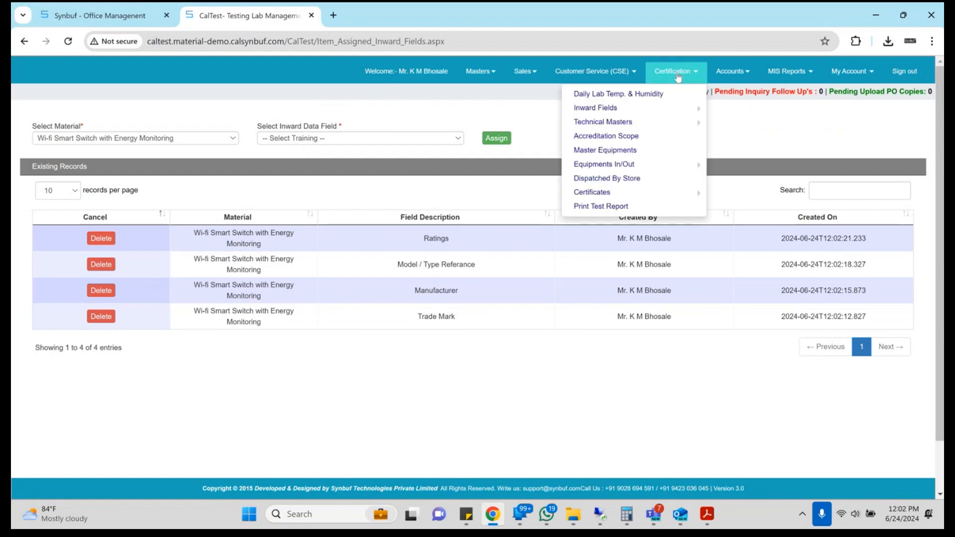
{"action": "left_click", "coordinate": [655, 114]}
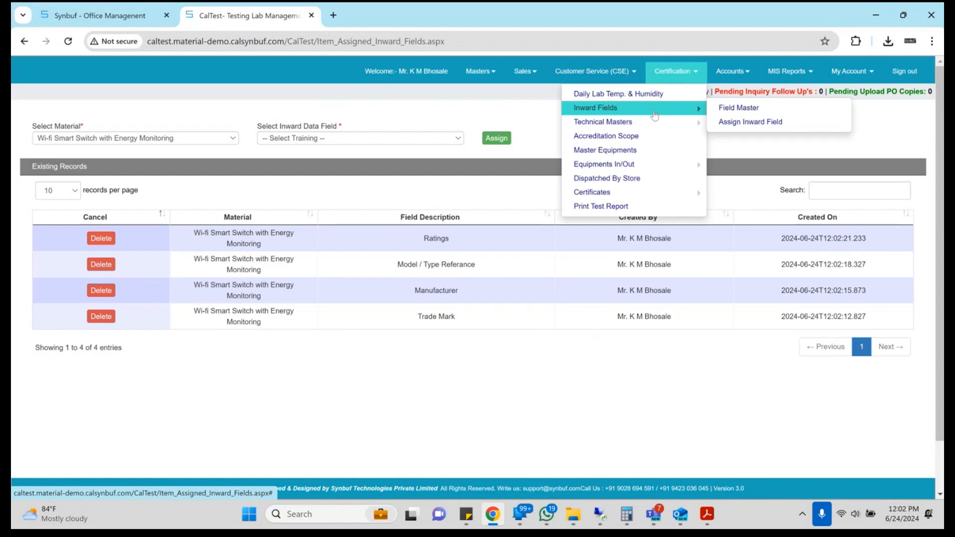
{"action": "left_click", "coordinate": [654, 126]}
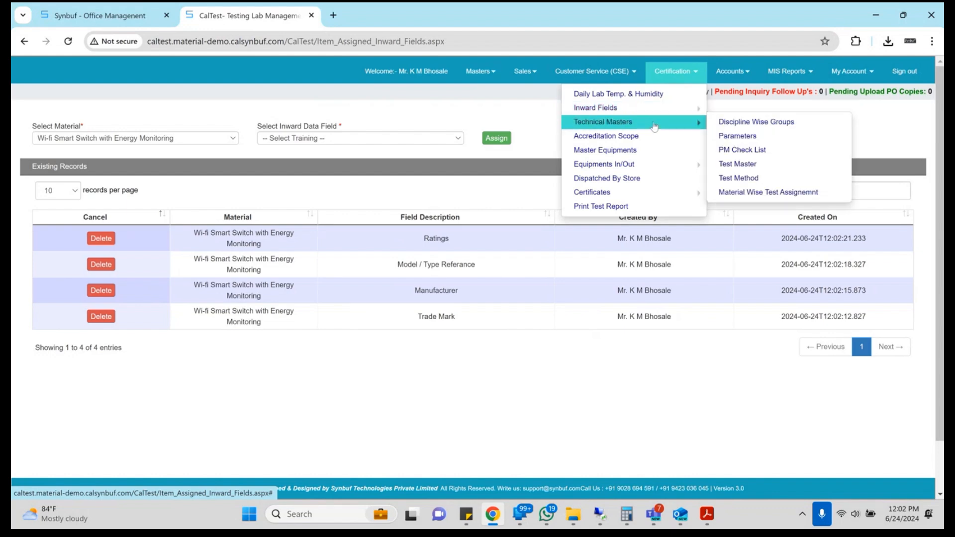
{"action": "left_click", "coordinate": [754, 125]}
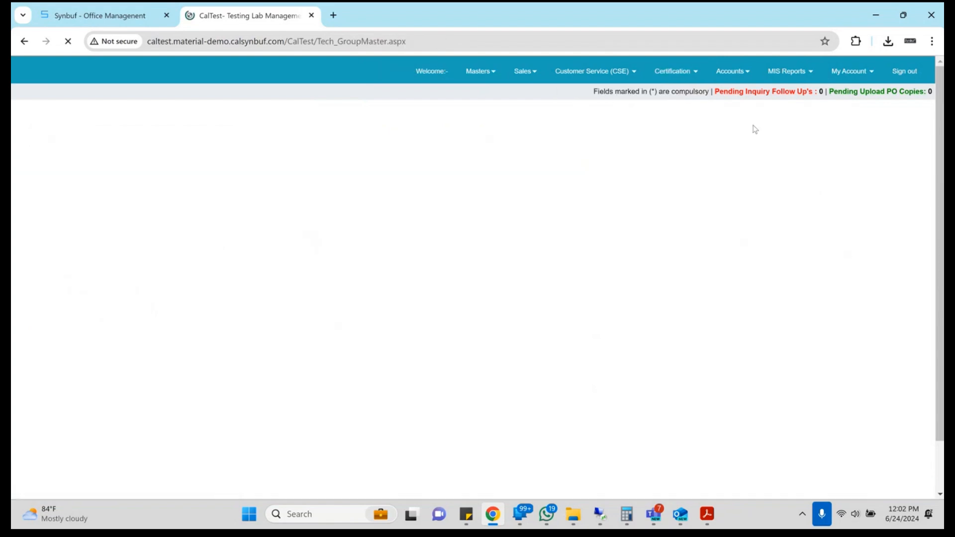
{"action": "left_click", "coordinate": [158, 139]}
{"action": "left_click", "coordinate": [158, 148]}
{"action": "type", "text": "E"}
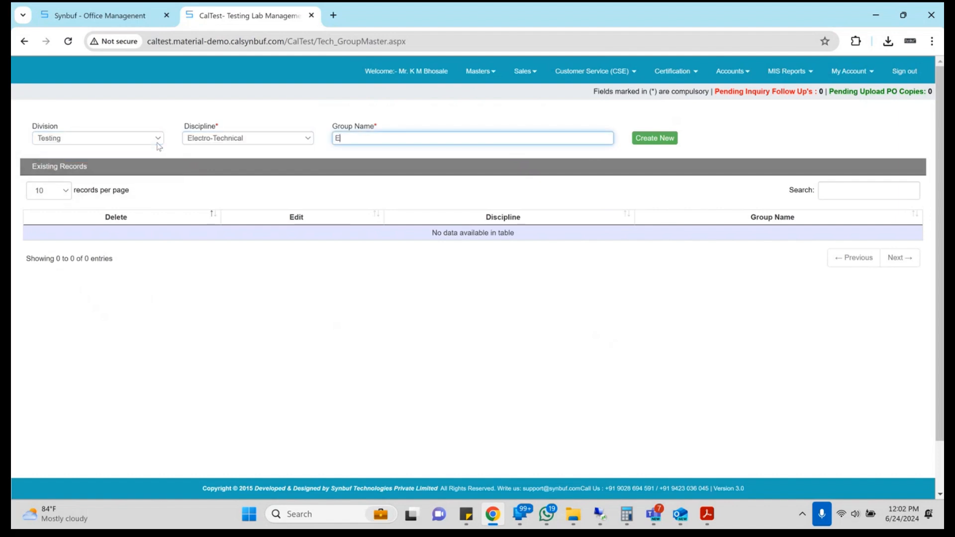
{"action": "type", "text": "lectrical Equipments"}
{"action": "key", "text": "Tab"}
{"action": "key", "text": "Return"}
{"action": "key", "text": "Return"}
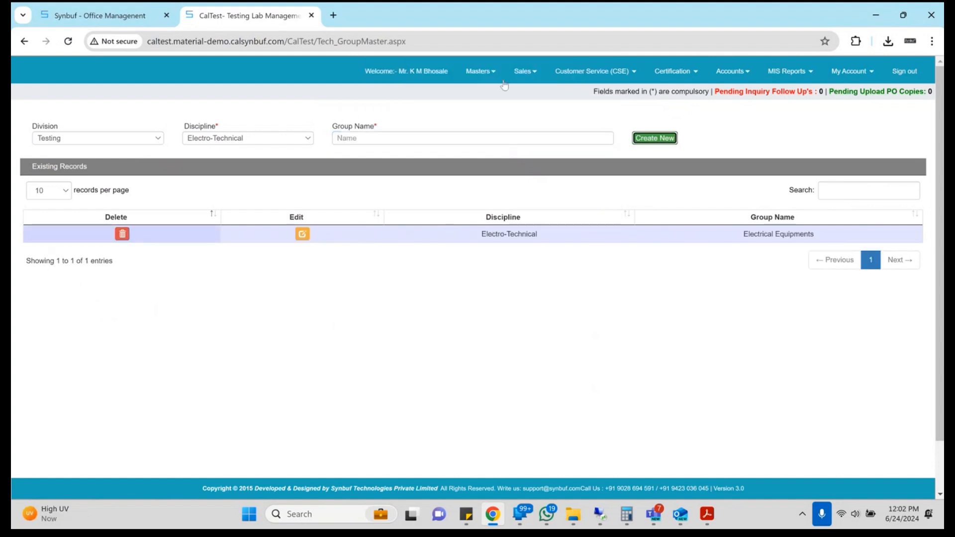
- Open the Parameters master page, and open the Test Master page in a separate browser tab
{"action": "left_click", "coordinate": [674, 71]}
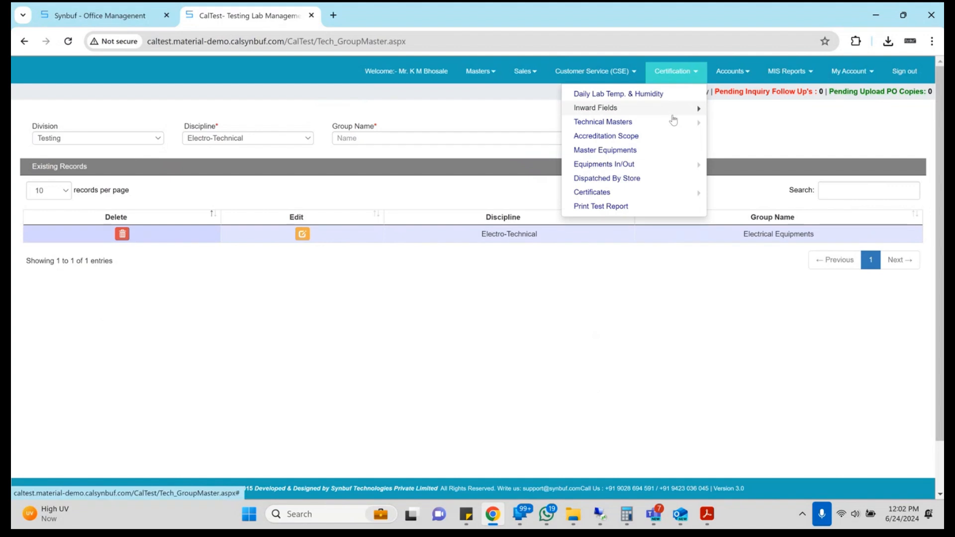
{"action": "mouse_move", "coordinate": [673, 121]}
{"action": "left_click", "coordinate": [735, 134]}
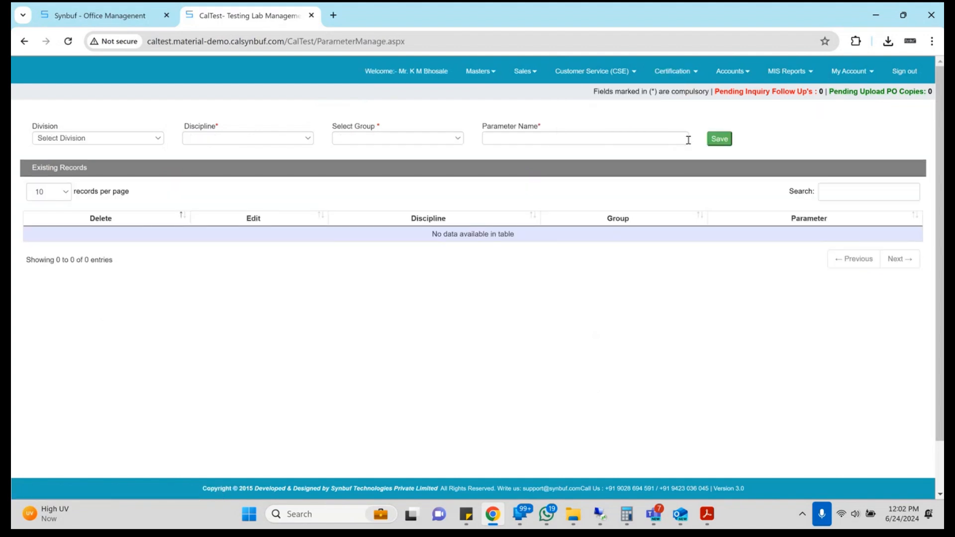
{"action": "left_click", "coordinate": [675, 72]}
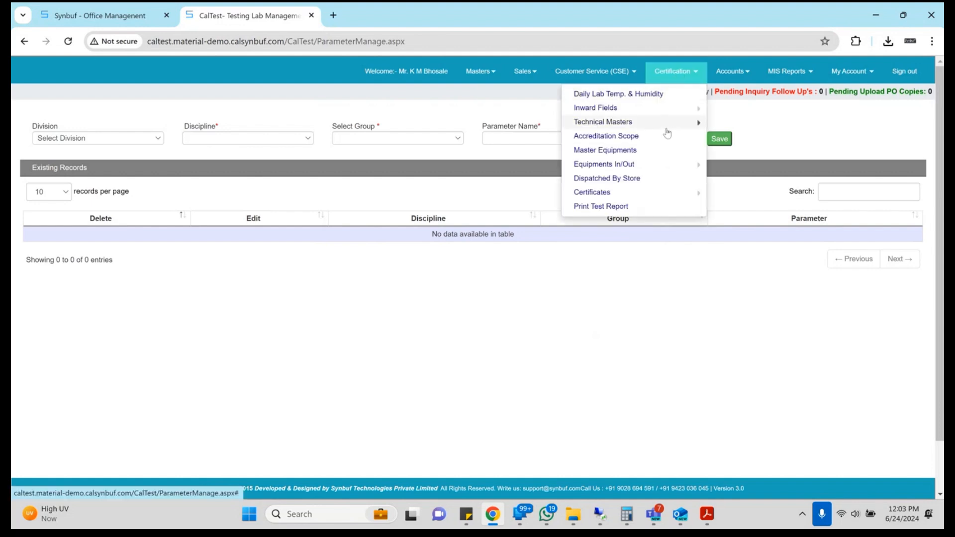
{"action": "mouse_move", "coordinate": [667, 129]}
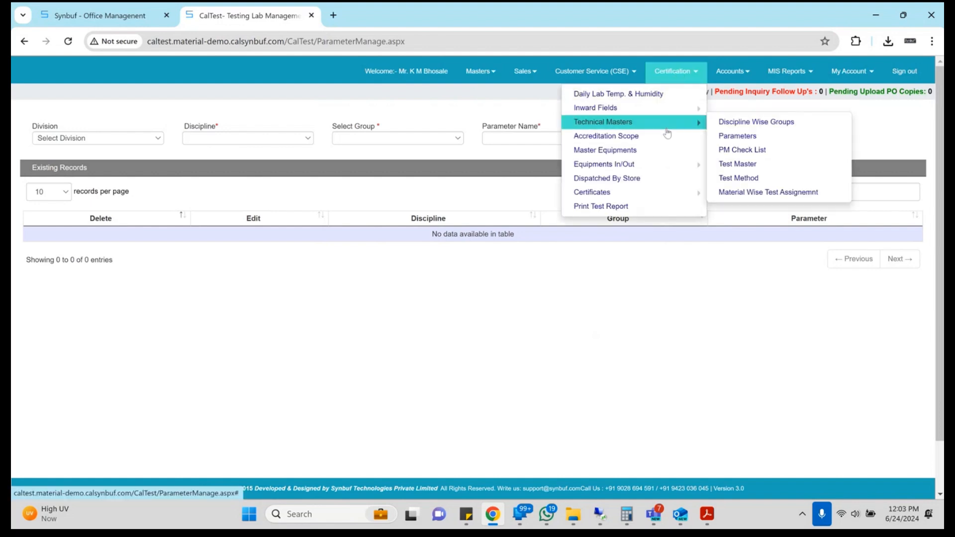
{"action": "middle_click", "coordinate": [755, 167]}
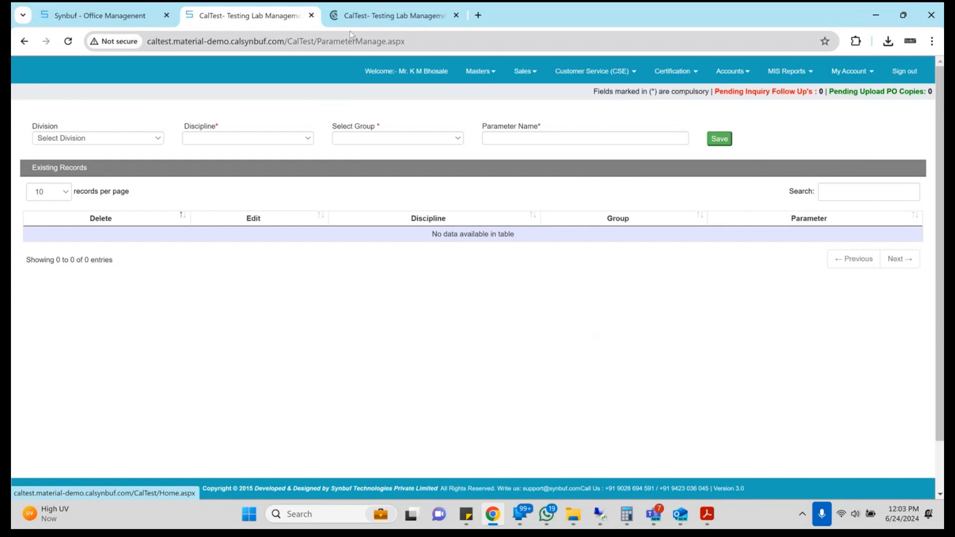
{"action": "left_click", "coordinate": [348, 10]}
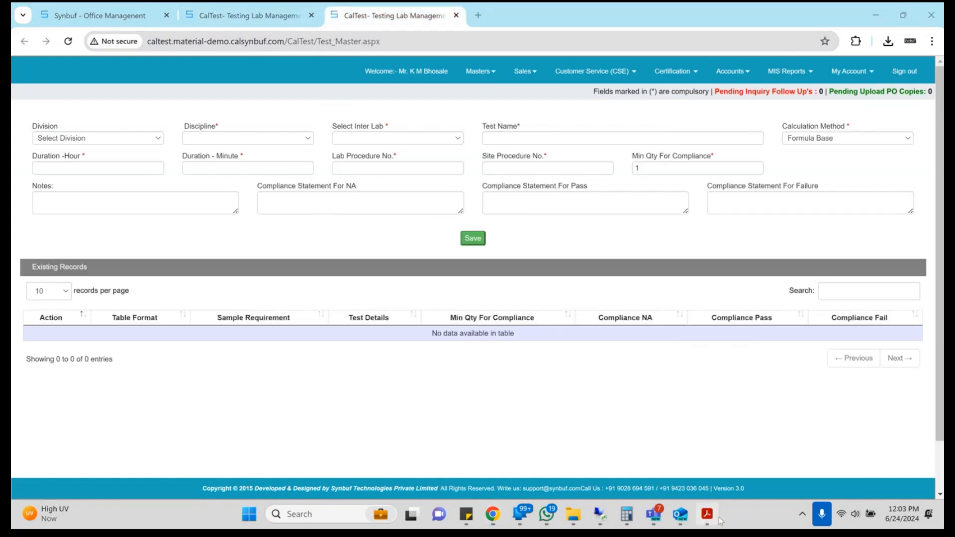
- Switch to the SONOFF PDF report and look through its clause requirements and test result tables up to page 42
{"action": "mouse_move", "coordinate": [719, 520]}
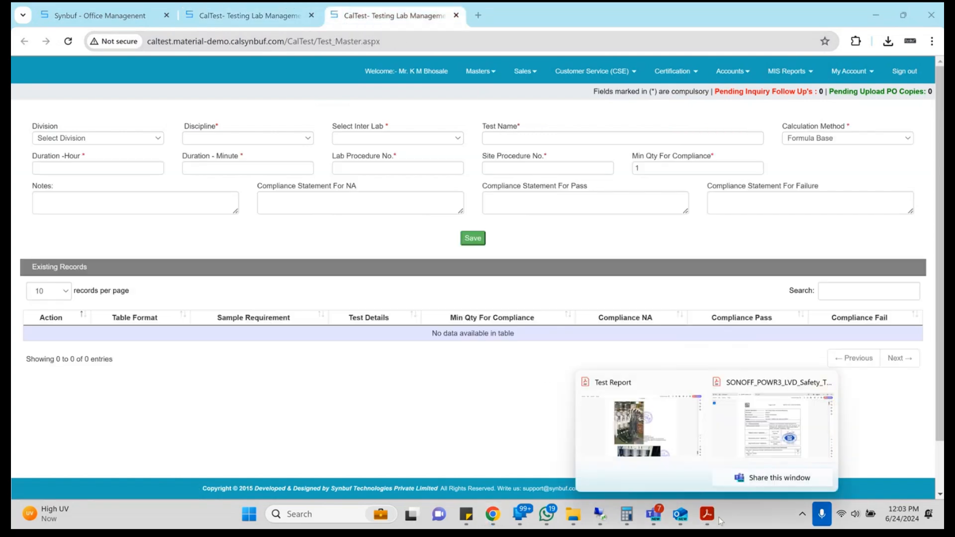
{"action": "left_click", "coordinate": [722, 419]}
{"action": "scroll", "coordinate": [393, 319], "scroll_direction": "down", "scroll_amount": 1}
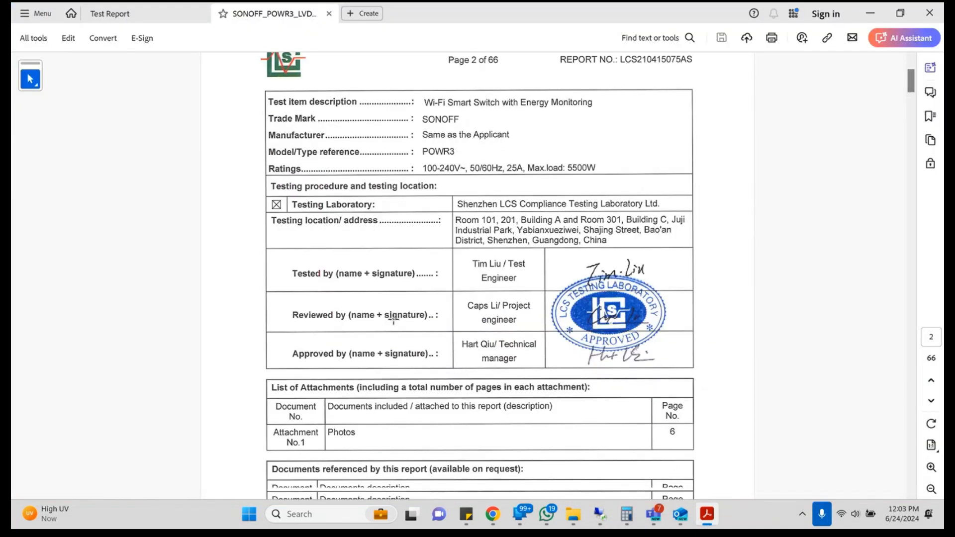
{"action": "scroll", "coordinate": [393, 318], "scroll_direction": "down", "scroll_amount": 3}
{"action": "scroll", "coordinate": [393, 319], "scroll_direction": "down", "scroll_amount": 20}
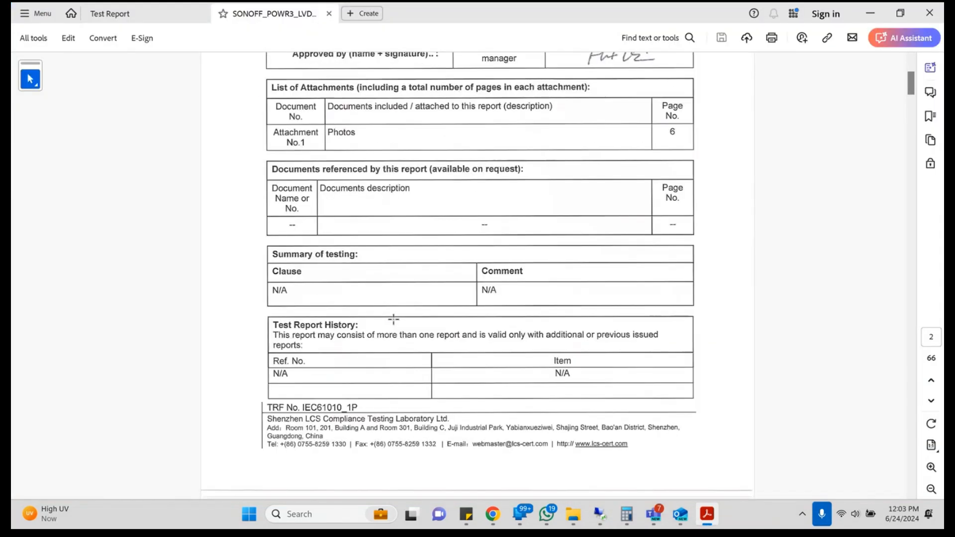
{"action": "scroll", "coordinate": [393, 324], "scroll_direction": "down", "scroll_amount": 20}
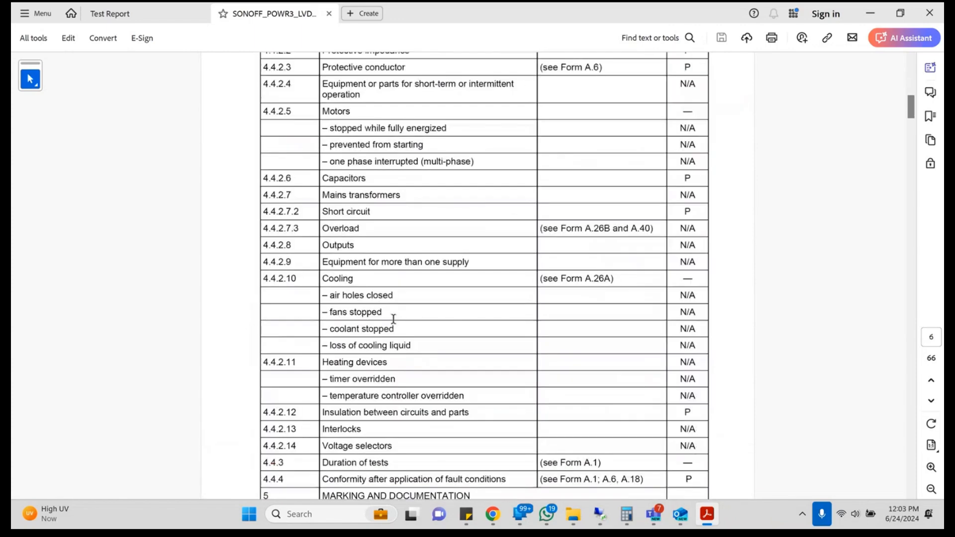
{"action": "scroll", "coordinate": [393, 318], "scroll_direction": "down", "scroll_amount": 20}
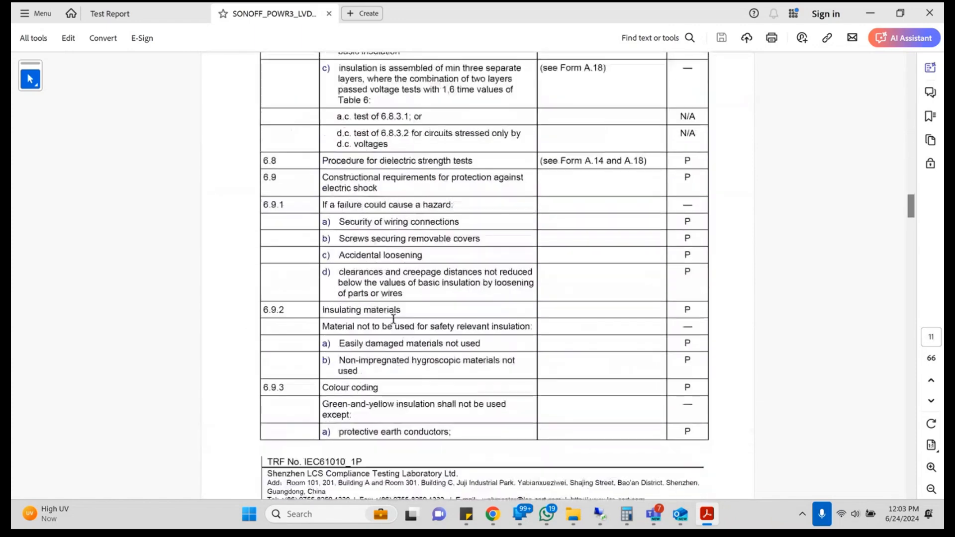
{"action": "scroll", "coordinate": [393, 318], "scroll_direction": "down", "scroll_amount": 20}
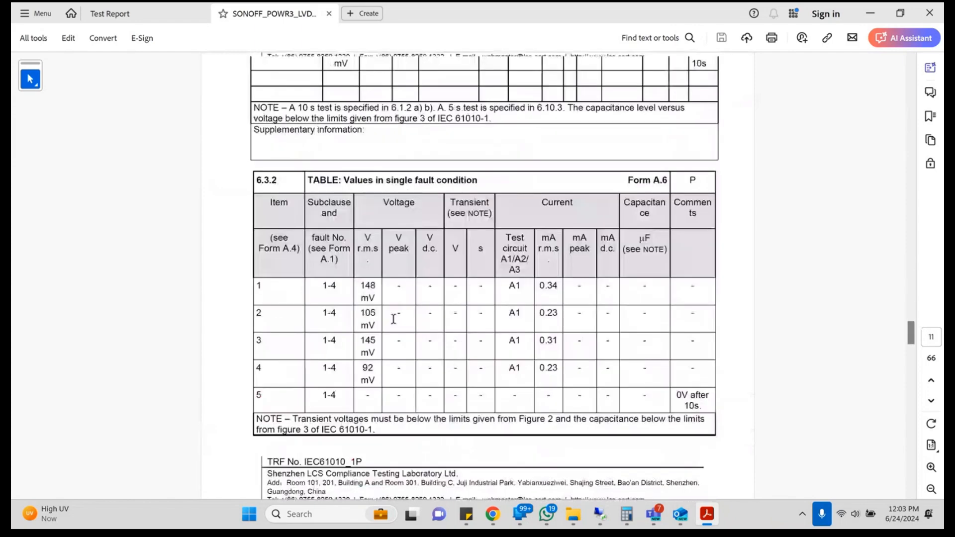
{"action": "scroll", "coordinate": [393, 319], "scroll_direction": "up", "scroll_amount": 15}
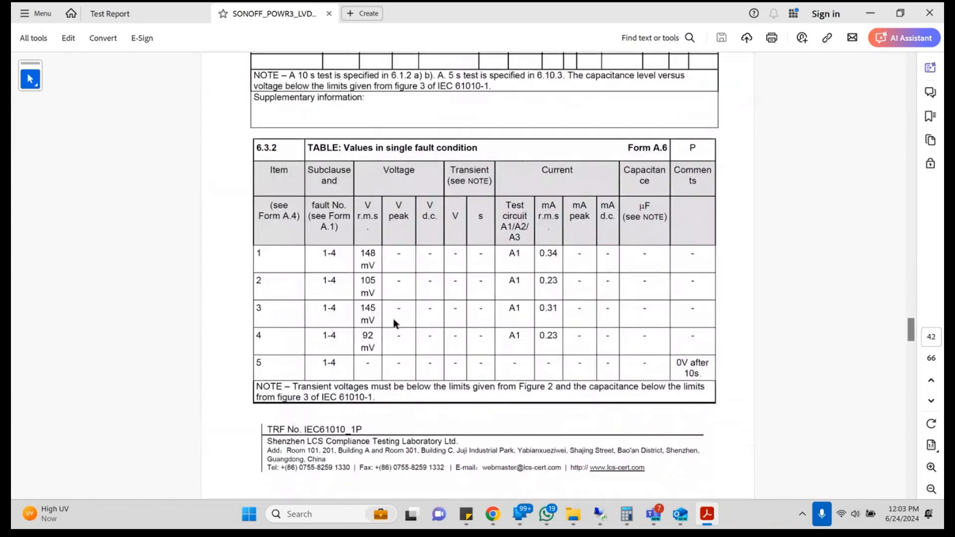
{"action": "scroll", "coordinate": [395, 324], "scroll_direction": "down", "scroll_amount": 8}
{"action": "scroll", "coordinate": [396, 324], "scroll_direction": "up", "scroll_amount": 15}
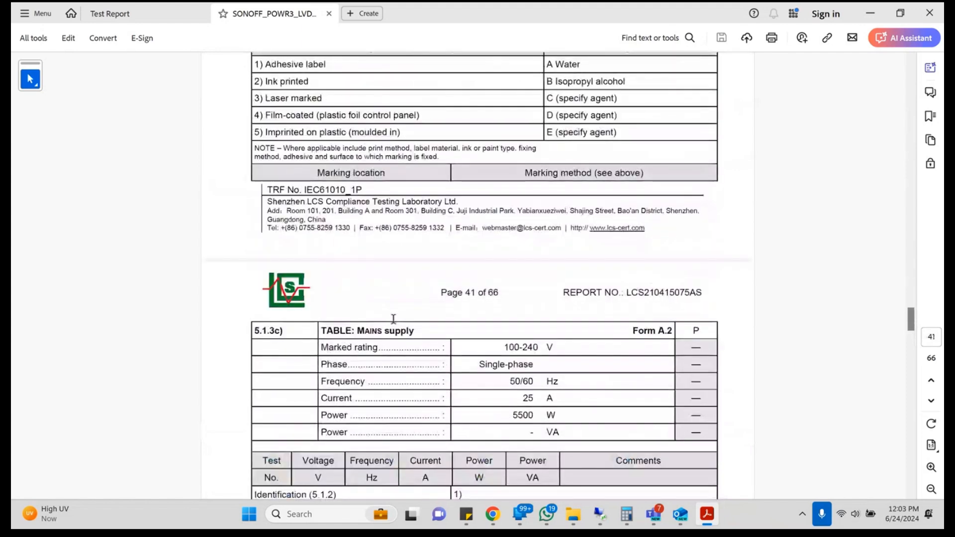
{"action": "scroll", "coordinate": [394, 321], "scroll_direction": "up", "scroll_amount": 3}
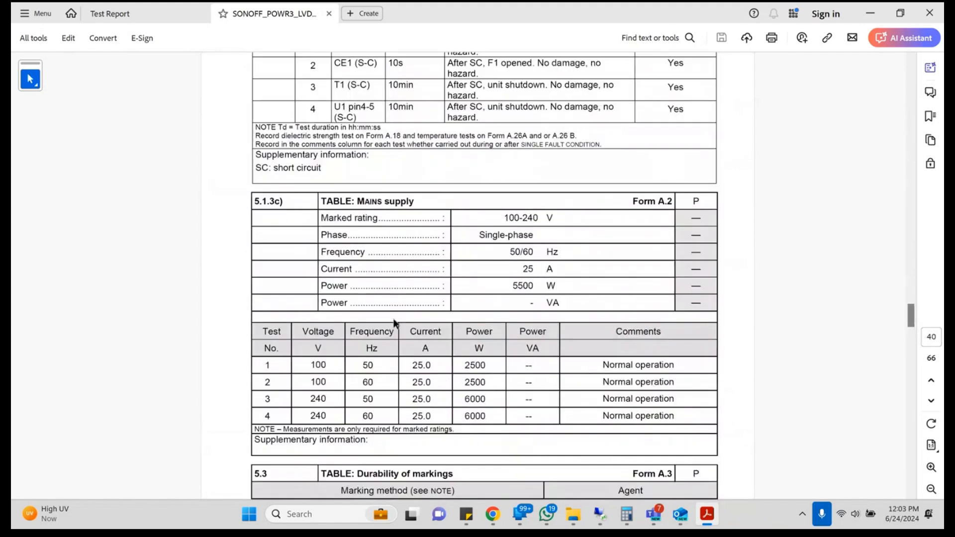
- Examine the Mains supply table and the single fault condition results on page 40
{"action": "left_click_drag", "start_coordinate": [283, 203], "coordinate": [431, 214]}
{"action": "scroll", "coordinate": [438, 221], "scroll_direction": "up", "scroll_amount": 2}
{"action": "scroll", "coordinate": [437, 222], "scroll_direction": "up", "scroll_amount": 2}
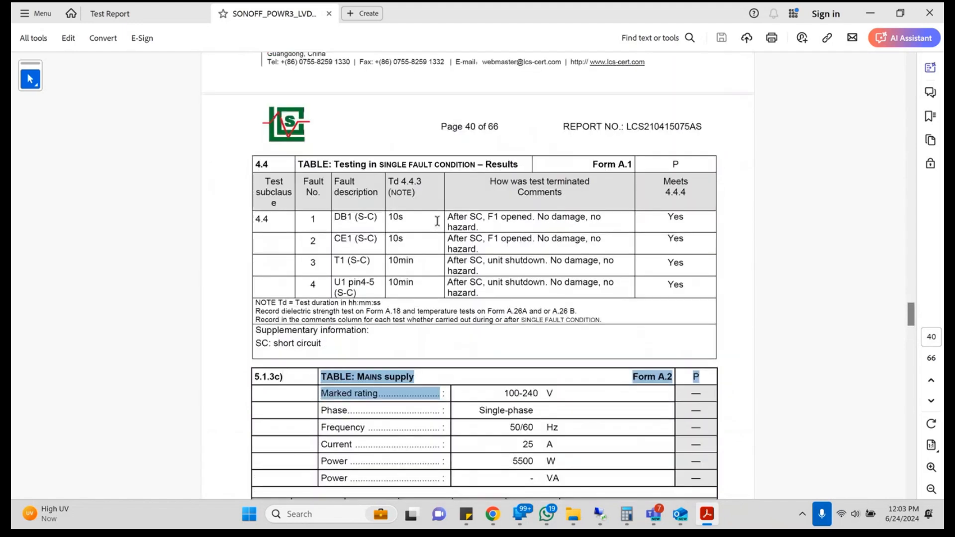
{"action": "scroll", "coordinate": [437, 226], "scroll_direction": "down", "scroll_amount": 1}
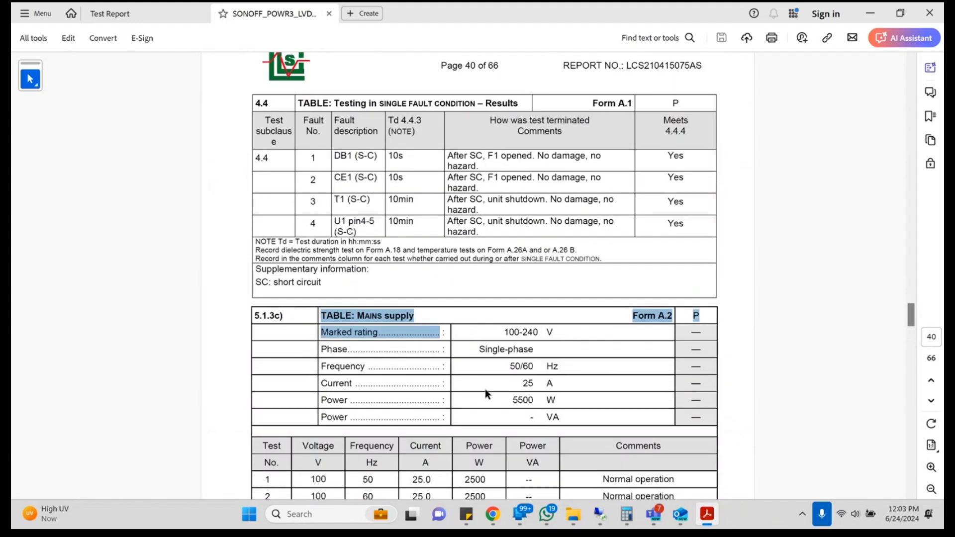
{"action": "left_click", "coordinate": [439, 332]}
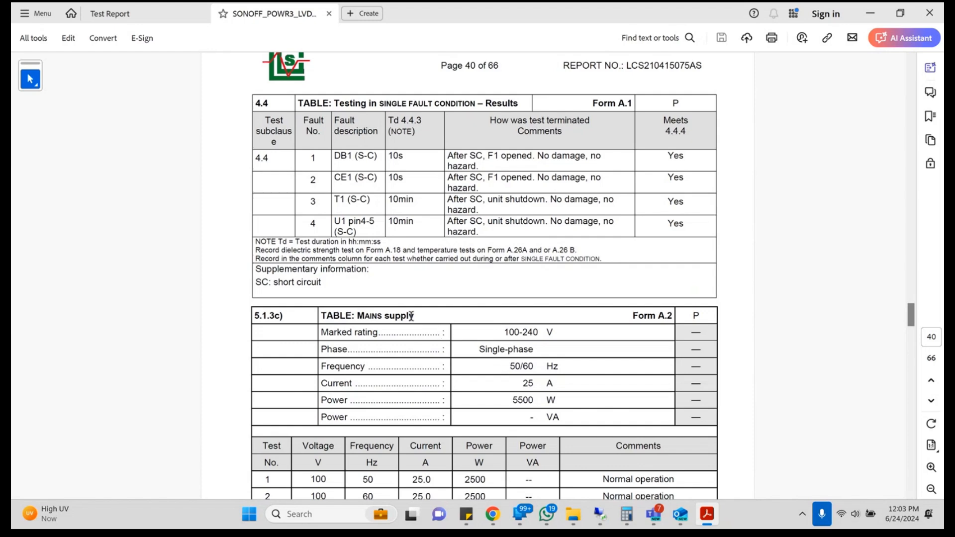
- Review the voltage test requirements on page 39 and highlight the Mains supply table title on page 40
{"action": "scroll", "coordinate": [411, 316], "scroll_direction": "up", "scroll_amount": 2}
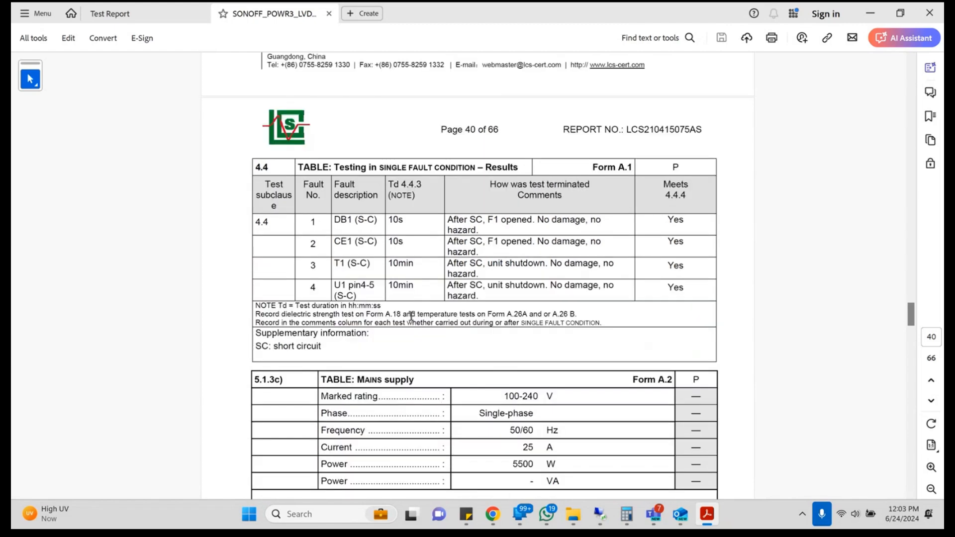
{"action": "scroll", "coordinate": [411, 315], "scroll_direction": "up", "scroll_amount": 5}
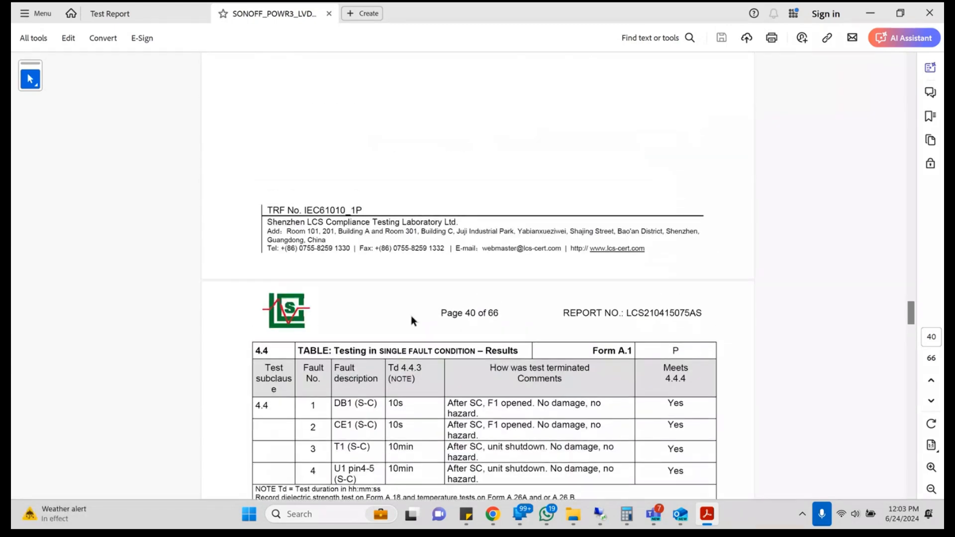
{"action": "scroll", "coordinate": [411, 315], "scroll_direction": "up", "scroll_amount": 5}
{"action": "scroll", "coordinate": [411, 315], "scroll_direction": "up", "scroll_amount": 6}
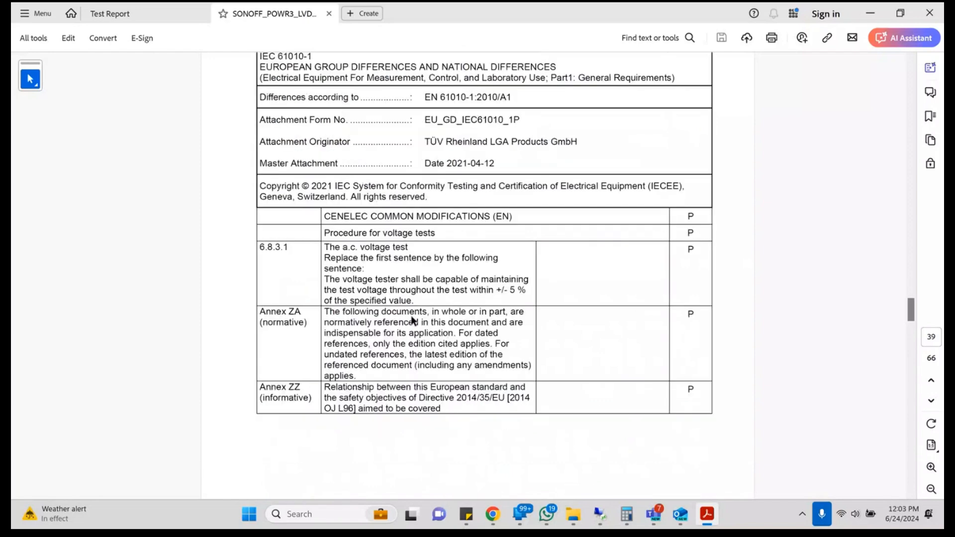
{"action": "scroll", "coordinate": [412, 320], "scroll_direction": "up", "scroll_amount": 7}
{"action": "scroll", "coordinate": [410, 315], "scroll_direction": "down", "scroll_amount": 6}
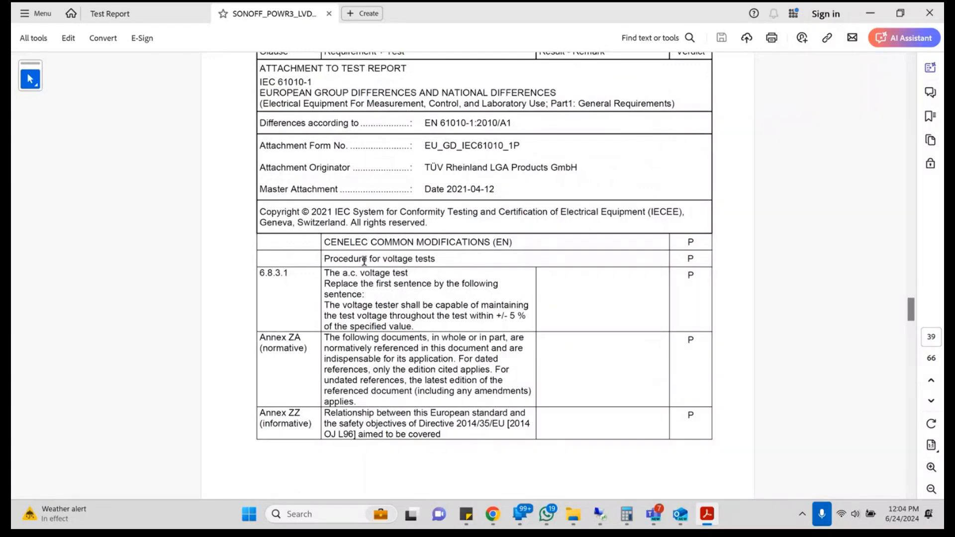
{"action": "scroll", "coordinate": [365, 261], "scroll_direction": "down", "scroll_amount": 3}
{"action": "scroll", "coordinate": [364, 261], "scroll_direction": "down", "scroll_amount": 10}
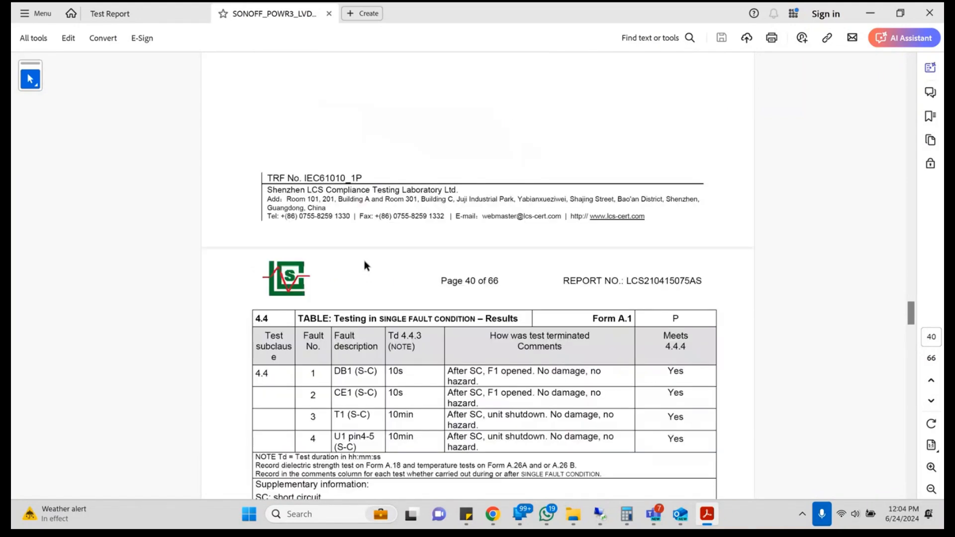
{"action": "scroll", "coordinate": [364, 261], "scroll_direction": "down", "scroll_amount": 1}
{"action": "triple_click", "coordinate": [406, 258]}
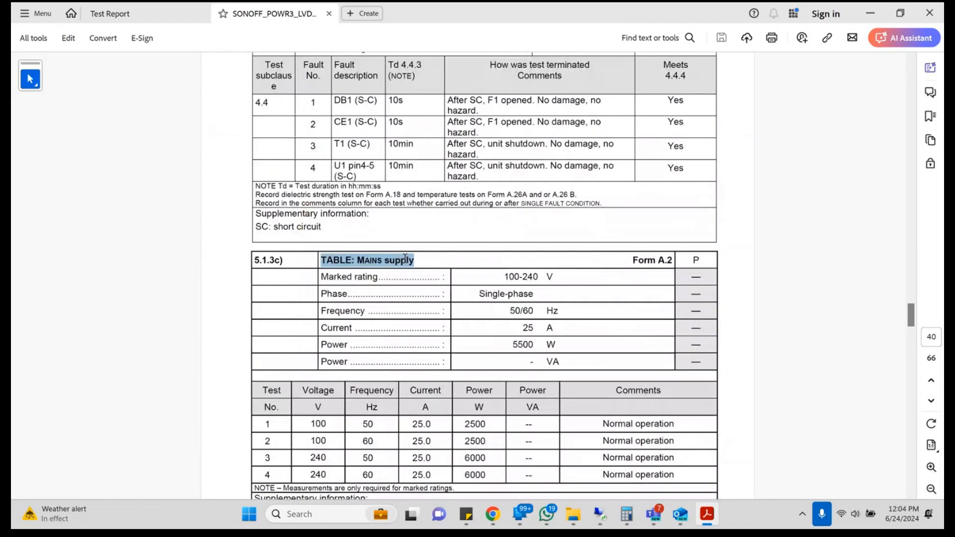
- Return to the CalTest Test Master and choose division Testing, discipline Electro-Technical and inter lab Electrical
{"action": "key", "text": "alt+Tab"}
{"action": "left_click", "coordinate": [87, 142]}
{"action": "key", "text": "Down"}
{"action": "key", "text": "Tab"}
{"action": "key", "text": "Down"}
{"action": "key", "text": "Tab"}
{"action": "key", "text": "Down"}
{"action": "key", "text": "Tab"}
- Enter Power Input as the test name, keeping the Formula Base calculation method
{"action": "type", "text": "Die"}
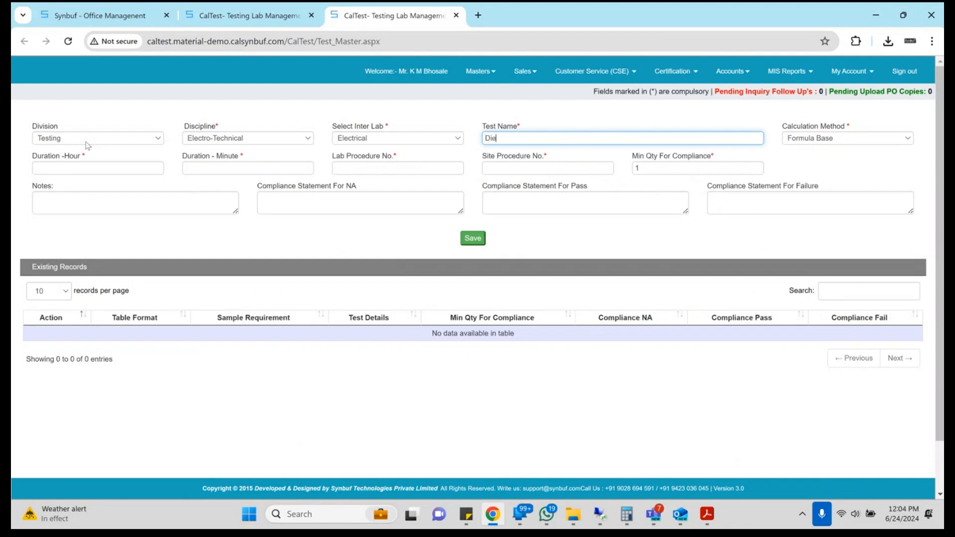
{"action": "type", "text": "lect"}
{"action": "key", "text": "ctrl+a"}
{"action": "type", "text": "Power Input"}
{"action": "key", "text": "Tab"}
{"action": "key", "text": "Tab"}
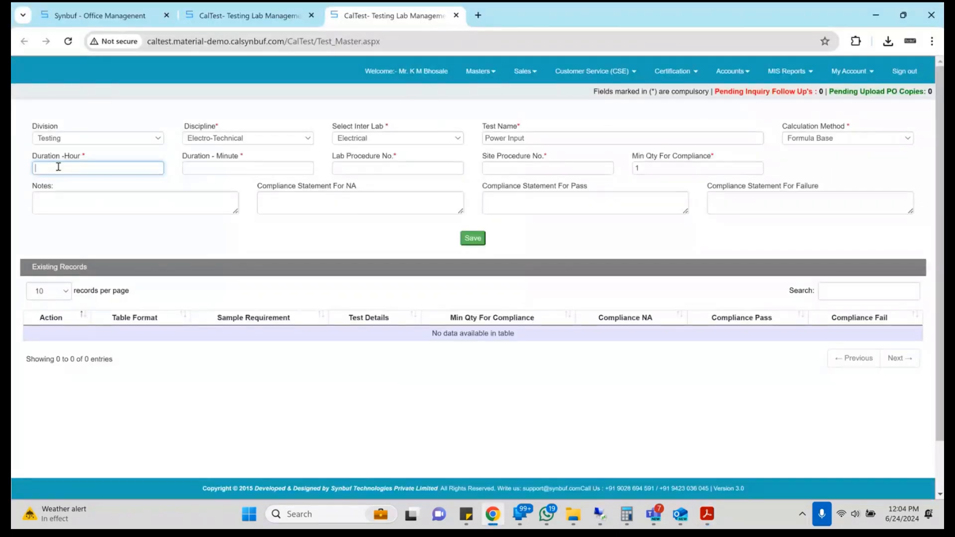
- Set the test duration to 1 hour and 30 minutes
{"action": "type", "text": "1"}
{"action": "key", "text": "Tab"}
{"action": "type", "text": "30"}
{"action": "key", "text": "Tab"}
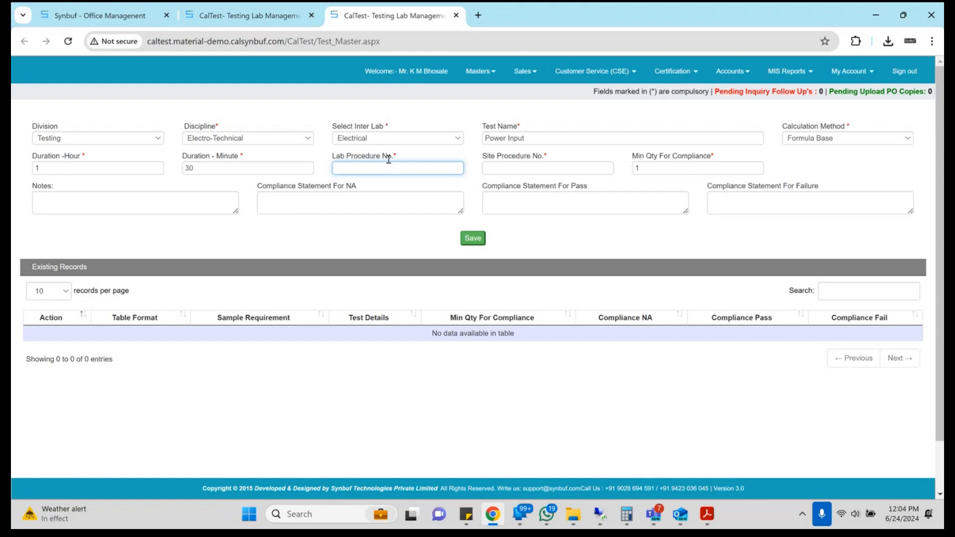
- Switch to the SONOFF test report in Acrobat and highlight the Test Report Form No. value on page 1
{"action": "key", "text": "alt+Tab"}
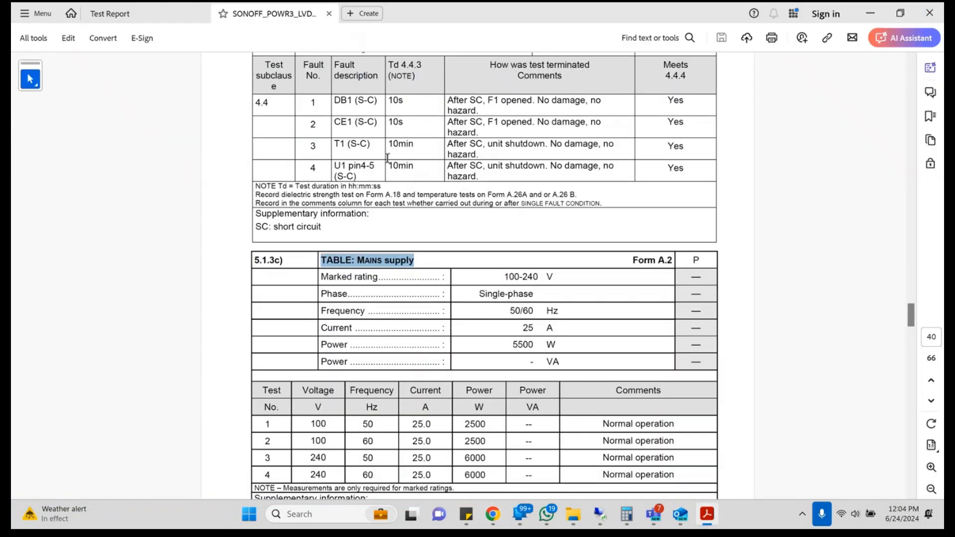
{"action": "scroll", "coordinate": [387, 158], "scroll_direction": "up", "scroll_amount": 3}
{"action": "scroll", "coordinate": [387, 158], "scroll_direction": "up", "scroll_amount": 20}
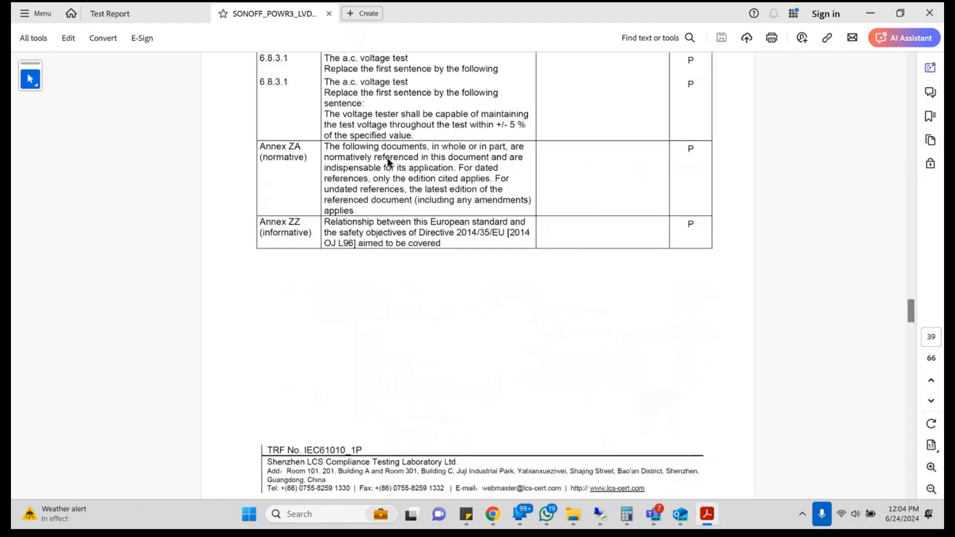
{"action": "scroll", "coordinate": [387, 158], "scroll_direction": "up", "scroll_amount": 20}
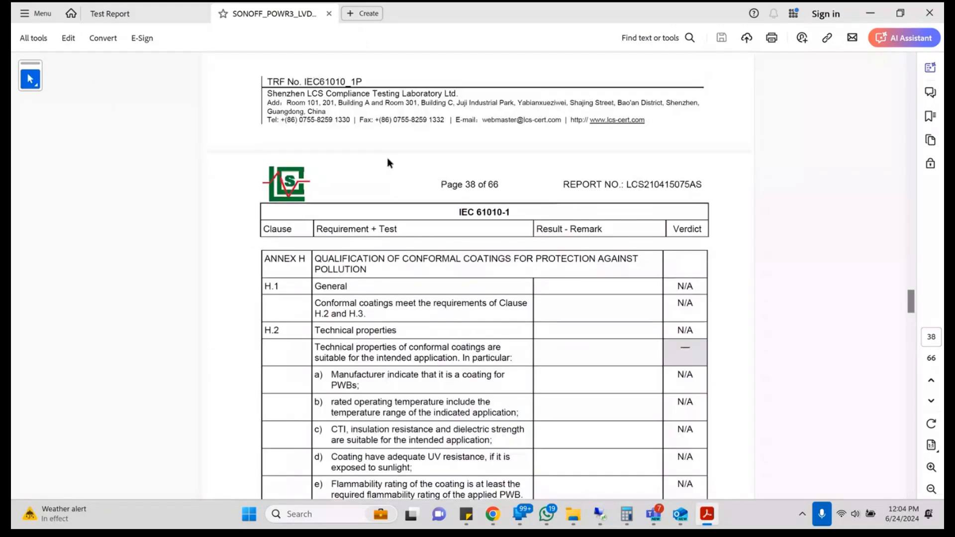
{"action": "scroll", "coordinate": [387, 158], "scroll_direction": "up", "scroll_amount": 20}
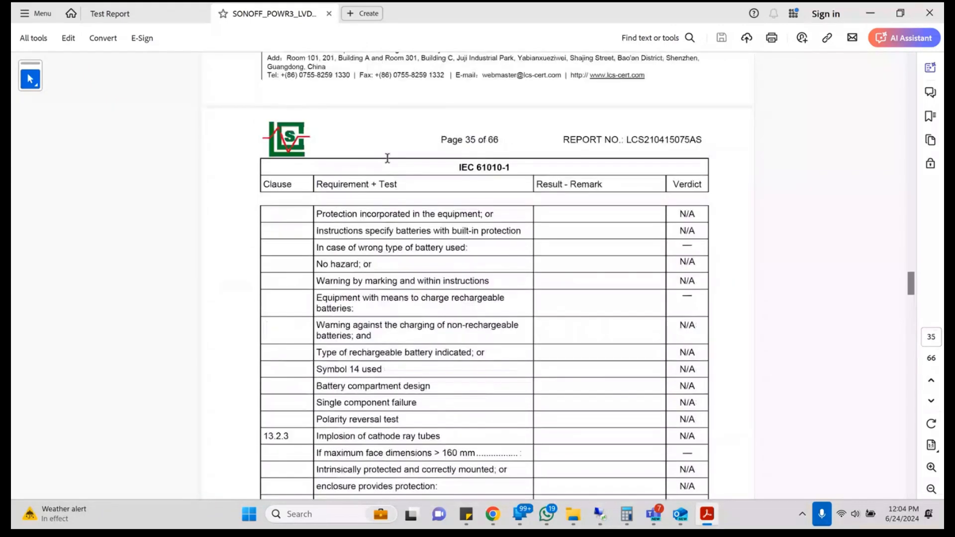
{"action": "scroll", "coordinate": [387, 158], "scroll_direction": "up", "scroll_amount": 7}
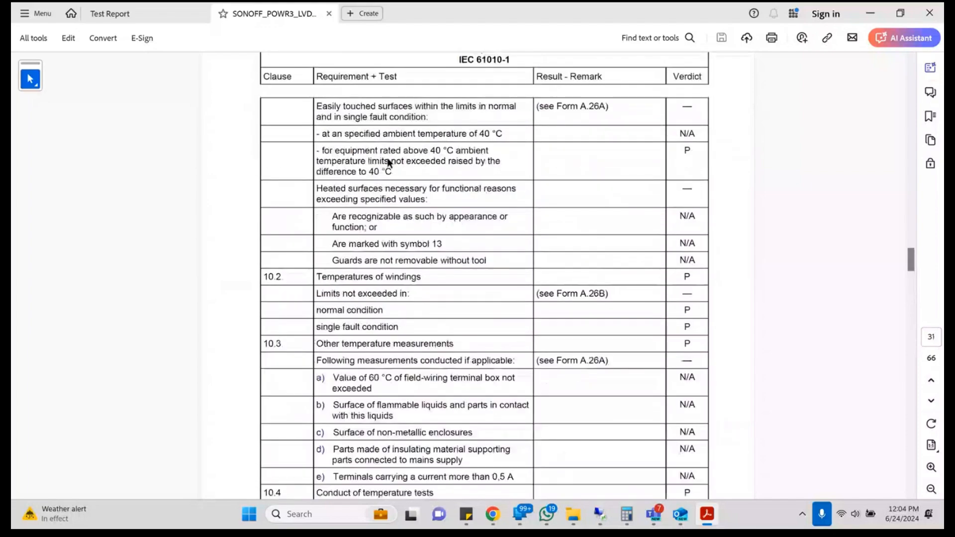
{"action": "key", "text": "Home"}
{"action": "scroll", "coordinate": [508, 317], "scroll_direction": "down", "scroll_amount": 3}
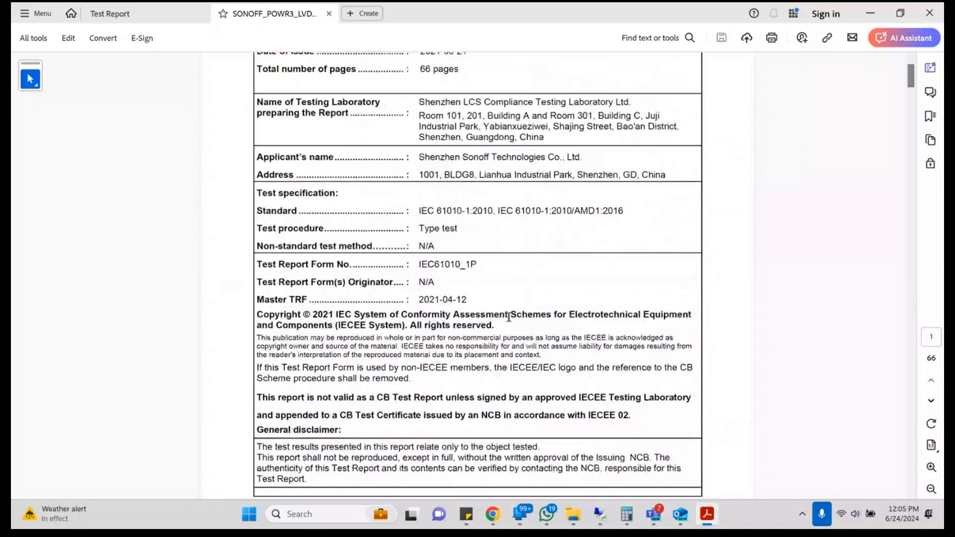
{"action": "scroll", "coordinate": [508, 317], "scroll_direction": "down", "scroll_amount": 2}
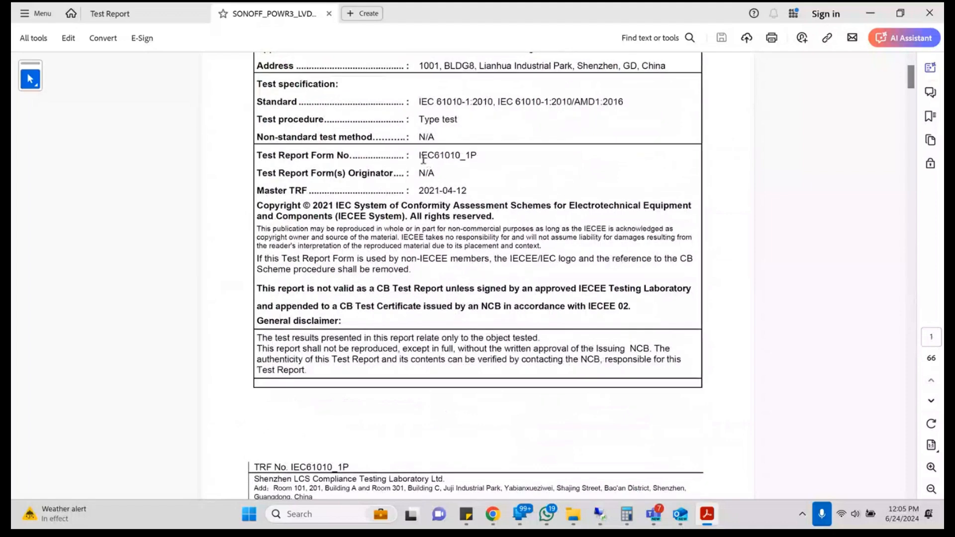
{"action": "left_click_drag", "start_coordinate": [422, 154], "coordinate": [480, 150]}
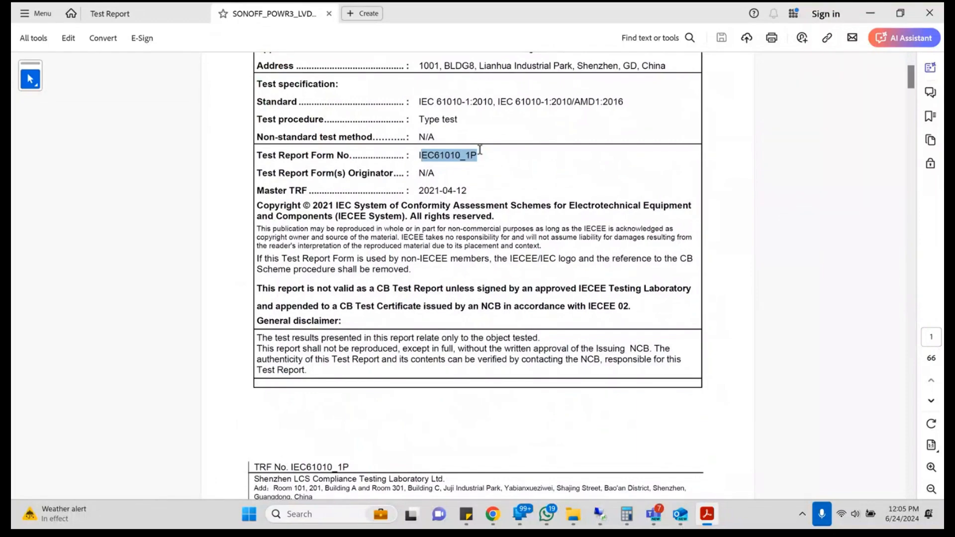
- Look through the test item description on page 2 and the marking plate and remarks on page 3
{"action": "scroll", "coordinate": [480, 149], "scroll_direction": "down", "scroll_amount": 2}
{"action": "scroll", "coordinate": [479, 149], "scroll_direction": "down", "scroll_amount": 12}
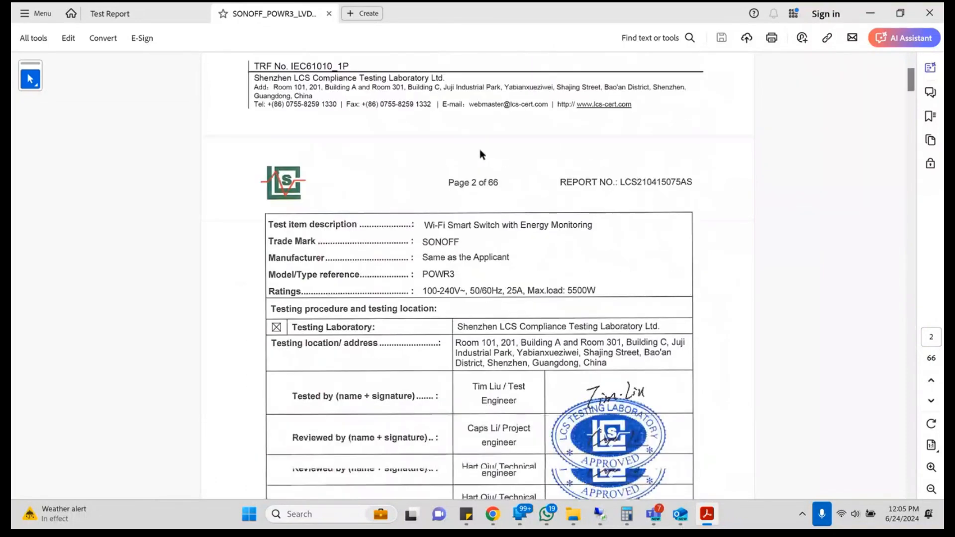
{"action": "scroll", "coordinate": [480, 149], "scroll_direction": "down", "scroll_amount": 4}
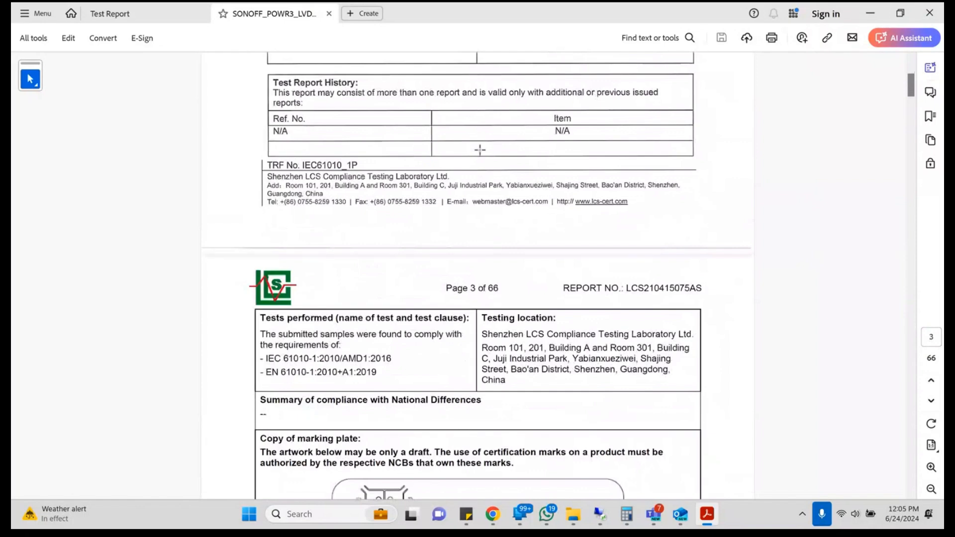
{"action": "scroll", "coordinate": [479, 150], "scroll_direction": "down", "scroll_amount": 3}
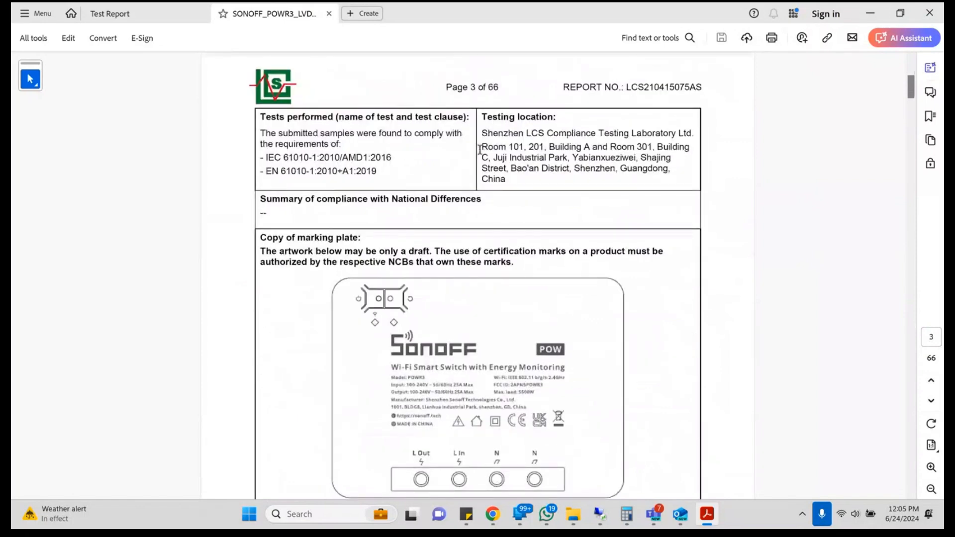
{"action": "scroll", "coordinate": [479, 149], "scroll_direction": "down", "scroll_amount": 3}
{"action": "scroll", "coordinate": [479, 148], "scroll_direction": "down", "scroll_amount": 2}
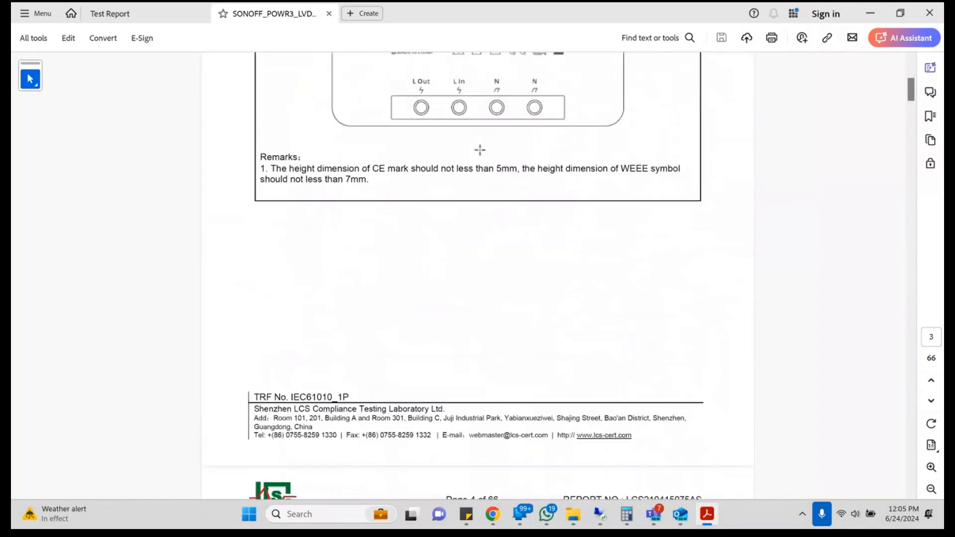
- Return to the CalTest Test Master and enter SVC/PI/ET/001 as both the lab and site procedure number
{"action": "key", "text": "alt+Tab"}
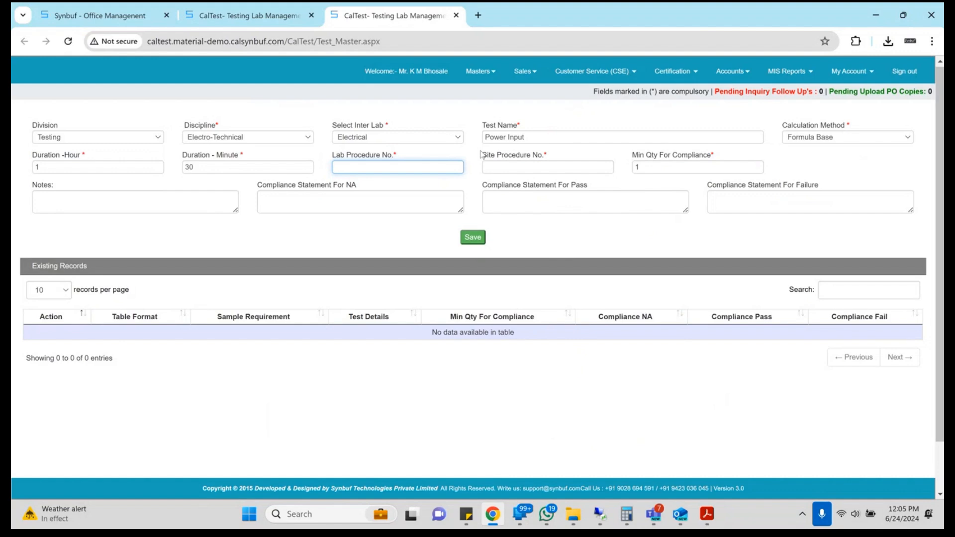
{"action": "type", "text": "SVC/PI/ET/001"}
{"action": "key", "text": "ctrl+a"}
{"action": "key", "text": "ctrl+c"}
{"action": "key", "text": "Tab"}
{"action": "key", "text": "ctrl+v"}
{"action": "key", "text": "Tab"}
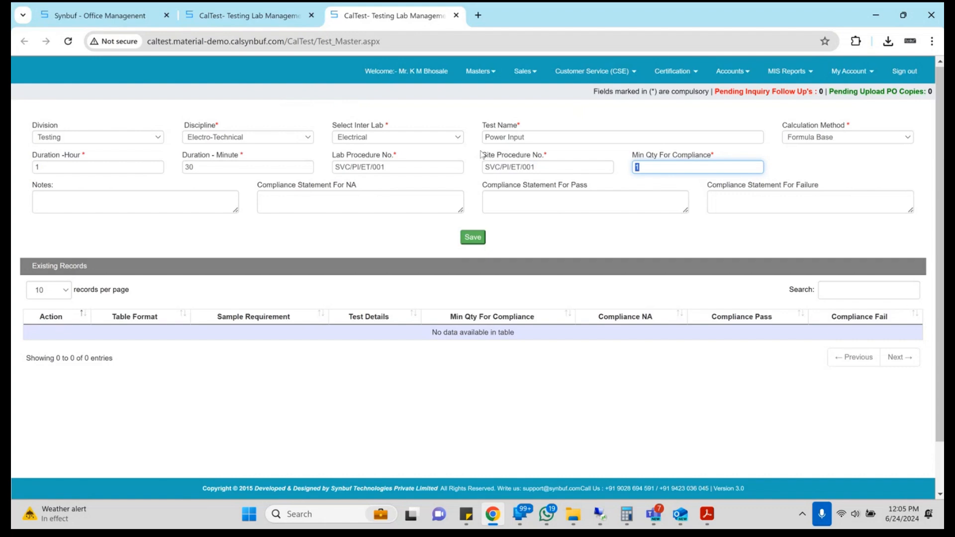
- Review the site procedure number, the notes field and the compliance statement fields for NA, pass and failure
{"action": "double_click", "coordinate": [511, 155]}
{"action": "left_click_drag", "start_coordinate": [489, 154], "coordinate": [545, 164]}
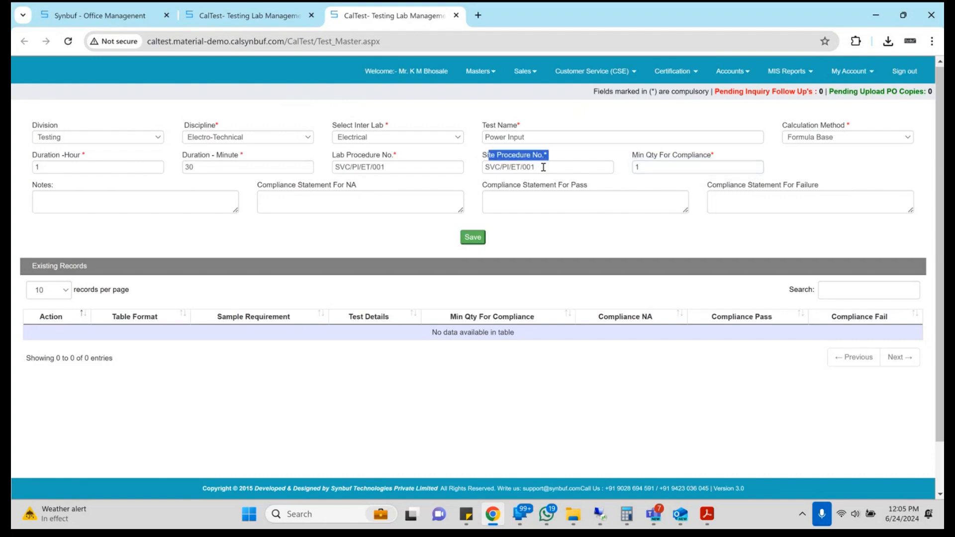
{"action": "left_click", "coordinate": [543, 168]}
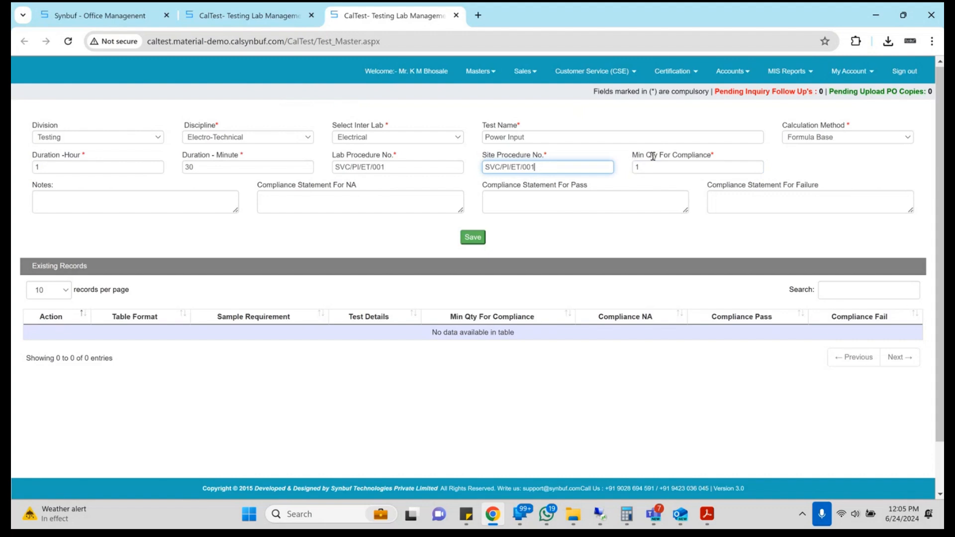
{"action": "left_click", "coordinate": [34, 202]}
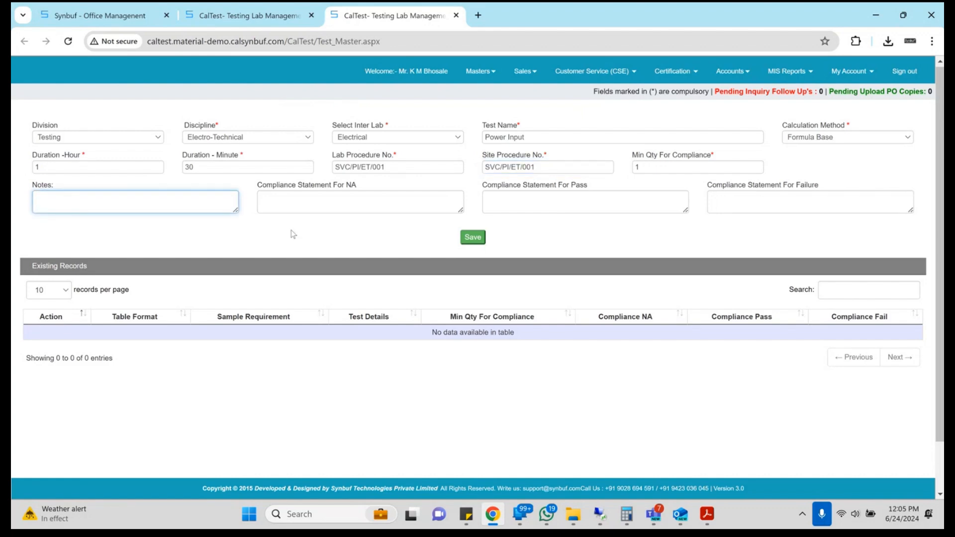
{"action": "triple_click", "coordinate": [348, 187]}
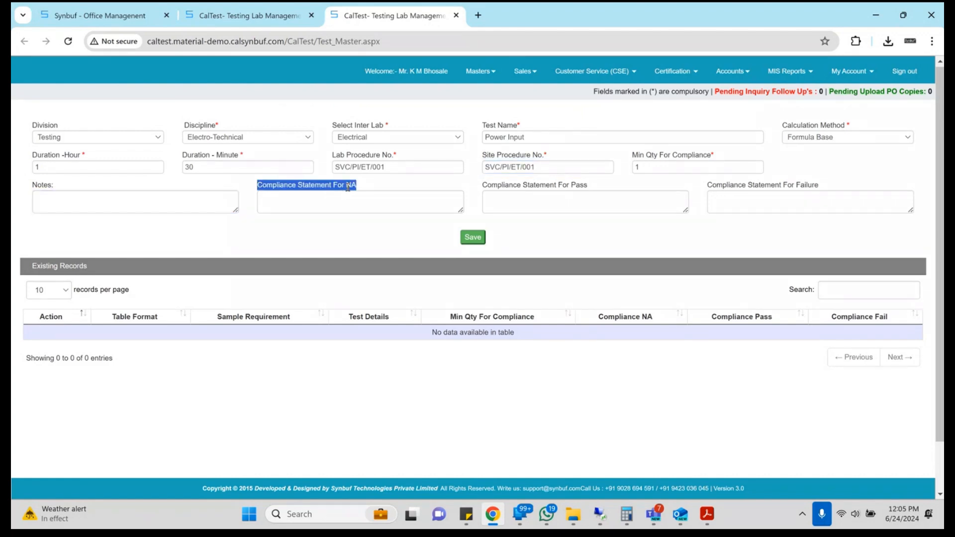
{"action": "left_click", "coordinate": [350, 196]}
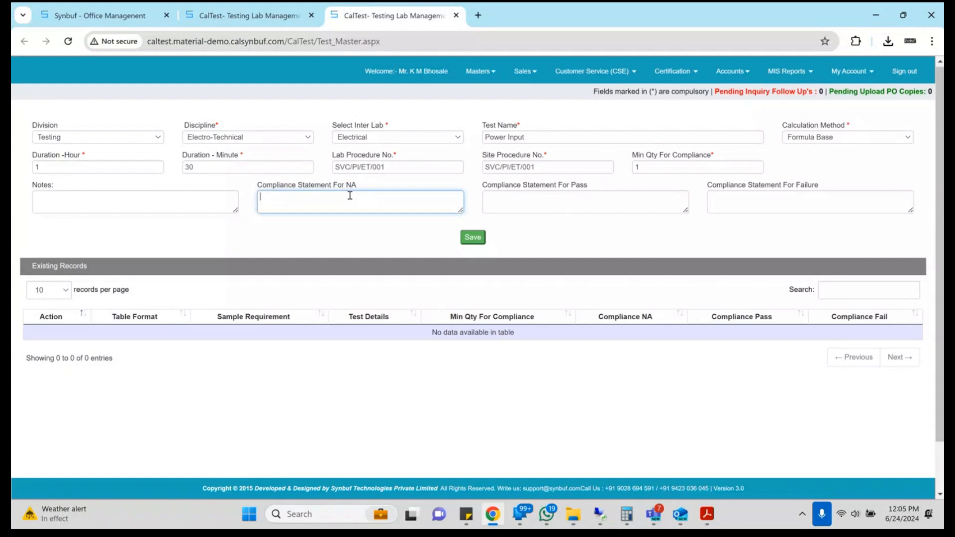
{"action": "left_click", "coordinate": [520, 208]}
{"action": "left_click", "coordinate": [749, 196]}
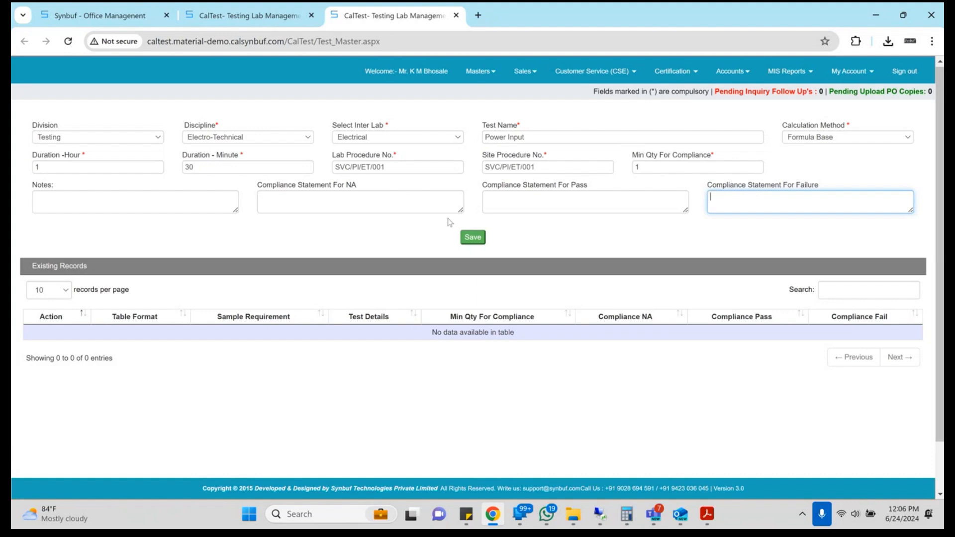
- Save the Power Input test and open parameter management for its new record
{"action": "left_click", "coordinate": [478, 240]}
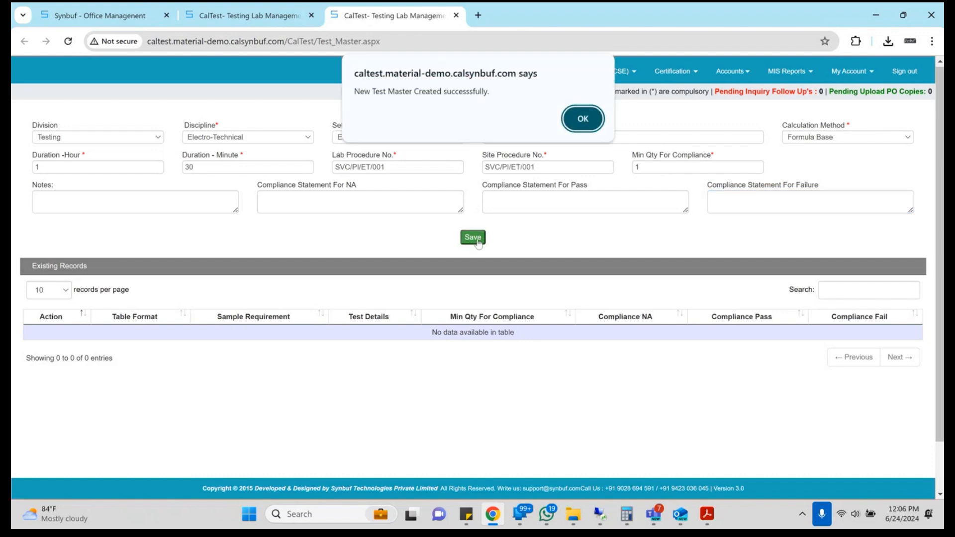
{"action": "key", "text": "Return"}
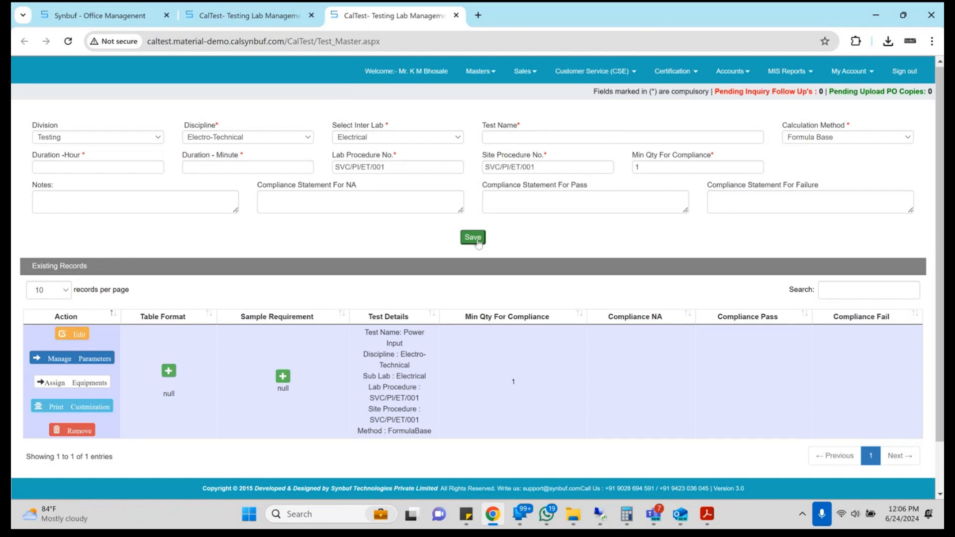
{"action": "scroll", "coordinate": [478, 242], "scroll_direction": "down", "scroll_amount": 1}
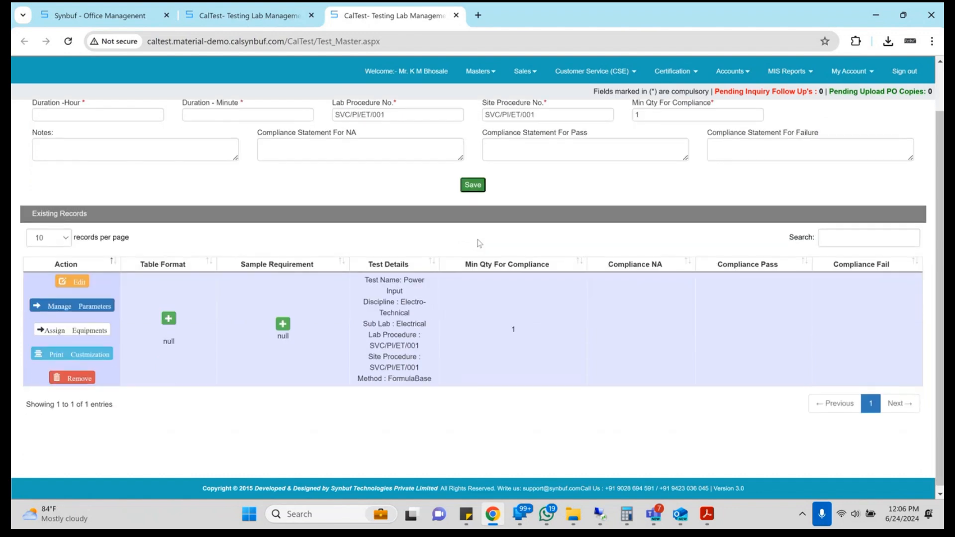
{"action": "scroll", "coordinate": [479, 243], "scroll_direction": "down", "scroll_amount": 1}
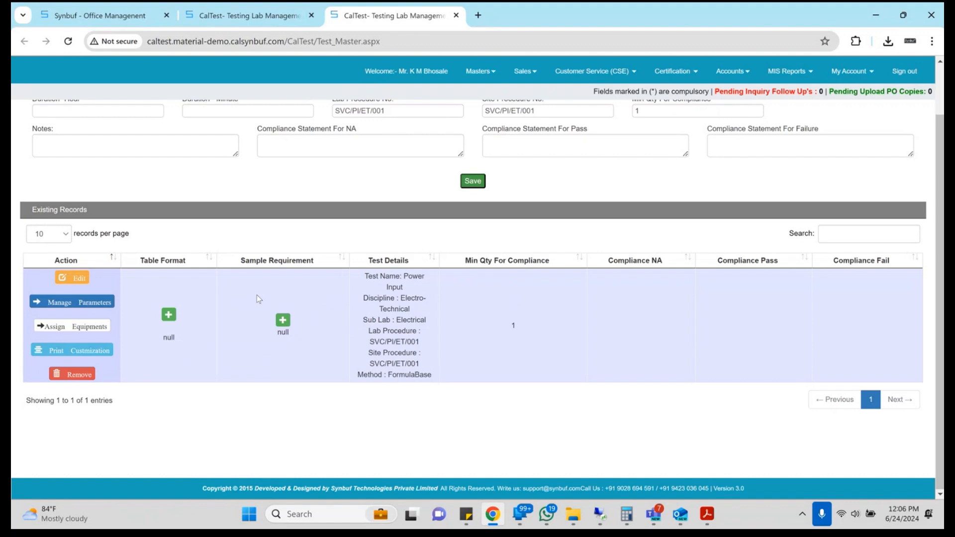
{"action": "left_click", "coordinate": [78, 302]}
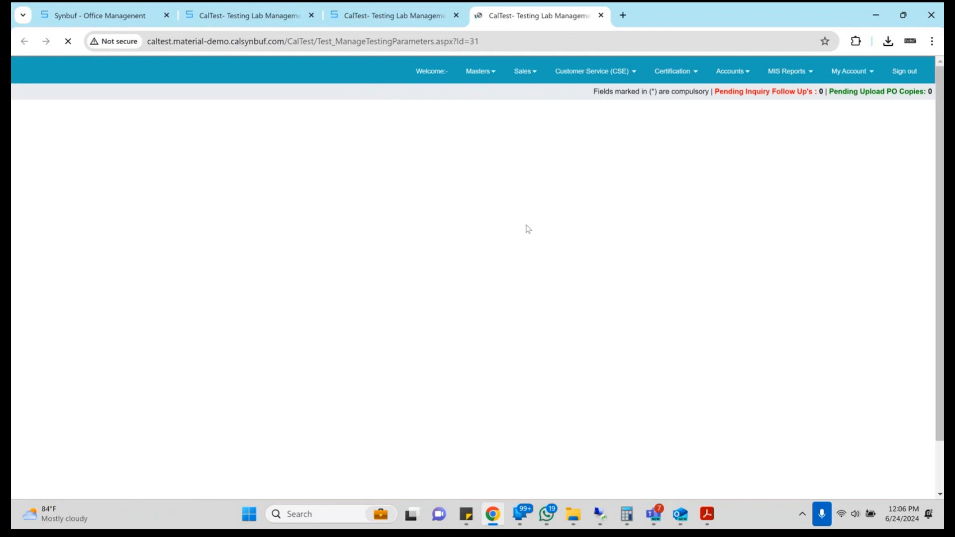
- Switch to the SONOFF test report in Acrobat and examine the marked rating in the Mains supply table on page 40
{"action": "key", "text": "alt+Tab"}
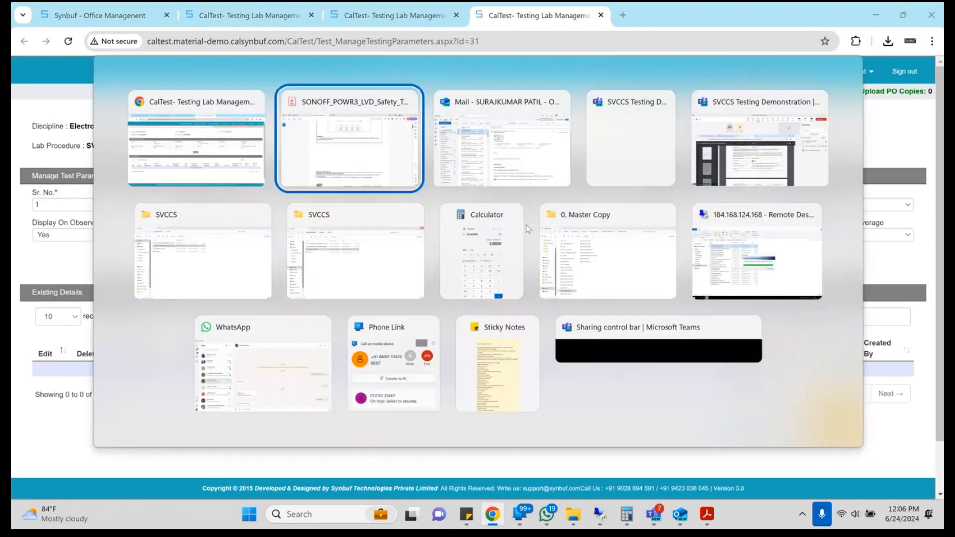
{"action": "scroll", "coordinate": [528, 228], "scroll_direction": "down", "scroll_amount": 20}
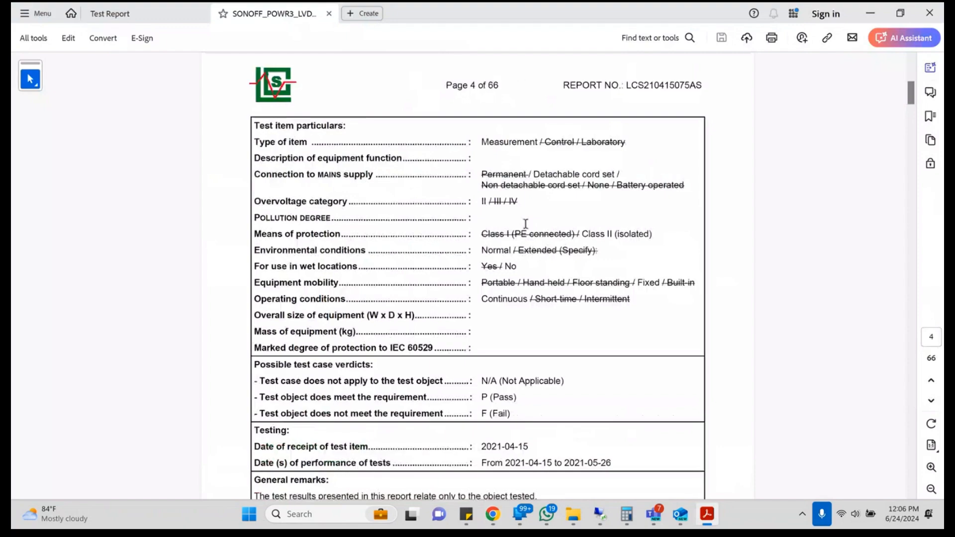
{"action": "scroll", "coordinate": [527, 228], "scroll_direction": "down", "scroll_amount": 20}
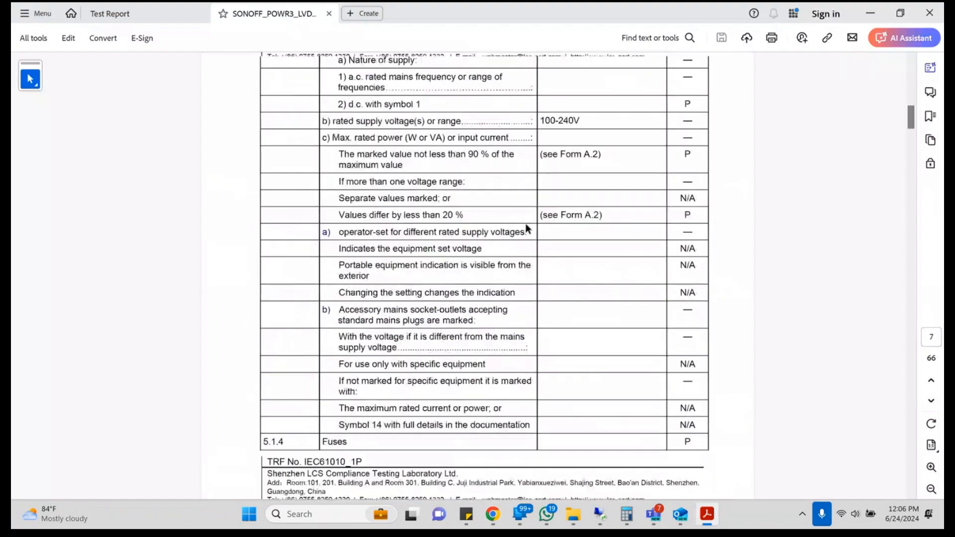
{"action": "scroll", "coordinate": [526, 229], "scroll_direction": "down", "scroll_amount": 20}
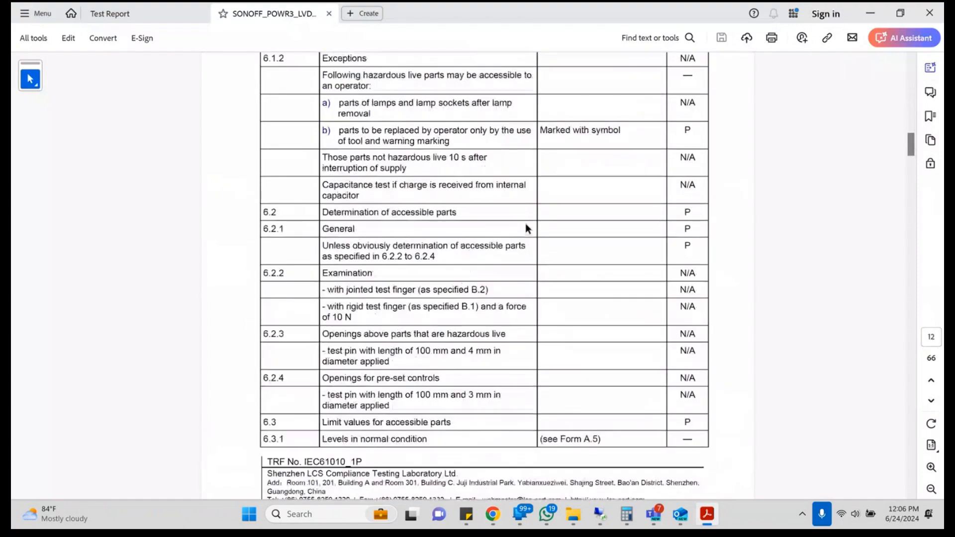
{"action": "scroll", "coordinate": [525, 224], "scroll_direction": "down", "scroll_amount": 20}
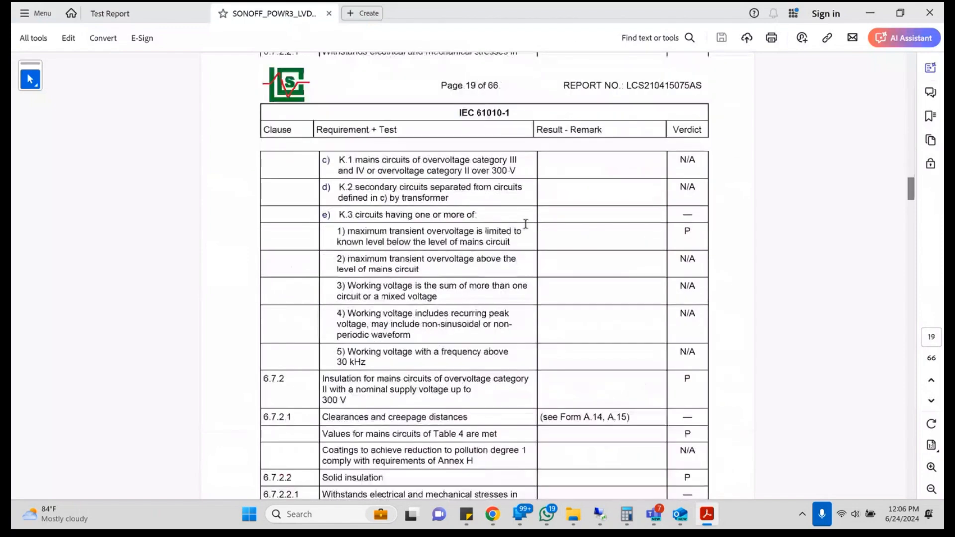
{"action": "scroll", "coordinate": [526, 227], "scroll_direction": "down", "scroll_amount": 20}
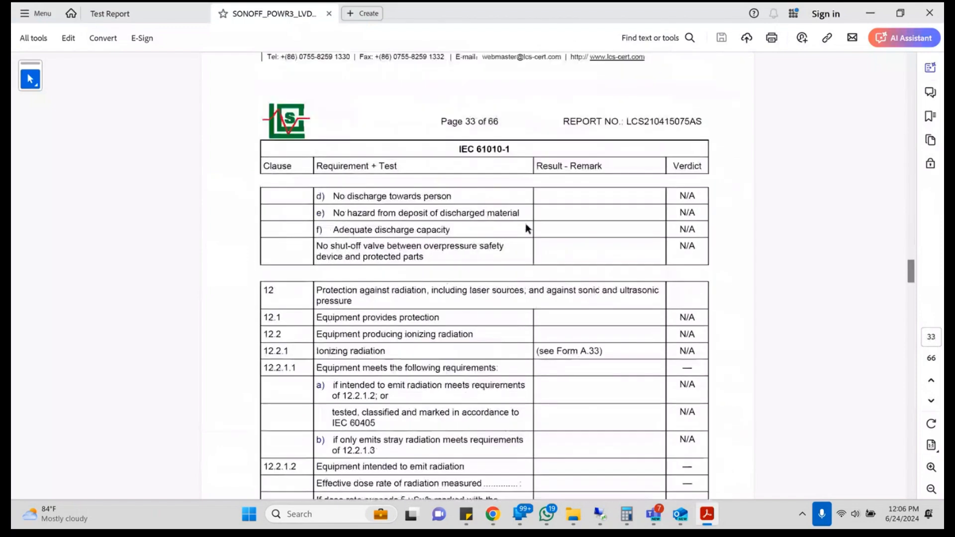
{"action": "scroll", "coordinate": [527, 227], "scroll_direction": "down", "scroll_amount": 6}
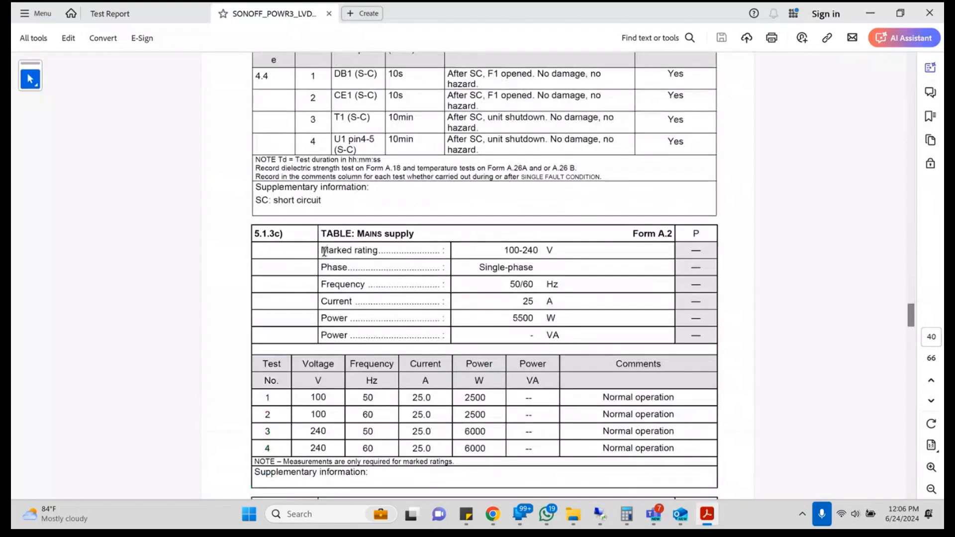
{"action": "left_click_drag", "start_coordinate": [322, 251], "coordinate": [374, 255]}
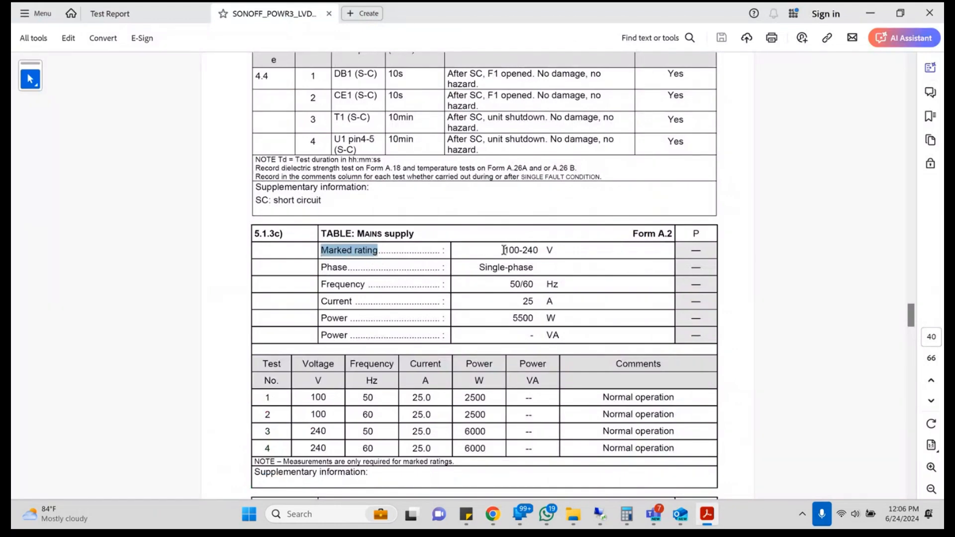
{"action": "left_click_drag", "start_coordinate": [504, 250], "coordinate": [544, 250]}
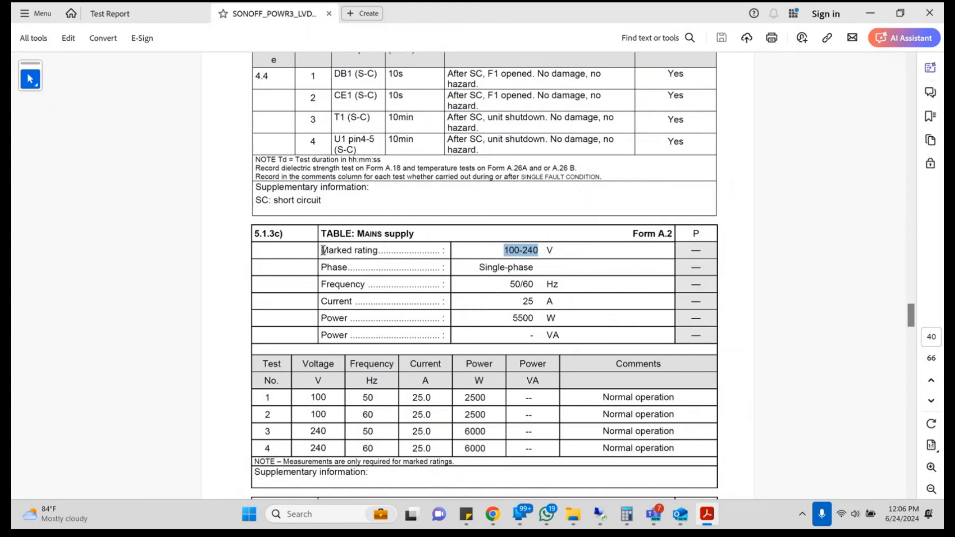
{"action": "left_click_drag", "start_coordinate": [322, 251], "coordinate": [367, 249]}
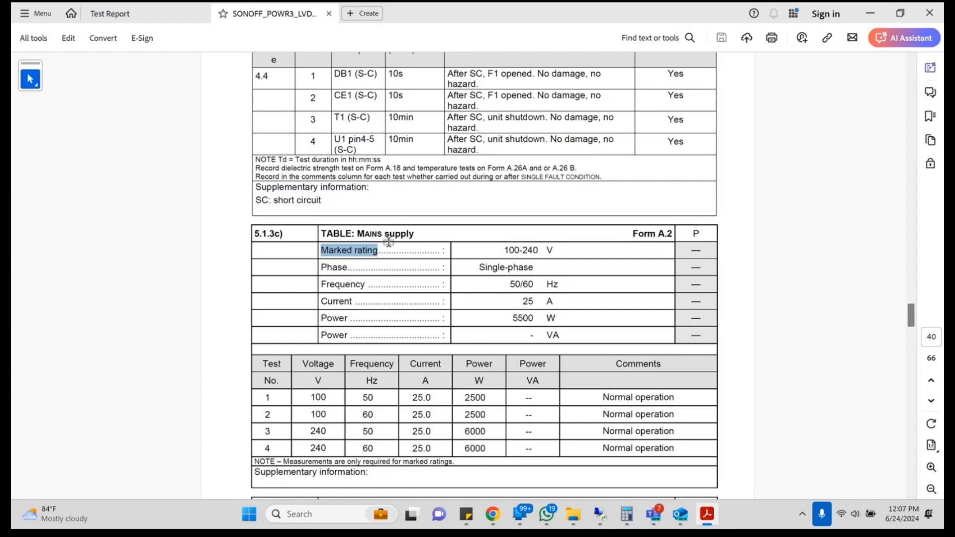
- Return to CalTest's parameter master and select the Testing division, Electro-Technical discipline and Electrical Equipments group
{"action": "key", "text": "alt+Tab"}
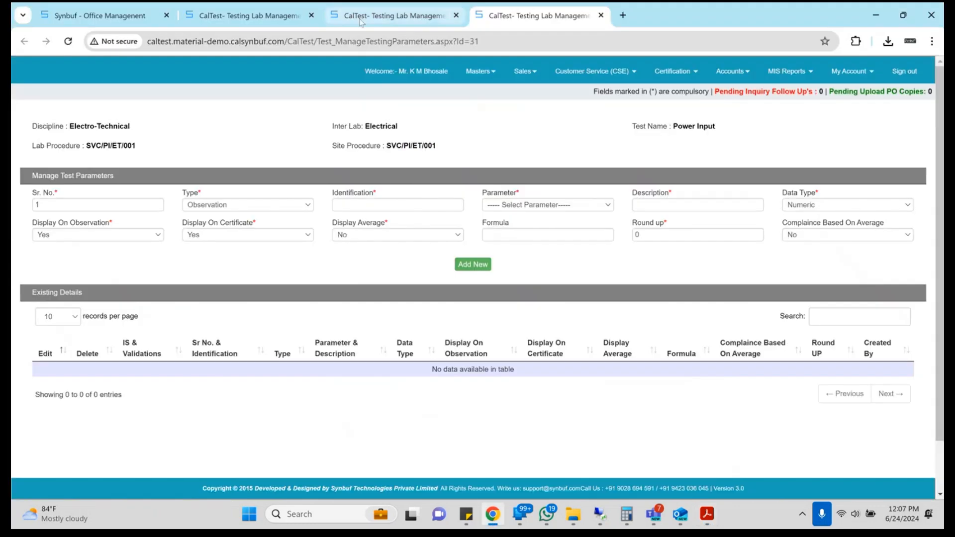
{"action": "left_click", "coordinate": [362, 21]}
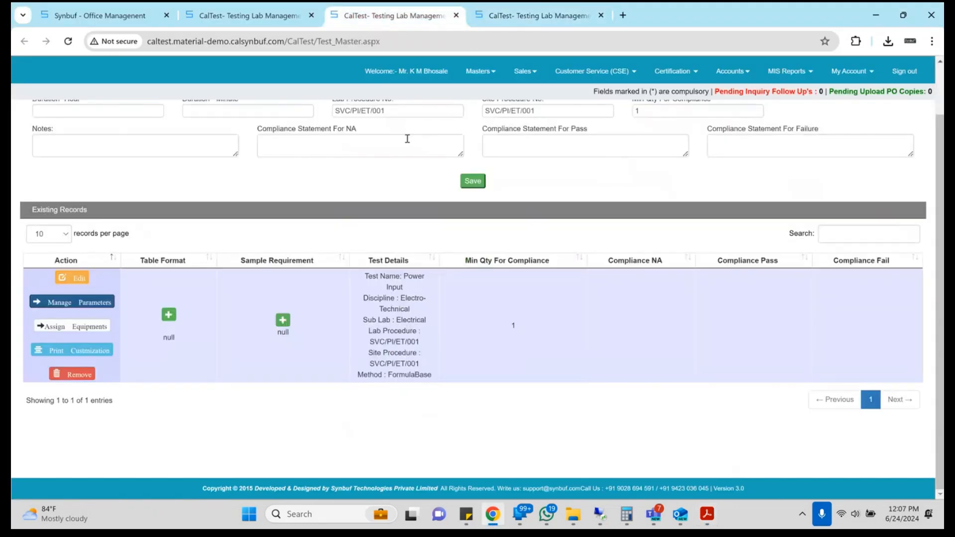
{"action": "key", "text": "ctrl+shift+Tab"}
{"action": "left_click", "coordinate": [147, 140]}
{"action": "key", "text": "Down"}
{"action": "key", "text": "Return"}
{"action": "key", "text": "Down"}
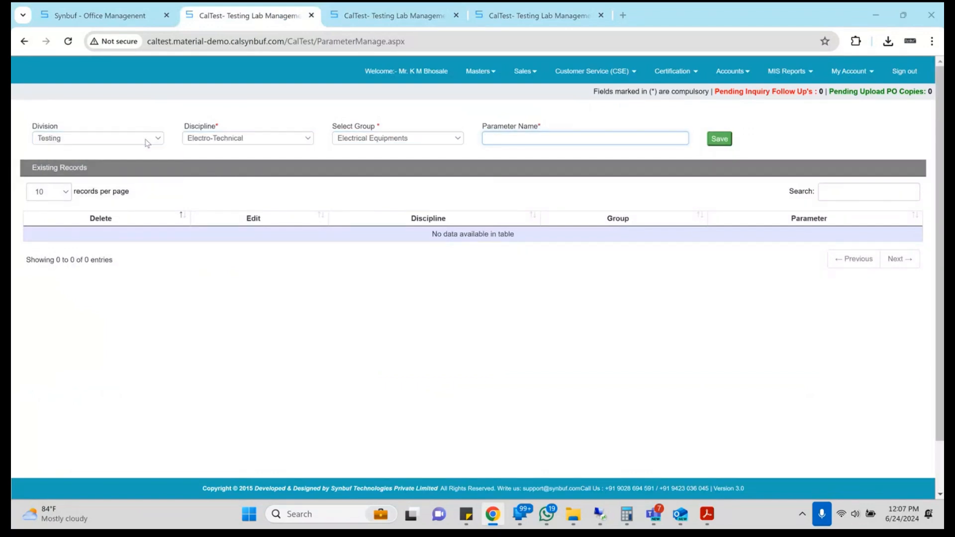
- Check the Mains supply table in the SONOFF report, then add and save a parameter named Rating in CalTest
{"action": "key", "text": "alt+Tab"}
{"action": "scroll", "coordinate": [412, 252], "scroll_direction": "down", "scroll_amount": 1}
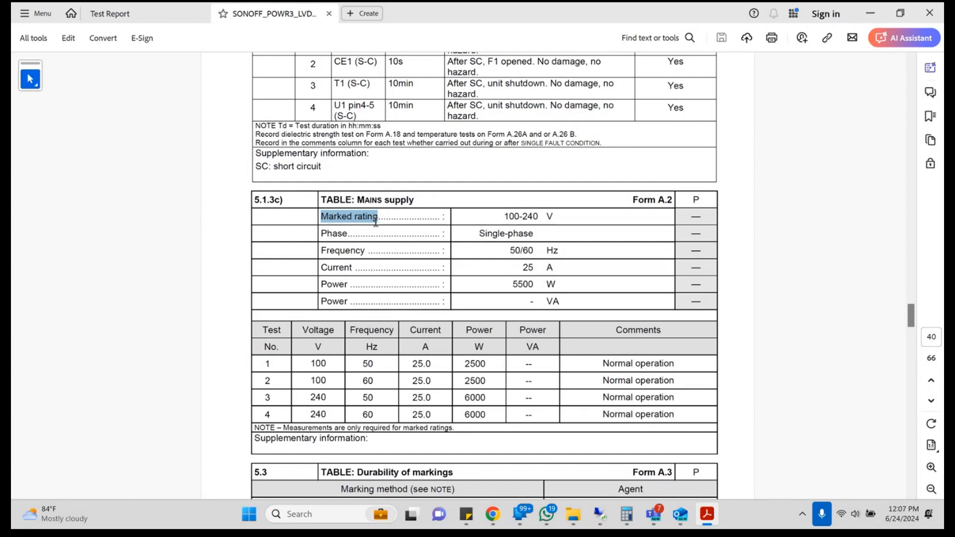
{"action": "key", "text": "alt+Tab"}
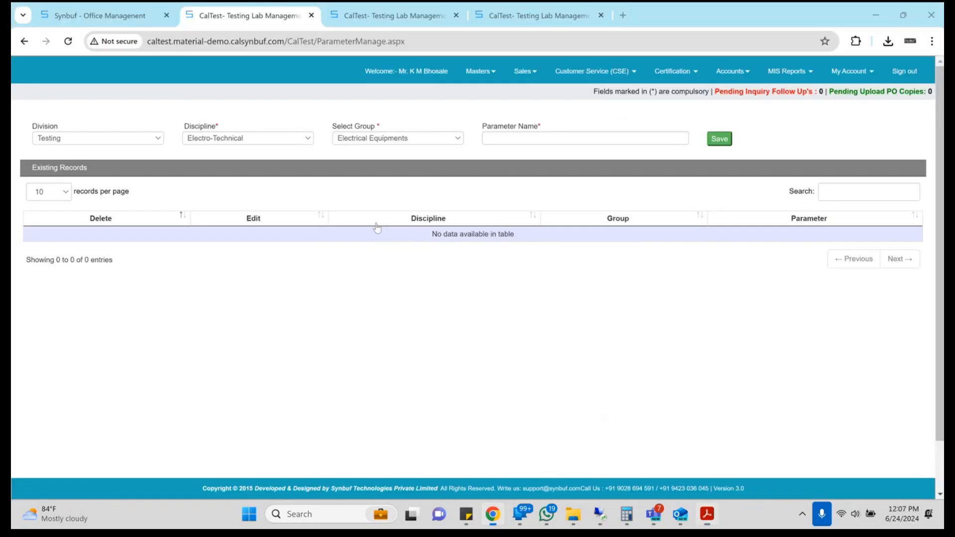
{"action": "left_click", "coordinate": [546, 139]}
{"action": "type", "text": "Rating"}
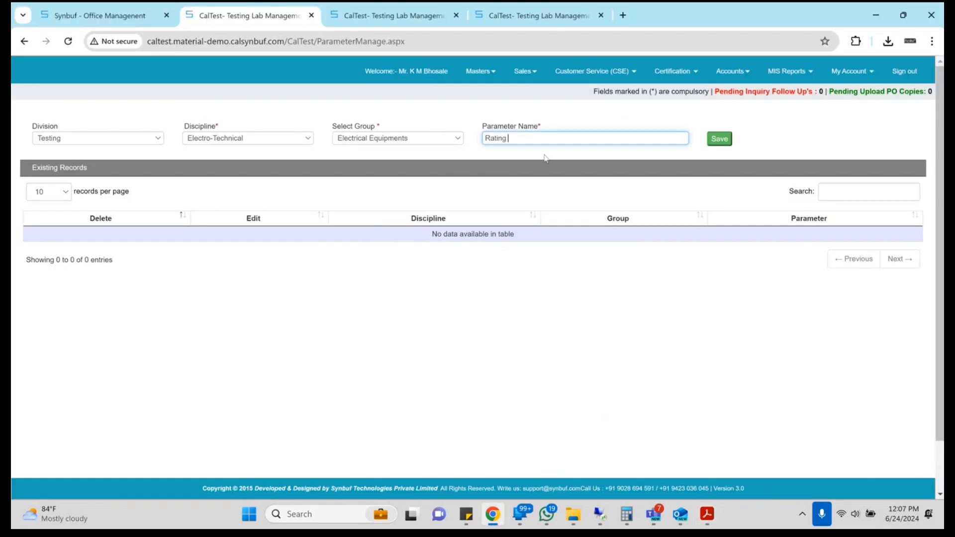
{"action": "key", "text": "Tab"}
{"action": "key", "text": "Return"}
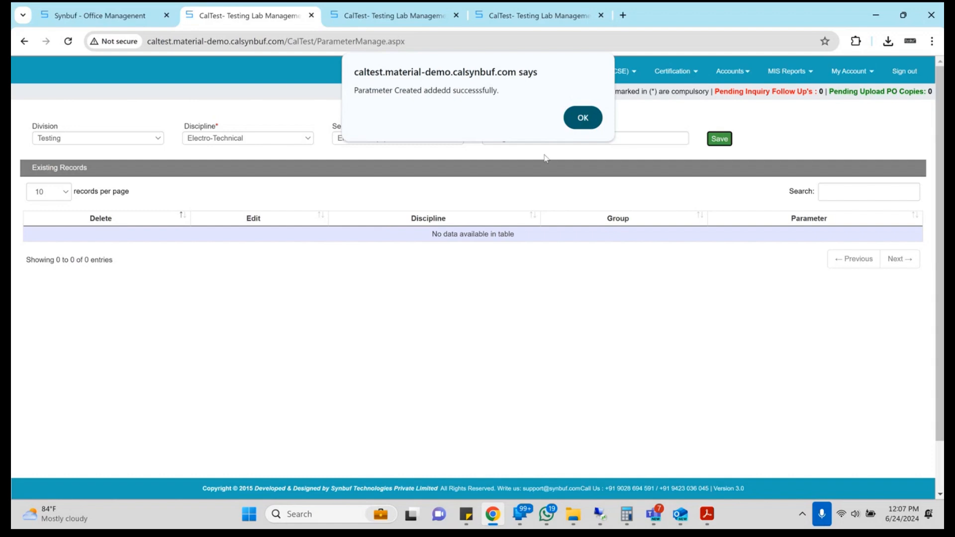
{"action": "key", "text": "Return"}
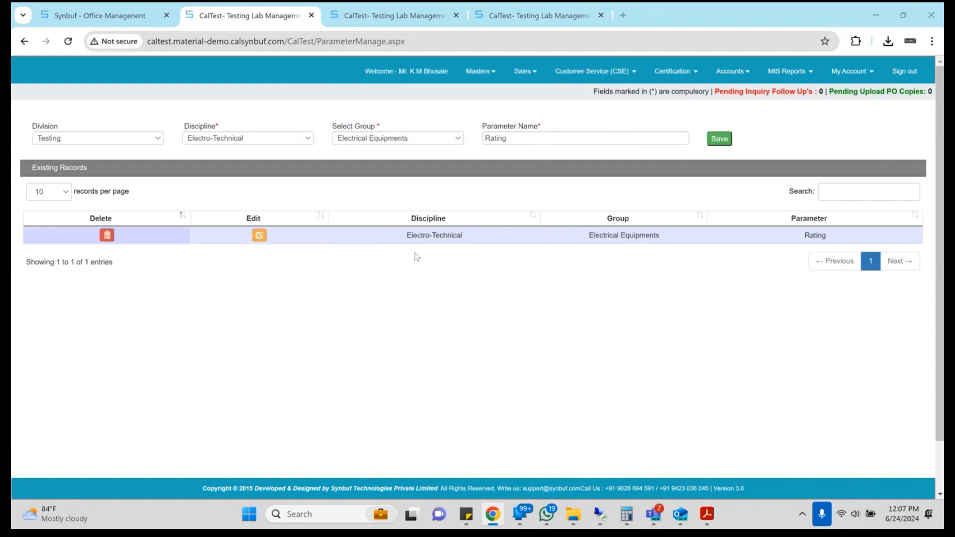
- Add and save a parameter named Phase in the same Electrical Equipments group
{"action": "left_click", "coordinate": [560, 138]}
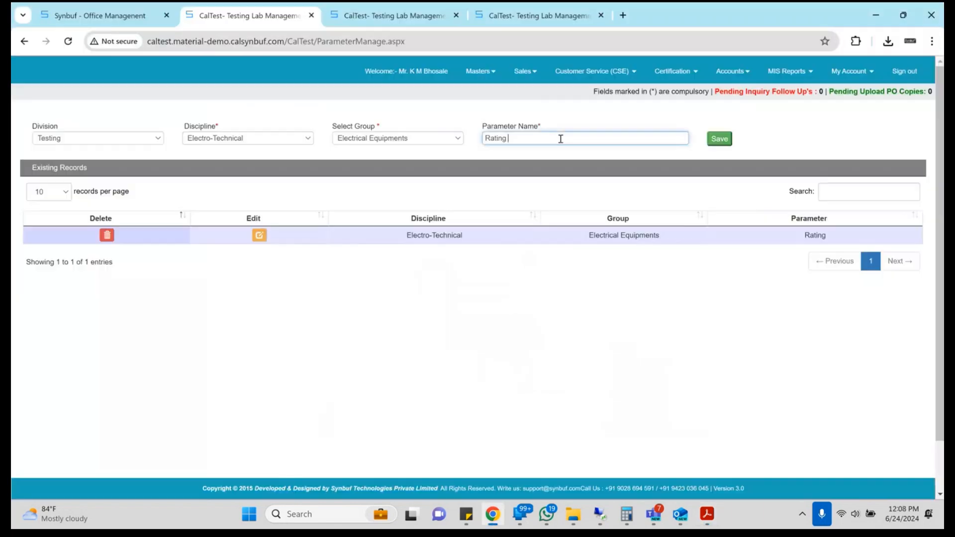
{"action": "type", "text": "P"}
{"action": "key", "text": "ctrl+a"}
{"action": "type", "text": "Phase"}
{"action": "key", "text": "Tab"}
{"action": "key", "text": "Return"}
{"action": "key", "text": "Return"}
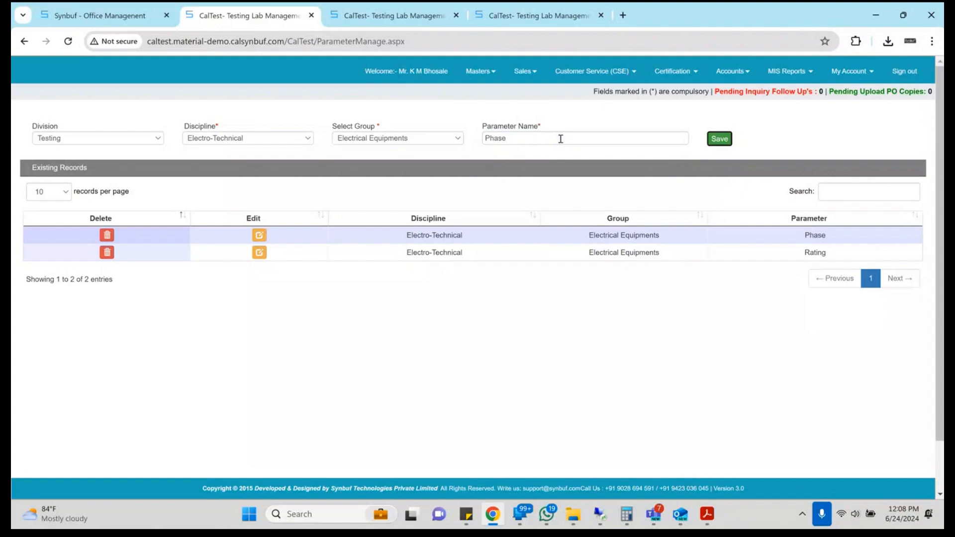
- Add and save a parameter named Frequency in the Electrical Equipments group
{"action": "left_click", "coordinate": [521, 138]}
{"action": "key", "text": "ctrl+a"}
{"action": "type", "text": "Frequency"}
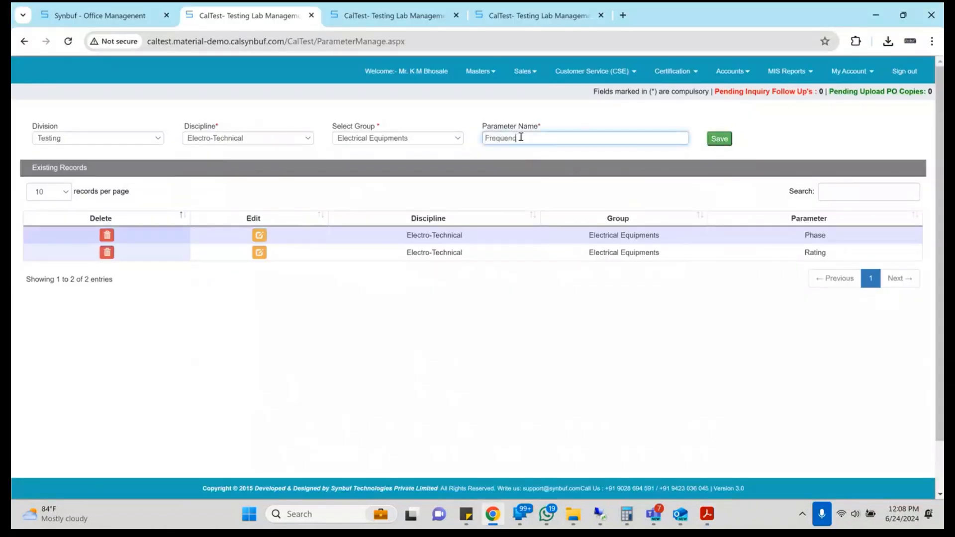
{"action": "key", "text": "Tab"}
{"action": "key", "text": "Return"}
{"action": "key", "text": "Return"}
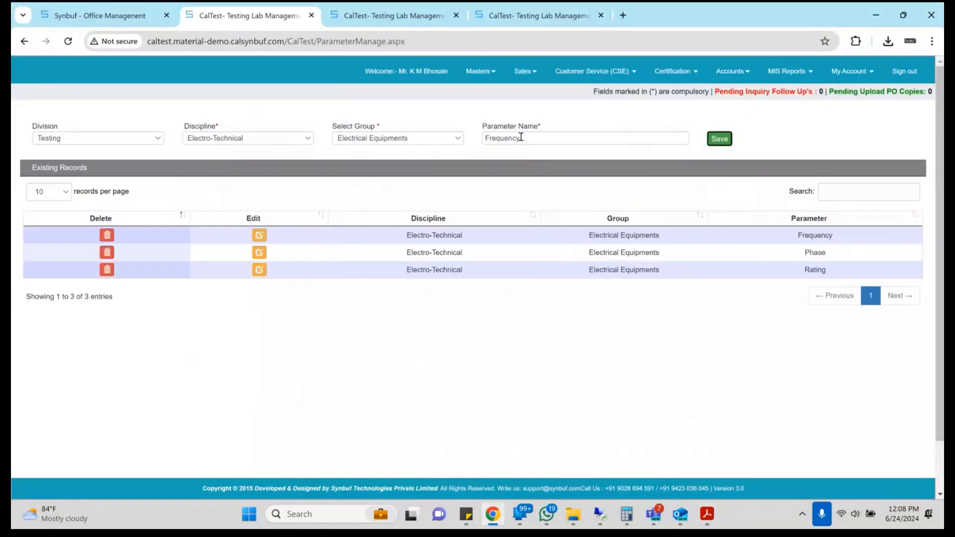
- Check the remaining Mains supply rows in the report, then add and save a parameter named Current in CalTest
{"action": "key", "text": "alt+Tab"}
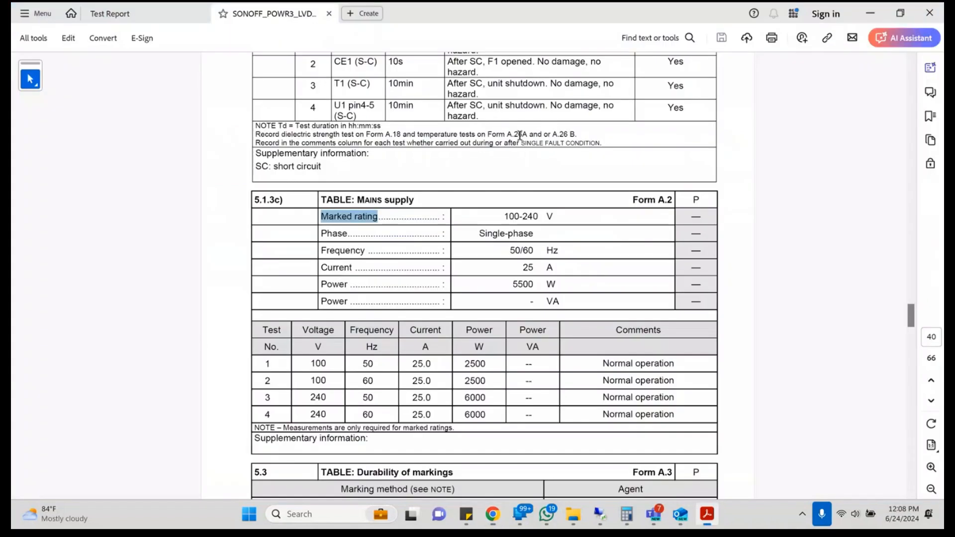
{"action": "key", "text": "alt+Tab"}
{"action": "left_click", "coordinate": [554, 139]}
{"action": "key", "text": "ctrl+a"}
{"action": "type", "text": "Current"}
{"action": "key", "text": "Tab"}
{"action": "key", "text": "Return"}
{"action": "key", "text": "Return"}
- Add and save a parameter named Power in the Electrical Equipments group
{"action": "left_click", "coordinate": [555, 138]}
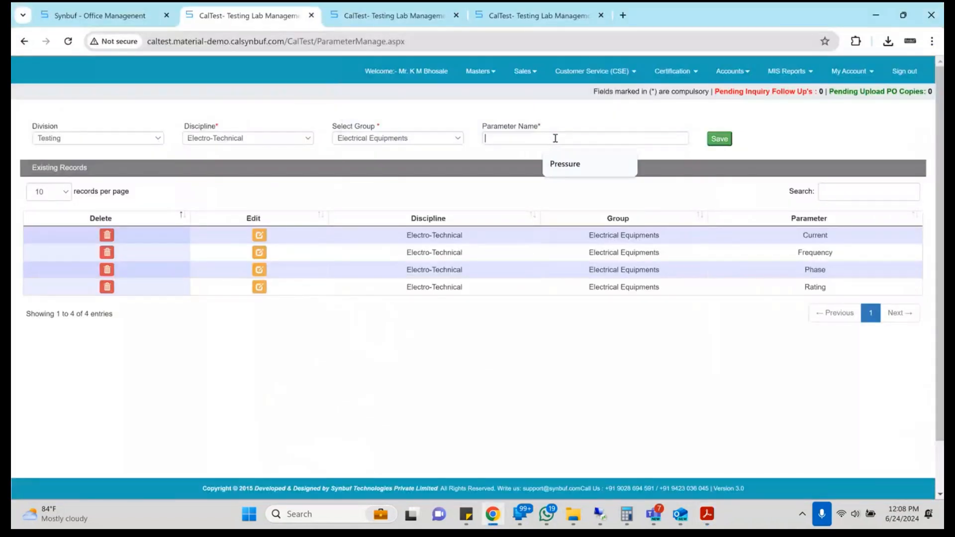
{"action": "type", "text": "Power"}
{"action": "key", "text": "Tab"}
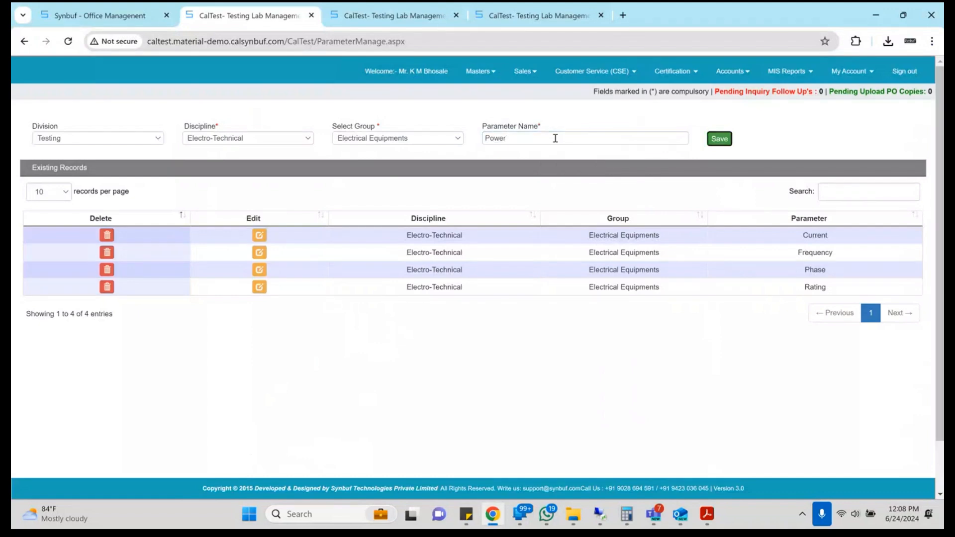
{"action": "key", "text": "Return"}
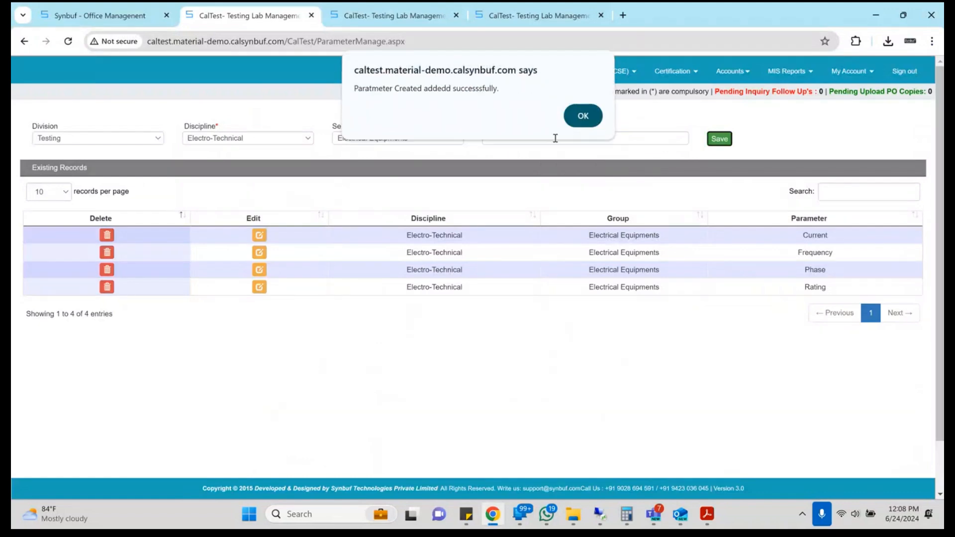
{"action": "key", "text": "Return"}
- Check the second power row in the report, then add and save a parameter named Power (VA) in CalTest
{"action": "key", "text": "alt+Tab"}
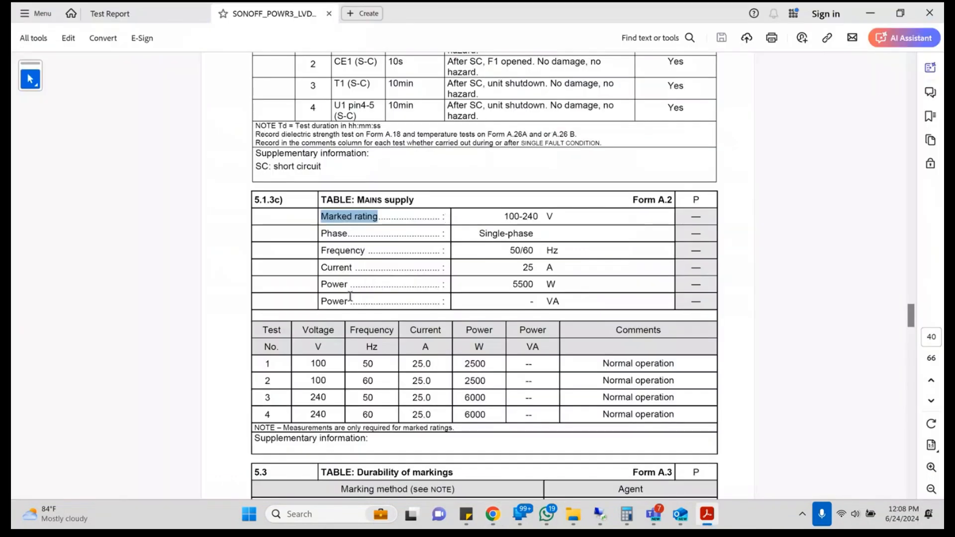
{"action": "key", "text": "alt+Tab"}
{"action": "left_click", "coordinate": [617, 133]}
{"action": "type", "text": "Power (VA)"}
{"action": "key", "text": "Return"}
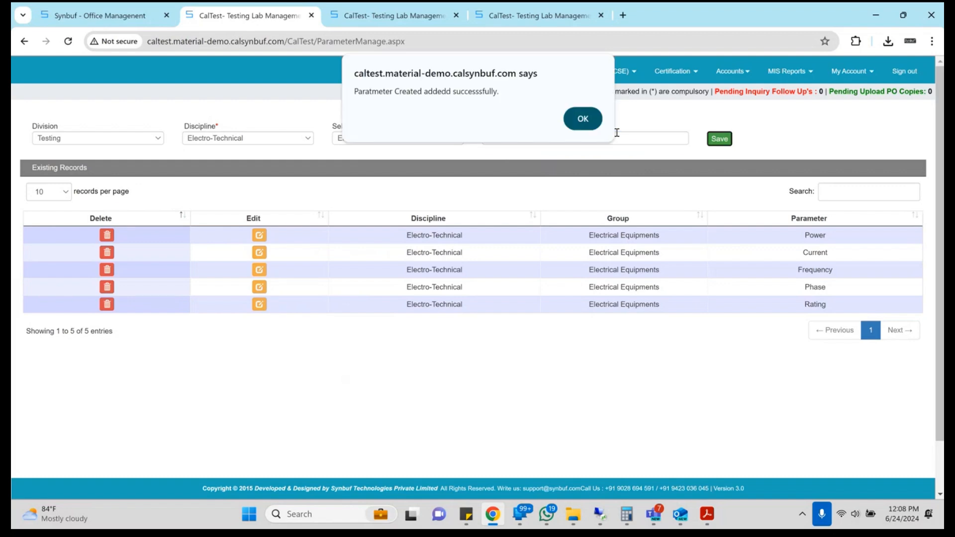
{"action": "key", "text": "Return"}
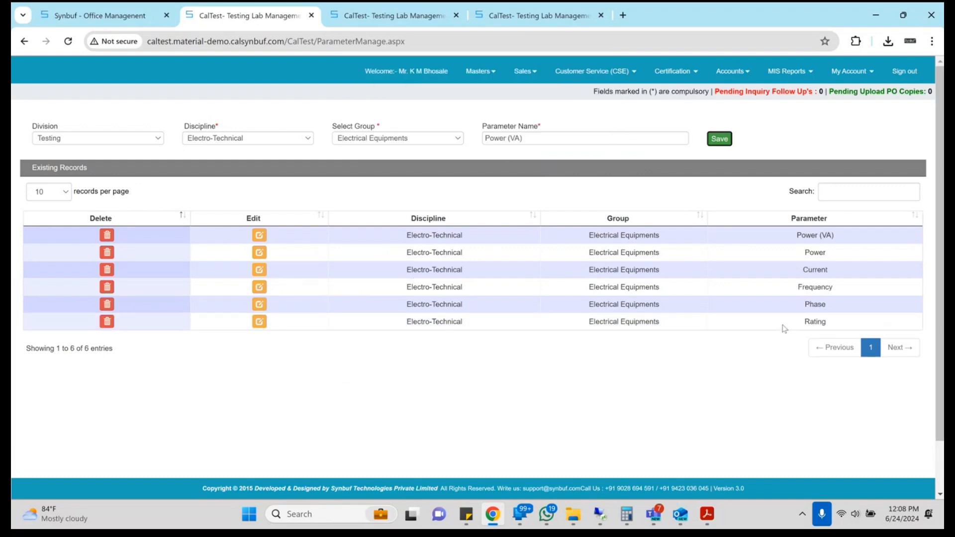
- Edit the existing Power parameter, add the unit (W) to its name and save it
{"action": "left_click", "coordinate": [259, 252]}
{"action": "left_click", "coordinate": [523, 136]}
{"action": "type", "text": "(W)"}
{"action": "key", "text": "ctrl+a"}
{"action": "key", "text": "Tab"}
{"action": "key", "text": "Tab"}
{"action": "key", "text": "shift+Tab"}
{"action": "key", "text": "Return"}
{"action": "key", "text": "Return"}
- Close the outdated test parameter page and reopen parameter management for the Power Input test from the Test Master
{"action": "key", "text": "ctrl+Tab"}
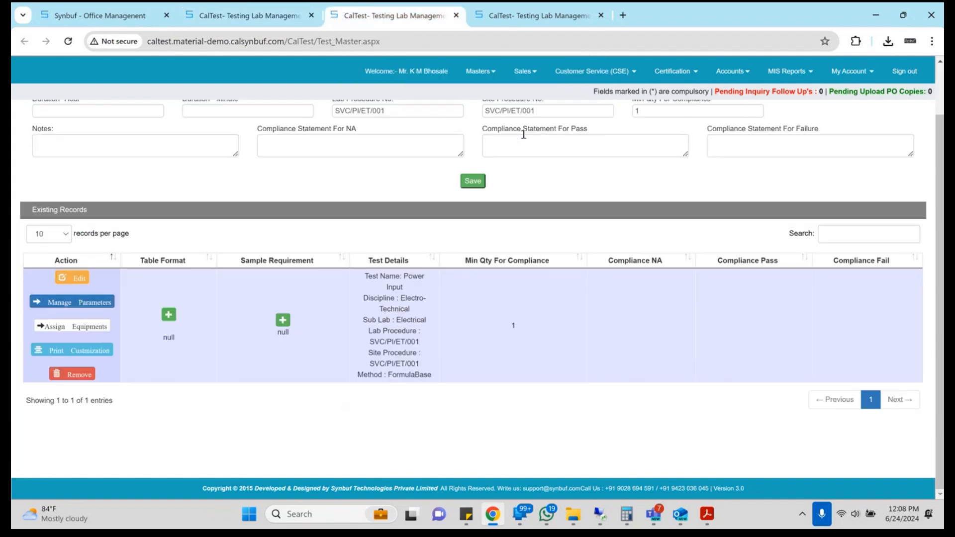
{"action": "key", "text": "ctrl+w"}
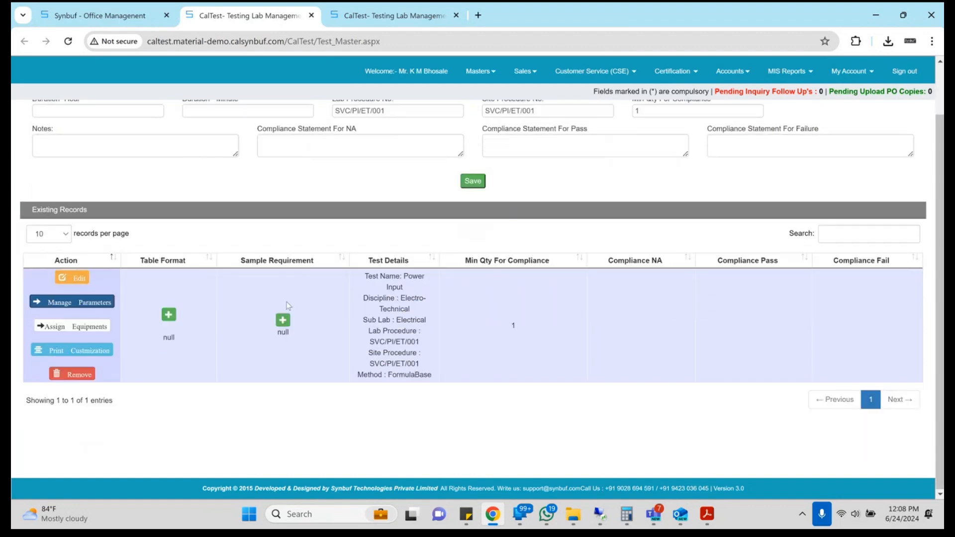
{"action": "left_click", "coordinate": [75, 303]}
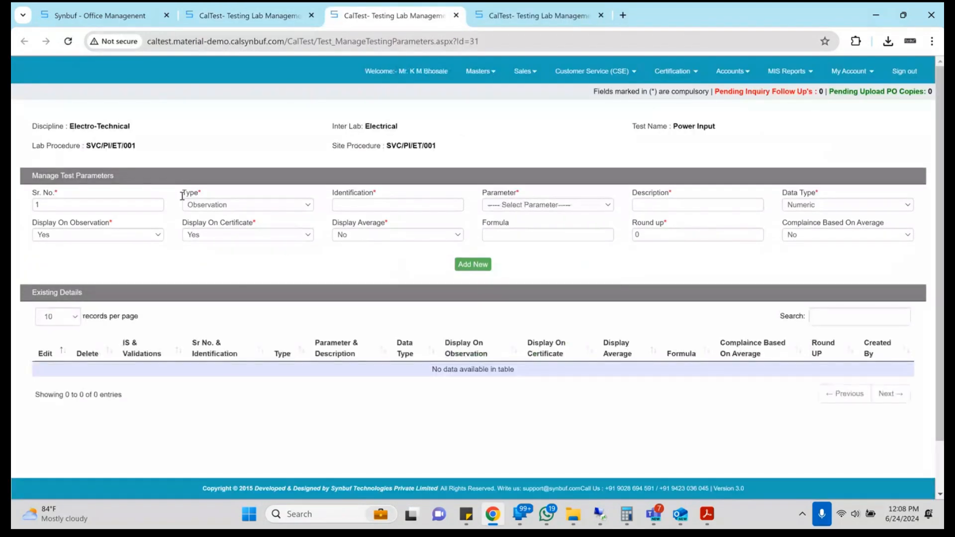
- Consult the marked rating in the SONOFF report and choose Observation as the first test parameter's type in CalTest
{"action": "key", "text": "alt+Tab"}
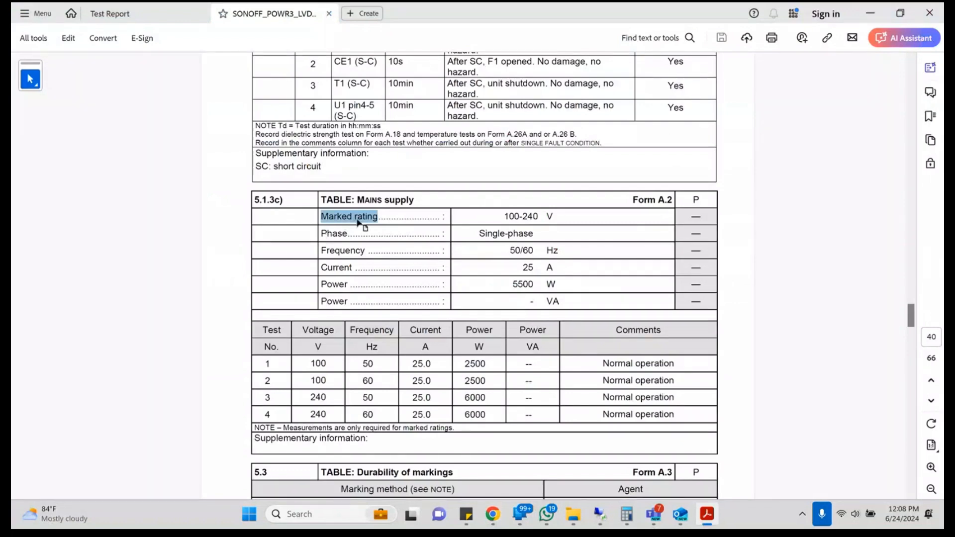
{"action": "key", "text": "alt+Tab"}
{"action": "right_click", "coordinate": [215, 204]}
{"action": "left_click", "coordinate": [215, 205]}
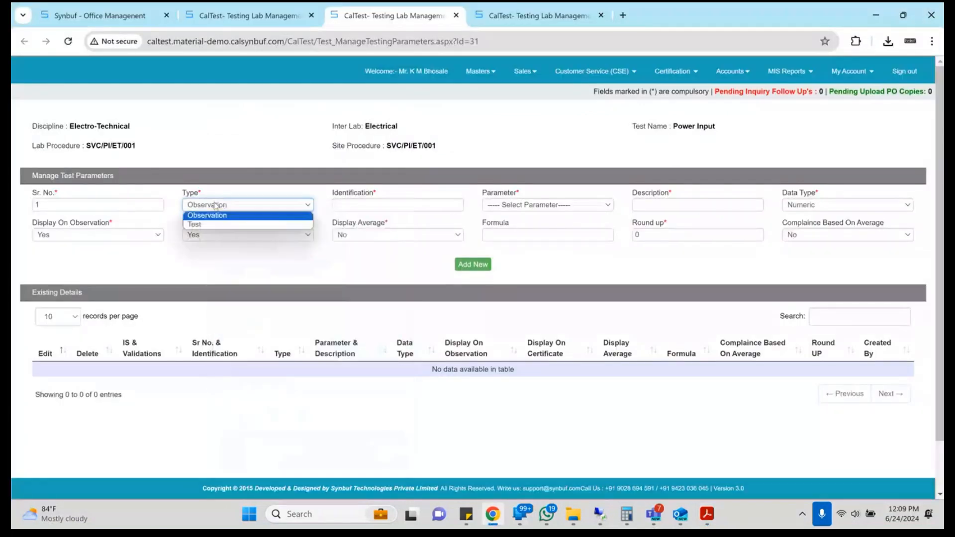
{"action": "key", "text": "Down"}
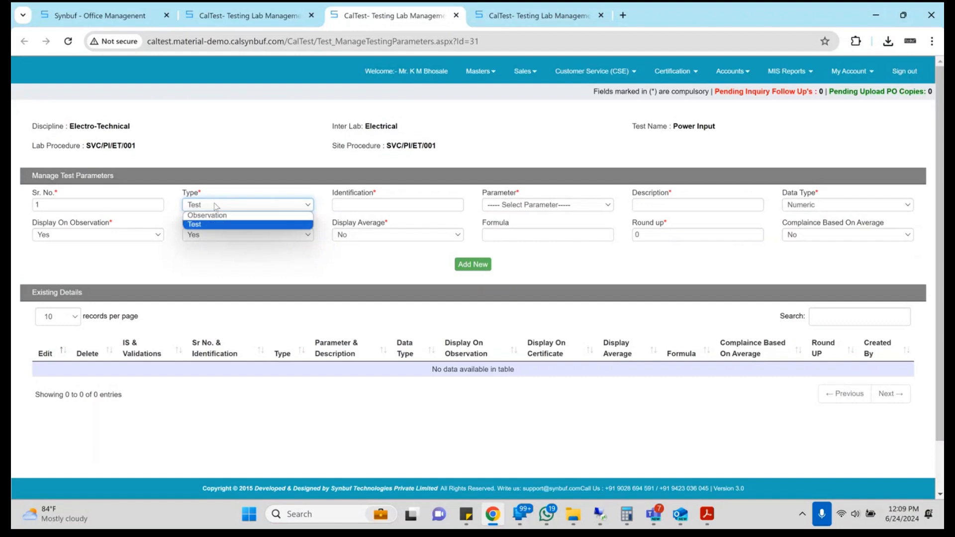
{"action": "left_click", "coordinate": [215, 215]}
- Enter 1 as the test parameter's identification and select Rating as its parameter
{"action": "left_click", "coordinate": [394, 205]}
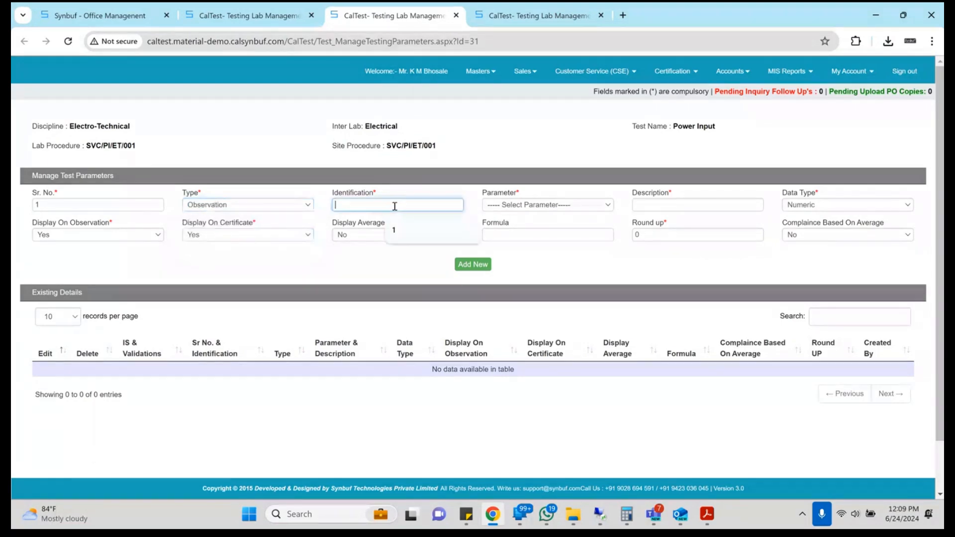
{"action": "type", "text": "1"}
{"action": "key", "text": "Tab"}
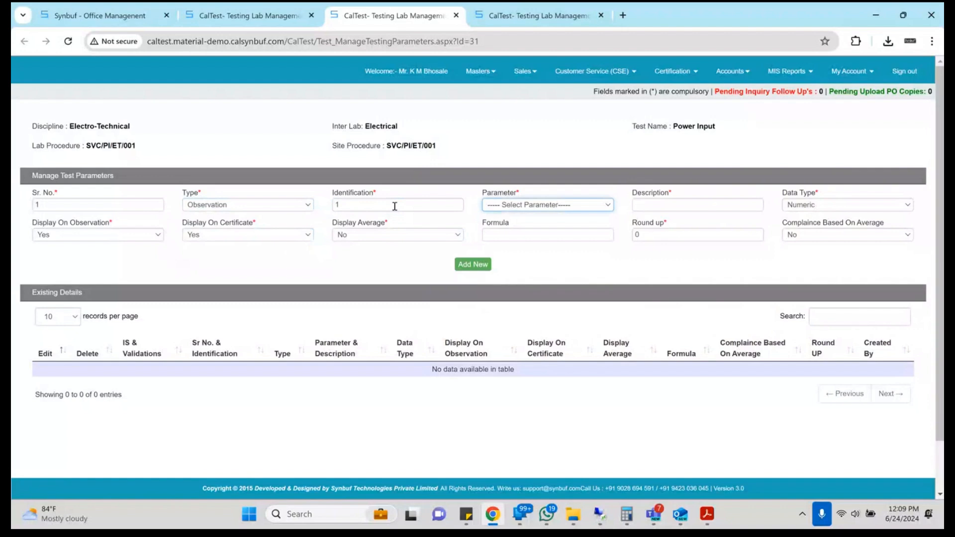
{"action": "key", "text": "Down"}
{"action": "key", "text": "Tab"}
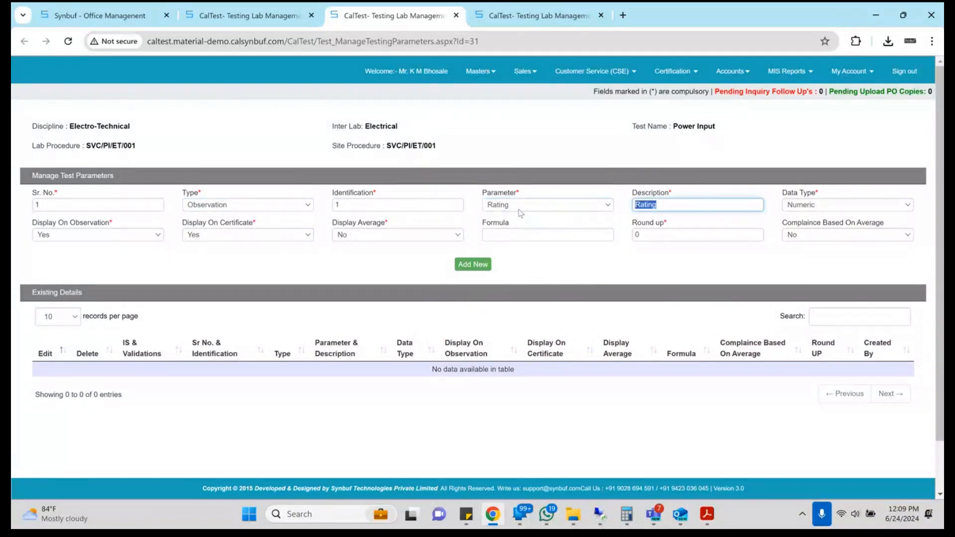
- Set the Rating parameter's data type to Text and compare it with the marked rating value in the SONOFF report
{"action": "left_click", "coordinate": [836, 206]}
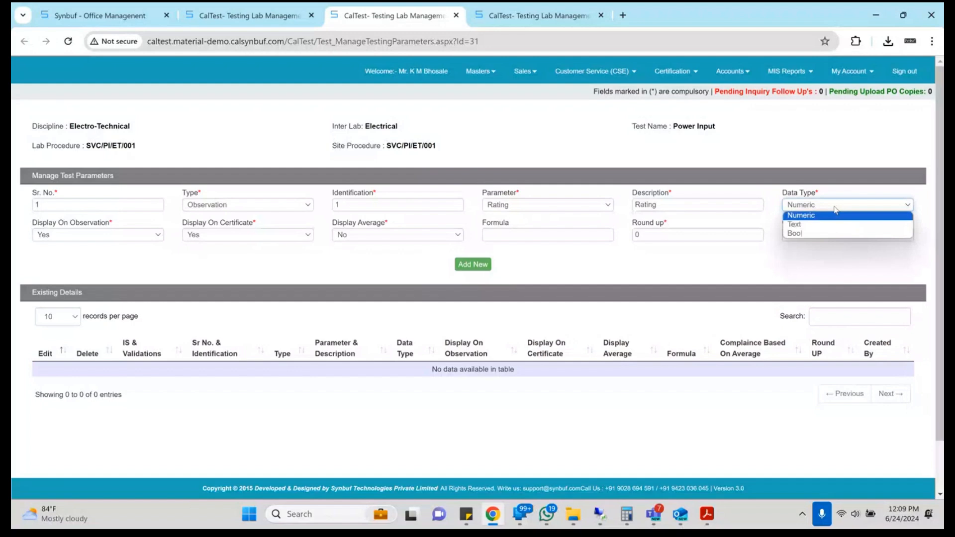
{"action": "key", "text": "Down"}
{"action": "key", "text": "Return"}
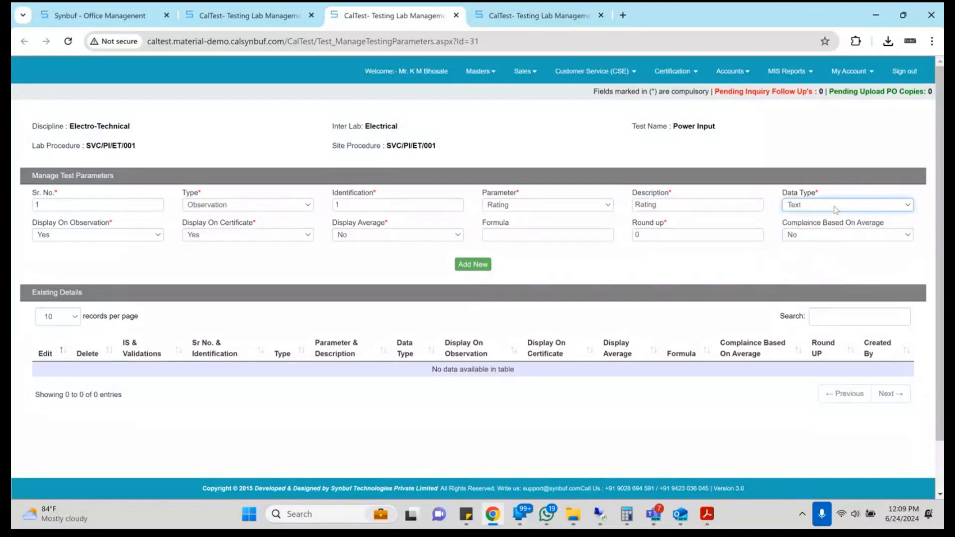
{"action": "key", "text": "alt+Tab"}
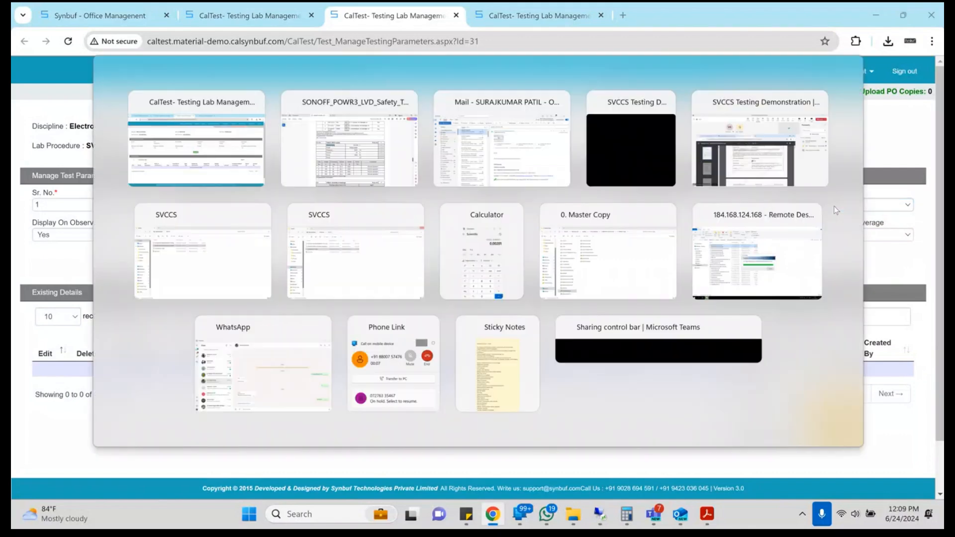
{"action": "key", "text": "alt+Tab"}
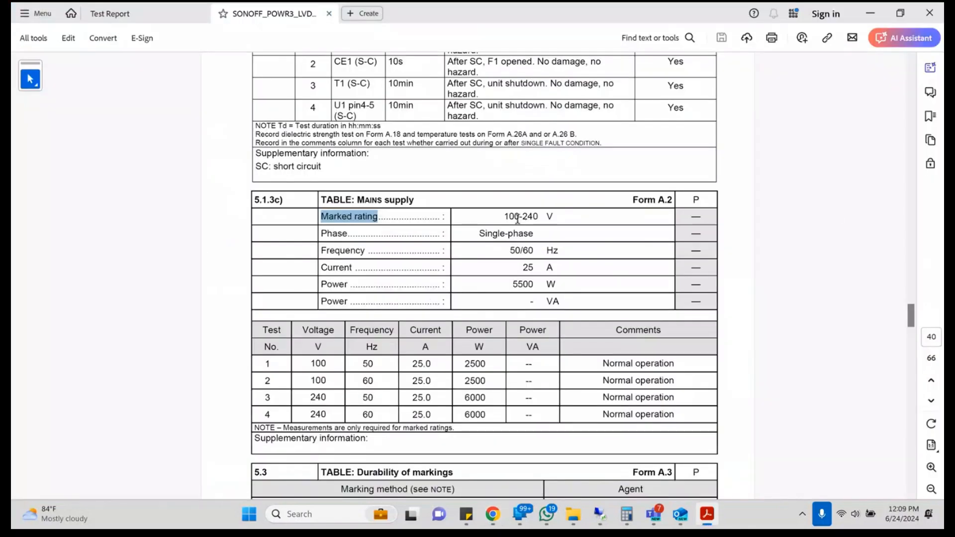
{"action": "key", "text": "alt+Tab"}
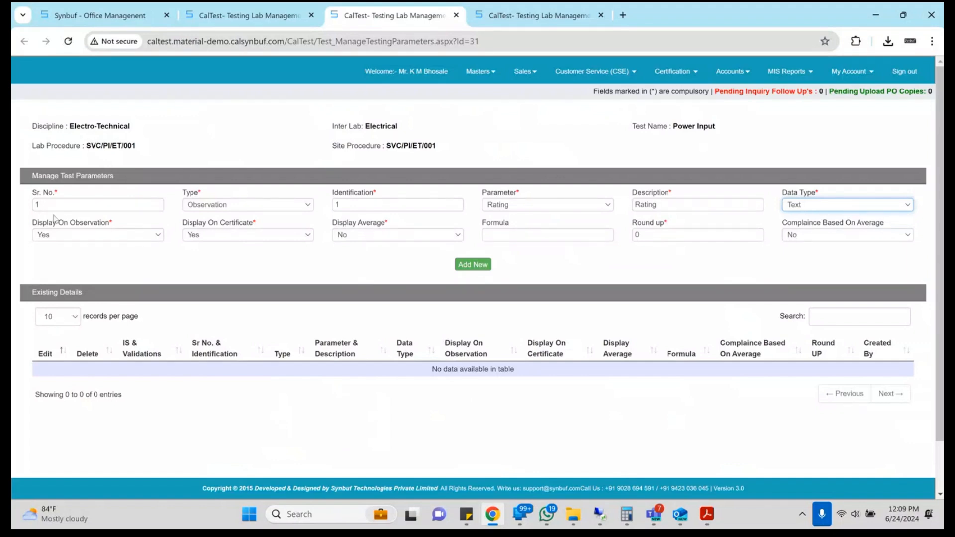
- Review the Display On Observation and Display On Certificate settings of the Rating parameter
{"action": "mouse_move", "coordinate": [37, 220]}
{"action": "left_mouse_down"}
{"action": "mouse_move", "coordinate": [103, 222]}
{"action": "mouse_move", "coordinate": [25, 228]}
{"action": "left_mouse_up"}
{"action": "left_click", "coordinate": [103, 223]}
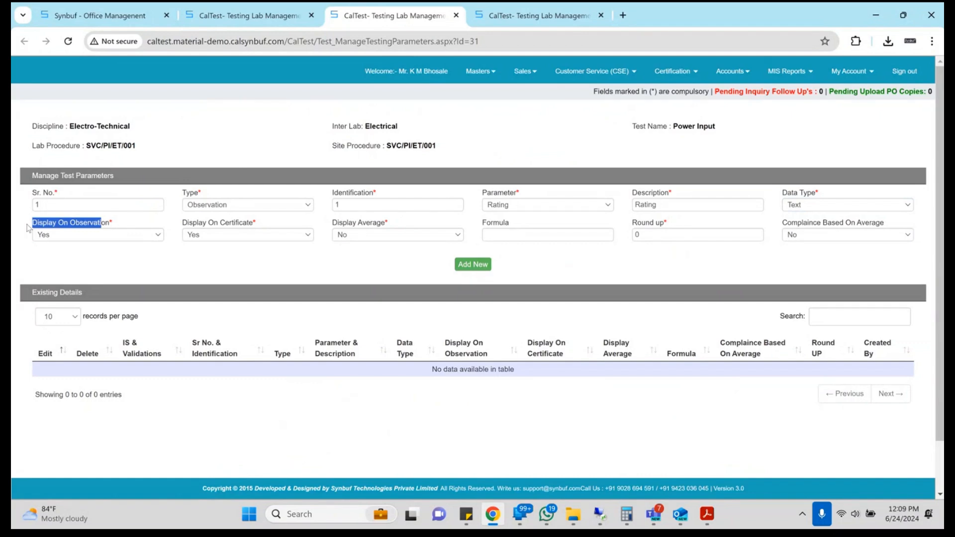
{"action": "left_click", "coordinate": [29, 224]}
{"action": "left_click_drag", "start_coordinate": [29, 226], "coordinate": [106, 222]}
{"action": "double_click", "coordinate": [236, 221]}
{"action": "triple_click", "coordinate": [236, 221]}
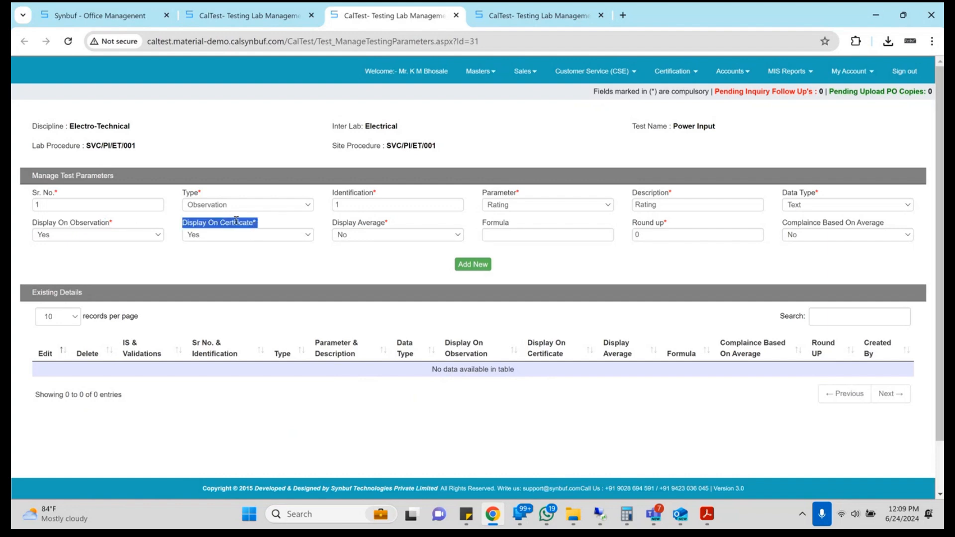
- Leave the Rating parameter's formula blank, set its round up to 2, and add it to the Power Input test
{"action": "left_click", "coordinate": [536, 234]}
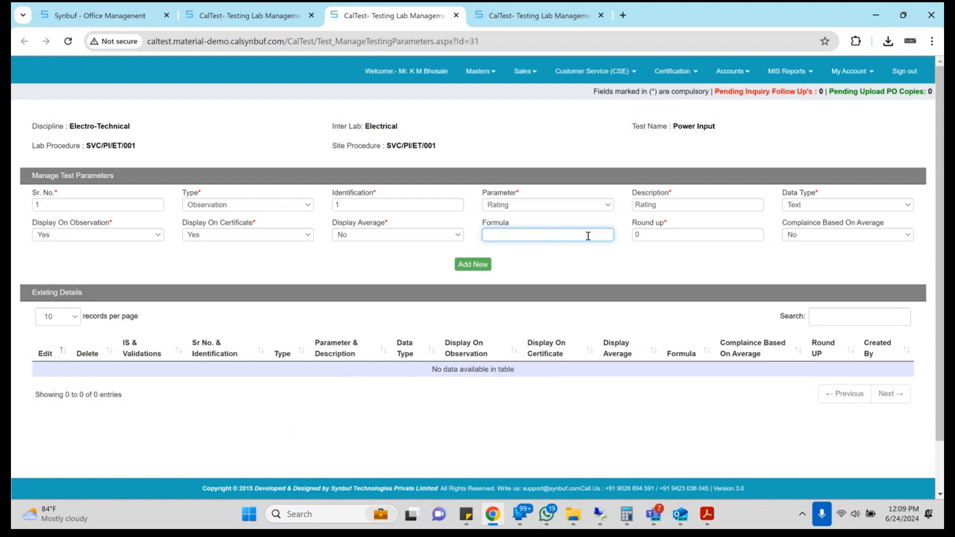
{"action": "key", "text": "alt+Tab"}
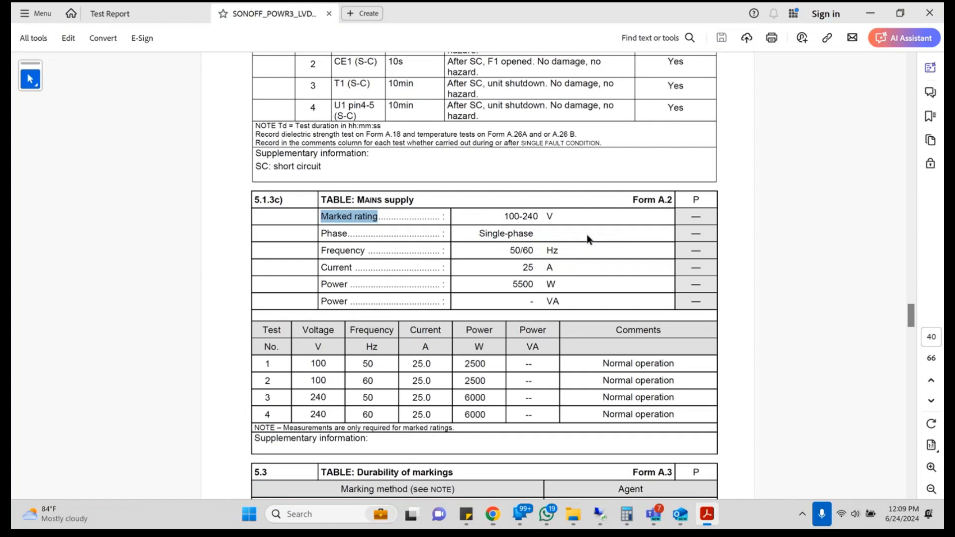
{"action": "key", "text": "alt+Tab"}
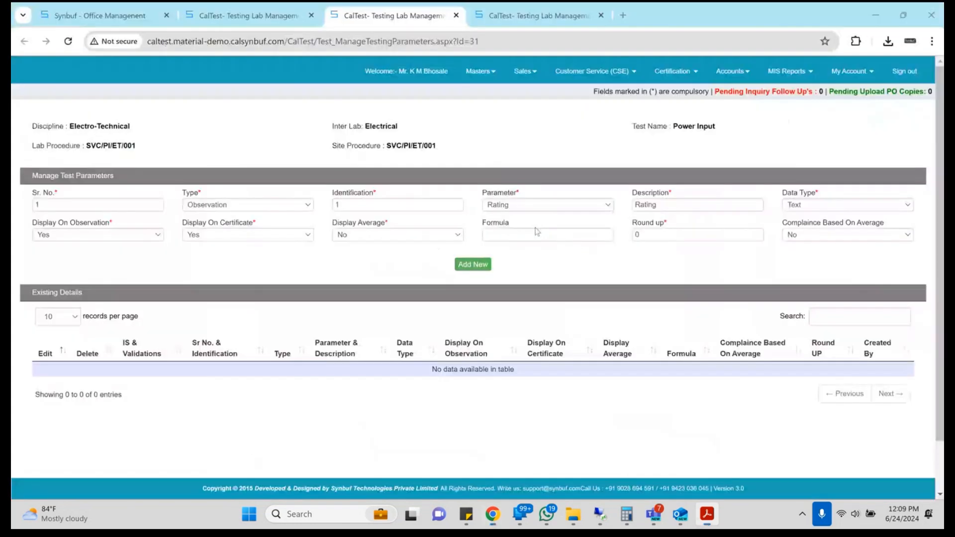
{"action": "left_click", "coordinate": [537, 231]}
{"action": "key", "text": "Tab"}
{"action": "key", "text": "alt+Tab"}
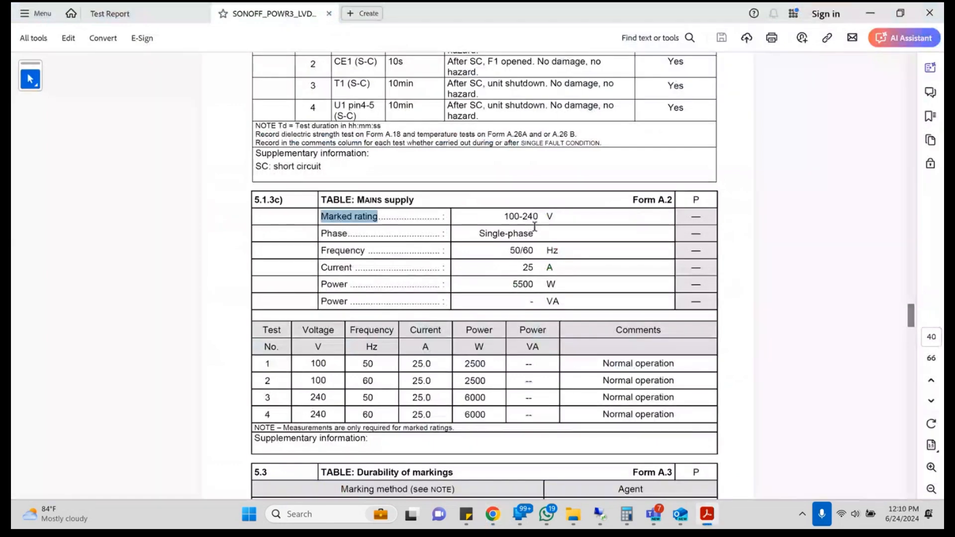
{"action": "key", "text": "alt+Tab"}
{"action": "right_click", "coordinate": [473, 266]}
{"action": "left_click", "coordinate": [473, 265]}
{"action": "key", "text": "Return"}
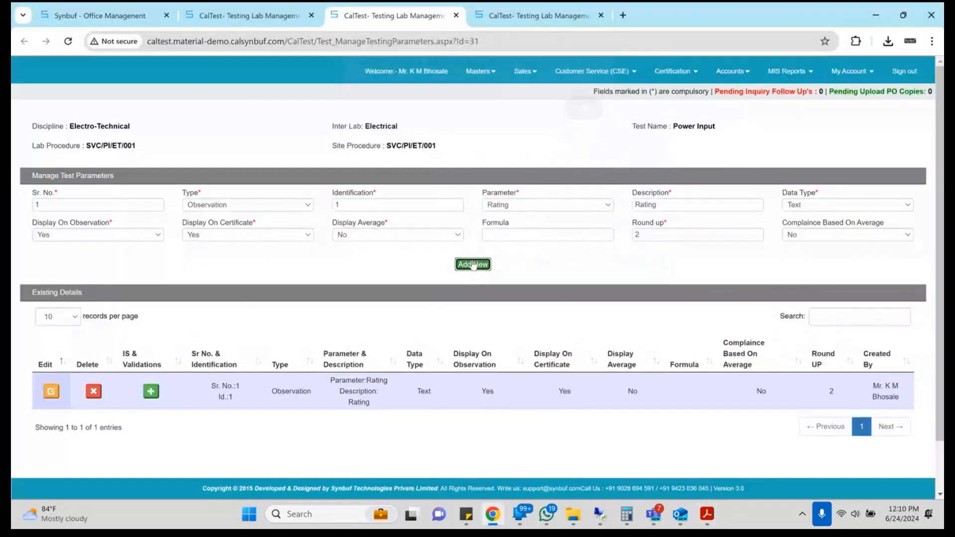
- Add the Phase parameter with serial number 2 and identification 2, following the mains supply table in the SONOFF report
{"action": "key", "text": "alt+Tab"}
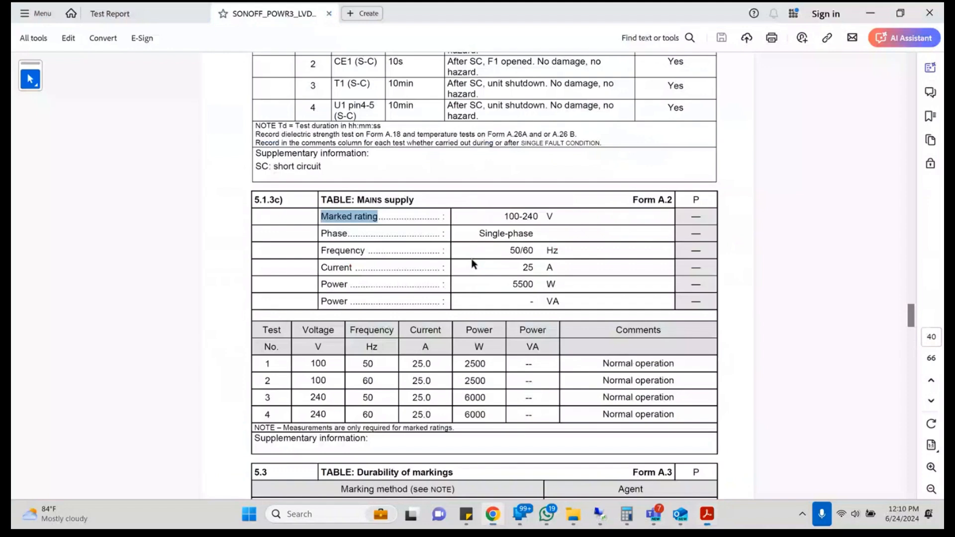
{"action": "key", "text": "alt+Tab"}
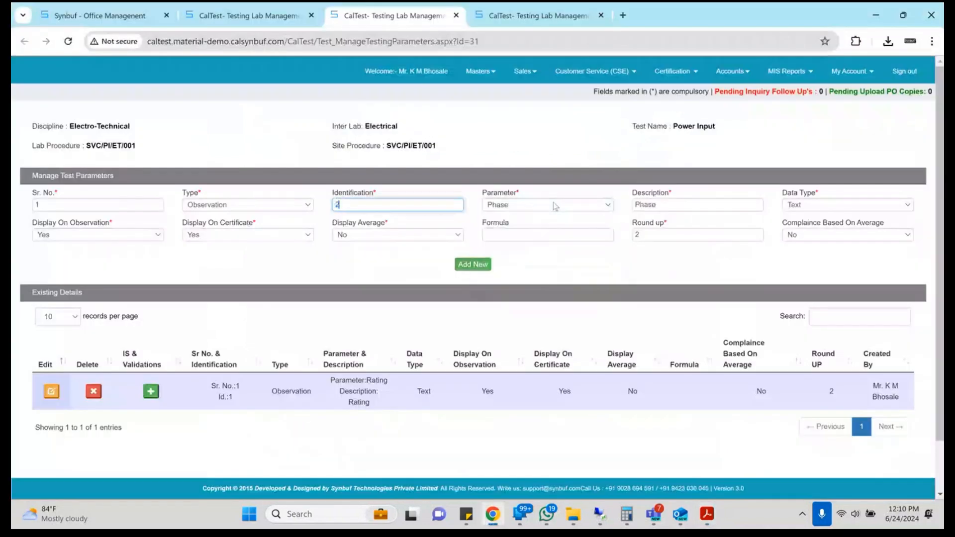
{"action": "key", "text": "shift+Tab"}
{"action": "key", "text": "shift+Tab"}
{"action": "type", "text": "2"}
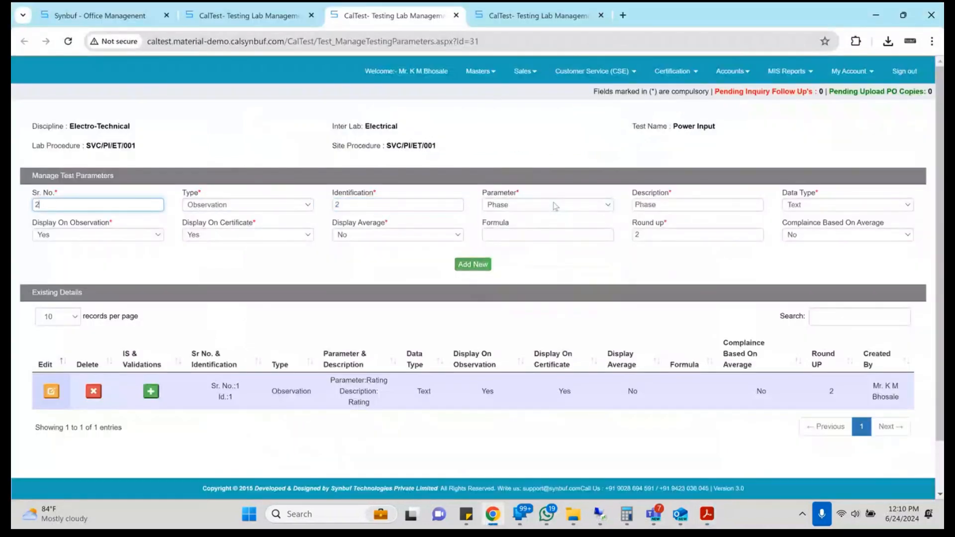
{"action": "left_click", "coordinate": [472, 268]}
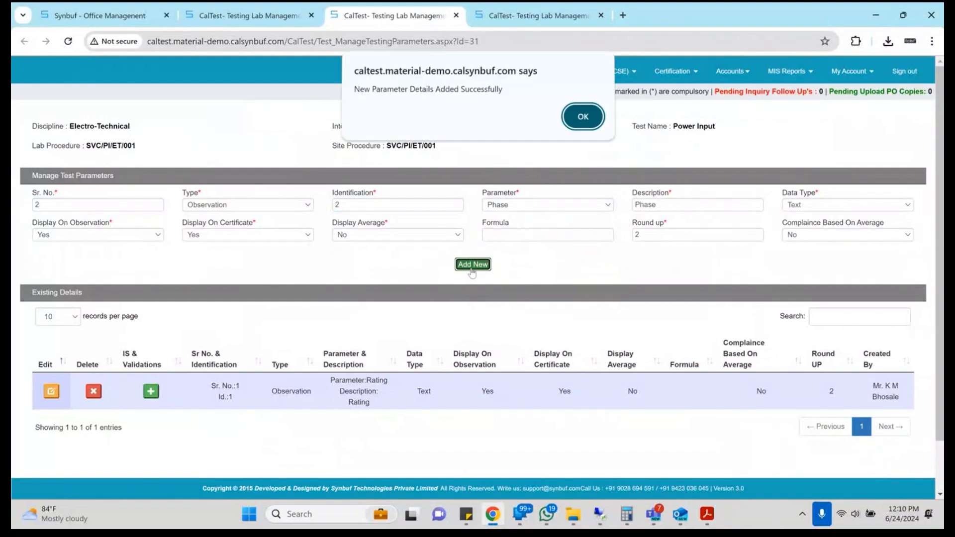
{"action": "key", "text": "Return"}
- Add the Frequency parameter from the report's mains supply table with serial number 3 and identification 3
{"action": "key", "text": "alt+Tab"}
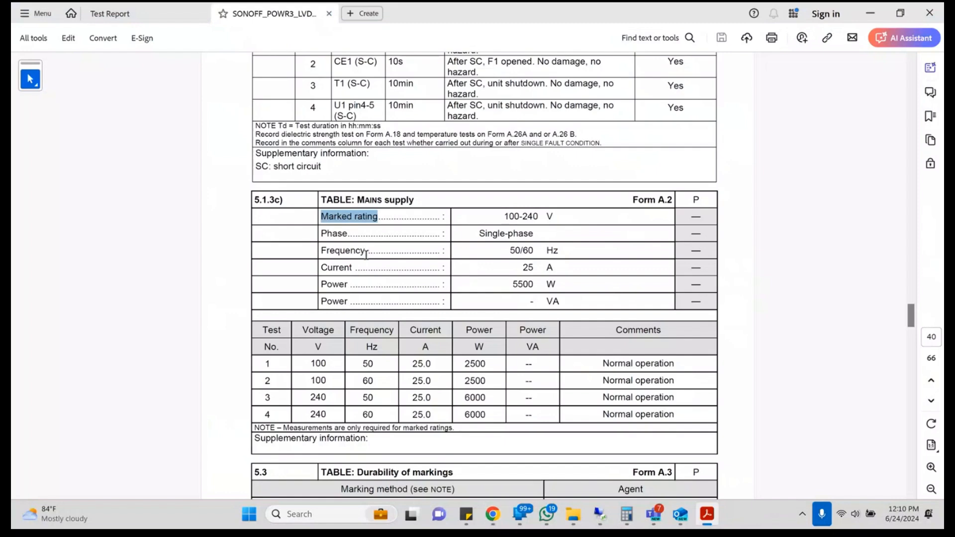
{"action": "key", "text": "alt+Tab"}
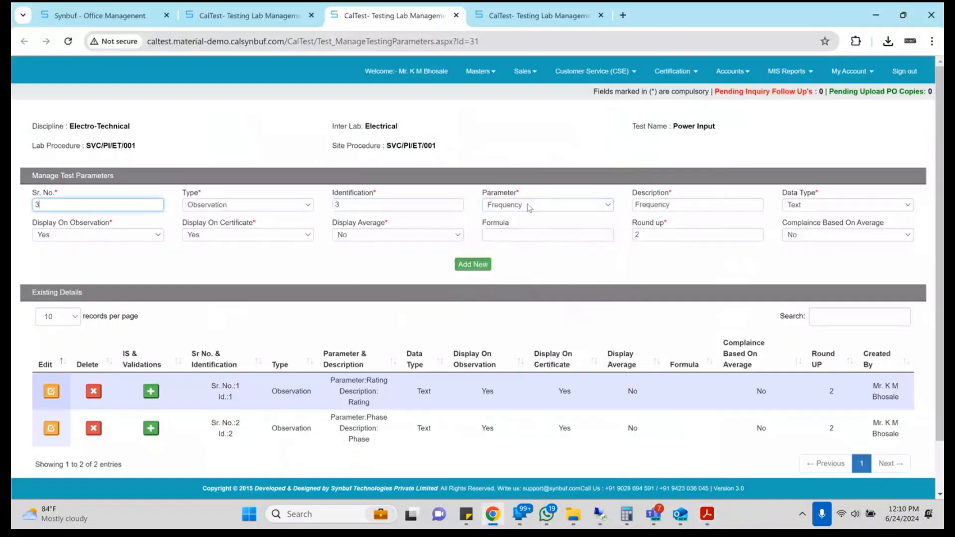
{"action": "left_click", "coordinate": [484, 265]}
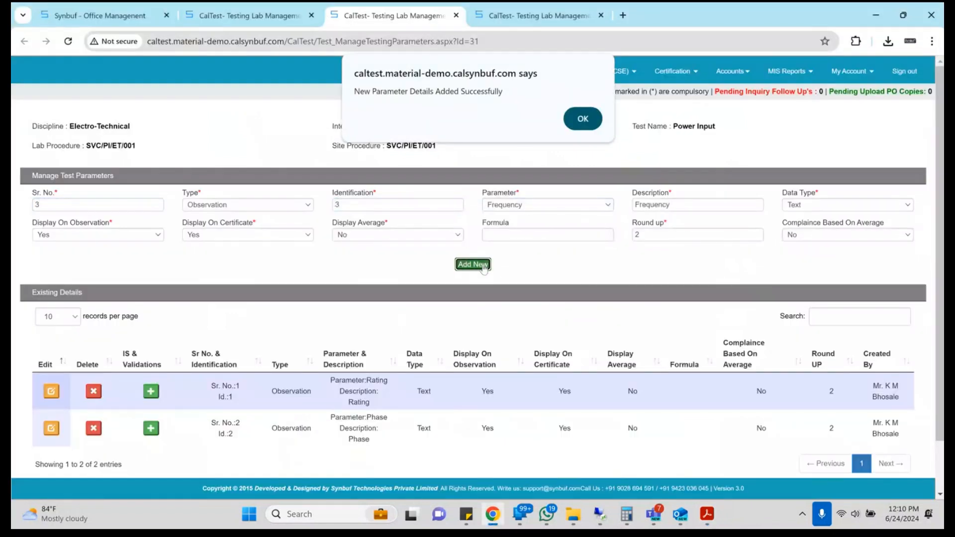
{"action": "left_click", "coordinate": [580, 118]}
- Check the next mains supply item in the SONOFF report and add the Current parameter with serial number 4 and identification 4
{"action": "left_click", "coordinate": [524, 204]}
{"action": "left_click", "coordinate": [523, 204]}
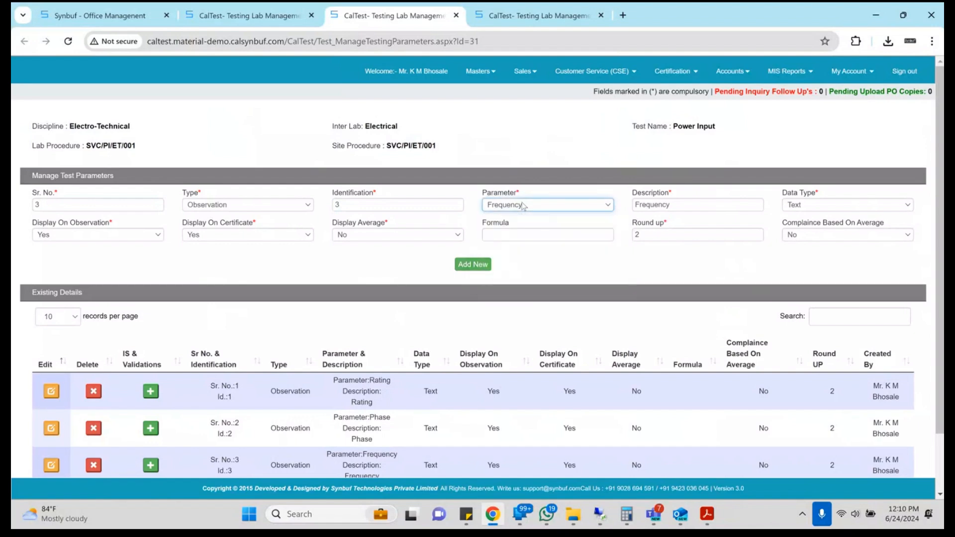
{"action": "key", "text": "alt+Tab"}
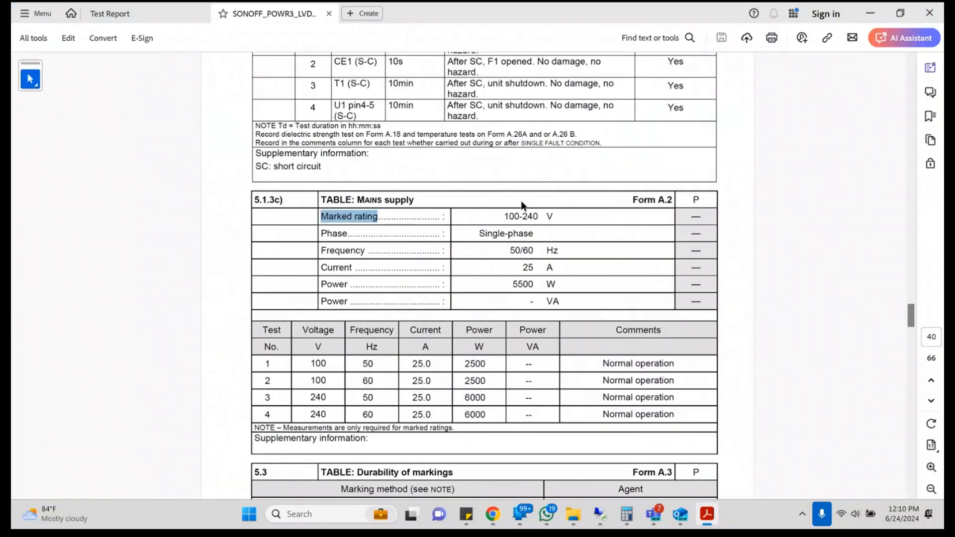
{"action": "key", "text": "alt+Tab"}
{"action": "left_click", "coordinate": [524, 206]}
{"action": "key", "text": "Up"}
{"action": "key", "text": "shift+Tab"}
{"action": "type", "text": "4"}
{"action": "key", "text": "shift+Tab"}
{"action": "key", "text": "shift+Tab"}
{"action": "type", "text": "4"}
{"action": "key", "text": "Tab"}
{"action": "left_click", "coordinate": [460, 265]}
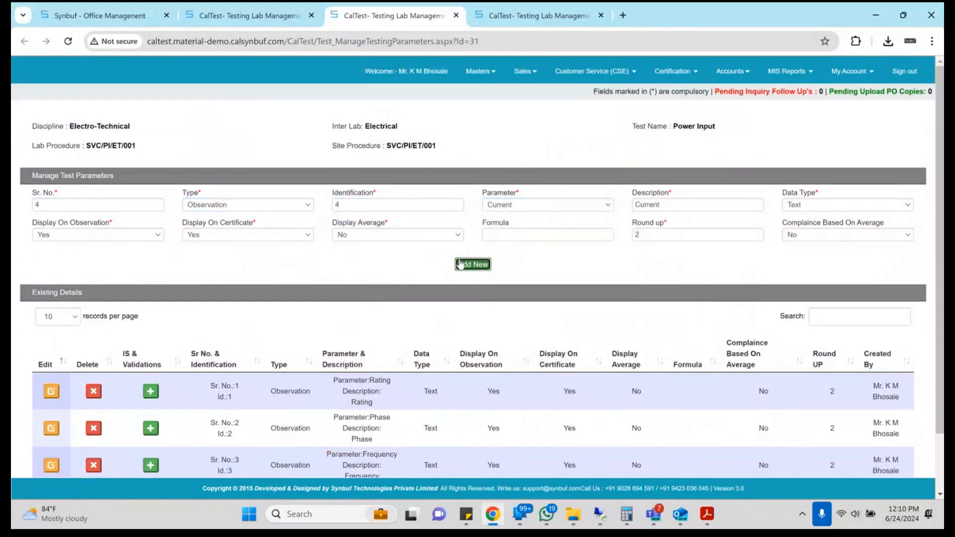
- Add the Power parameter to the Power Input test with serial number 5 and identification 5
{"action": "left_click", "coordinate": [133, 200]}
{"action": "key", "text": "BackSpace"}
{"action": "type", "text": "5"}
{"action": "key", "text": "Tab"}
{"action": "key", "text": "Tab"}
{"action": "type", "text": "5"}
{"action": "key", "text": "Tab"}
{"action": "key", "text": "p"}
{"action": "key", "text": "p"}
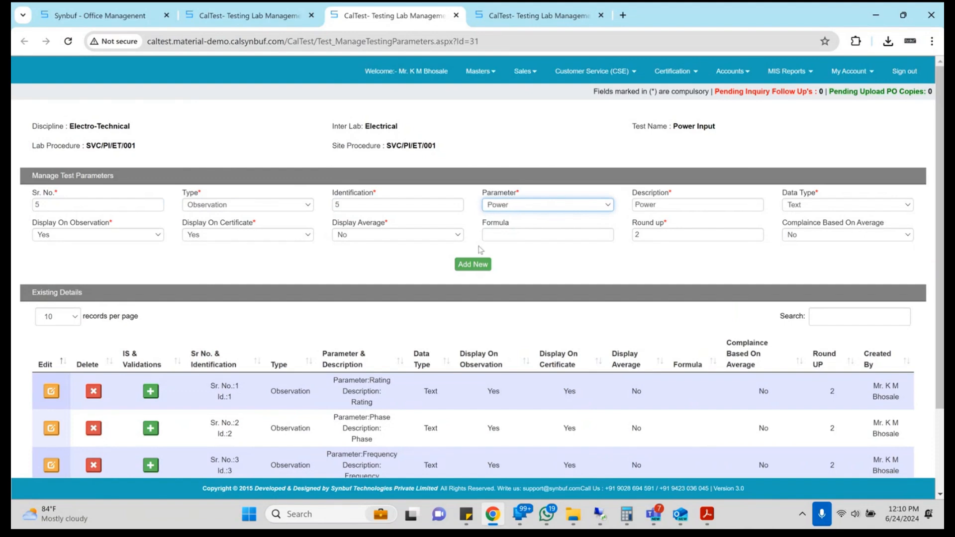
{"action": "left_click", "coordinate": [484, 267]}
{"action": "key", "text": "Return"}
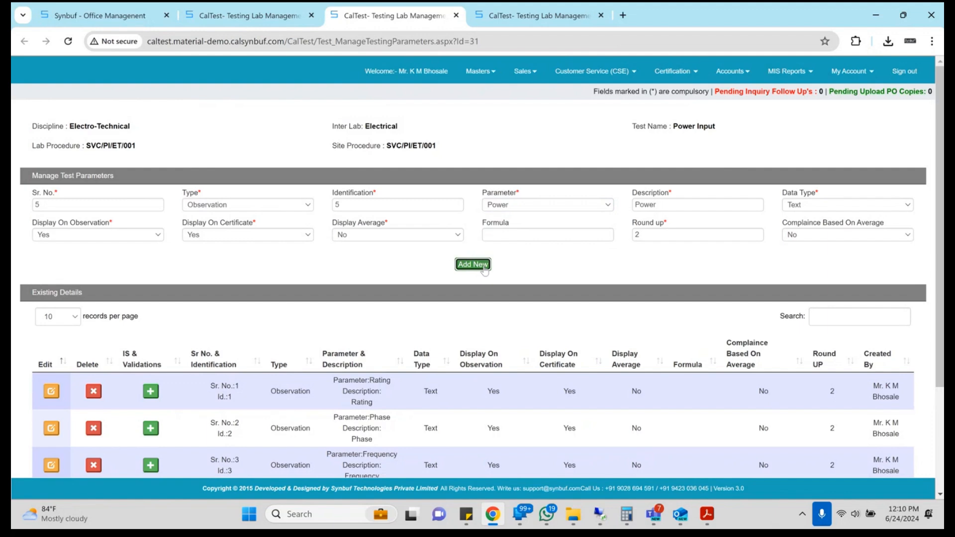
- Add the Power (VA) parameter with serial number 6 and identification 6, and close the Power Input parameters page
{"action": "key", "text": "alt+Tab"}
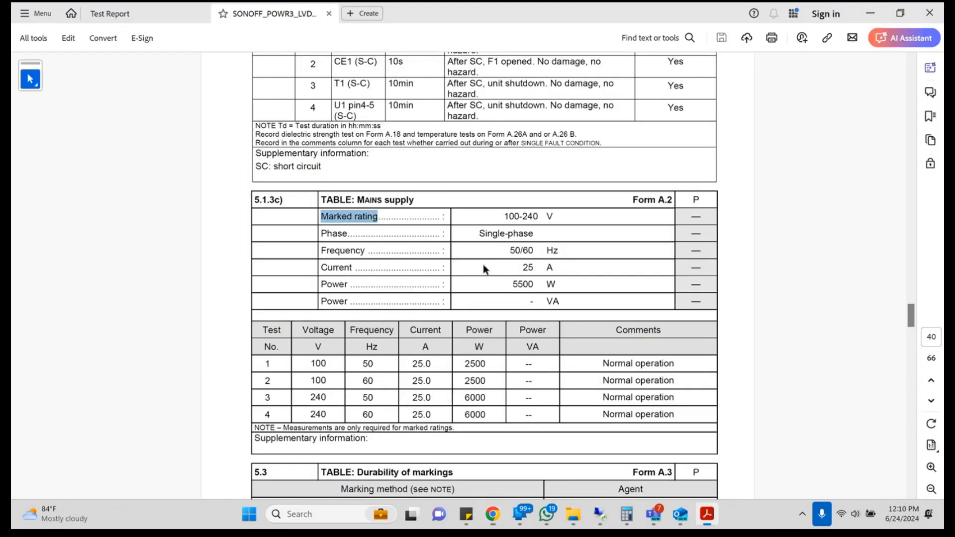
{"action": "key", "text": "alt+Tab"}
{"action": "double_click", "coordinate": [59, 205]}
{"action": "type", "text": "6"}
{"action": "key", "text": "Tab"}
{"action": "key", "text": "Tab"}
{"action": "type", "text": "6"}
{"action": "key", "text": "Tab"}
{"action": "type", "text": "(VA)"}
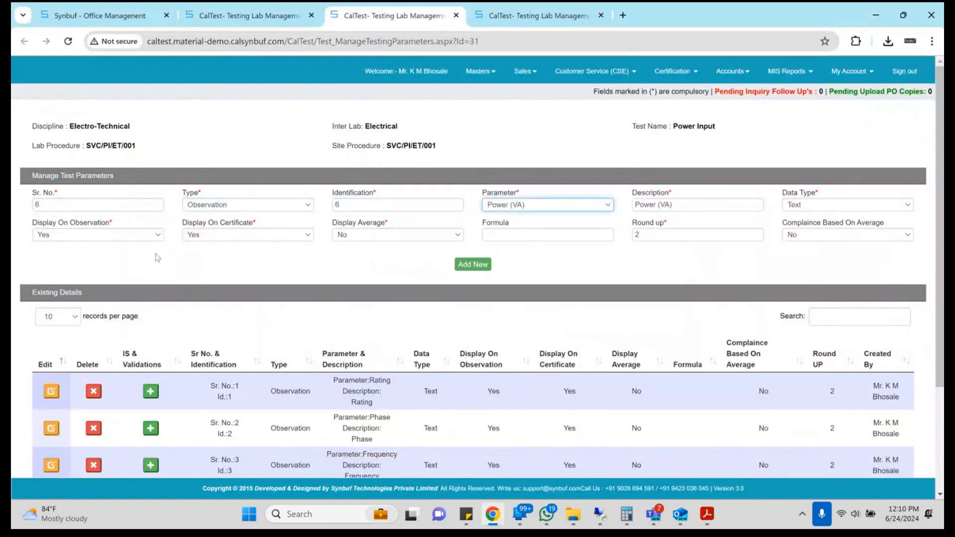
{"action": "left_click", "coordinate": [476, 266]}
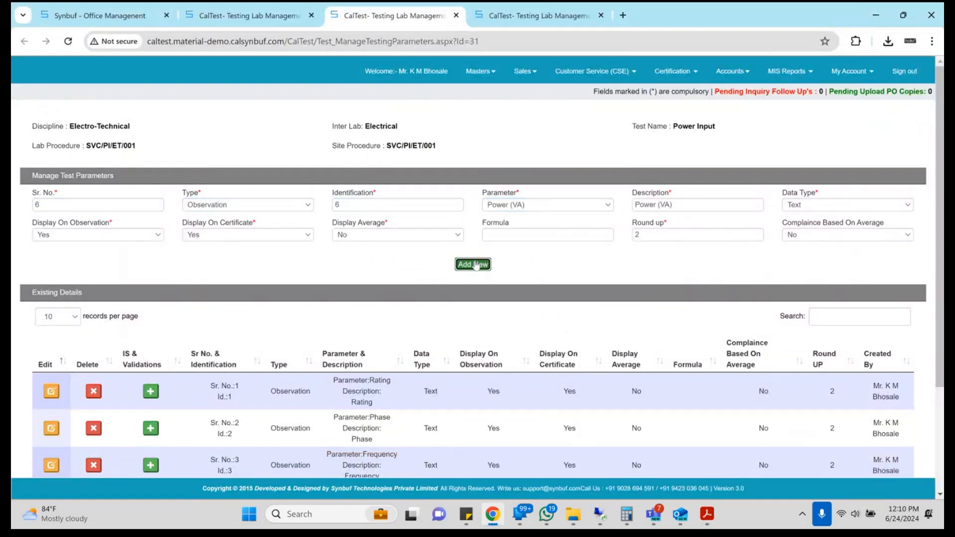
{"action": "key", "text": "Return"}
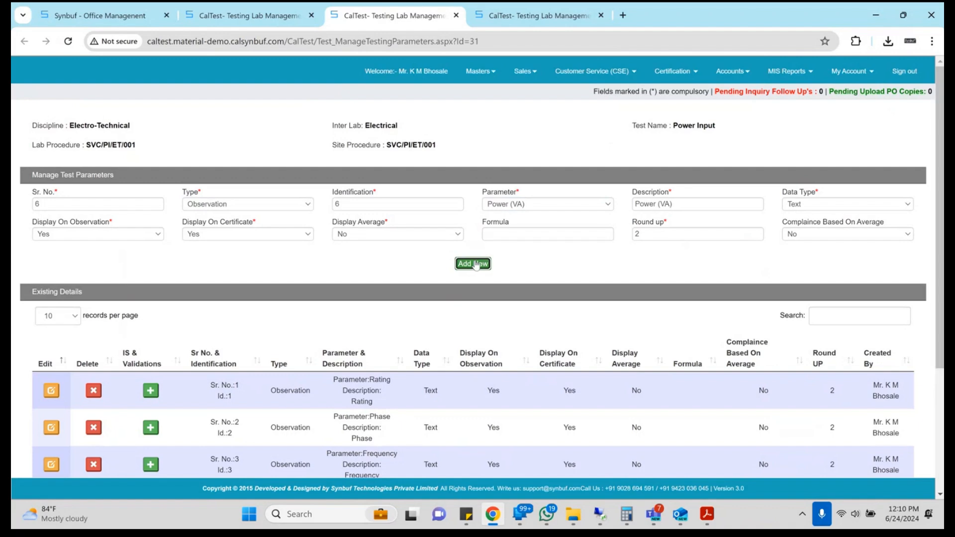
{"action": "scroll", "coordinate": [476, 265], "scroll_direction": "down", "scroll_amount": 3}
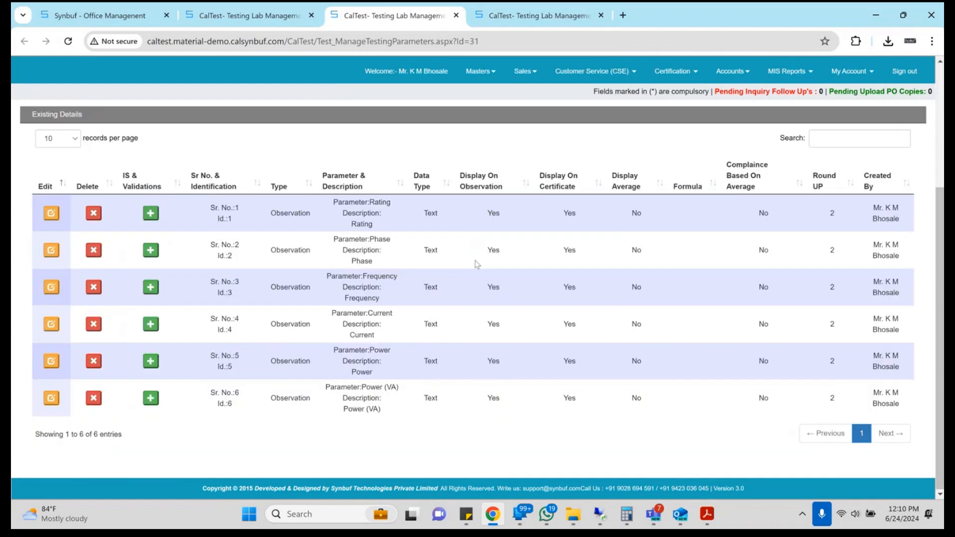
{"action": "key", "text": "ctrl+w"}
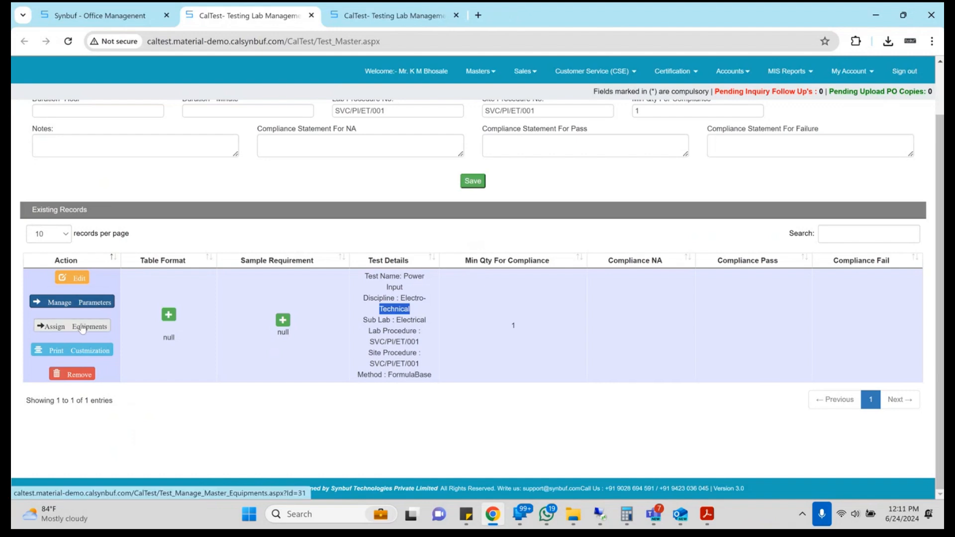
- Consult the heading and marked rating row of the MAINS supply table in the SONOFF report
{"action": "key", "text": "alt+Tab"}
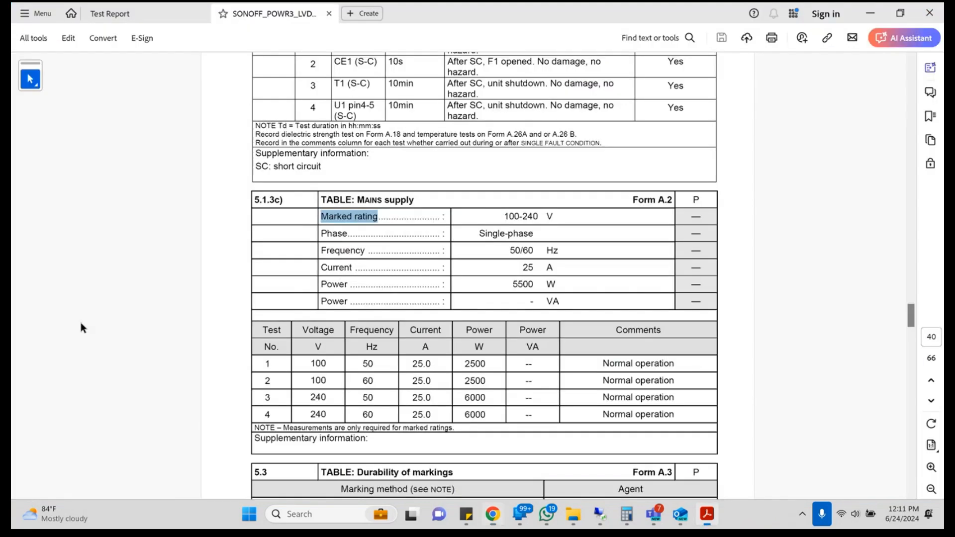
{"action": "left_click_drag", "start_coordinate": [321, 203], "coordinate": [447, 206]}
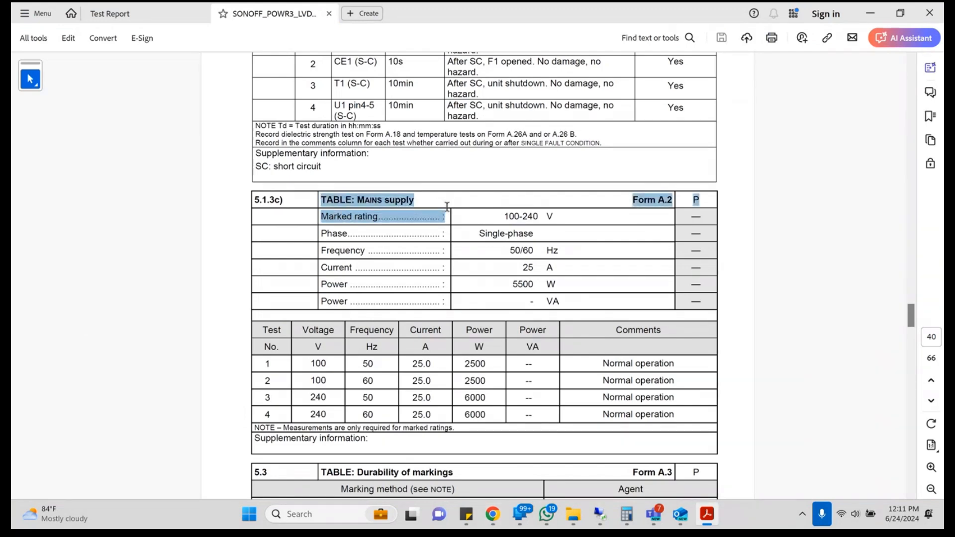
{"action": "key", "text": "alt+Tab"}
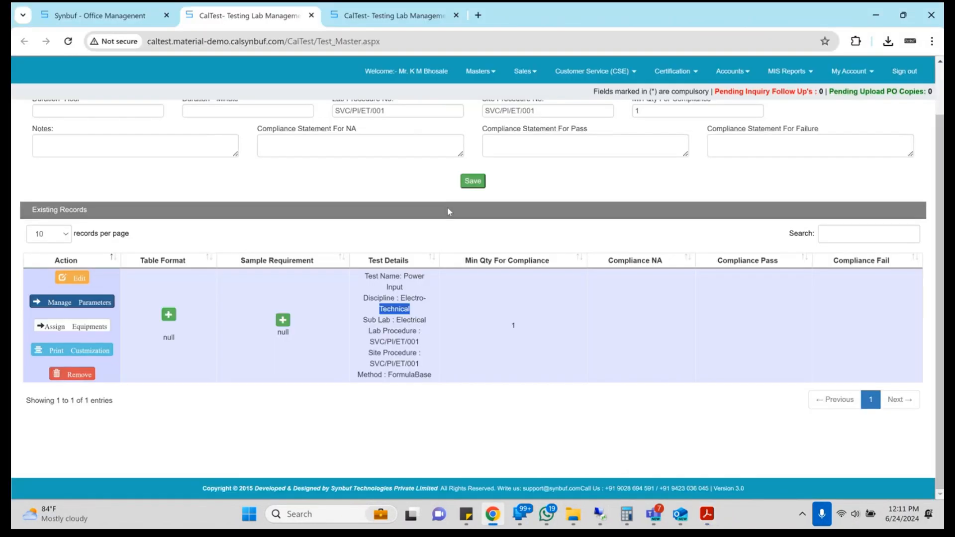
- Open the Master Equipments page and set the division to Testing, discipline to Electro-Technical and inter lab to Electrical
{"action": "scroll", "coordinate": [449, 211], "scroll_direction": "up", "scroll_amount": 1}
{"action": "left_click", "coordinate": [675, 72]}
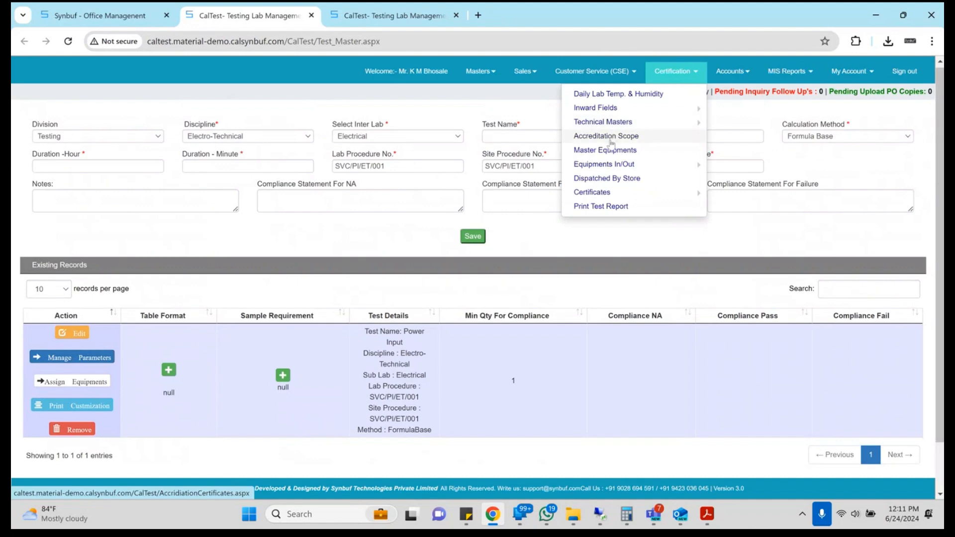
{"action": "left_click", "coordinate": [611, 150]}
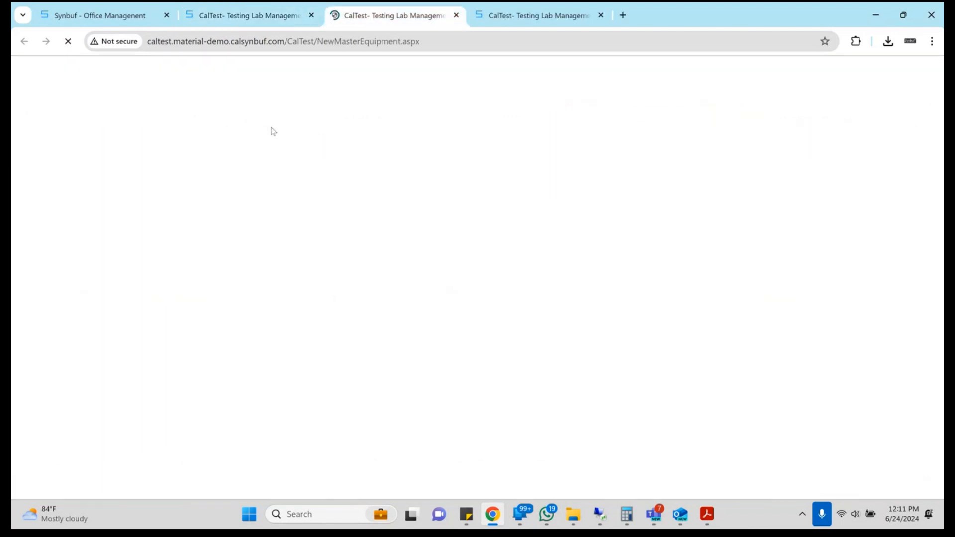
{"action": "left_click", "coordinate": [109, 140]}
{"action": "key", "text": "Down"}
{"action": "key", "text": "Tab"}
{"action": "key", "text": "Down"}
{"action": "key", "text": "Tab"}
{"action": "key", "text": "Down"}
- Name the new master equipment Mutifunction Calibrator and enter SVCC-011 as its ID number
{"action": "key", "text": "Tab"}
{"action": "type", "text": "Mutifunction Calibrator"}
{"action": "key", "text": "Tab"}
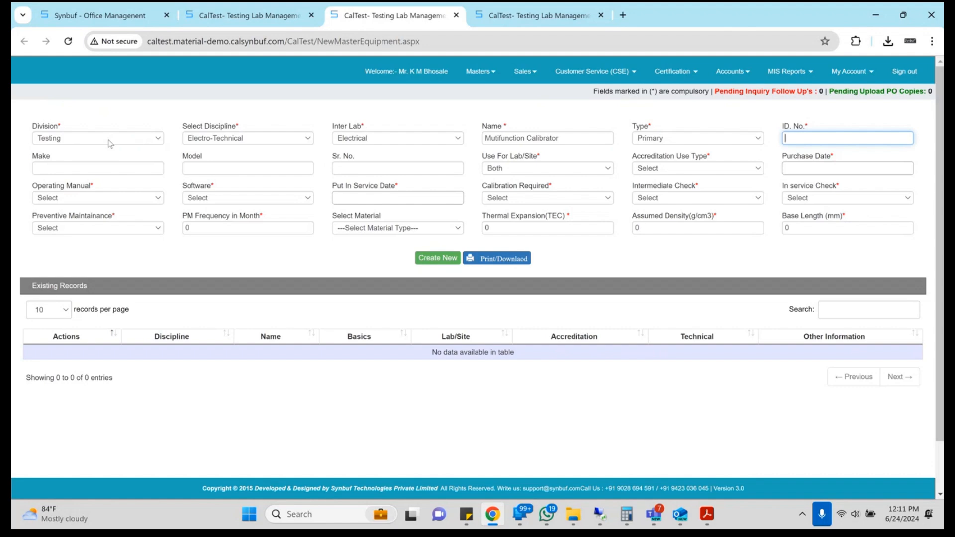
{"action": "type", "text": "SVCC-011"}
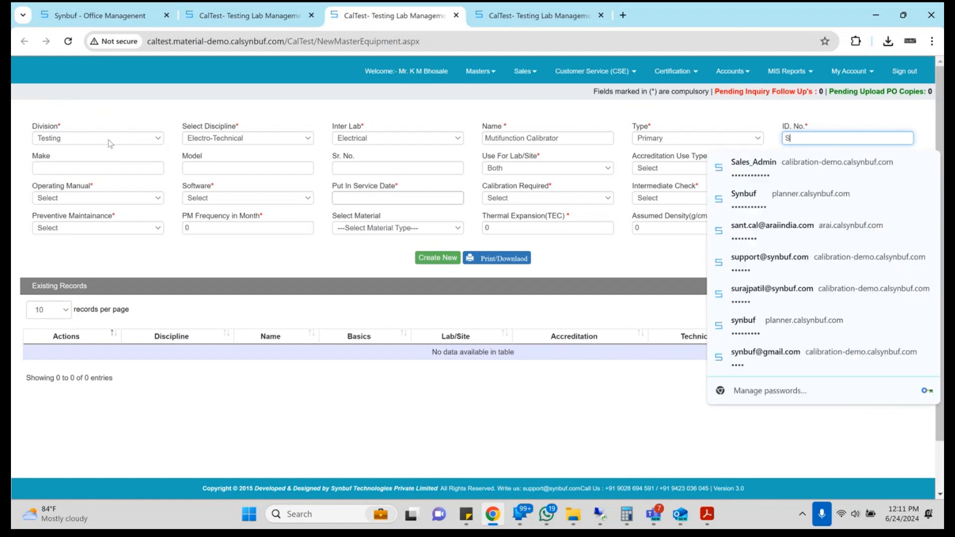
{"action": "key", "text": "Tab"}
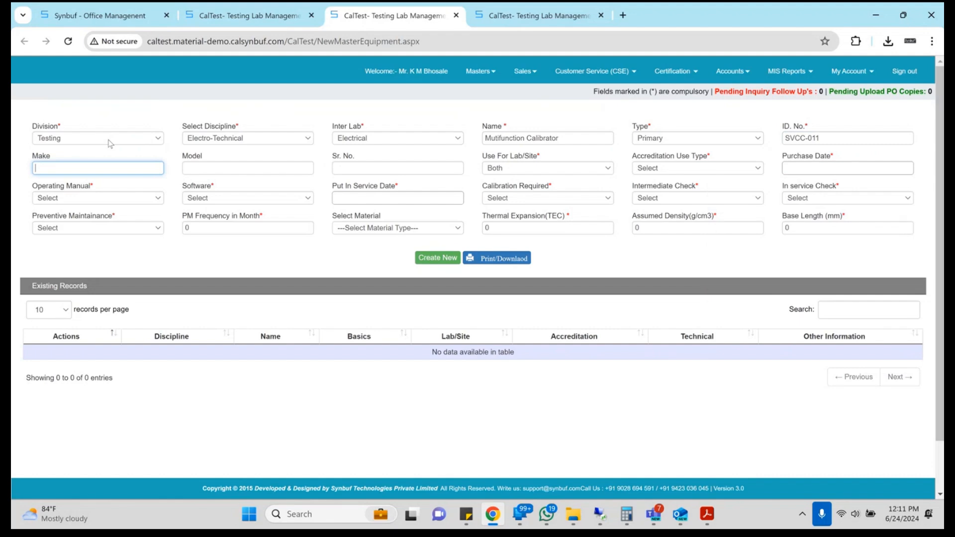
- Enter the equipment's make as Fluek, model 9100 and serial number 4545, keeping its lab/site use at Both
{"action": "type", "text": "Fluek"}
{"action": "key", "text": "Tab"}
{"action": "type", "text": "9100"}
{"action": "key", "text": "Tab"}
{"action": "type", "text": "4545"}
{"action": "key", "text": "Tab"}
{"action": "key", "text": "Tab"}
{"action": "key", "text": "Tab"}
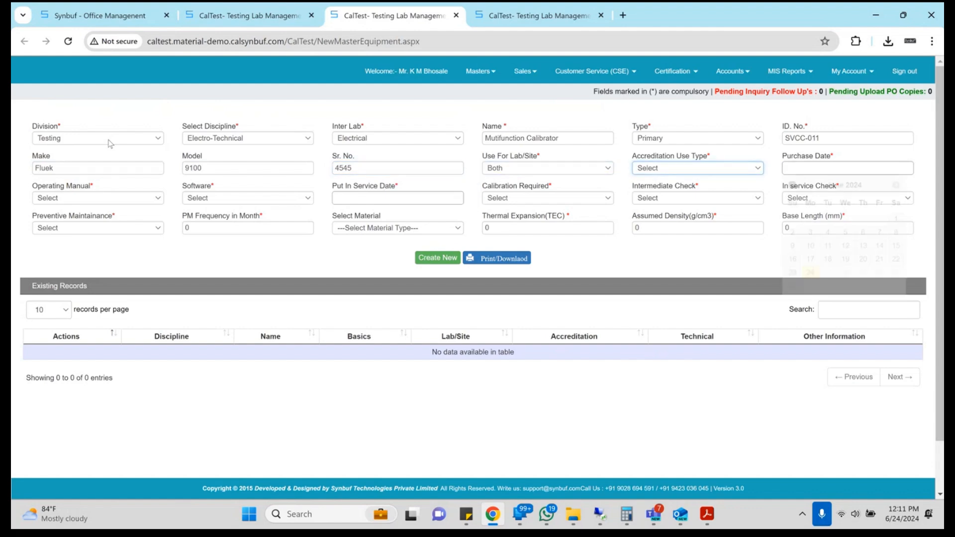
- Set the purchase and put-in-service dates to 06/24/2024, and mark the operating manual and software as Yes
{"action": "key", "text": "Down"}
{"action": "key", "text": "Return"}
{"action": "key", "text": "Tab"}
{"action": "key", "text": "Down"}
{"action": "key", "text": "Tab"}
{"action": "key", "text": "Down"}
{"action": "key", "text": "Tab"}
{"action": "key", "text": "Down"}
{"action": "key", "text": "Return"}
- Set calibration required, intermediate check, in-service check and preventive maintenance to Yes
{"action": "key", "text": "Tab"}
{"action": "key", "text": "Down"}
{"action": "key", "text": "Tab"}
{"action": "key", "text": "Down"}
{"action": "key", "text": "Tab"}
{"action": "key", "text": "Down"}
{"action": "key", "text": "Tab"}
{"action": "key", "text": "Down"}
{"action": "key", "text": "Tab"}
{"action": "key", "text": "Tab"}
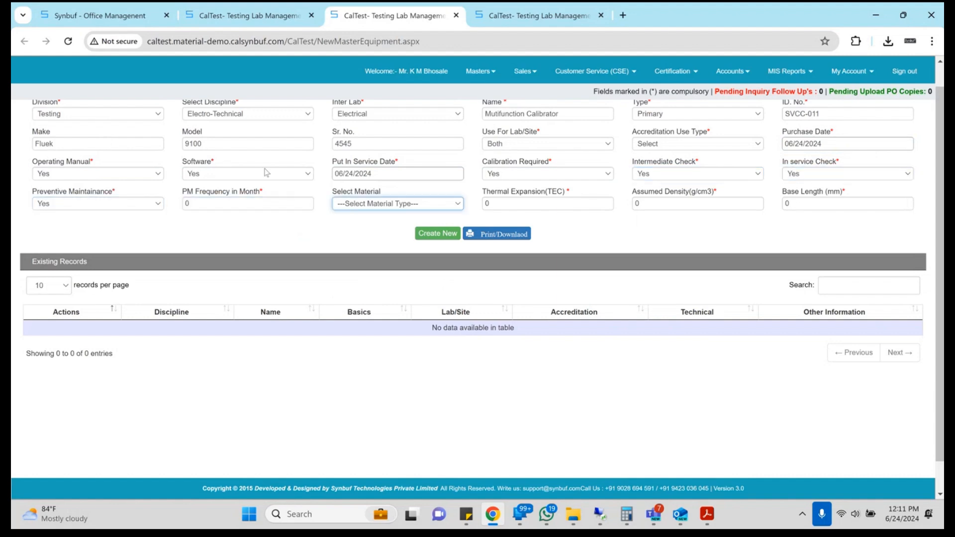
- Set the accreditation use type to NABL and create the Mutifunction Calibrator equipment record
{"action": "left_click", "coordinate": [446, 234]}
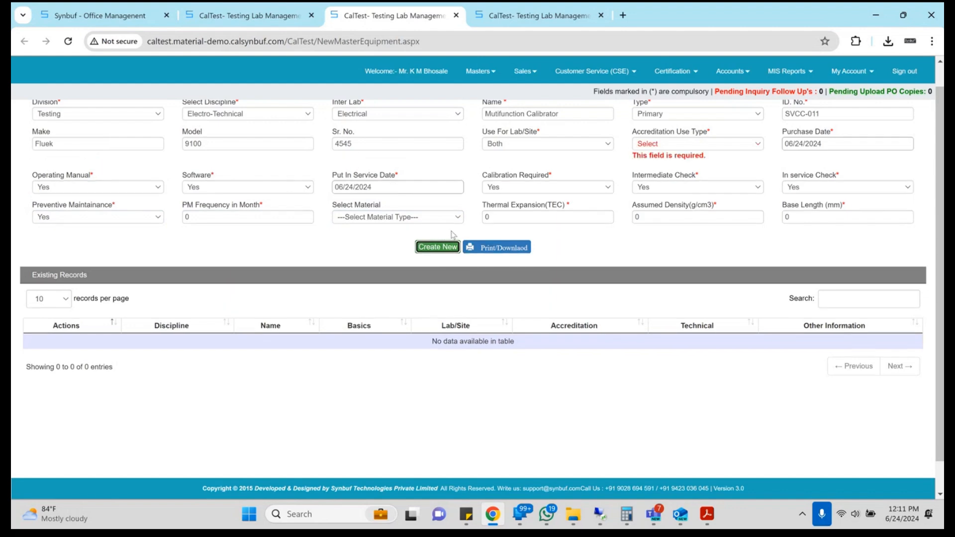
{"action": "left_click", "coordinate": [695, 146]}
{"action": "key", "text": "Down"}
{"action": "key", "text": "Return"}
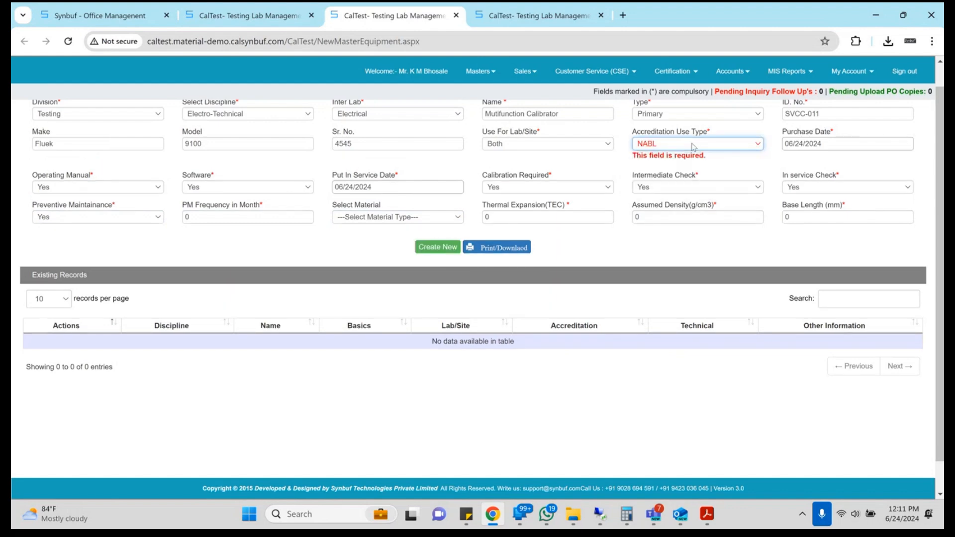
{"action": "left_click", "coordinate": [441, 249]}
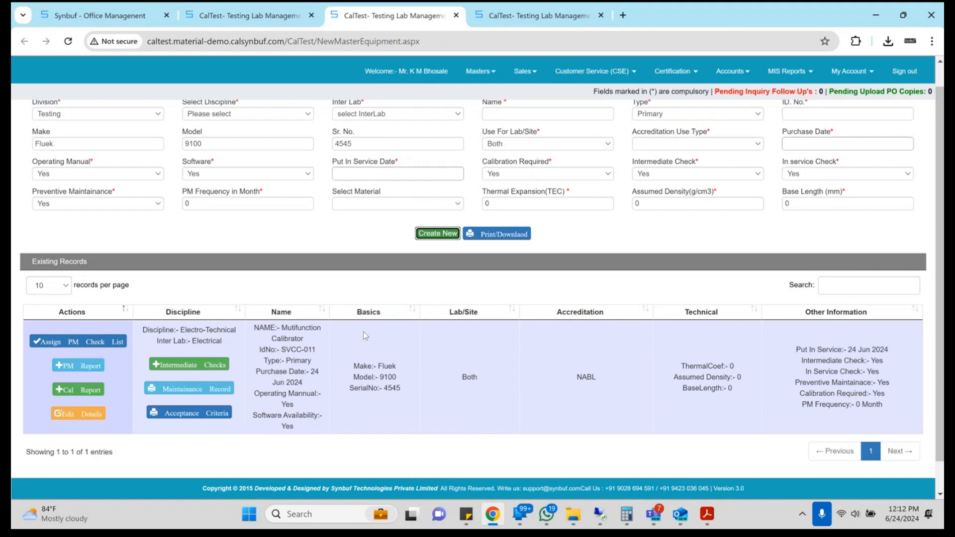
- Open the calibrator's calibration certificates and enter certificate number R-123 with calibration date 06/01/2024
{"action": "left_click", "coordinate": [75, 400]}
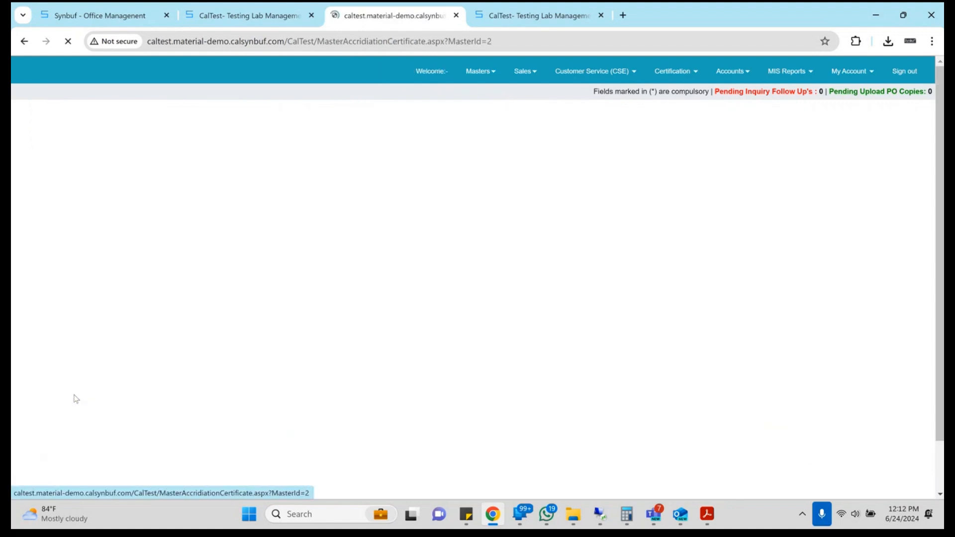
{"action": "left_click", "coordinate": [143, 213]}
{"action": "type", "text": "R-123"}
{"action": "key", "text": "Tab"}
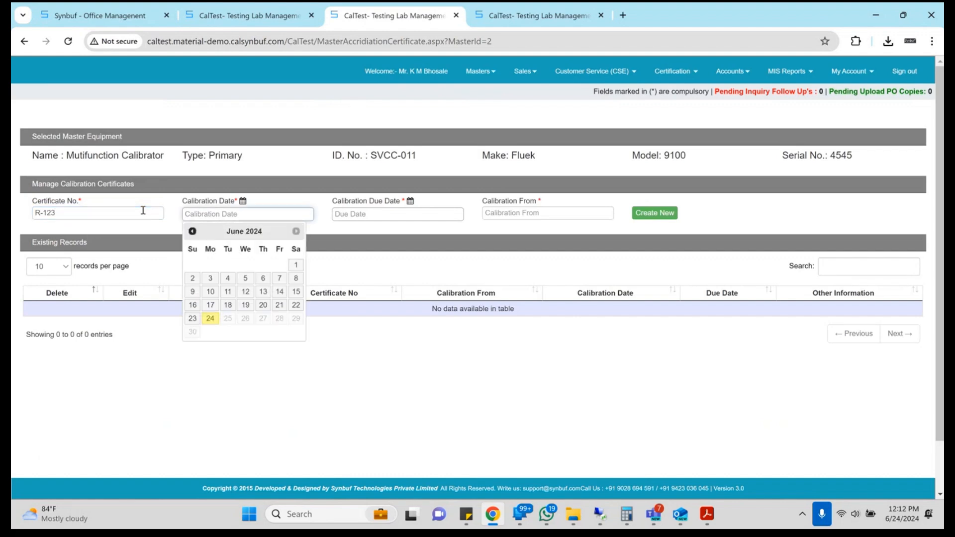
{"action": "key", "text": "Return"}
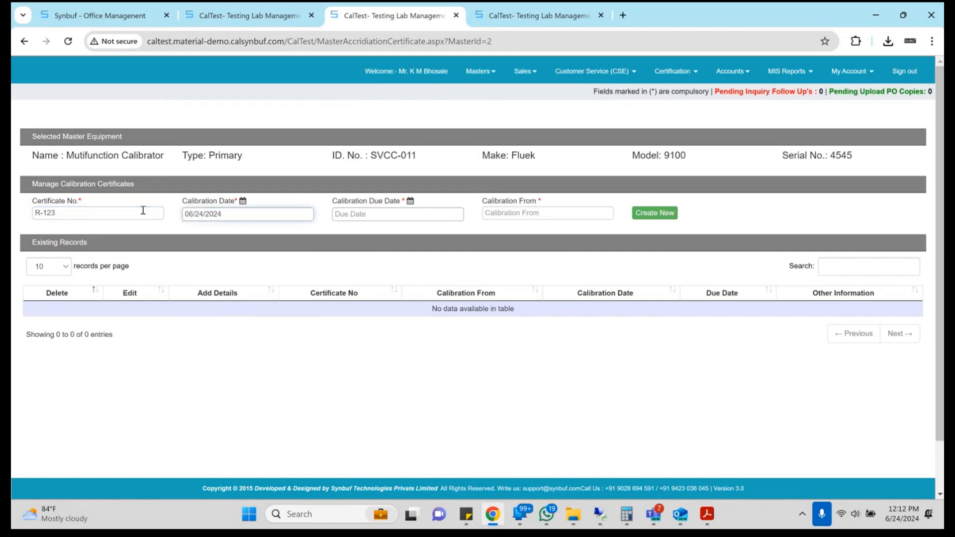
{"action": "left_click", "coordinate": [237, 214]}
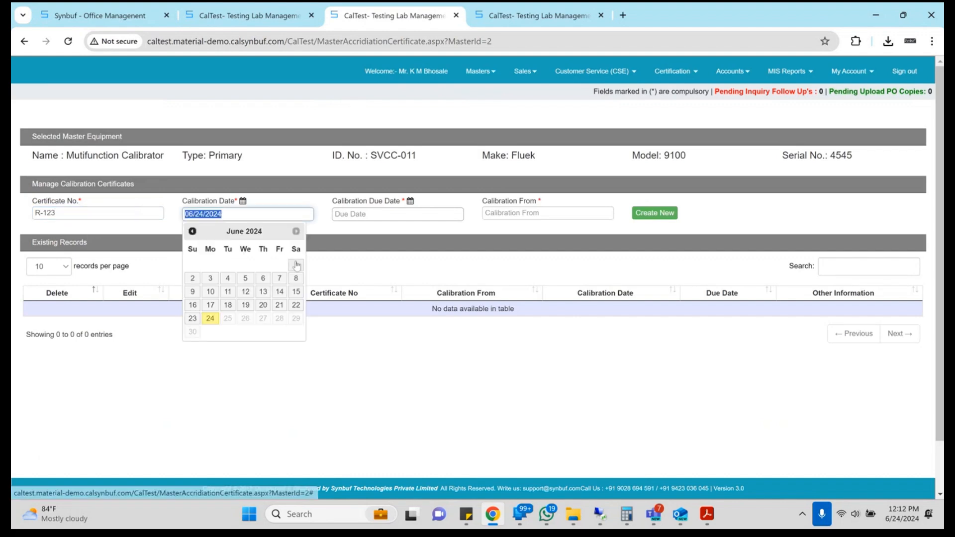
{"action": "left_click", "coordinate": [296, 265]}
- Set the calibration due date to 06/30/2024 and the calibration source to ARAI, create the certificate and close its page
{"action": "left_click", "coordinate": [417, 213]}
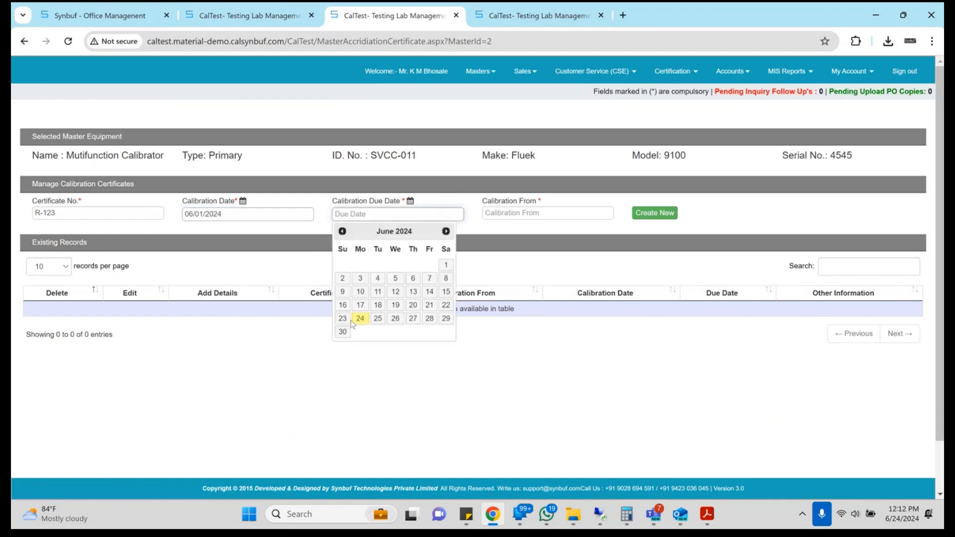
{"action": "left_click", "coordinate": [342, 331]}
{"action": "left_click", "coordinate": [528, 212]}
{"action": "type", "text": "A"}
{"action": "key", "text": "Down"}
{"action": "key", "text": "Tab"}
{"action": "key", "text": "Return"}
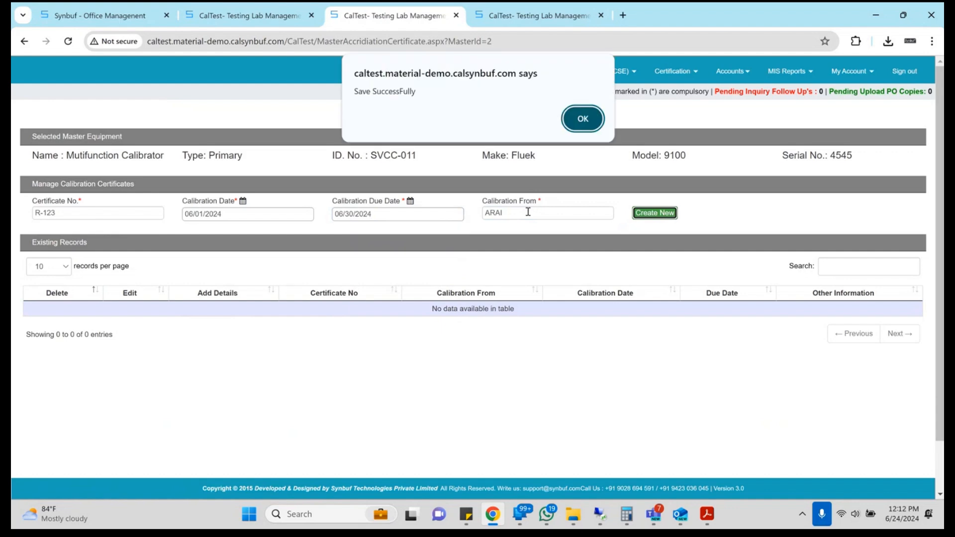
{"action": "key", "text": "Return"}
{"action": "left_click", "coordinate": [482, 273]}
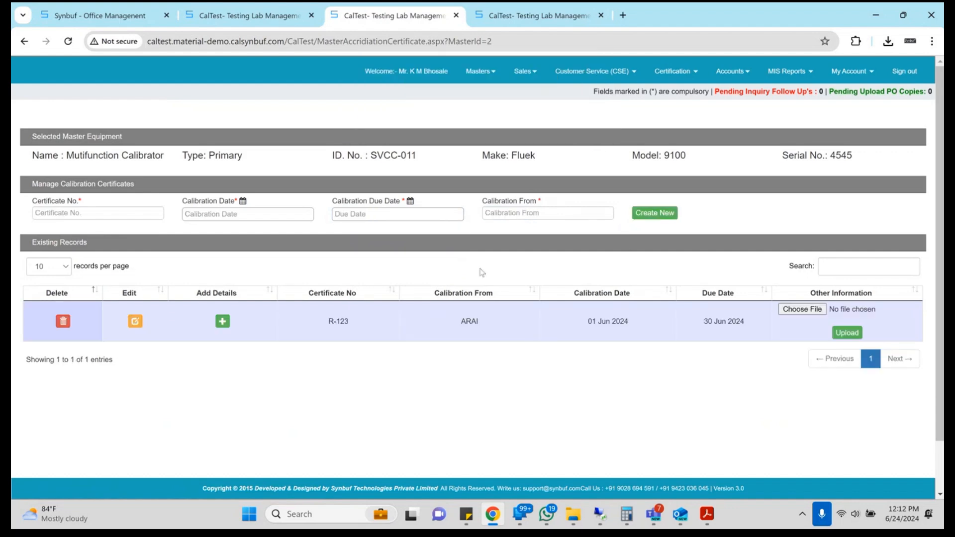
{"action": "key", "text": "ctrl+w"}
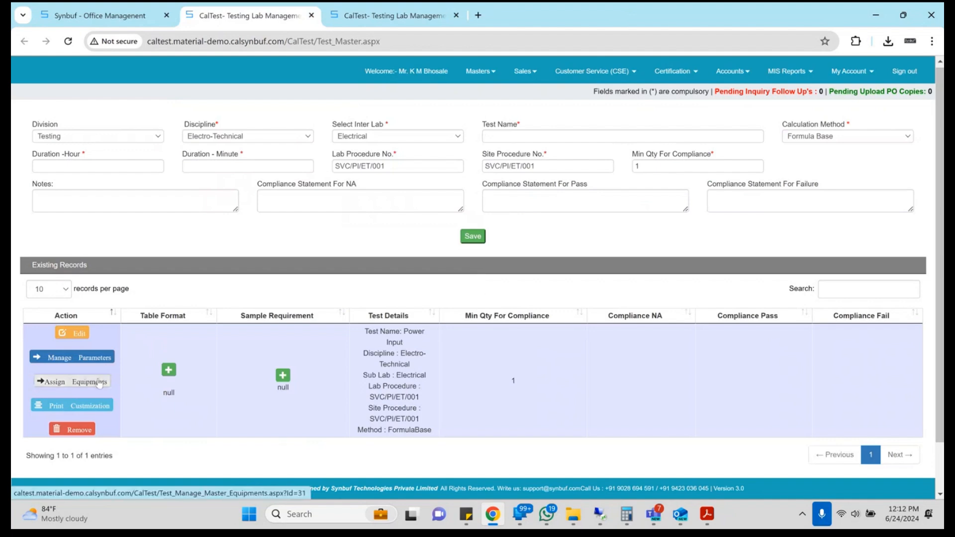
- Assign the Mutifunction Calibrator to the Power Input test and check its details among the assigned master equipment
{"action": "left_click", "coordinate": [99, 382]}
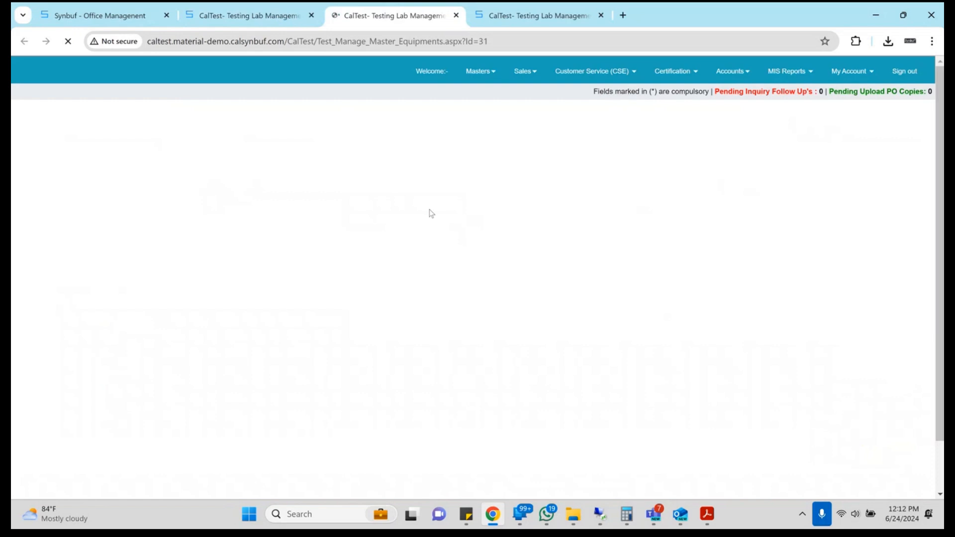
{"action": "left_click", "coordinate": [175, 206]}
{"action": "left_click", "coordinate": [472, 236]}
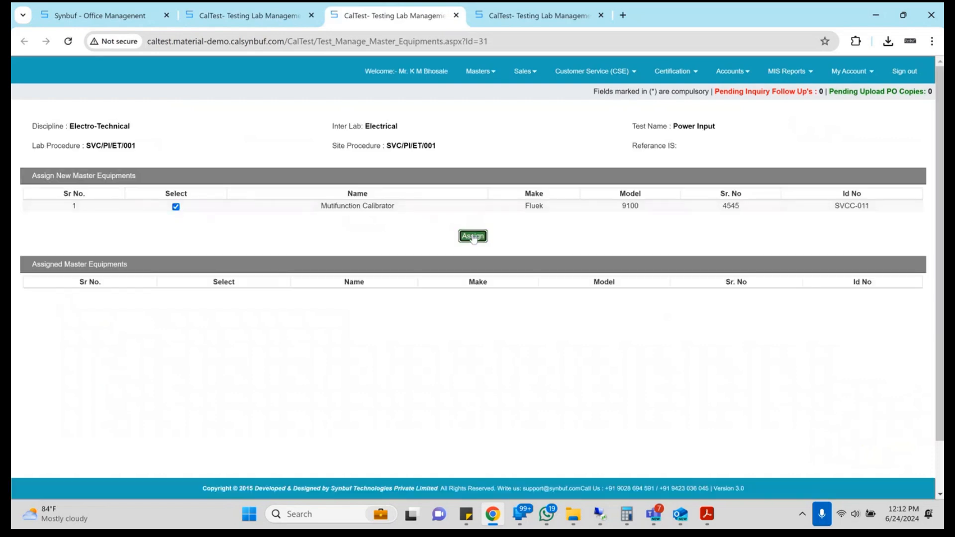
{"action": "key", "text": "Return"}
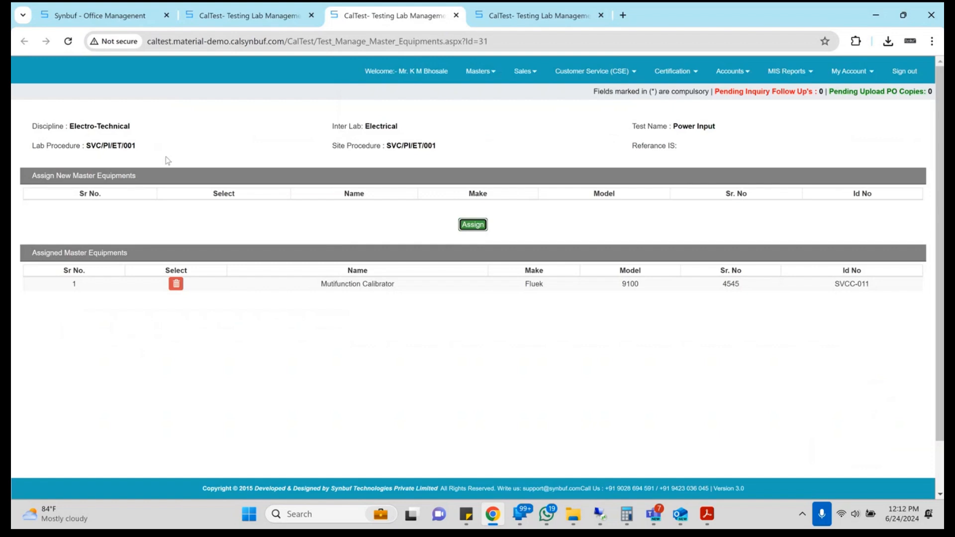
{"action": "left_click_drag", "start_coordinate": [167, 160], "coordinate": [106, 139]}
{"action": "left_click", "coordinate": [114, 206]}
{"action": "left_click_drag", "start_coordinate": [351, 282], "coordinate": [808, 294]}
{"action": "left_click", "coordinate": [854, 286]}
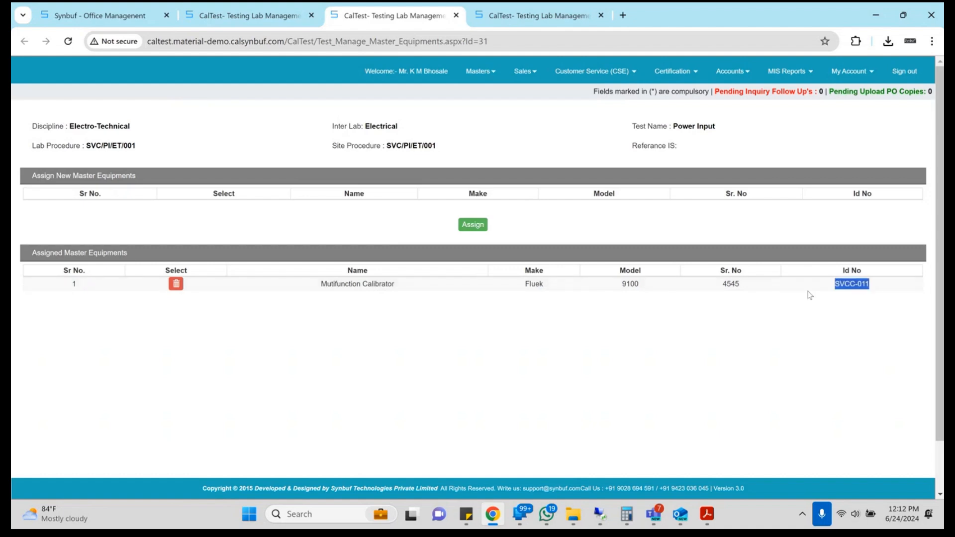
{"action": "left_click", "coordinate": [519, 302]}
{"action": "key", "text": "ctrl+w"}
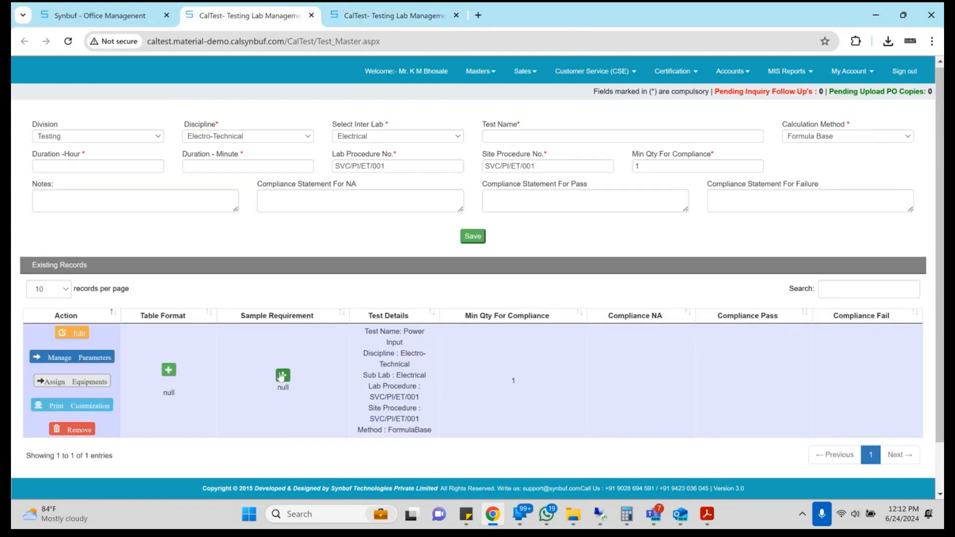
- Open the Power Input test's table format and examine the mains supply table in the SONOFF report PDF
{"action": "left_click", "coordinate": [170, 370]}
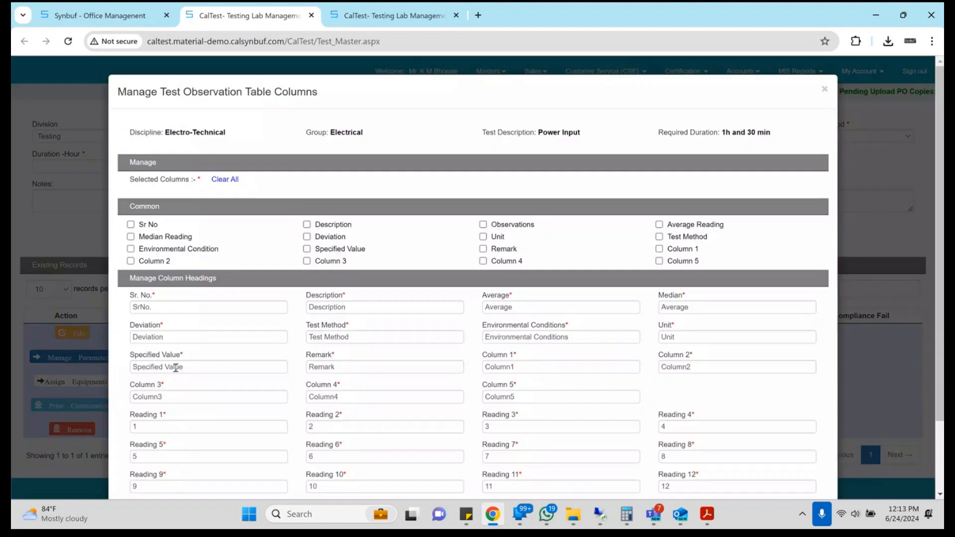
{"action": "mouse_move", "coordinate": [622, 507]}
{"action": "mouse_move", "coordinate": [706, 518]}
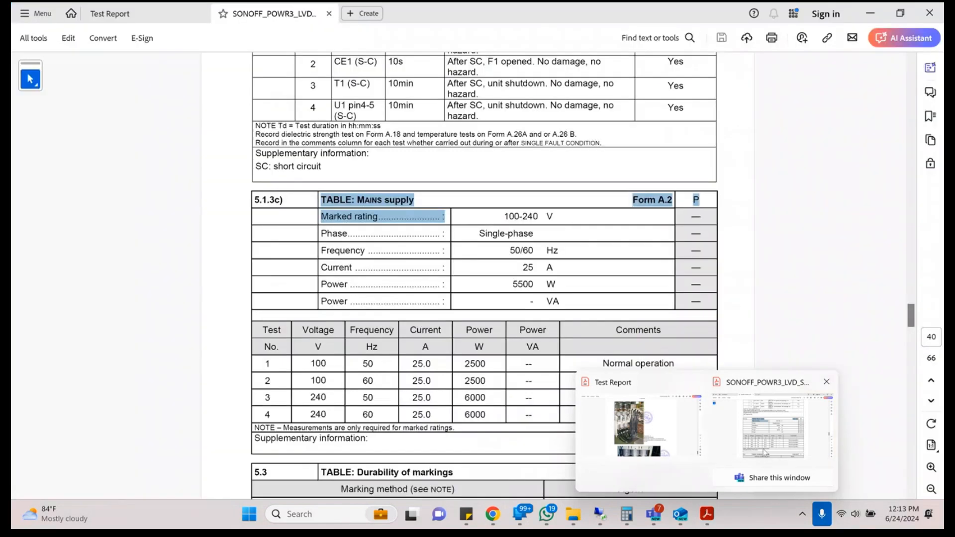
{"action": "left_click", "coordinate": [765, 453]}
{"action": "left_click_drag", "start_coordinate": [321, 216], "coordinate": [378, 217]}
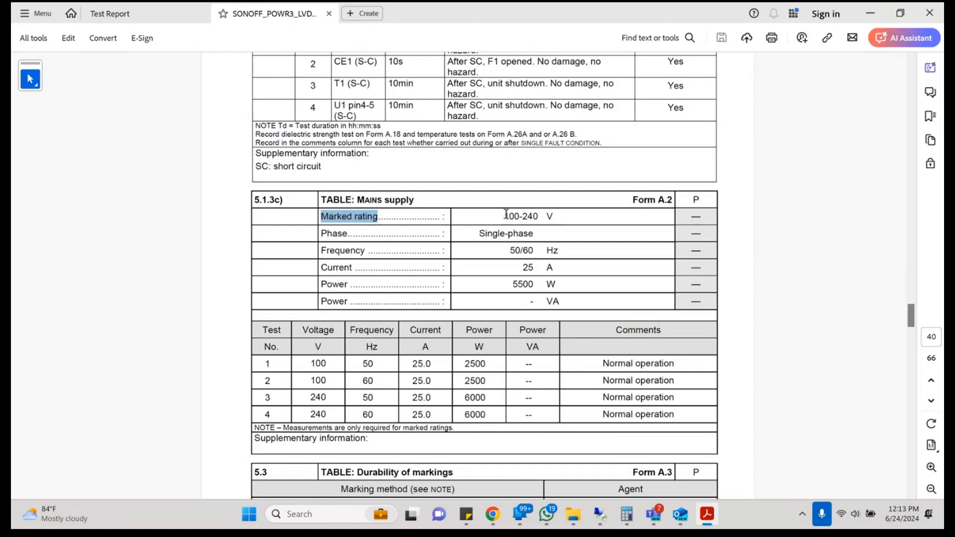
{"action": "left_click_drag", "start_coordinate": [506, 216], "coordinate": [543, 215]}
{"action": "left_click", "coordinate": [699, 214]}
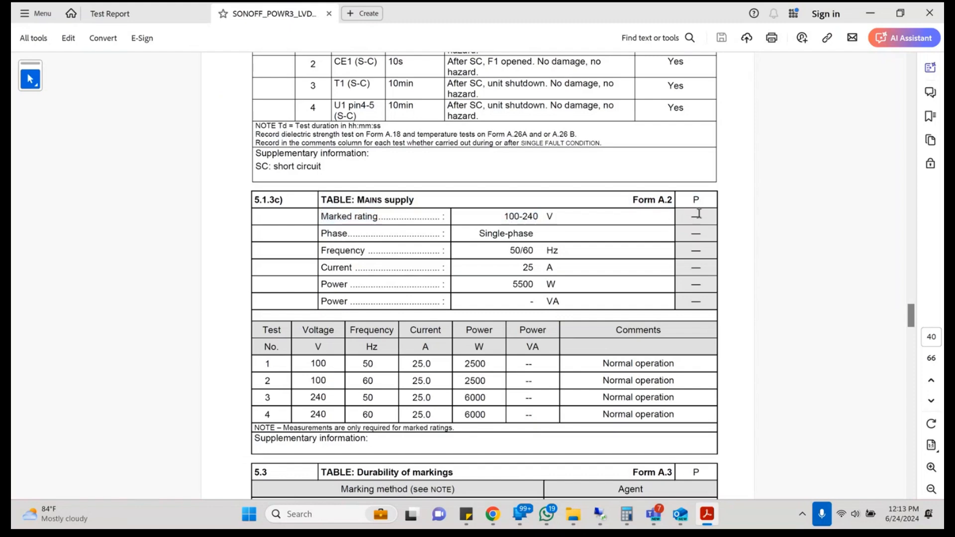
{"action": "left_click_drag", "start_coordinate": [699, 214], "coordinate": [675, 447]}
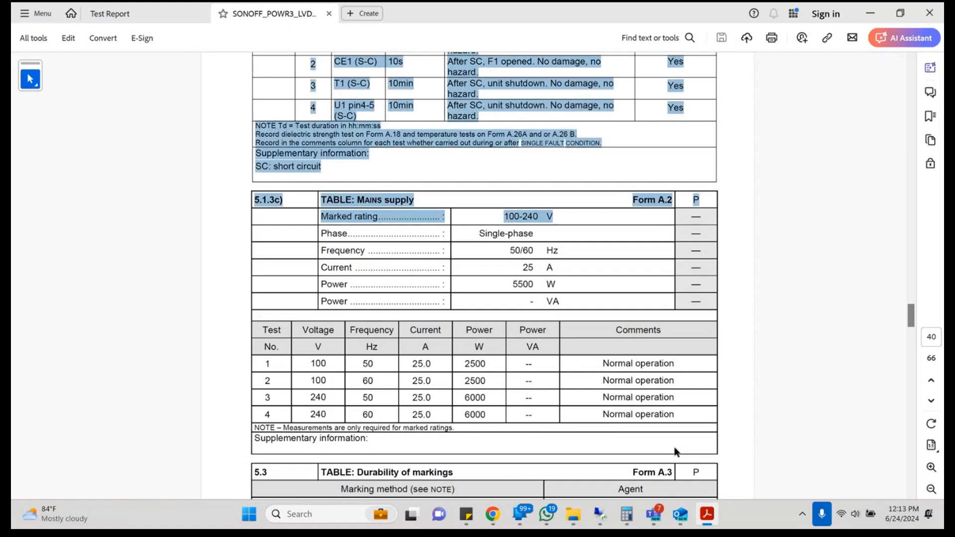
- Return to the browser and try the columns Sr No, Description, Specified Value and Observations for the observation table
{"action": "left_click", "coordinate": [494, 516]}
{"action": "left_click", "coordinate": [130, 224]}
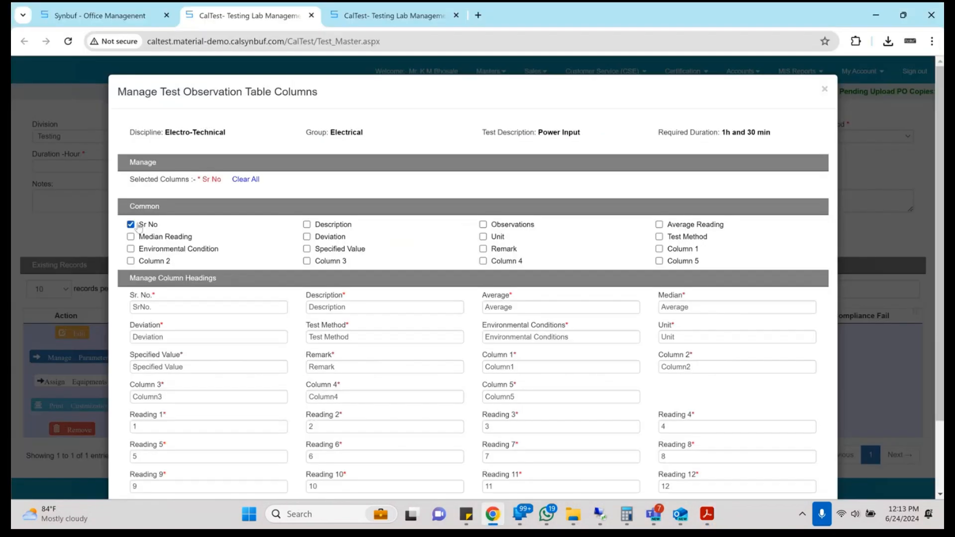
{"action": "left_click", "coordinate": [330, 226]}
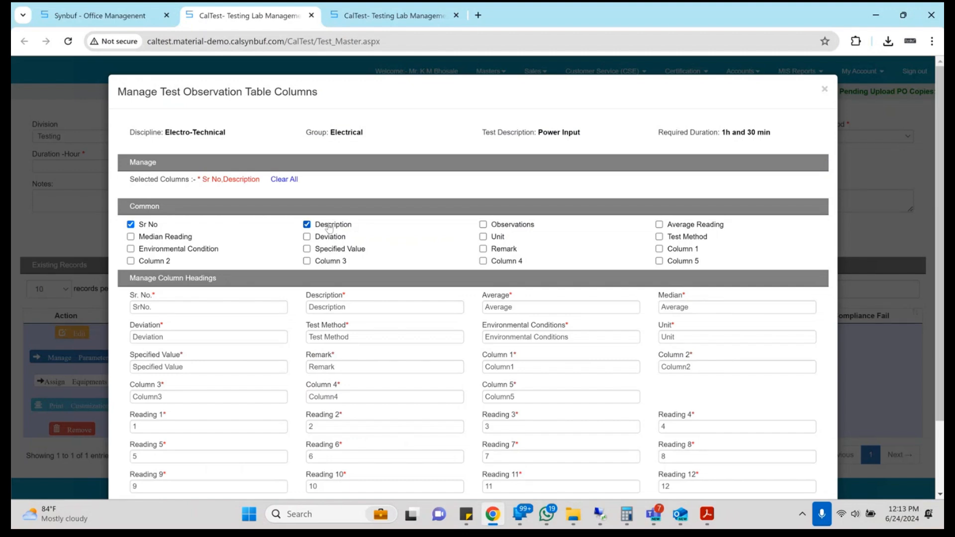
{"action": "left_click", "coordinate": [329, 254]}
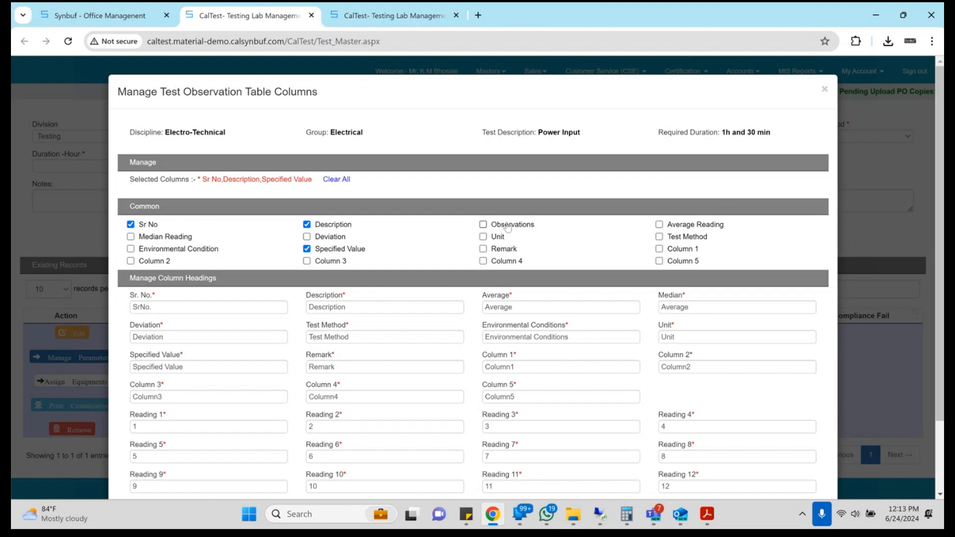
{"action": "left_click", "coordinate": [712, 229]}
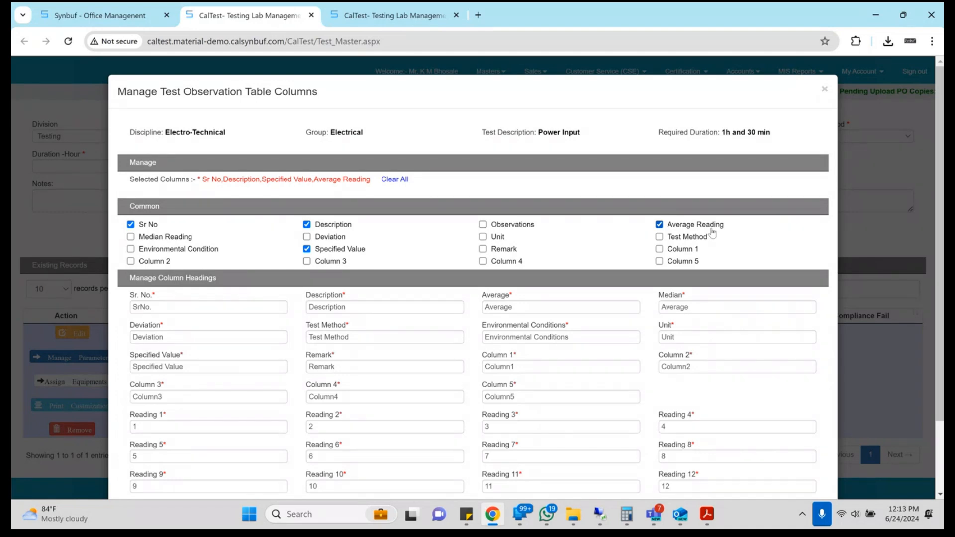
{"action": "key", "text": "alt+Tab"}
{"action": "key", "text": "alt+Tab"}
{"action": "left_click", "coordinate": [686, 230]}
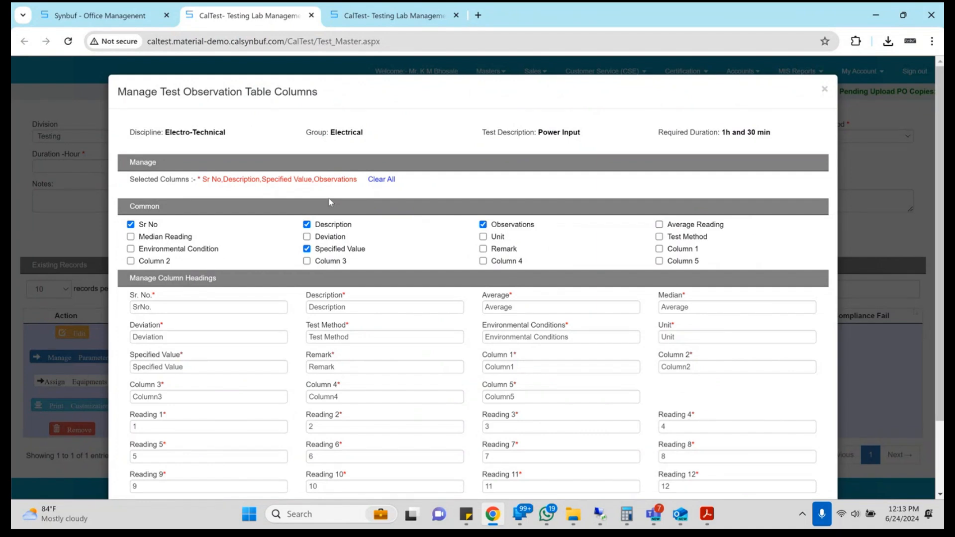
- Recheck the PDF's mains supply table, add the Test Method column, and clear the whole column selection
{"action": "key", "text": "alt+Tab"}
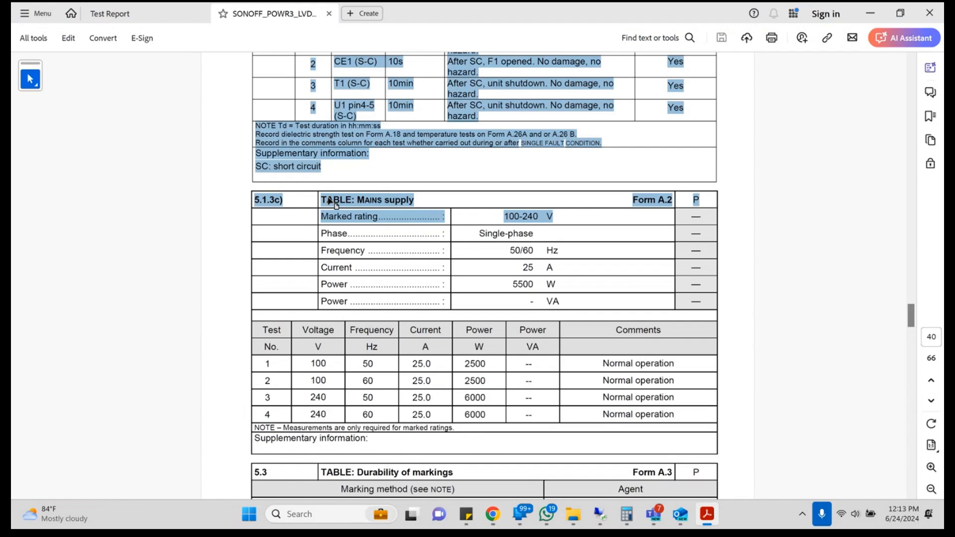
{"action": "key", "text": "alt+Tab"}
{"action": "key", "text": "alt+Tab"}
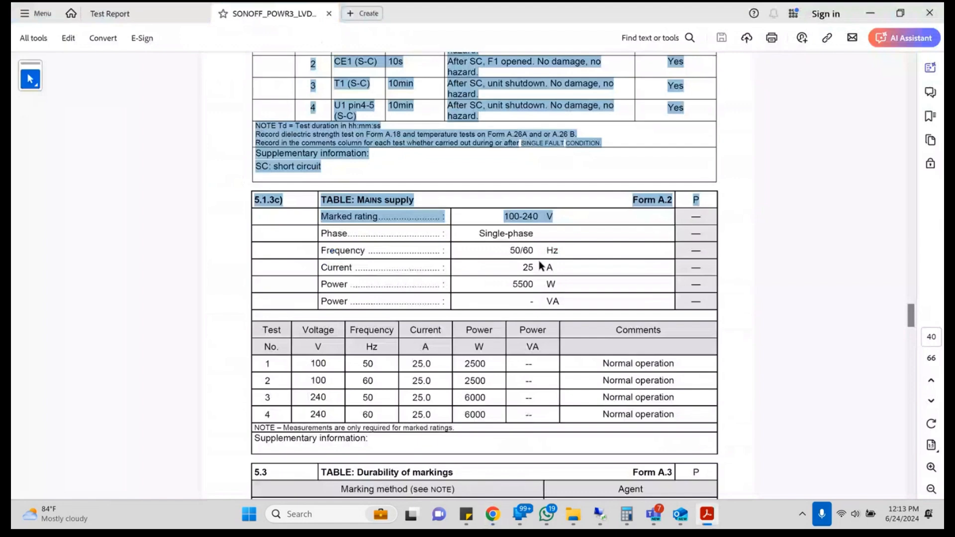
{"action": "key", "text": "alt+Tab"}
{"action": "left_click", "coordinate": [659, 237]}
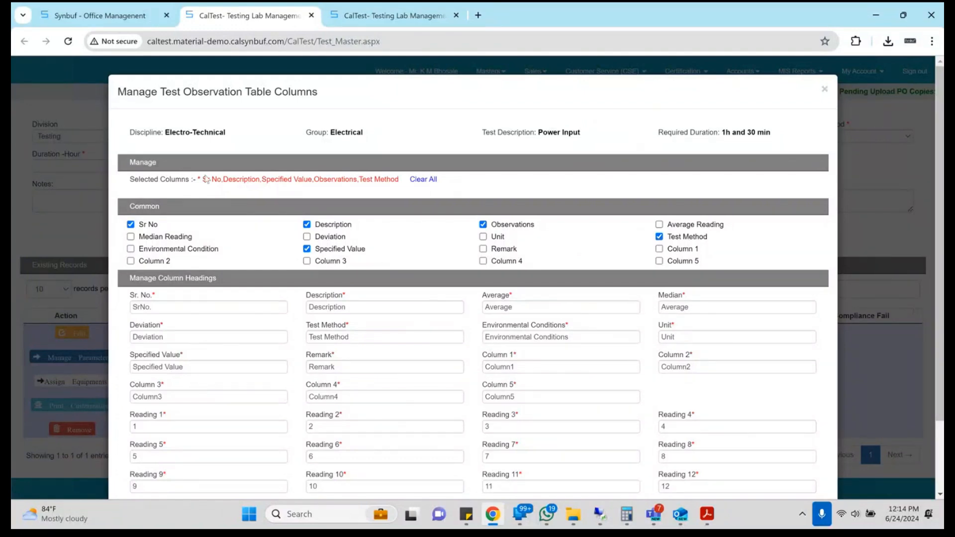
{"action": "left_click_drag", "start_coordinate": [207, 180], "coordinate": [368, 180]}
{"action": "left_click", "coordinate": [434, 180]}
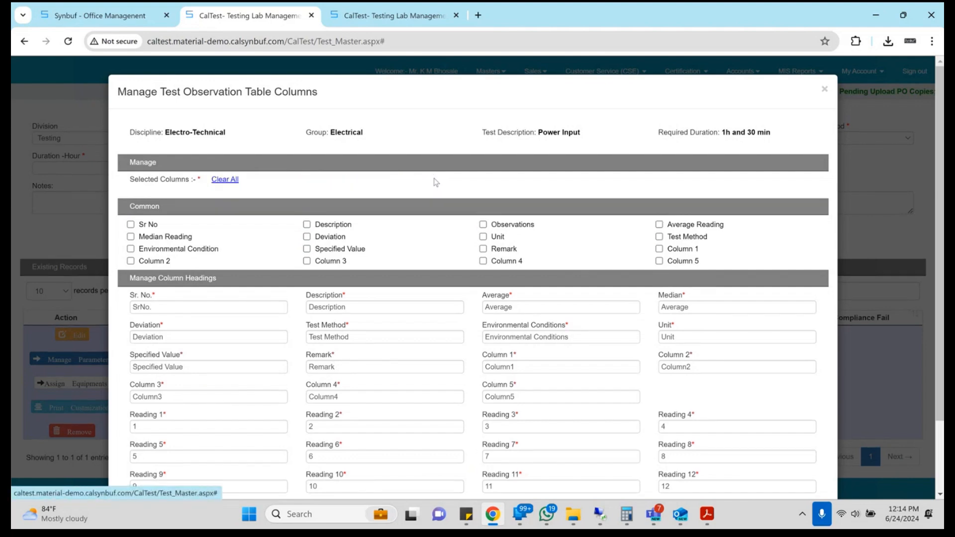
- Select the observation table columns in the order Sr No, Description, Test Method, Specified Value, Observations
{"action": "left_click", "coordinate": [146, 226]}
{"action": "left_click", "coordinate": [321, 225]}
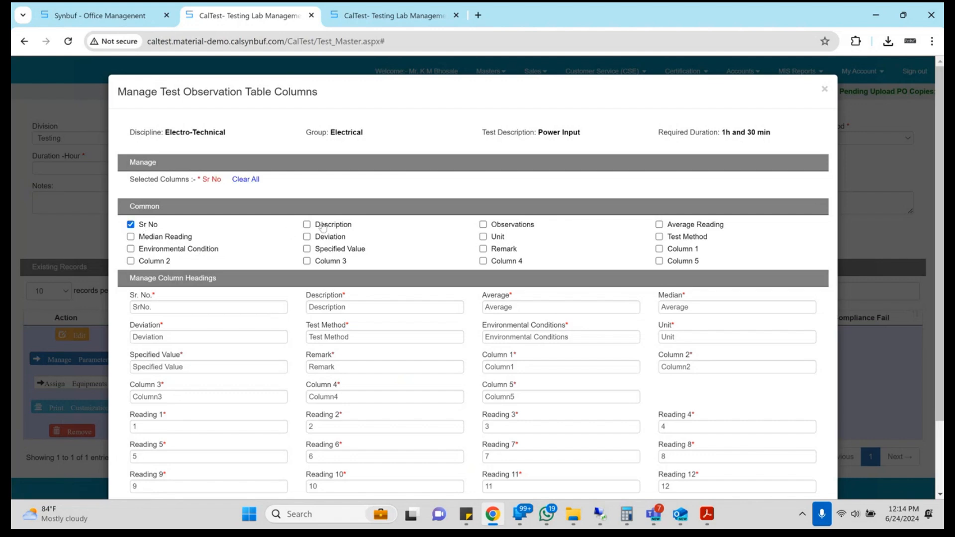
{"action": "left_click", "coordinate": [694, 237]}
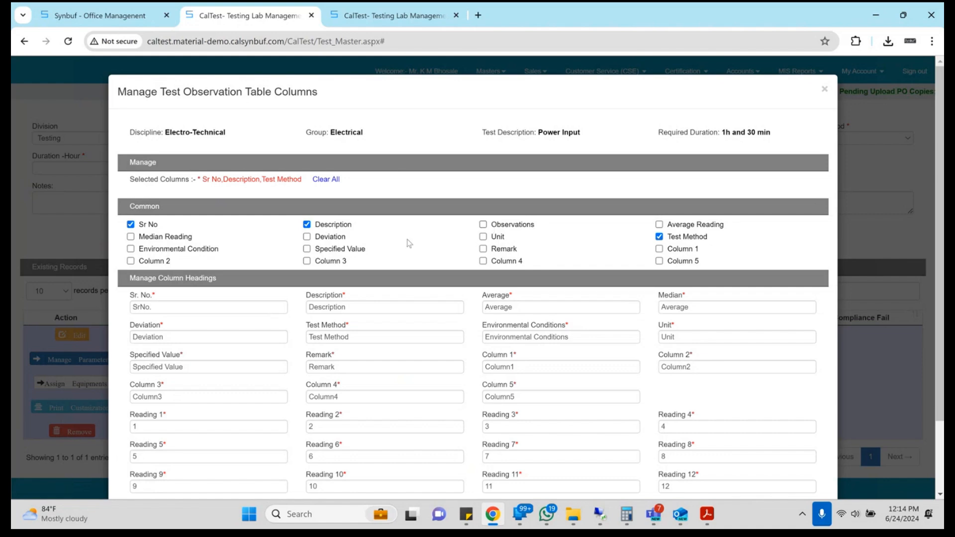
{"action": "left_click", "coordinate": [335, 249]}
{"action": "left_click", "coordinate": [495, 226]}
{"action": "scroll", "coordinate": [496, 231], "scroll_direction": "down", "scroll_amount": 3}
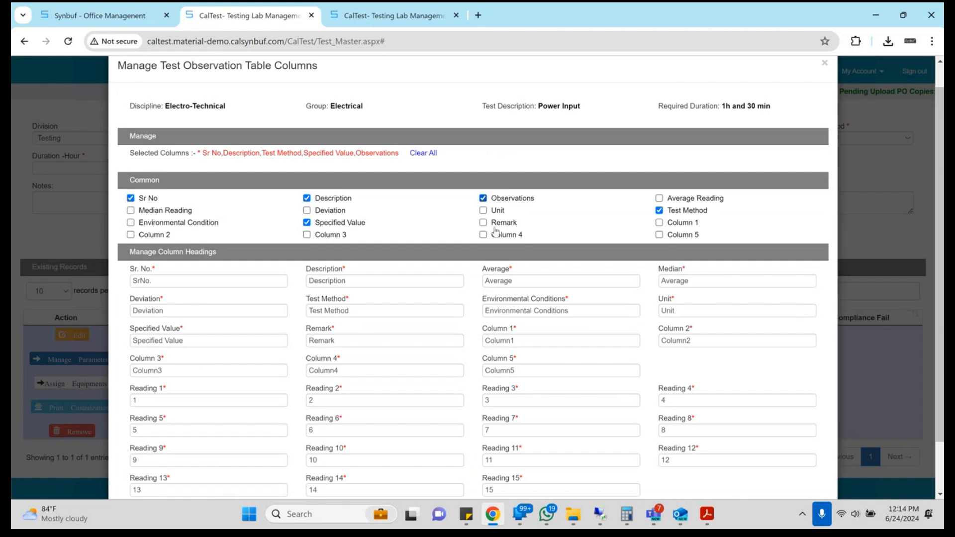
- Keep the default column headings, save the Power Input test's observation table format and review its record
{"action": "double_click", "coordinate": [401, 231]}
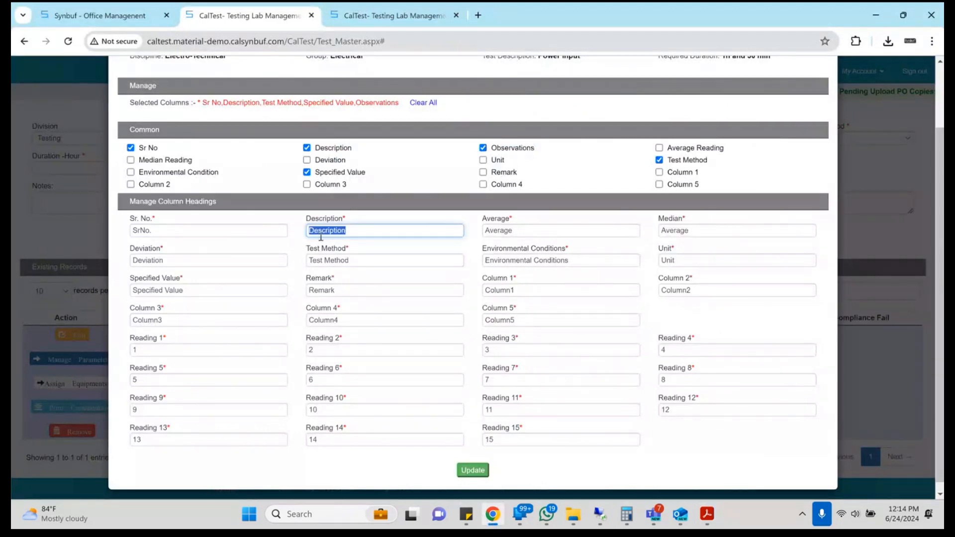
{"action": "left_click", "coordinate": [345, 265]}
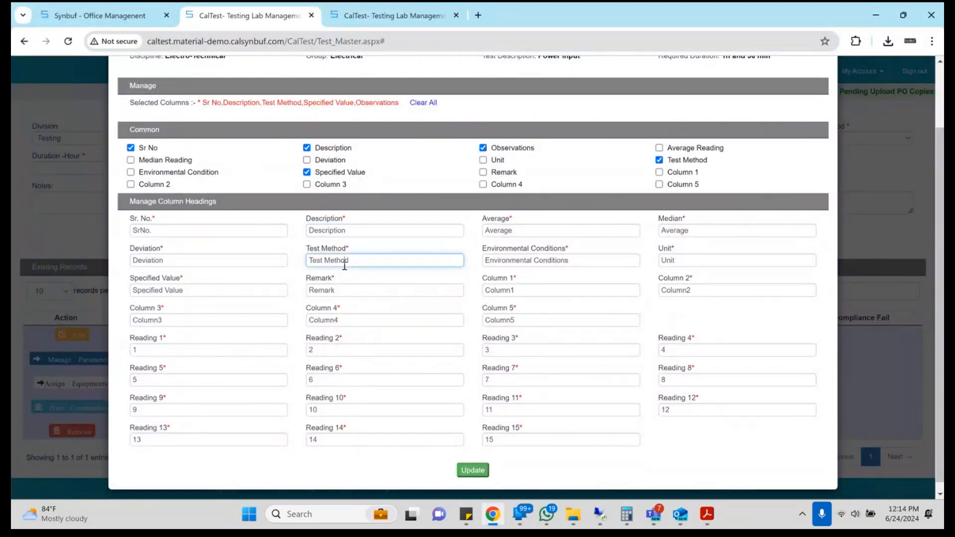
{"action": "scroll", "coordinate": [345, 266], "scroll_direction": "down", "scroll_amount": 1}
{"action": "left_click", "coordinate": [473, 462]}
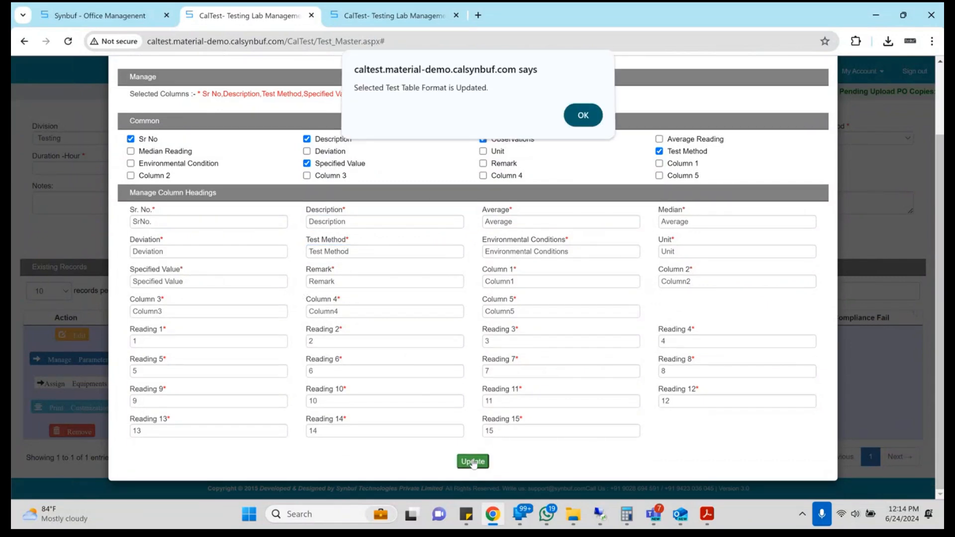
{"action": "key", "text": "Return"}
{"action": "triple_click", "coordinate": [209, 405]}
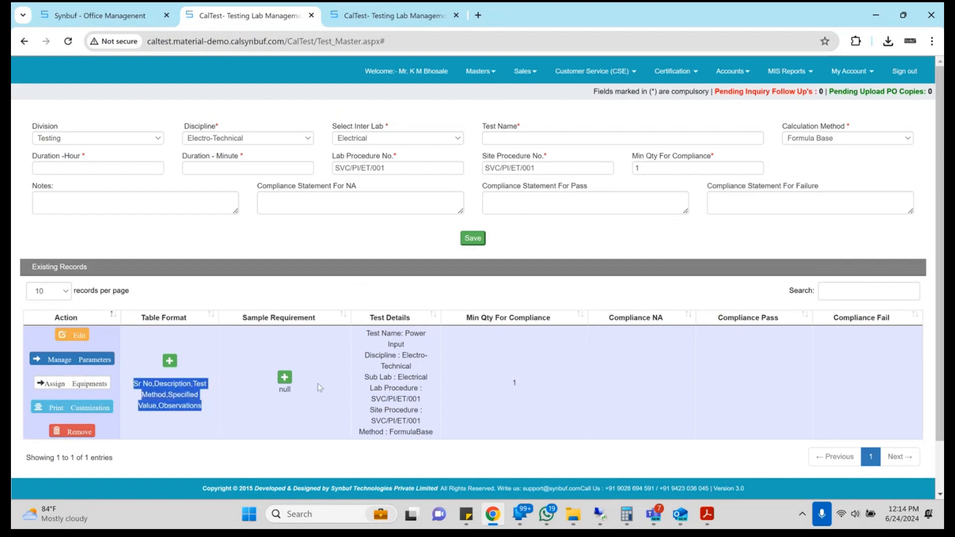
{"action": "triple_click", "coordinate": [366, 377]}
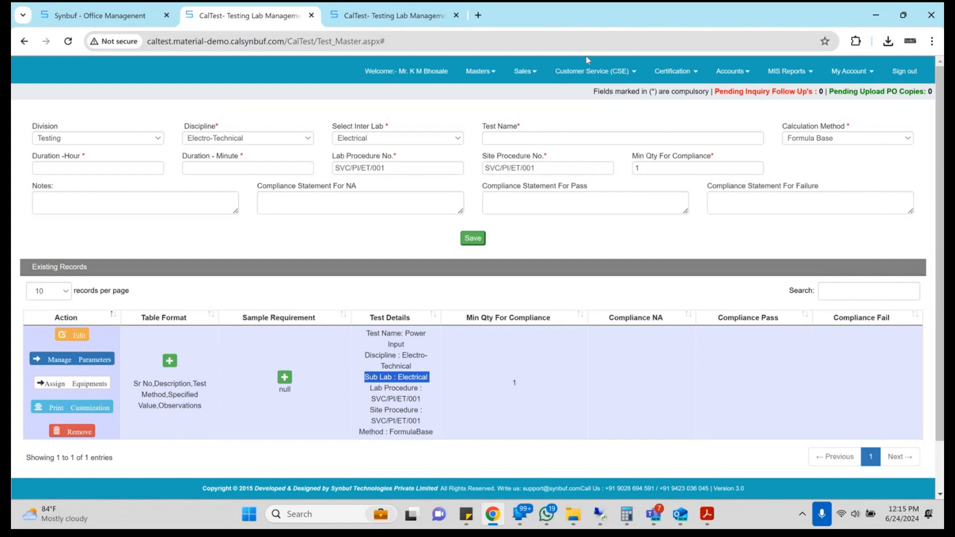
- Start a new Testing job in Job Management with a sales person, 1 sample and Shenzhen Sonoff Technologies ltd. as customer
{"action": "left_click", "coordinate": [620, 73]}
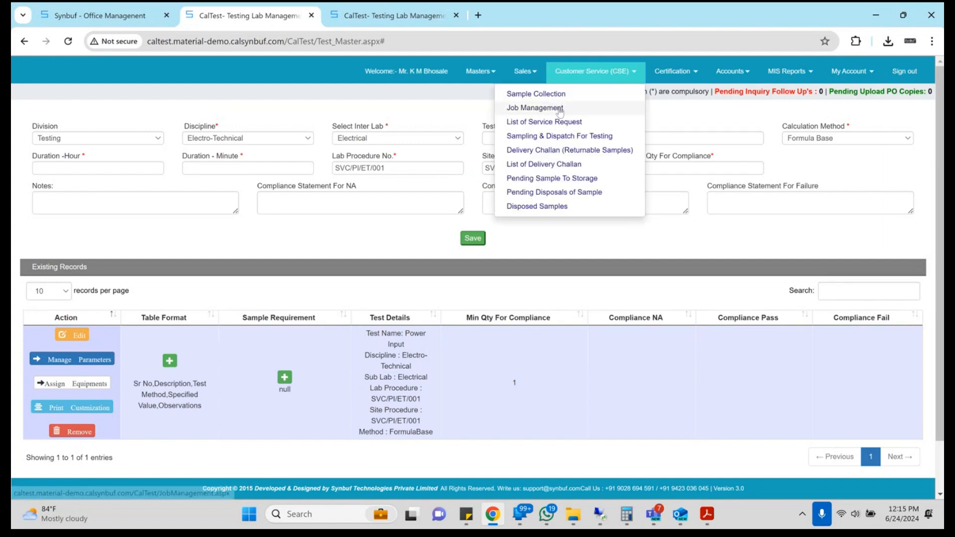
{"action": "left_click", "coordinate": [559, 105]}
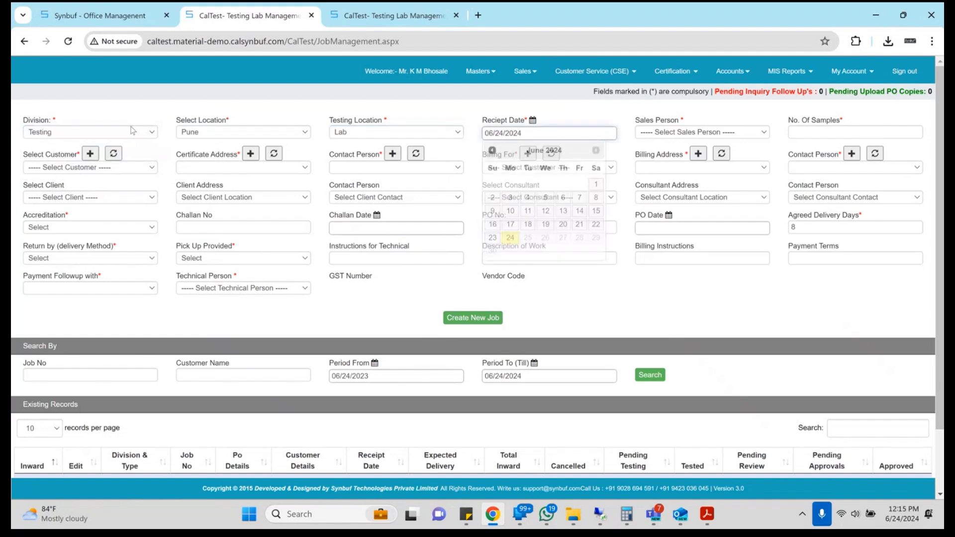
{"action": "type", "text": "1"}
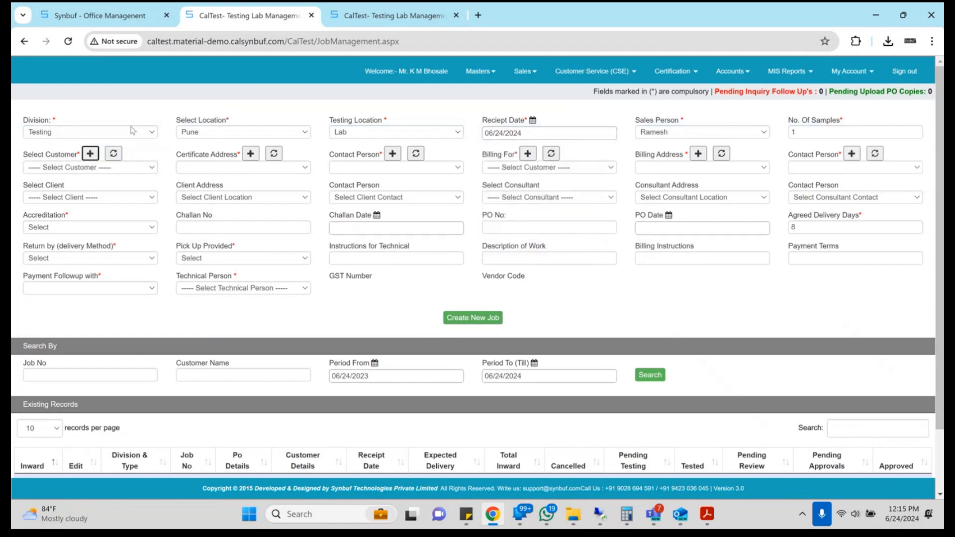
{"action": "left_click", "coordinate": [140, 168]}
{"action": "key", "text": "Down"}
{"action": "key", "text": "Return"}
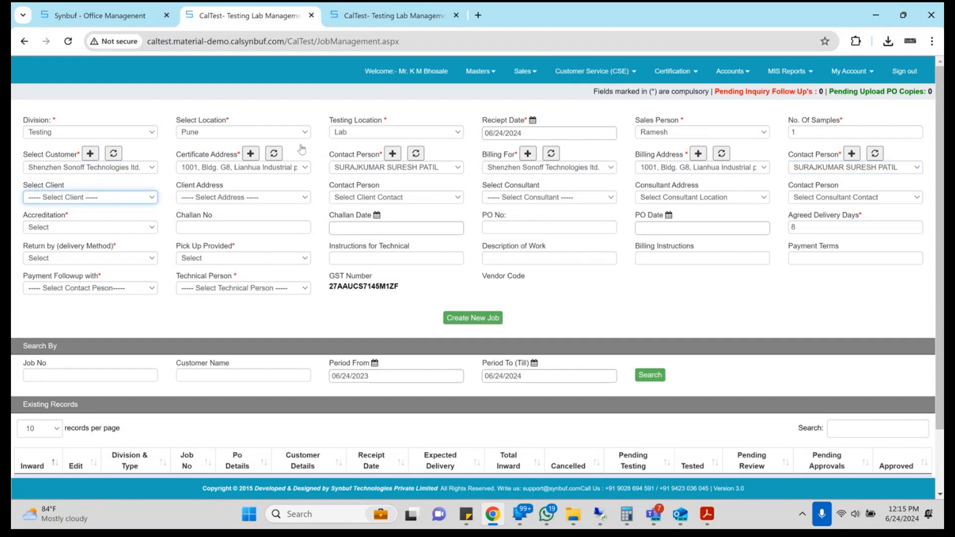
- Set the job's accreditation to NABL, the return delivery method to Courier and Pick Up Provided to Yes
{"action": "triple_click", "coordinate": [492, 187]}
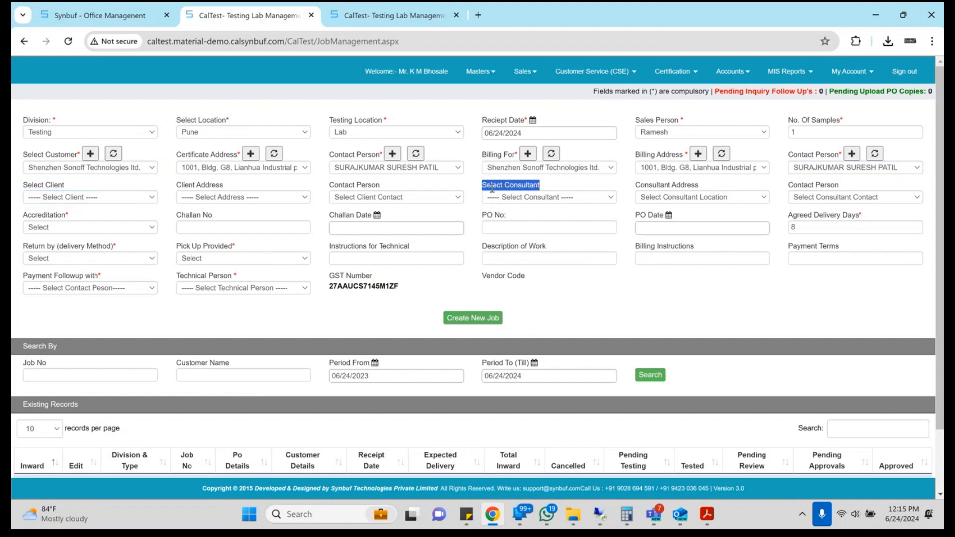
{"action": "left_click", "coordinate": [77, 228]}
{"action": "key", "text": "Down"}
{"action": "key", "text": "Down"}
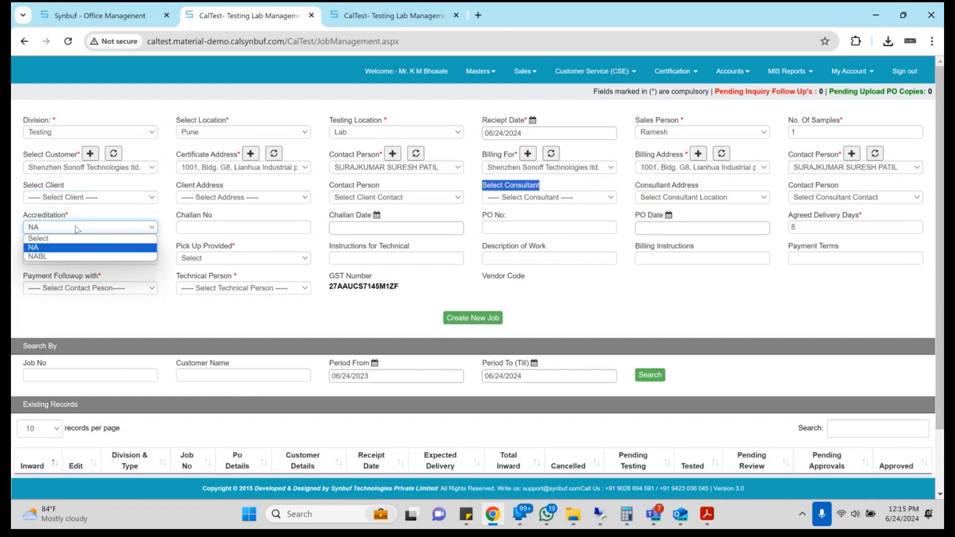
{"action": "key", "text": "Return"}
{"action": "key", "text": "Tab"}
{"action": "key", "text": "Tab"}
{"action": "key", "text": "Tab"}
{"action": "key", "text": "Tab"}
{"action": "key", "text": "Tab"}
{"action": "key", "text": "Down"}
{"action": "key", "text": "Tab"}
{"action": "key", "text": "Down"}
{"action": "key", "text": "Tab"}
{"action": "key", "text": "Tab"}
{"action": "key", "text": "Tab"}
{"action": "key", "text": "Tab"}
{"action": "key", "text": "Tab"}
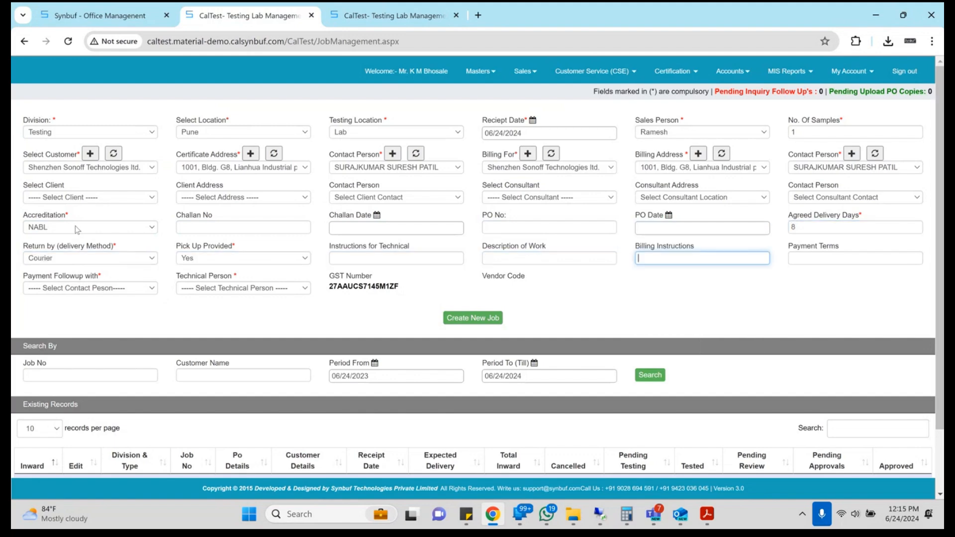
- Choose the payment follow-up contact and the technical person, and create the new job
{"action": "key", "text": "Down"}
{"action": "key", "text": "Tab"}
{"action": "key", "text": "Down"}
{"action": "key", "text": "Tab"}
{"action": "key", "text": "Return"}
{"action": "key", "text": "Return"}
{"action": "scroll", "coordinate": [77, 230], "scroll_direction": "down", "scroll_amount": 2}
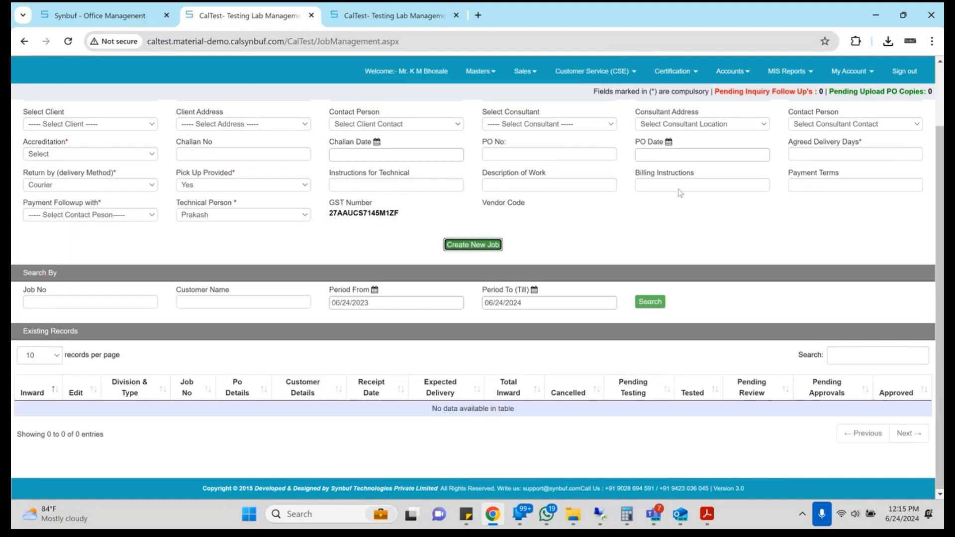
- Open user management in a separate tab and assign the Testing division's Electrical lab to the Director's user account
{"action": "left_click", "coordinate": [841, 85]}
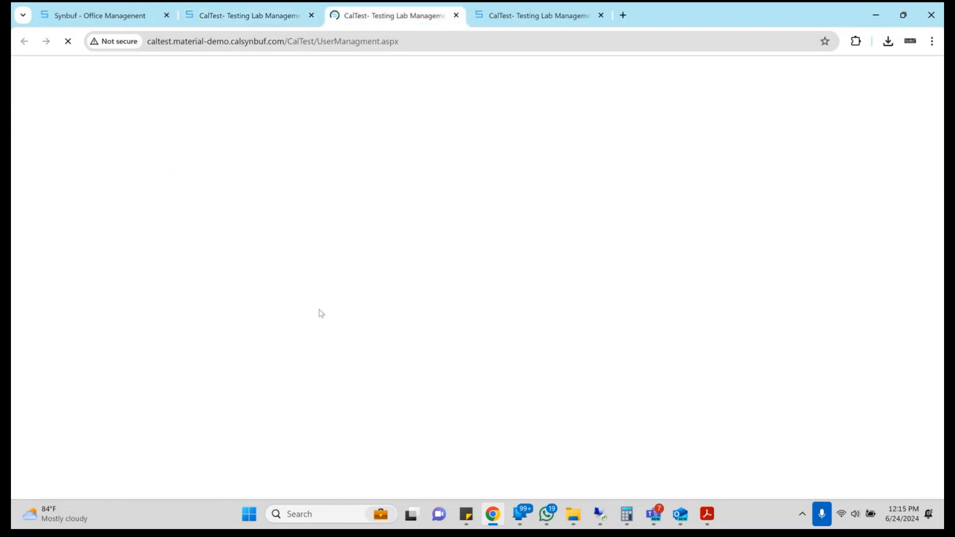
{"action": "scroll", "coordinate": [321, 314], "scroll_direction": "down", "scroll_amount": 3}
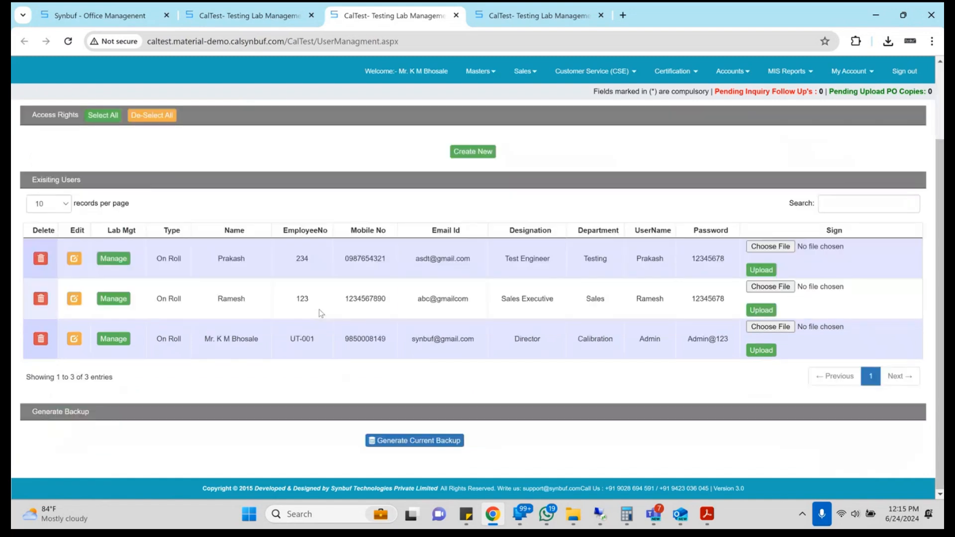
{"action": "left_click", "coordinate": [114, 339]}
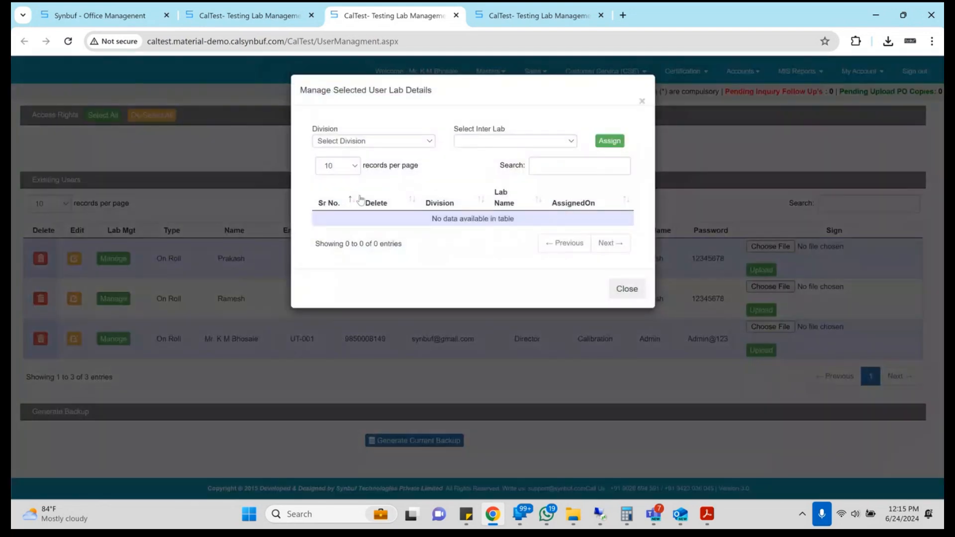
{"action": "left_click", "coordinate": [415, 137]}
{"action": "left_click", "coordinate": [418, 163]}
{"action": "key", "text": "Return"}
{"action": "key", "text": "Return"}
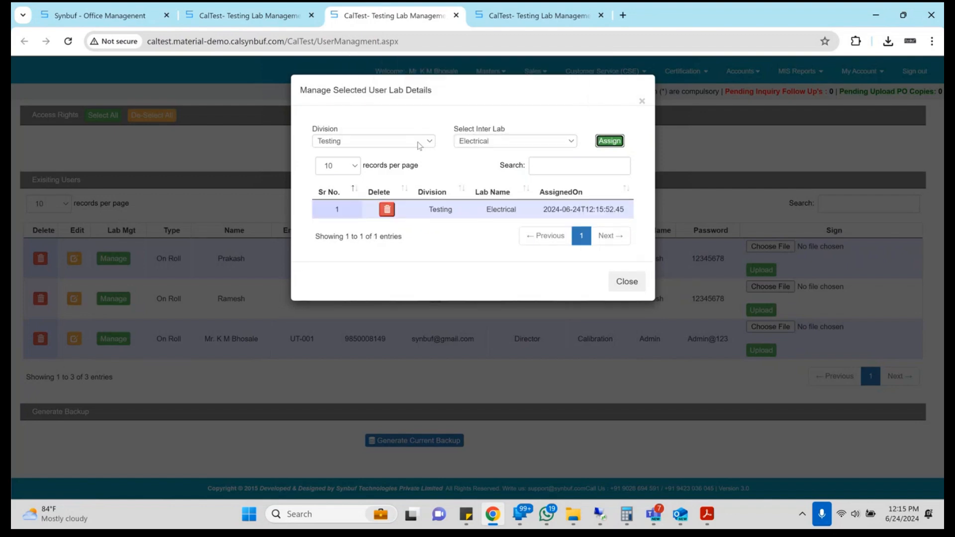
- Return to the job list, check the new Shenzhen Sonoff job's record and open its sample inward page
{"action": "left_click", "coordinate": [266, 6]}
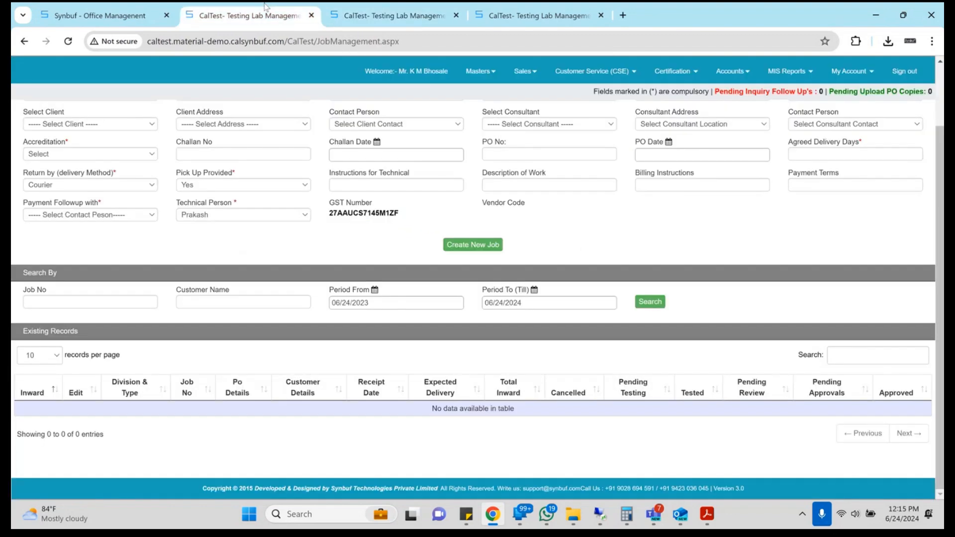
{"action": "scroll", "coordinate": [340, 208], "scroll_direction": "down", "scroll_amount": 4}
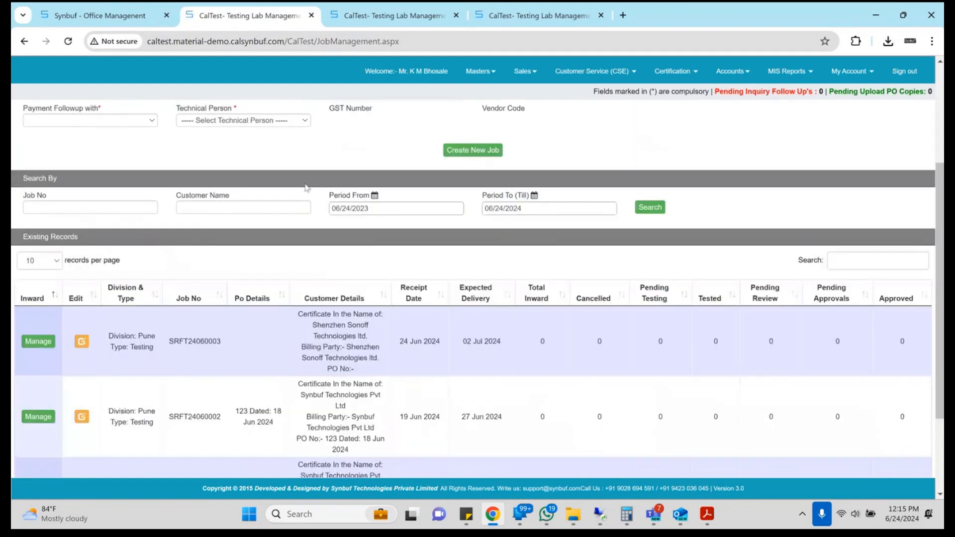
{"action": "left_click_drag", "start_coordinate": [340, 209], "coordinate": [357, 247]}
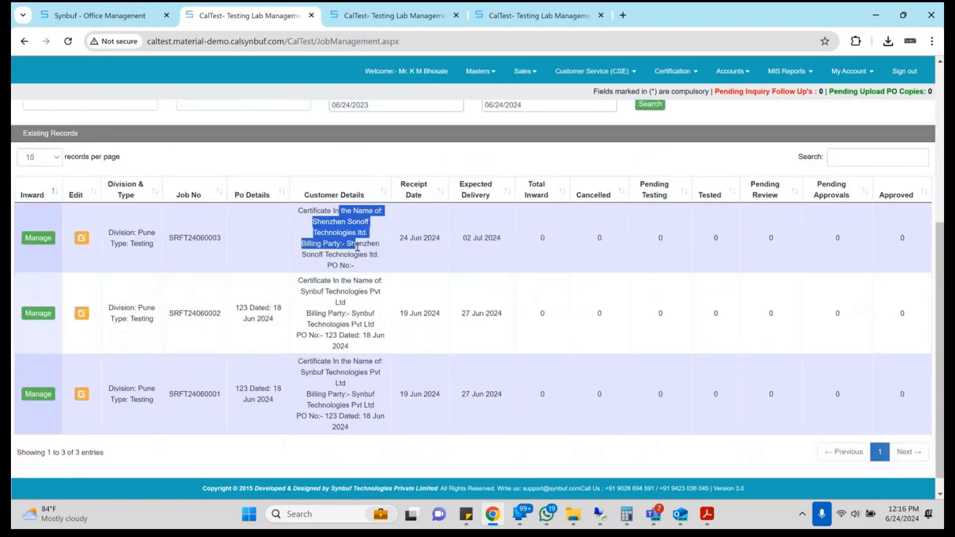
{"action": "left_click_drag", "start_coordinate": [537, 247], "coordinate": [699, 247]}
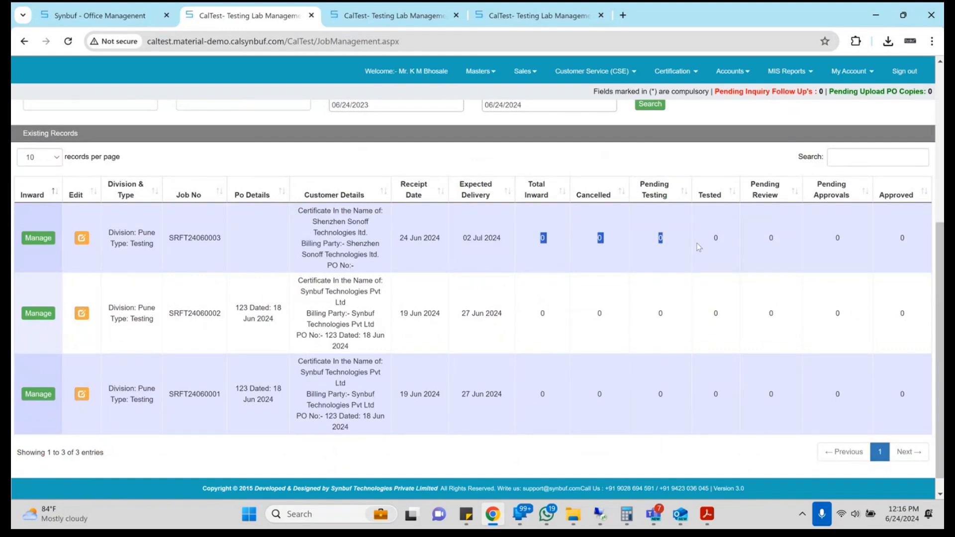
{"action": "left_click", "coordinate": [39, 244]}
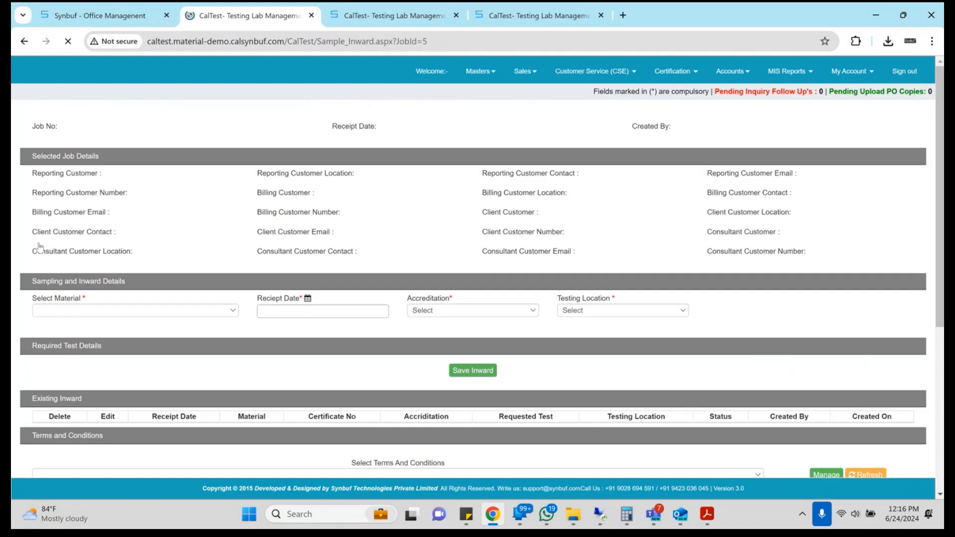
- Select Wi-fi Smart Switch with Energy Monitoring as the inward material and review its product detail fields
{"action": "scroll", "coordinate": [314, 184], "scroll_direction": "down", "scroll_amount": 3}
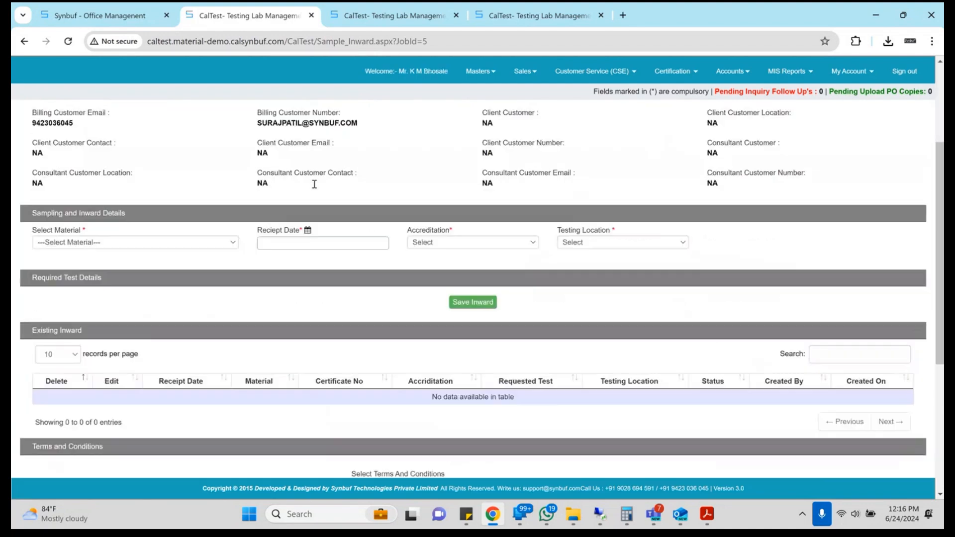
{"action": "left_click", "coordinate": [219, 247]}
{"action": "key", "text": "Down"}
{"action": "key", "text": "Down"}
{"action": "key", "text": "Return"}
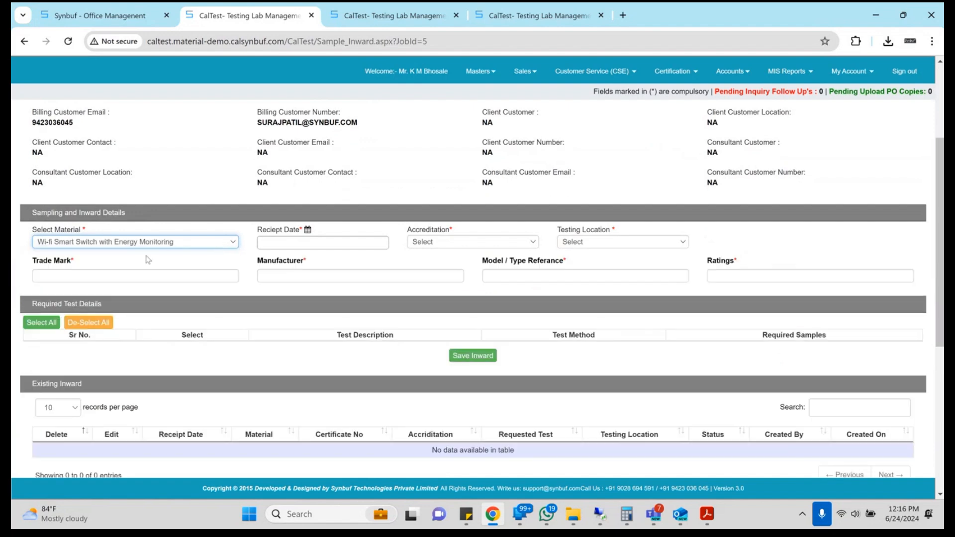
{"action": "left_click_drag", "start_coordinate": [53, 261], "coordinate": [352, 263]}
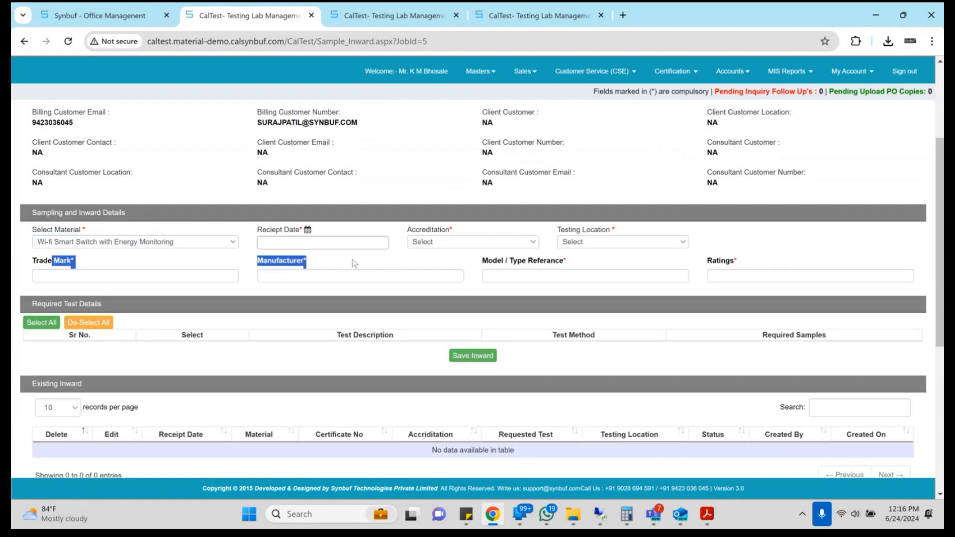
{"action": "left_click", "coordinate": [353, 263]}
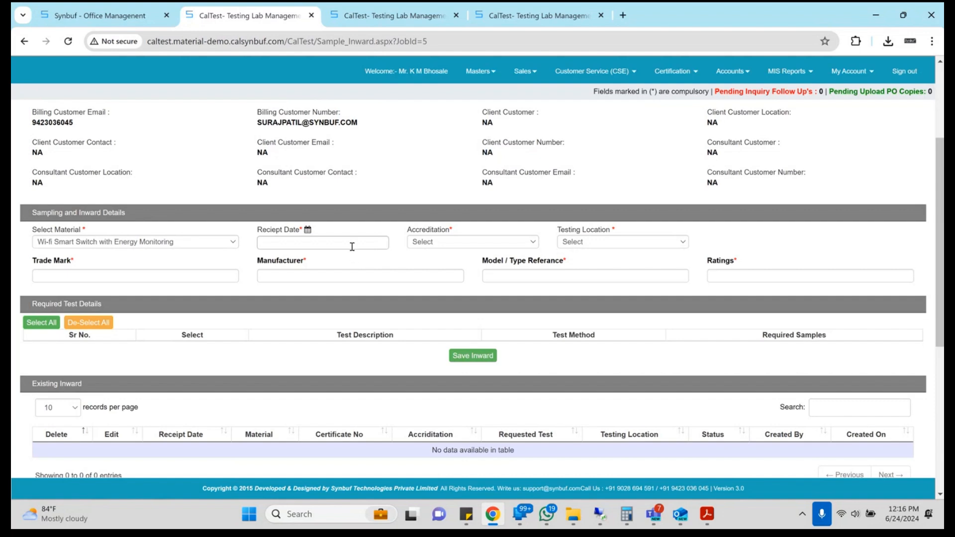
- Set the inward's receipt date to 06/24/2024, accreditation to NABL and testing location to Lab
{"action": "left_click", "coordinate": [352, 247]}
{"action": "key", "text": "Return"}
{"action": "key", "text": "Tab"}
{"action": "key", "text": "Down"}
{"action": "key", "text": "Down"}
{"action": "key", "text": "Tab"}
{"action": "key", "text": "Down"}
{"action": "key", "text": "Tab"}
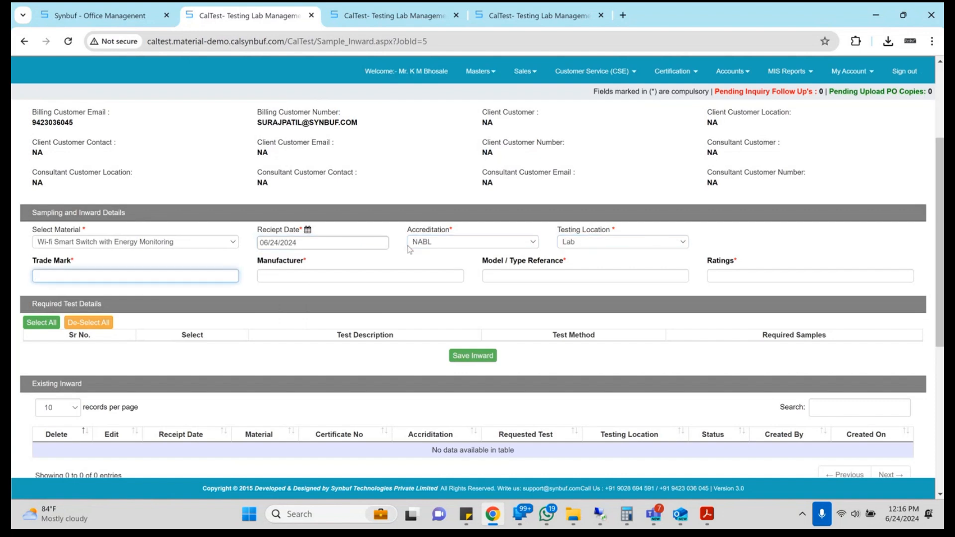
- Look up the product details on page 2 of the SONOFF report PDF and enter SONOFF as the inward's Trade Mark
{"action": "key", "text": "alt+Tab"}
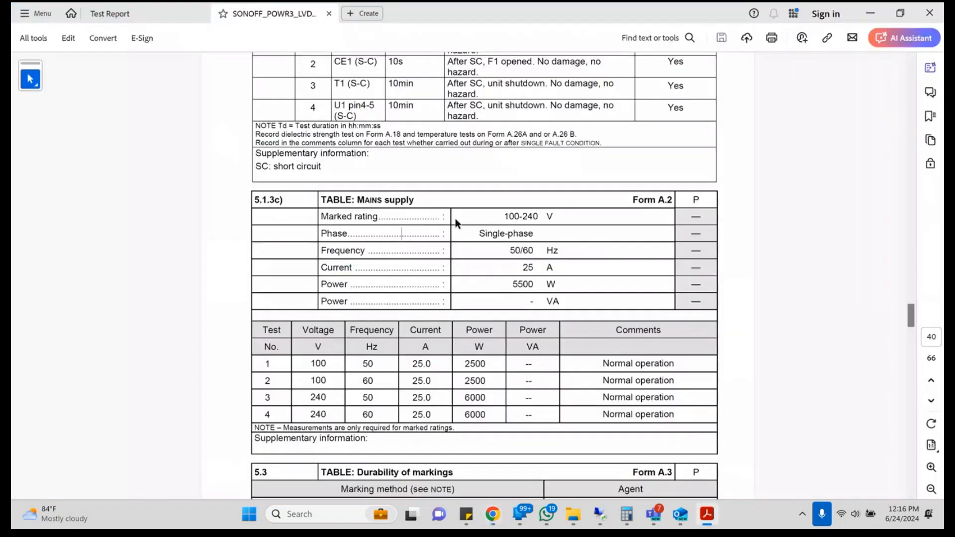
{"action": "scroll", "coordinate": [455, 221], "scroll_direction": "up", "scroll_amount": 3}
{"action": "key", "text": "Home"}
{"action": "scroll", "coordinate": [455, 219], "scroll_direction": "down", "scroll_amount": 15}
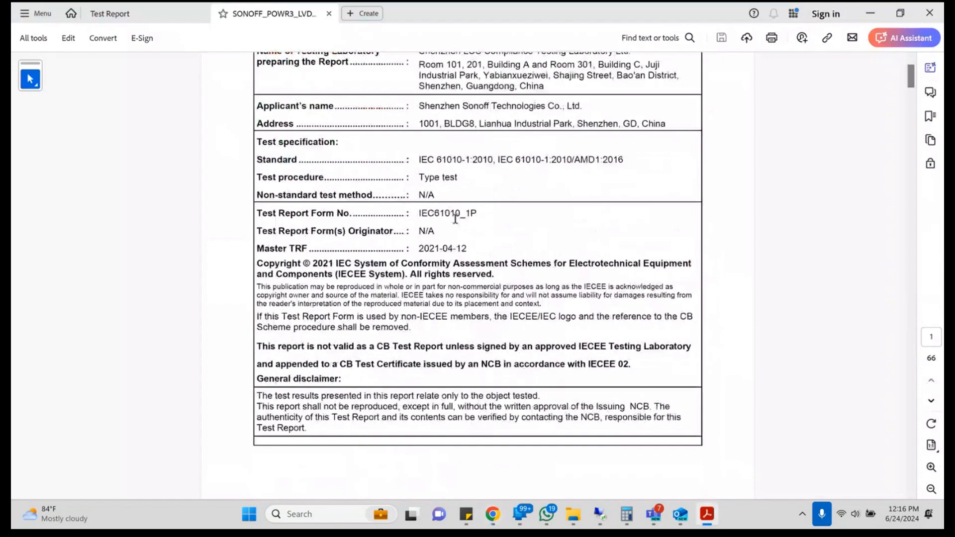
{"action": "scroll", "coordinate": [455, 218], "scroll_direction": "down", "scroll_amount": 4}
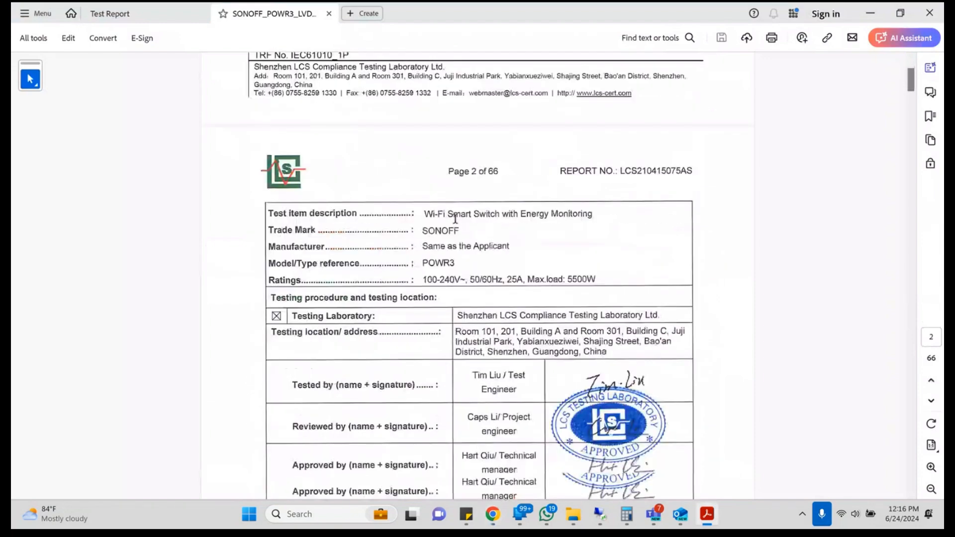
{"action": "key", "text": "alt+Tab"}
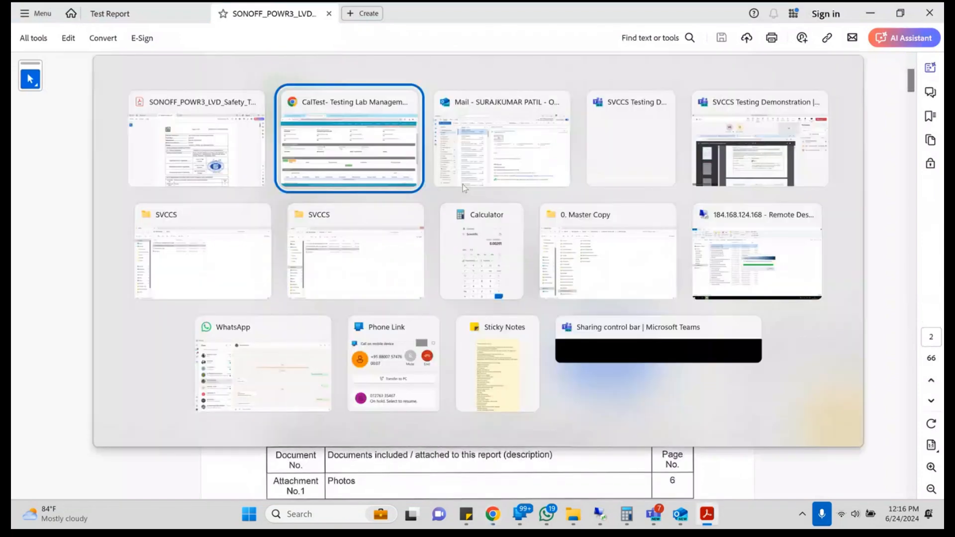
{"action": "type", "text": "SONOFF"}
{"action": "key", "text": "Tab"}
- Recheck the report PDF and enter SAME AS APPLICANT as the manufacturer in the browser
{"action": "key", "text": "alt+Tab"}
{"action": "key", "text": "alt+Tab"}
{"action": "type", "text": "SAME AS "}
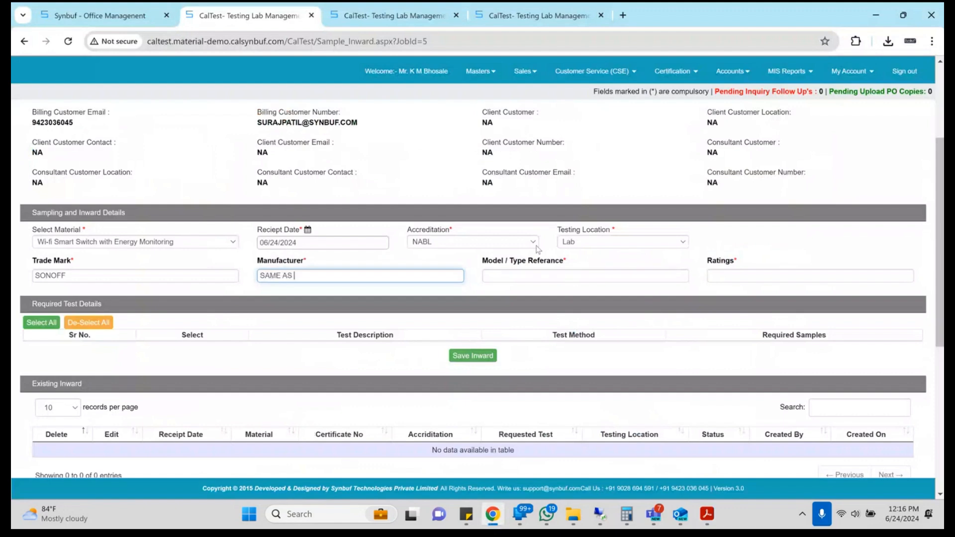
{"action": "type", "text": "APPLICANT"}
{"action": "key", "text": "Tab"}
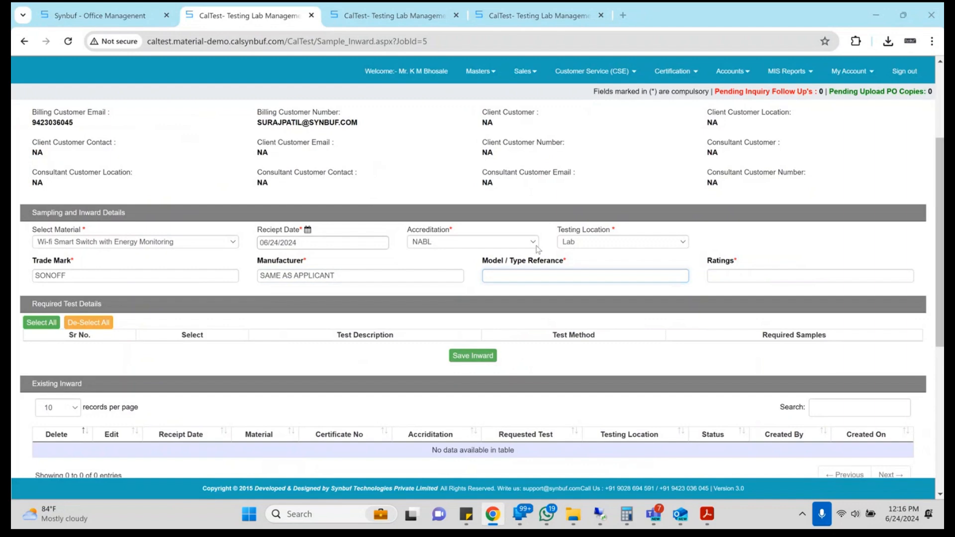
- Look up the model reference in the report PDF and enter POWR3 as the inward's Model / Type Reference
{"action": "key", "text": "alt+Tab"}
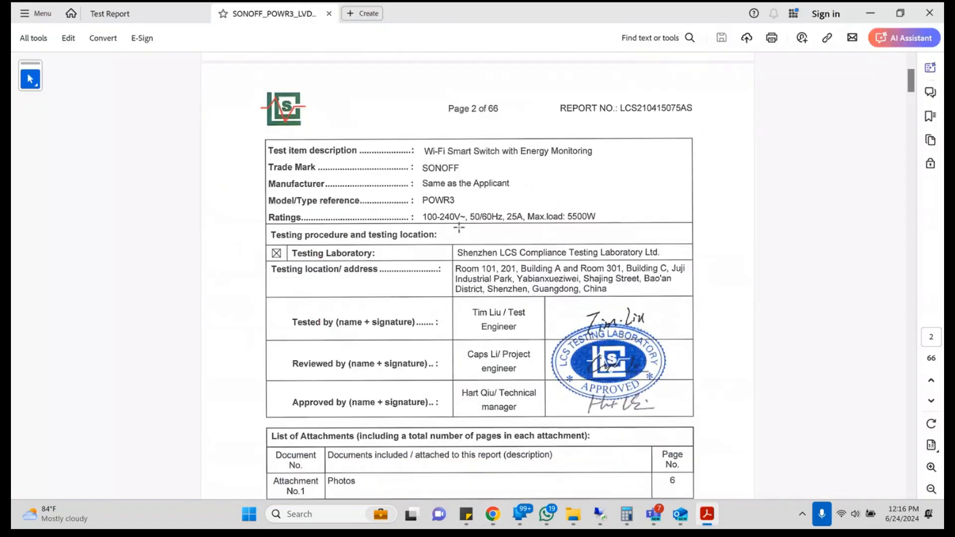
{"action": "key", "text": "alt+Tab"}
{"action": "type", "text": "POWR"}
{"action": "key", "text": "alt+Tab"}
{"action": "key", "text": "alt+Tab"}
{"action": "type", "text": "3"}
{"action": "key", "text": "Tab"}
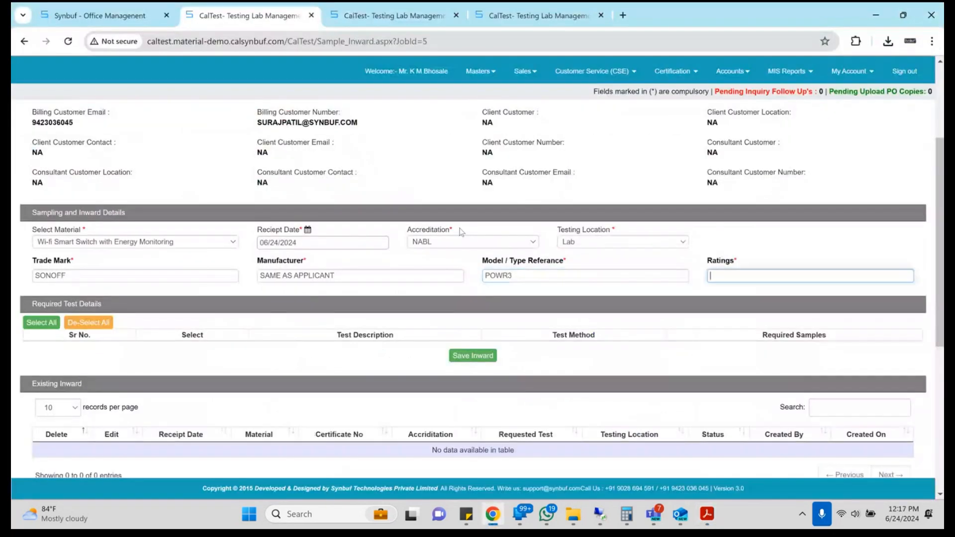
- Look up the ratings in the report PDF and enter 100-200 V as the inward's Ratings
{"action": "key", "text": "alt+Tab"}
{"action": "key", "text": "alt+Tab"}
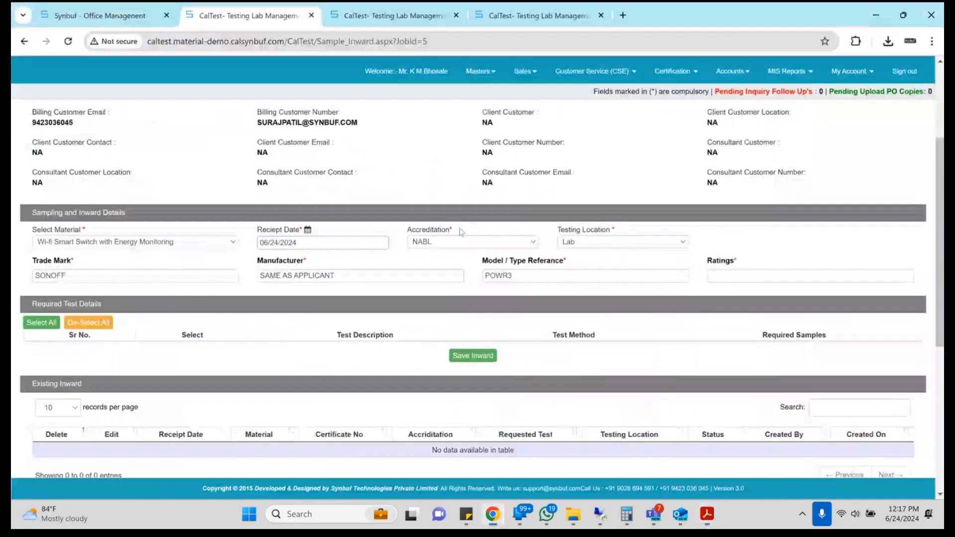
{"action": "key", "text": "alt+Tab"}
{"action": "key", "text": "alt+Tab"}
{"action": "type", "text": "100"}
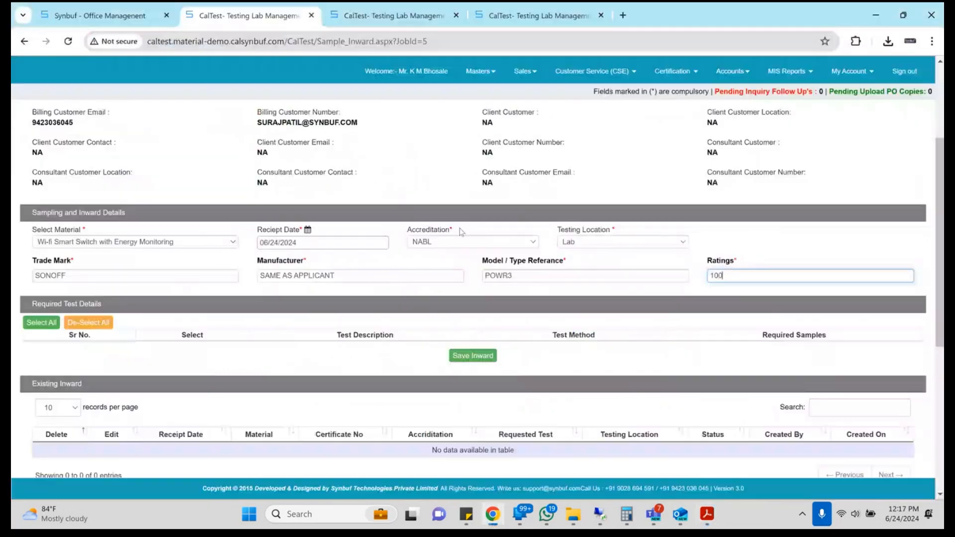
{"action": "type", "text": "-200 V"}
{"action": "key", "text": "BackSpace"}
{"action": "type", "text": "V"}
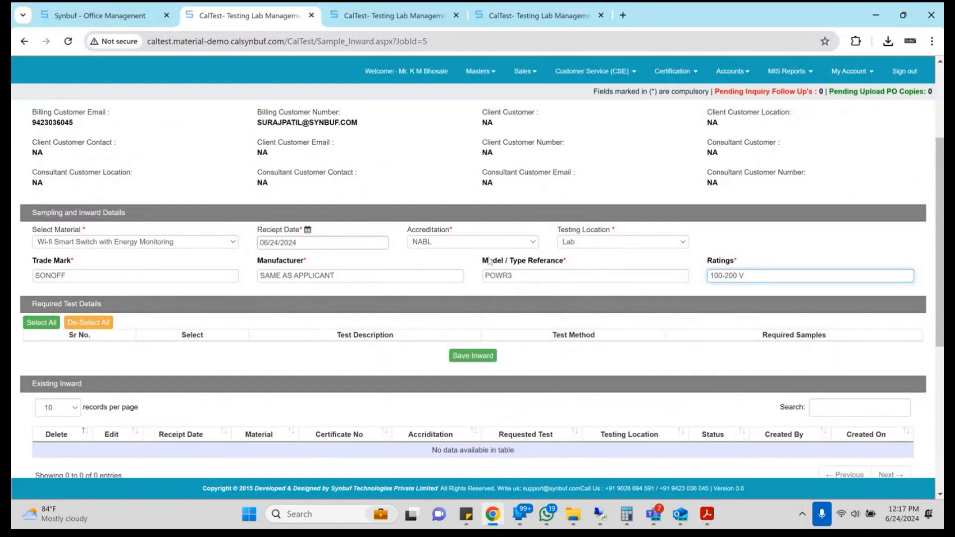
- Close the user lab details dialog on the user management page and open Material Wise Test Assignment in a new tab
{"action": "left_click", "coordinate": [344, 18]}
{"action": "left_click", "coordinate": [641, 102]}
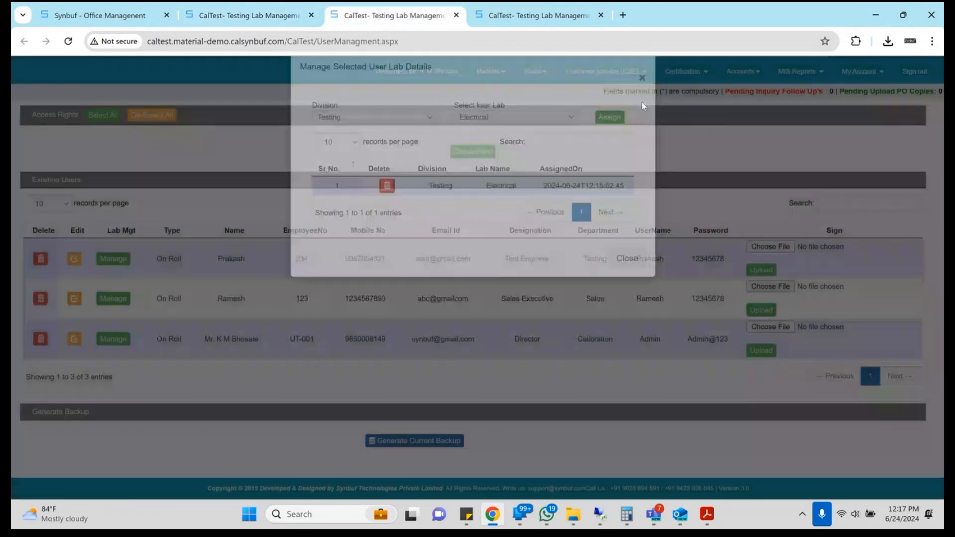
{"action": "mouse_move", "coordinate": [674, 72]}
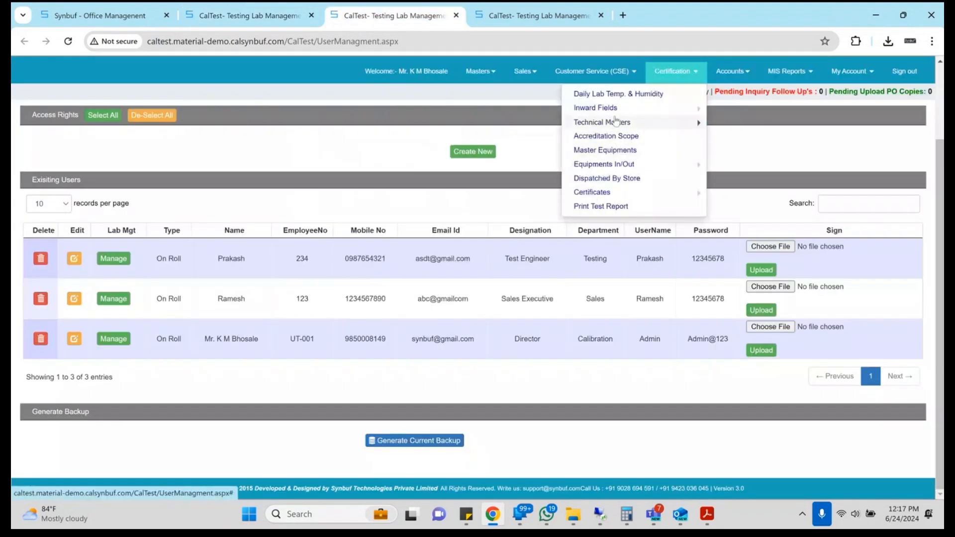
{"action": "mouse_move", "coordinate": [626, 122]}
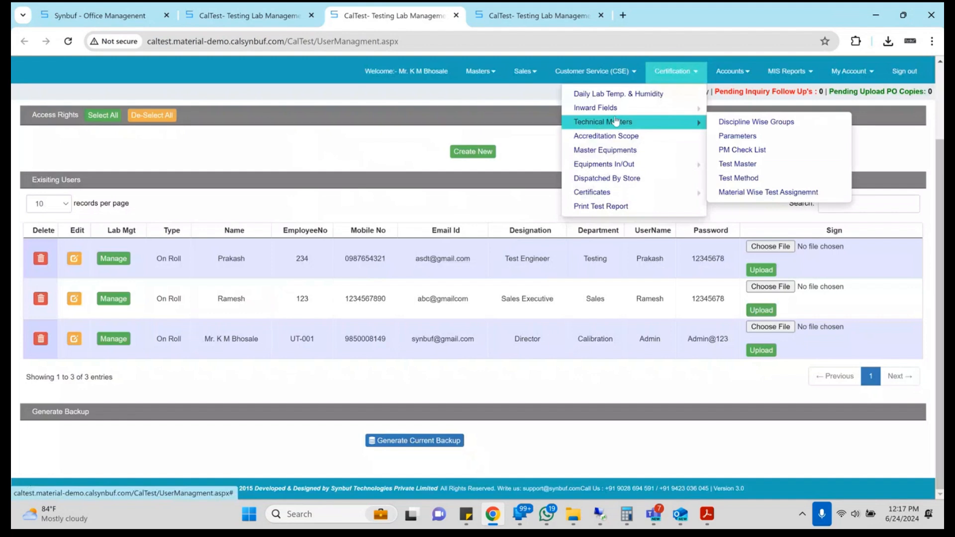
{"action": "middle_click", "coordinate": [777, 193]}
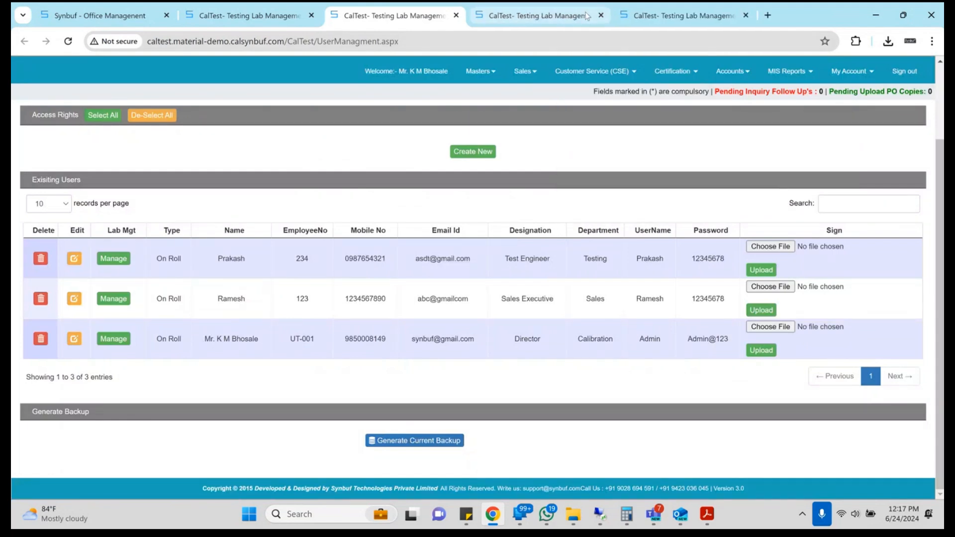
{"action": "left_click", "coordinate": [587, 16]}
- Assign the Power Input test to the material Wi-fi Smart Switch with Energy Monitoring
{"action": "left_click", "coordinate": [135, 140]}
{"action": "key", "text": "Down"}
{"action": "key", "text": "Down"}
{"action": "key", "text": "Return"}
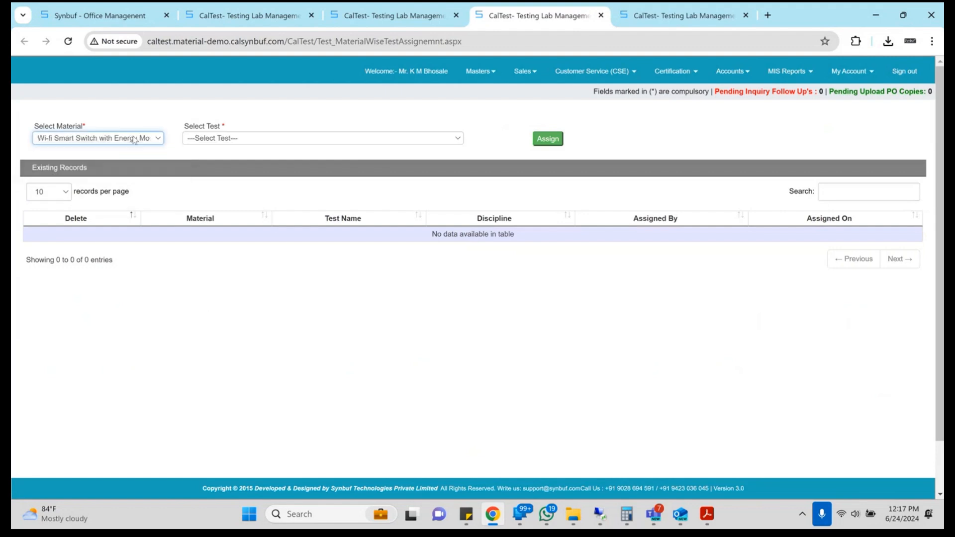
{"action": "left_click", "coordinate": [235, 142]}
{"action": "key", "text": "Down"}
{"action": "key", "text": "Return"}
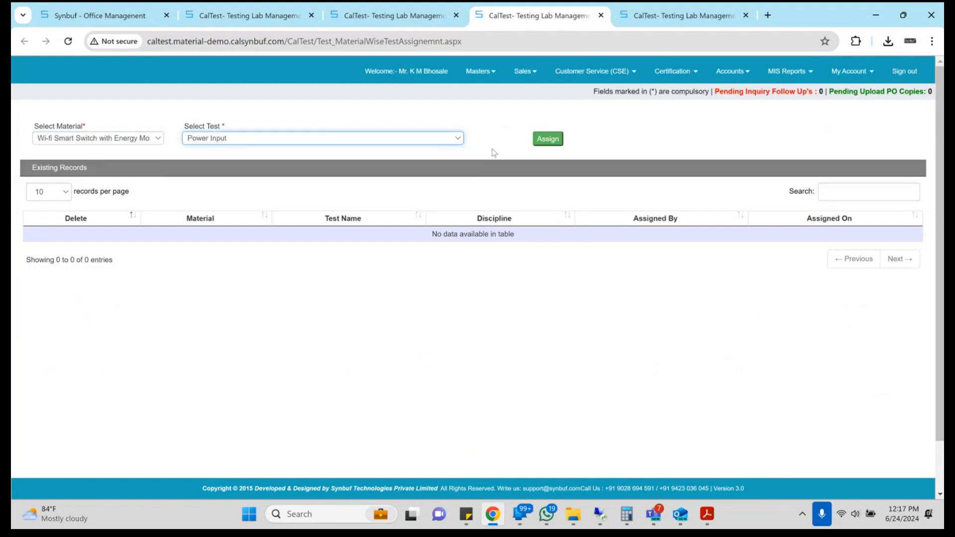
{"action": "left_click", "coordinate": [548, 140]}
{"action": "key", "text": "Return"}
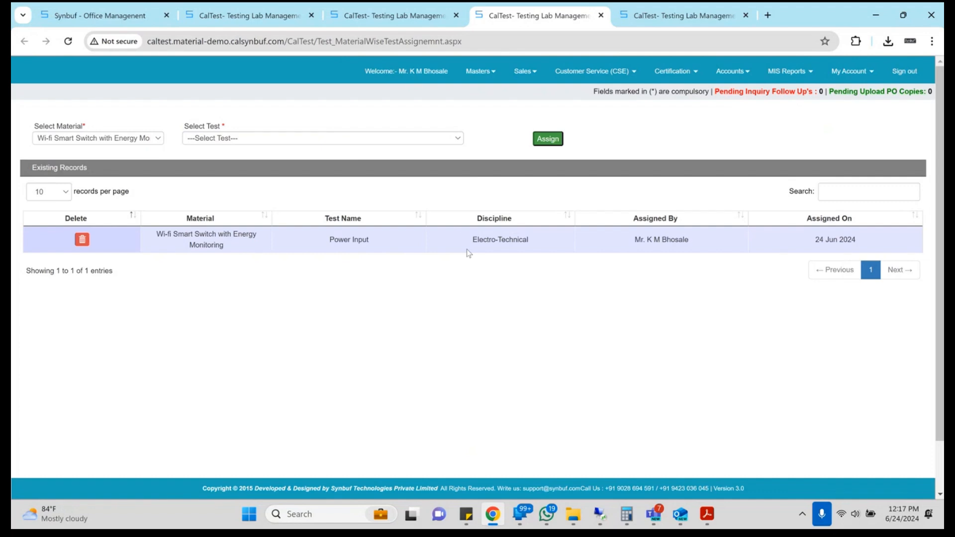
- Close the test assignment and user management tabs and open a second copy of the job's Sample Inward page
{"action": "key", "text": "ctrl+w"}
{"action": "key", "text": "ctrl+w"}
{"action": "left_click", "coordinate": [331, 43]}
{"action": "key", "text": "alt+Return"}
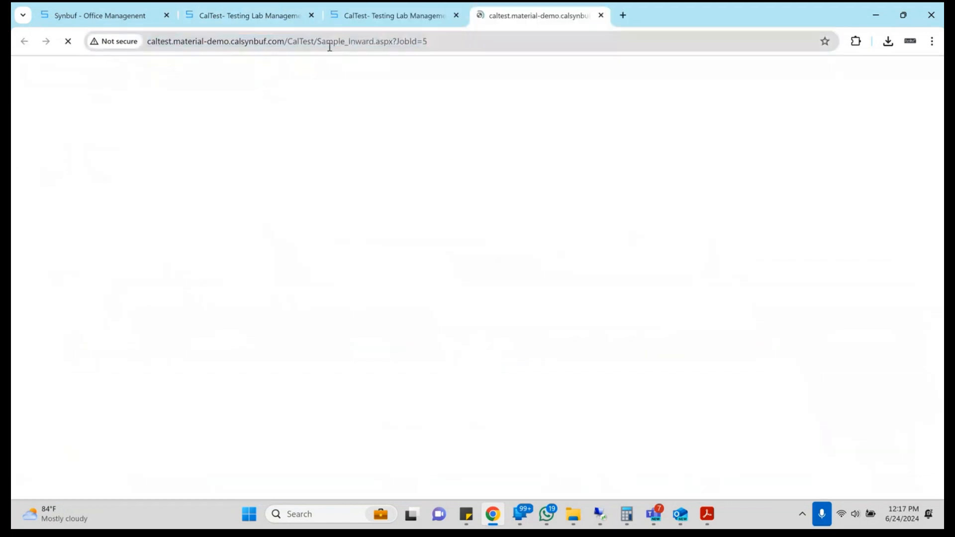
{"action": "left_click", "coordinate": [357, 15]}
{"action": "key", "text": "ctrl+w"}
- Select Wi-fi Smart Switch with Energy Monitoring as the material in the new inward form
{"action": "scroll", "coordinate": [200, 222], "scroll_direction": "down", "scroll_amount": 2}
{"action": "left_click", "coordinate": [200, 220]}
{"action": "key", "text": "Down"}
{"action": "key", "text": "Down"}
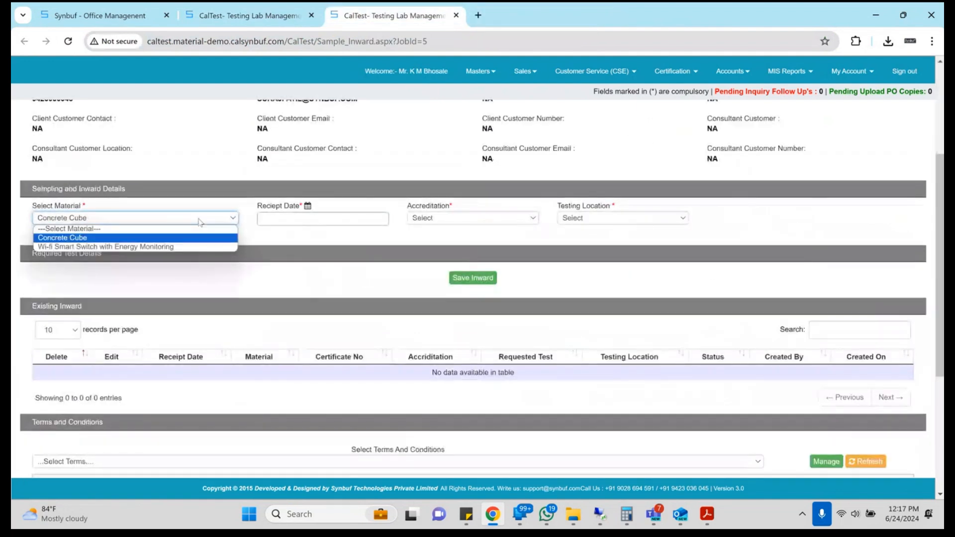
{"action": "key", "text": "Return"}
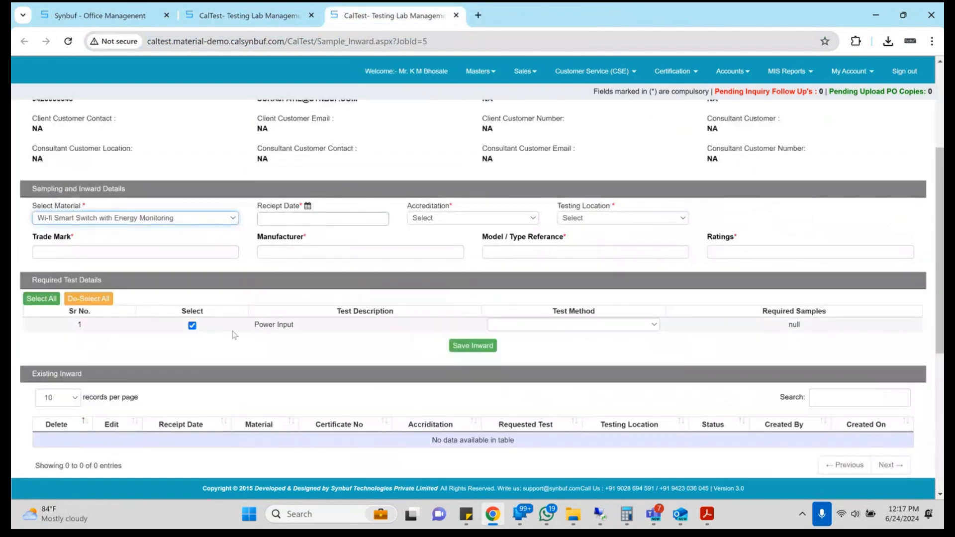
- Check the Power Input row in the required test details, including its selection and available test methods
{"action": "left_click_drag", "start_coordinate": [260, 324], "coordinate": [344, 313]}
{"action": "left_click", "coordinate": [357, 339]}
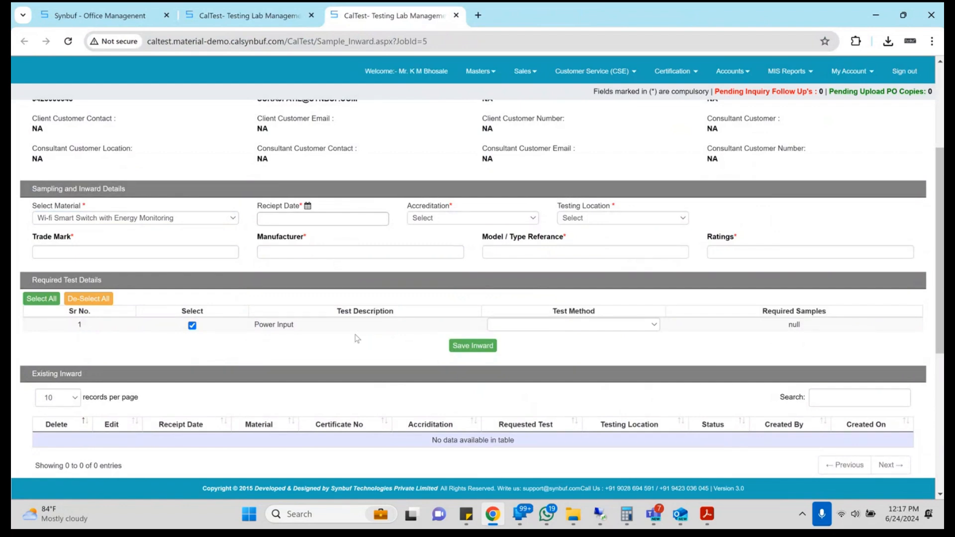
{"action": "left_click_drag", "start_coordinate": [274, 323], "coordinate": [297, 335]}
{"action": "left_click", "coordinate": [192, 326]}
{"action": "left_click", "coordinate": [192, 326]}
{"action": "left_click", "coordinate": [597, 326]}
{"action": "left_click", "coordinate": [598, 331]}
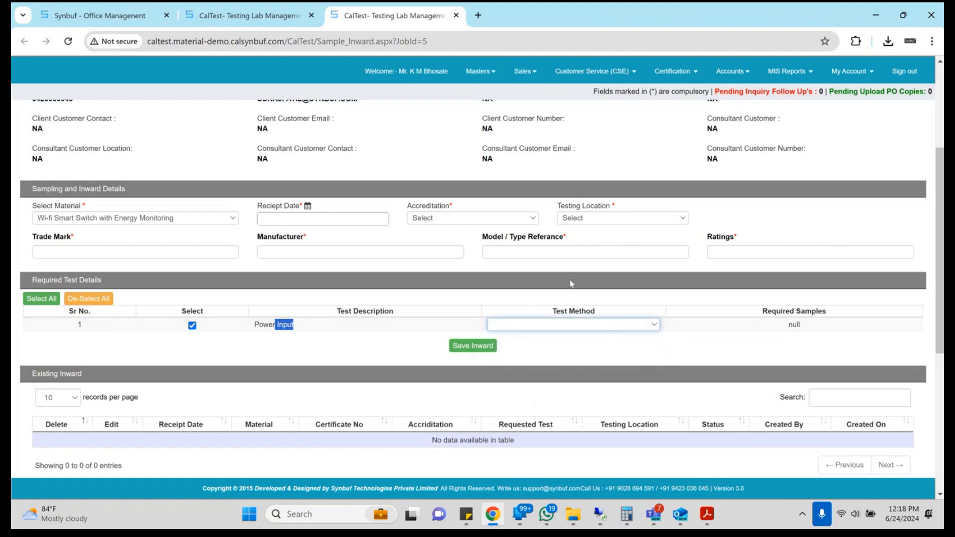
- Open the Test Method master in a new tab and choose Power Input as the test for a new method
{"action": "left_click", "coordinate": [668, 74]}
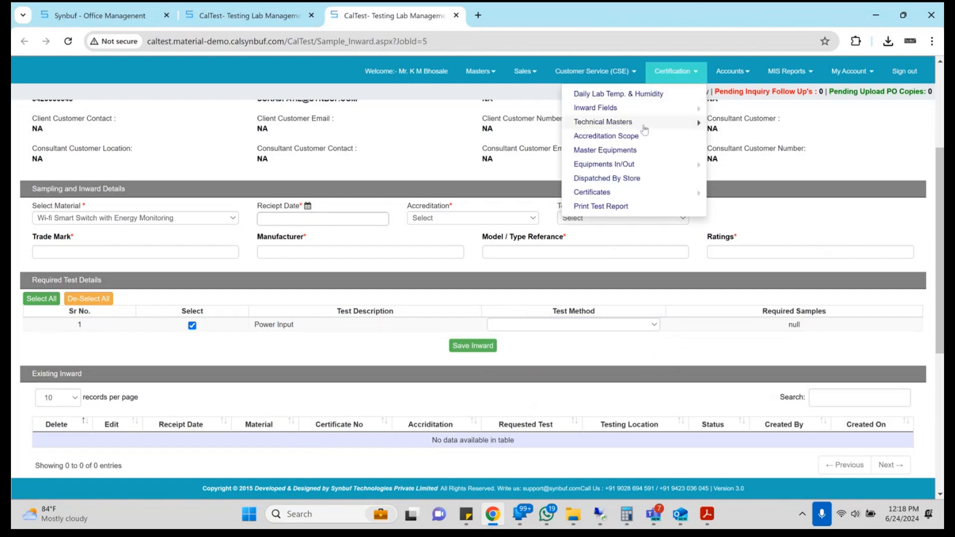
{"action": "mouse_move", "coordinate": [645, 124]}
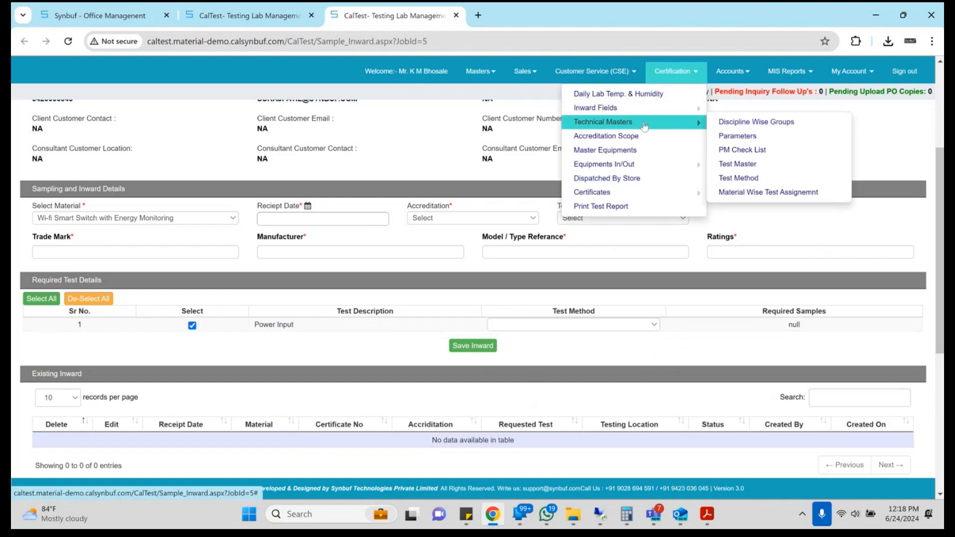
{"action": "middle_click", "coordinate": [774, 176]}
{"action": "key", "text": "ctrl+Tab"}
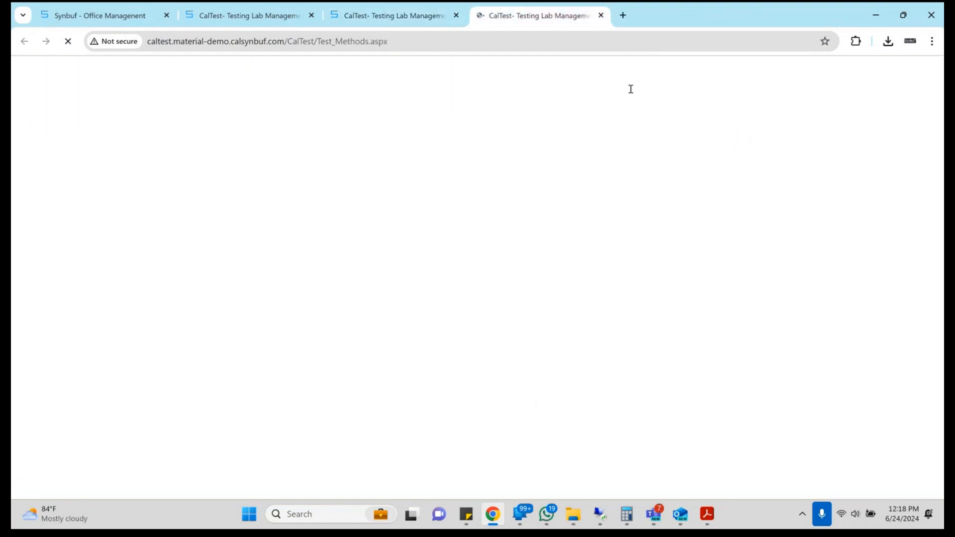
{"action": "left_click", "coordinate": [196, 139]}
{"action": "left_click", "coordinate": [196, 157]}
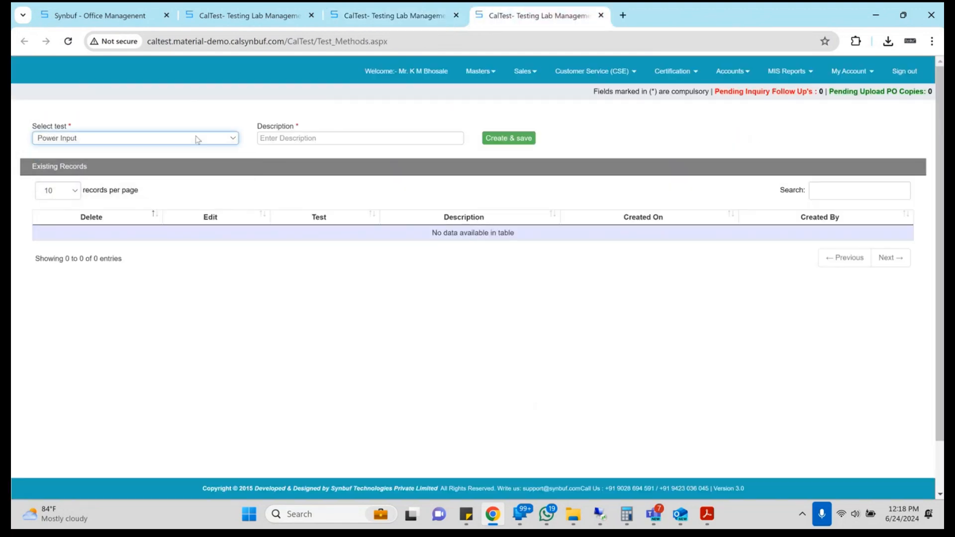
{"action": "left_click", "coordinate": [301, 137]}
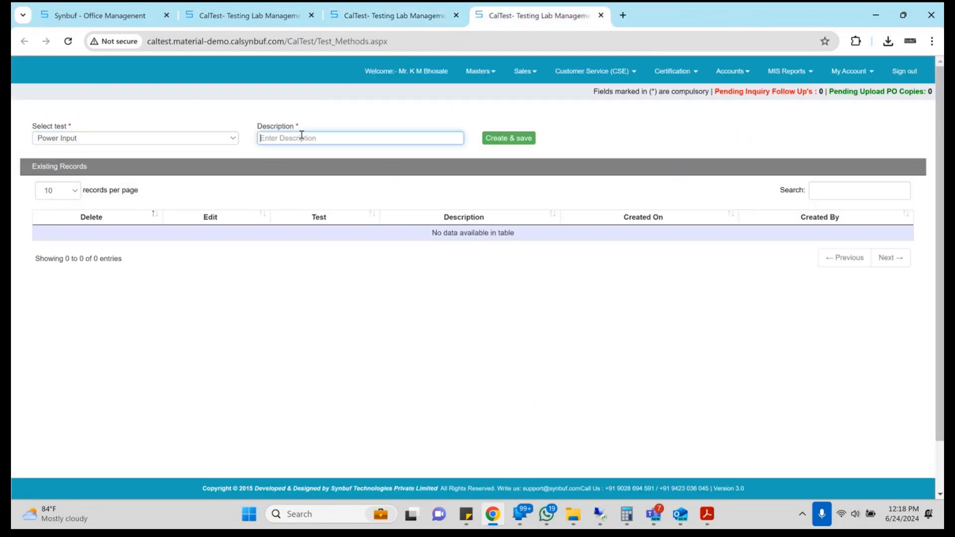
- Look up the test specification standard on page 1 of the SONOFF report PDF
{"action": "left_click", "coordinate": [718, 523]}
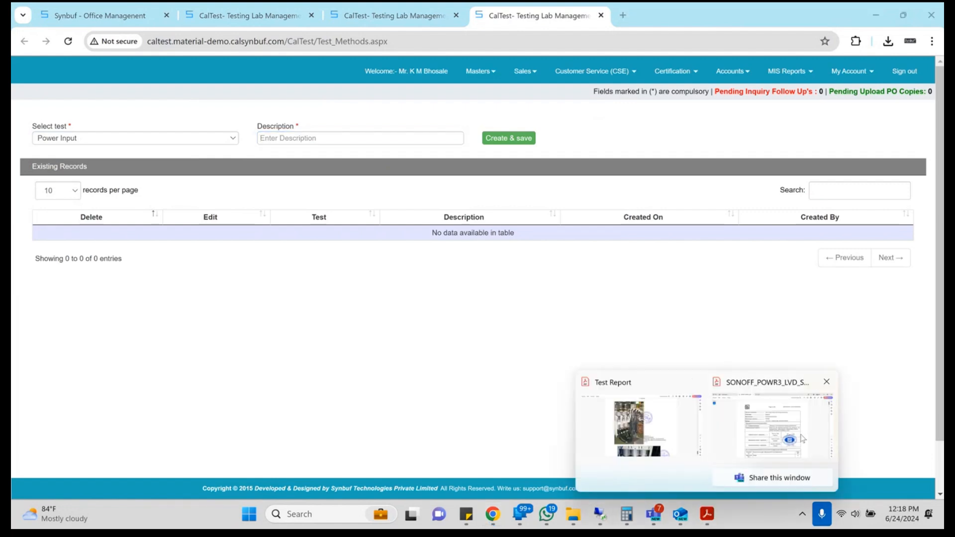
{"action": "left_click", "coordinate": [802, 438]}
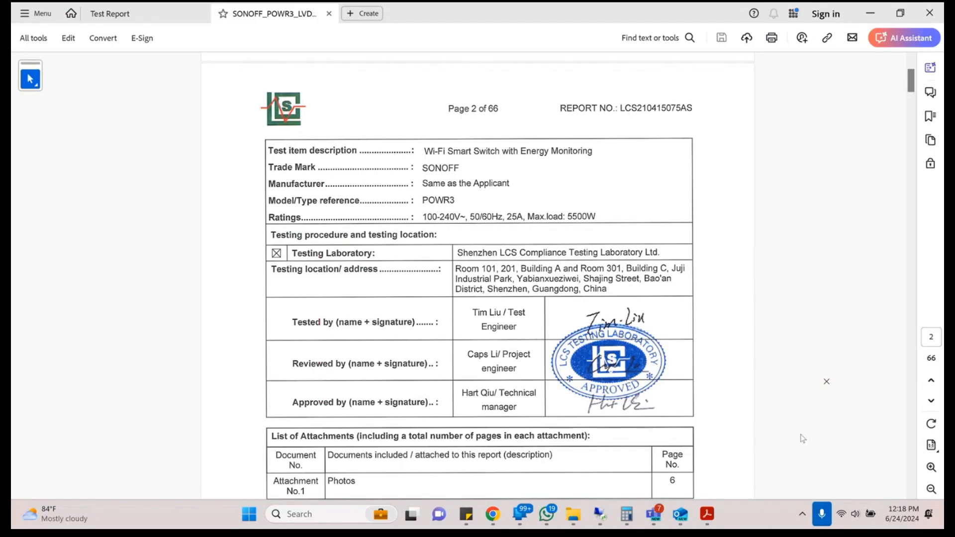
{"action": "scroll", "coordinate": [427, 241], "scroll_direction": "up", "scroll_amount": 10}
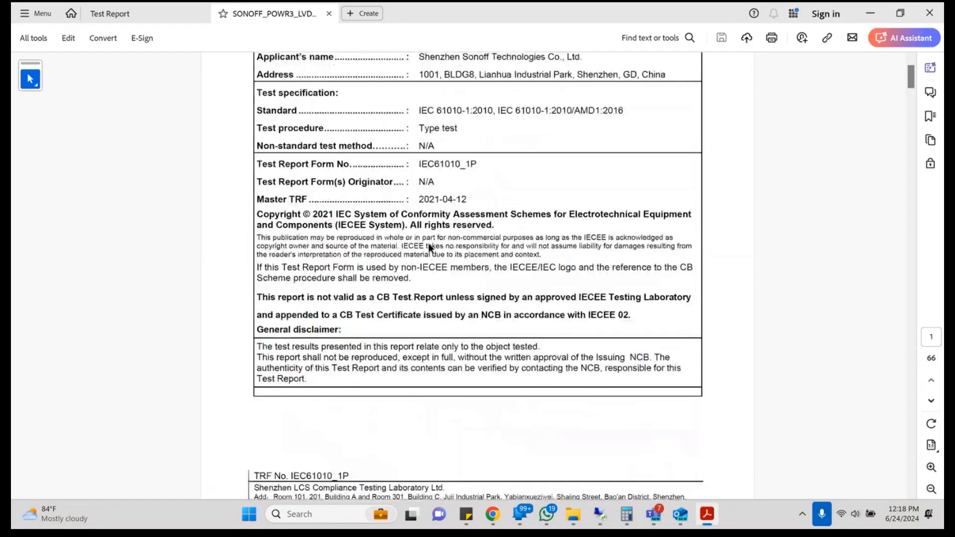
{"action": "left_click_drag", "start_coordinate": [420, 378], "coordinate": [645, 382]}
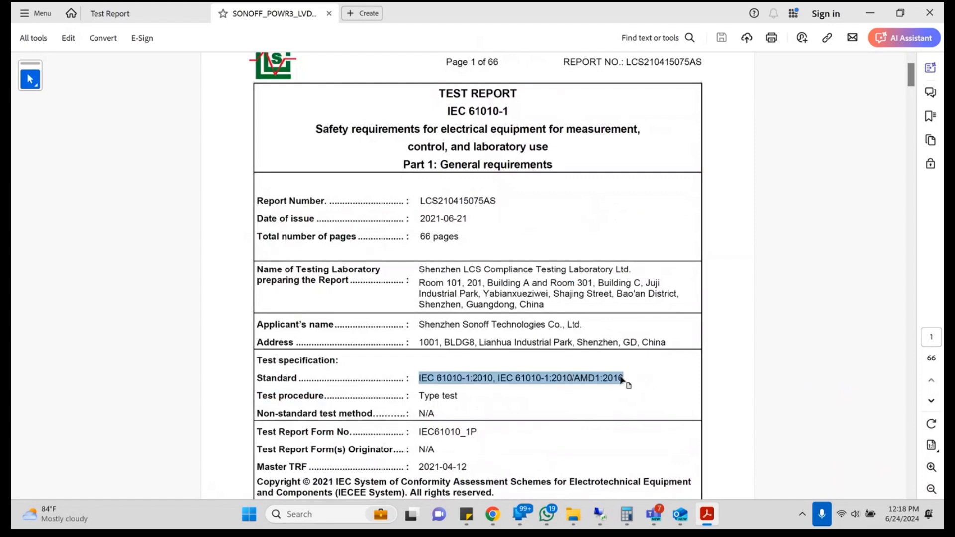
{"action": "right_click", "coordinate": [605, 385]}
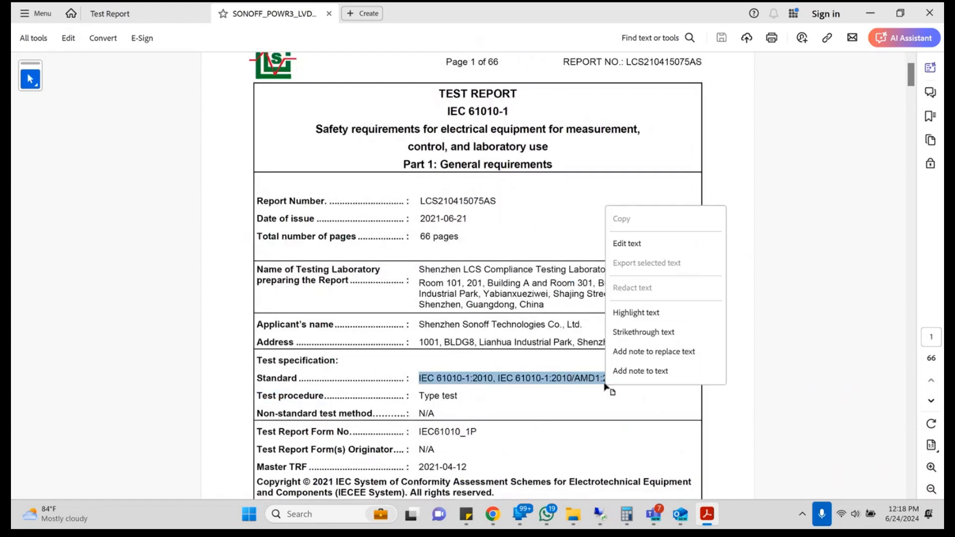
{"action": "key", "text": "Escape"}
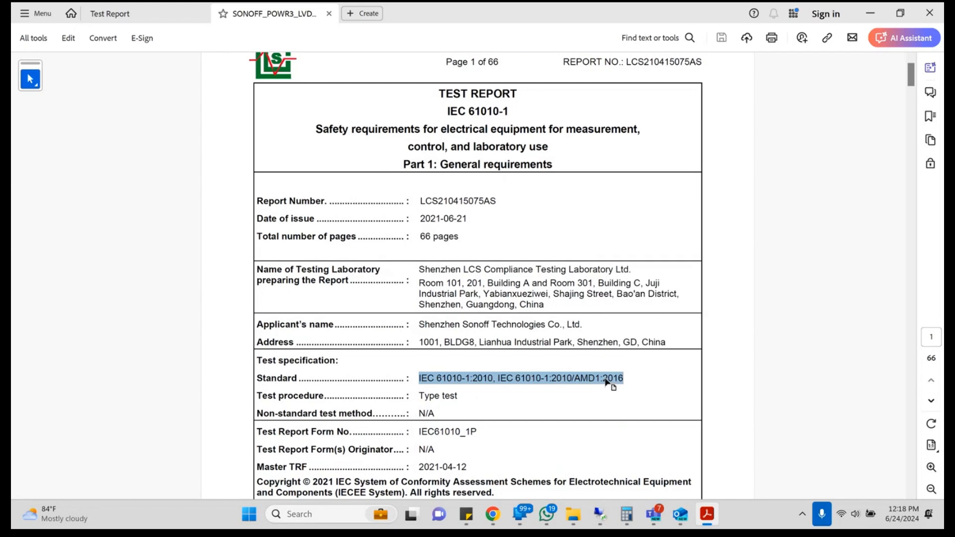
- Enter IEC 610010 as the test method's description in the browser, rechecking the standard in the report PDF
{"action": "key", "text": "alt+Tab"}
{"action": "type", "text": "IEC"}
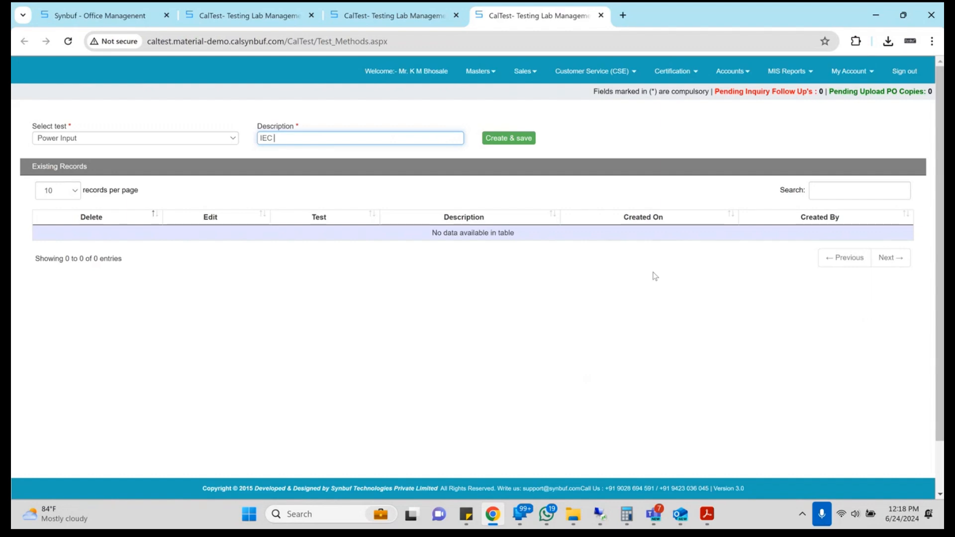
{"action": "key", "text": "alt+Tab"}
{"action": "key", "text": "alt+Tab"}
{"action": "type", "text": "610610"}
{"action": "key", "text": "alt+Tab"}
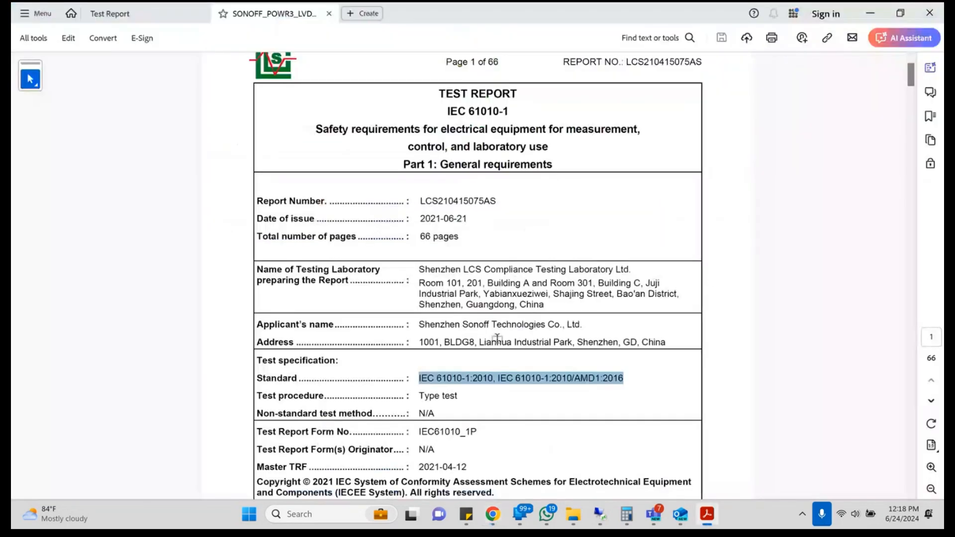
{"action": "key", "text": "alt+Tab"}
{"action": "key", "text": "BackSpace"}
{"action": "key", "text": "BackSpace"}
{"action": "key", "text": "BackSpace"}
{"action": "type", "text": "010"}
{"action": "key", "text": "Tab"}
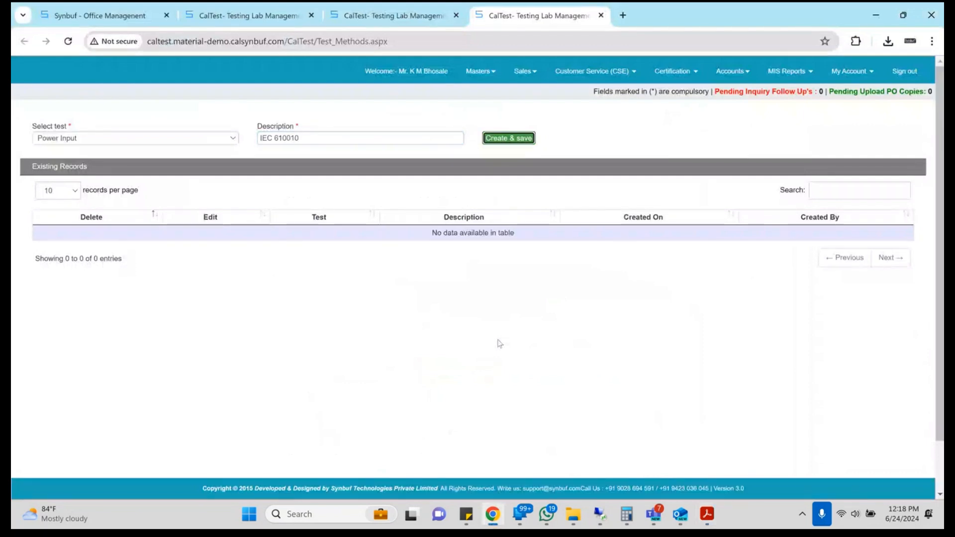
- Complete the test method description as IEC 610010-01:2010 using the report PDF and save the method
{"action": "key", "text": "alt+Tab"}
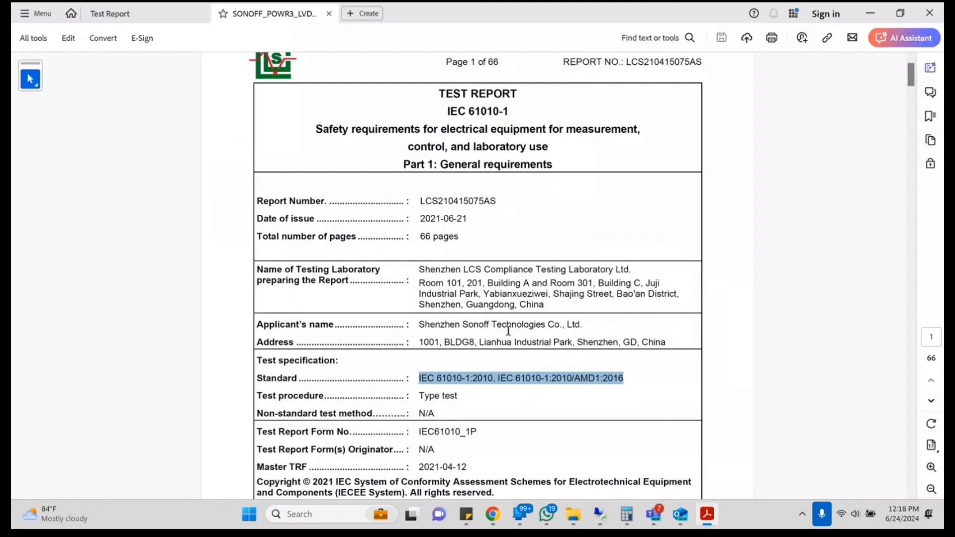
{"action": "key", "text": "alt+Tab"}
{"action": "left_click", "coordinate": [363, 138]}
{"action": "type", "text": "-1"}
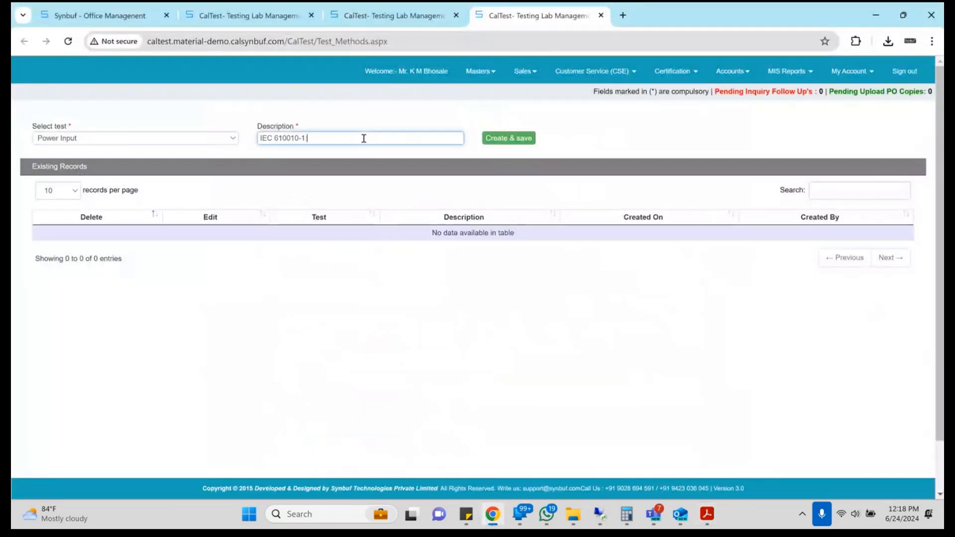
{"action": "key", "text": "alt+Tab"}
{"action": "key", "text": "alt+Tab"}
{"action": "type", "text": ":2010"}
{"action": "key", "text": "shift+Tab"}
{"action": "left_click", "coordinate": [364, 138]}
{"action": "type", "text": "0"}
{"action": "key", "text": "Tab"}
{"action": "key", "text": "Return"}
{"action": "key", "text": "Return"}
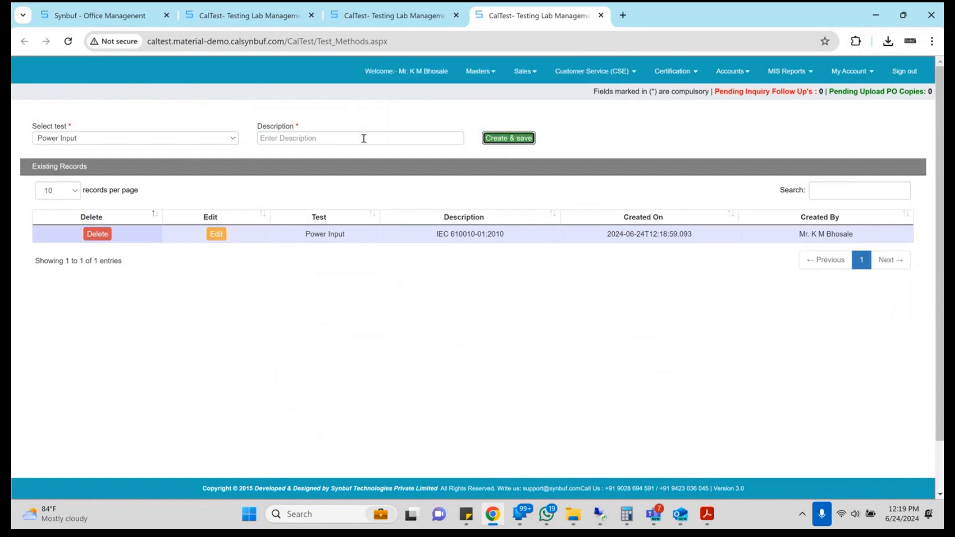
- Close the Test Method tab, reload the Sample Inward page and select Wi-fi Smart Switch with Energy Monitoring as the material
{"action": "key", "text": "ctrl+w"}
{"action": "left_click", "coordinate": [329, 38]}
{"action": "key", "text": "Return"}
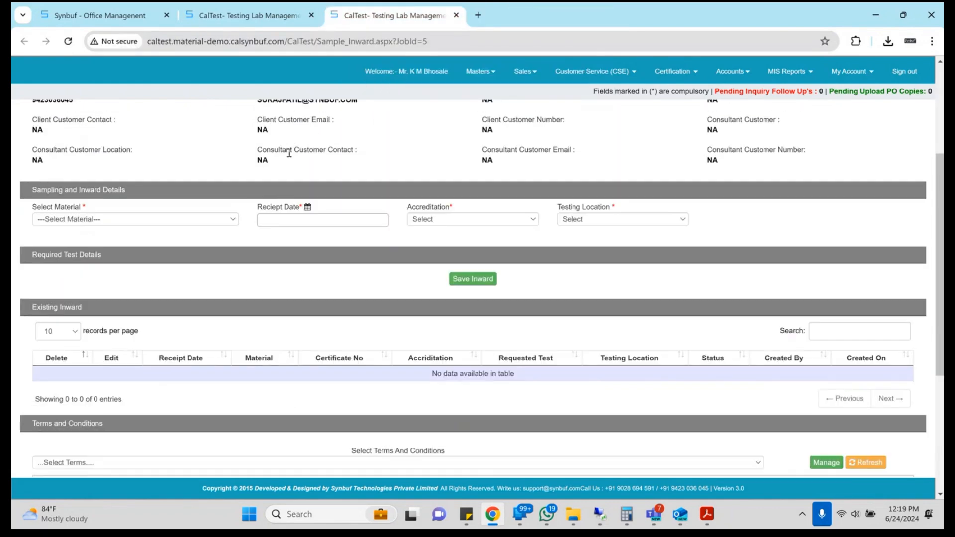
{"action": "left_click", "coordinate": [219, 224]}
{"action": "key", "text": "Down"}
{"action": "key", "text": "Down"}
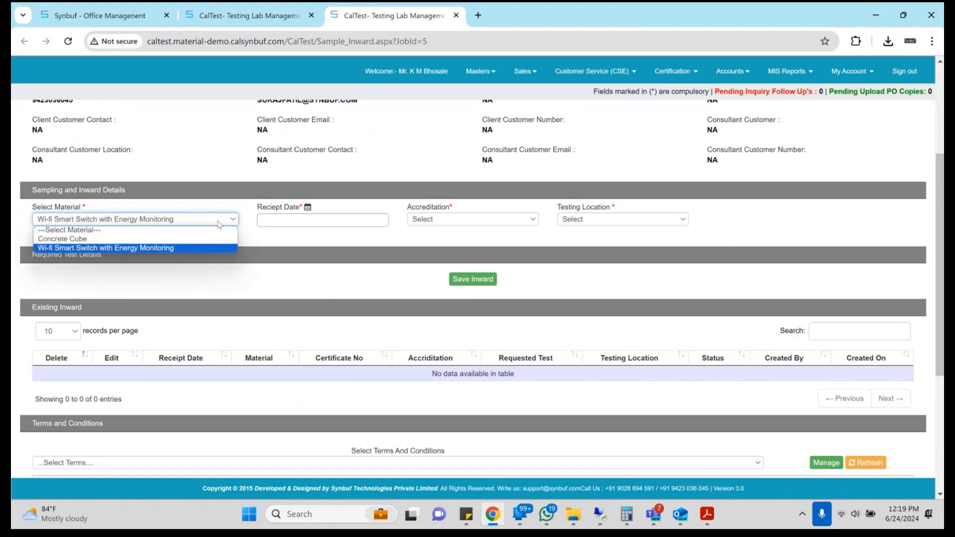
{"action": "key", "text": "Return"}
- Set the sample's receipt date to 06/24/2024, the accreditation to NABL and the testing location to Lab
{"action": "left_click", "coordinate": [293, 218]}
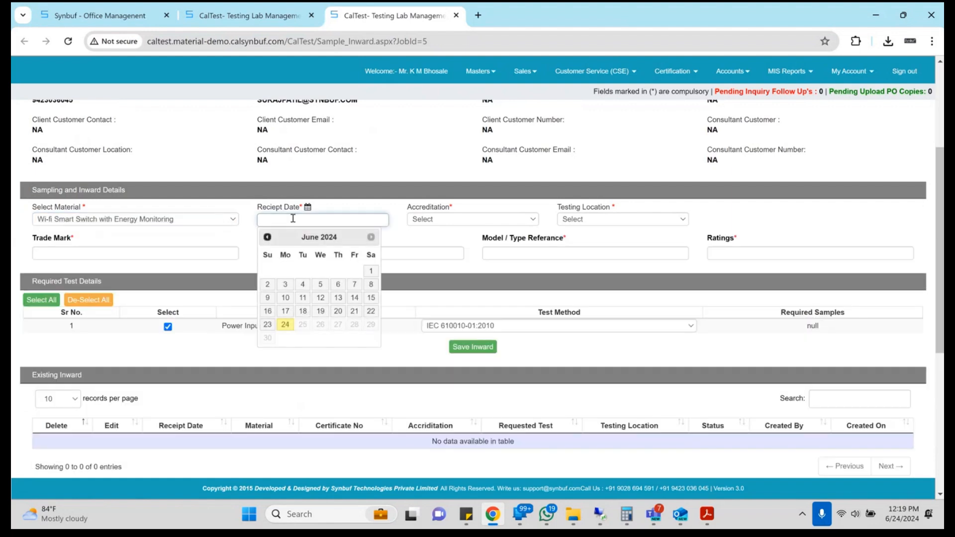
{"action": "key", "text": "Return"}
{"action": "left_click", "coordinate": [473, 221]}
{"action": "key", "text": "Down"}
{"action": "key", "text": "Down"}
{"action": "key", "text": "Tab"}
{"action": "key", "text": "Down"}
{"action": "key", "text": "Tab"}
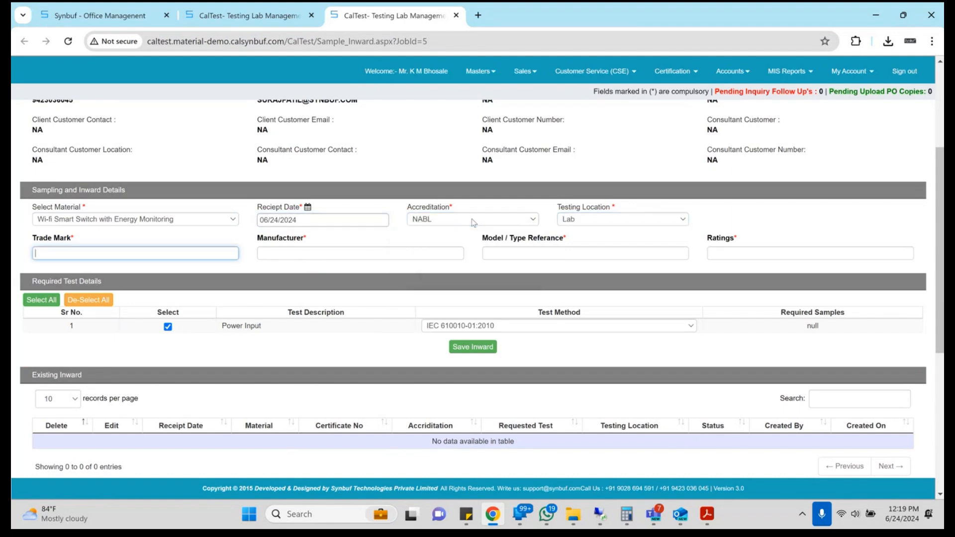
- Review the Power Input test and its available test methods in the required test details
{"action": "left_click", "coordinate": [482, 325]}
{"action": "left_click", "coordinate": [481, 326]}
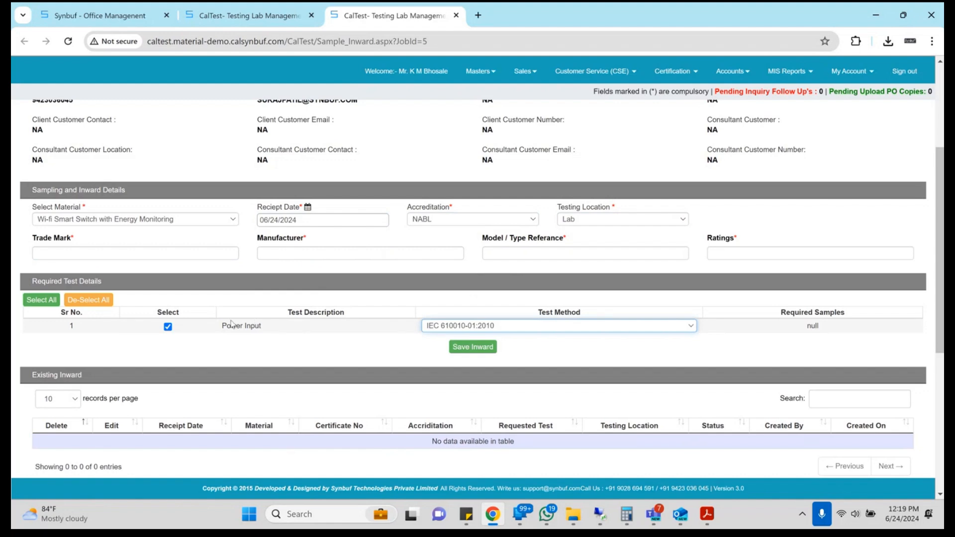
{"action": "left_click_drag", "start_coordinate": [227, 326], "coordinate": [256, 327]}
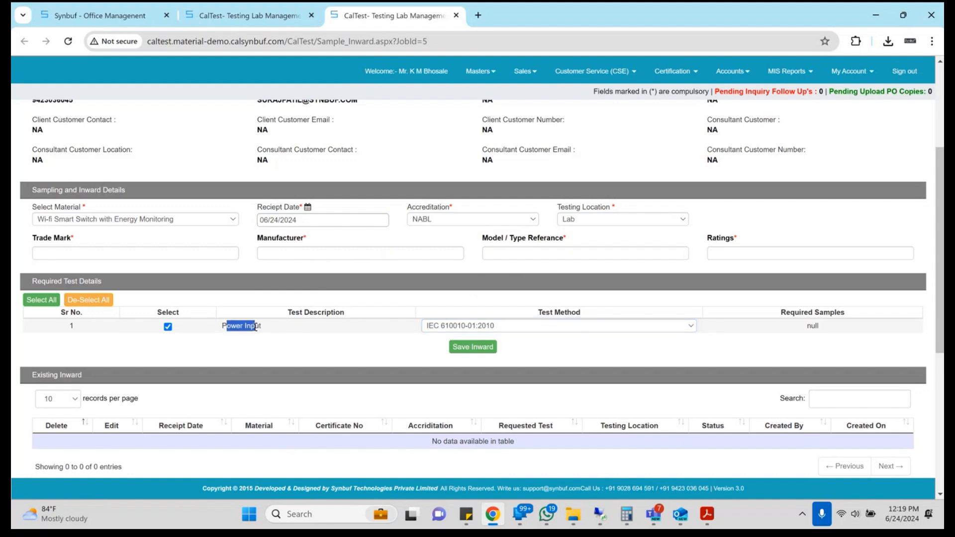
{"action": "triple_click", "coordinate": [256, 327]}
{"action": "left_click", "coordinate": [531, 329]}
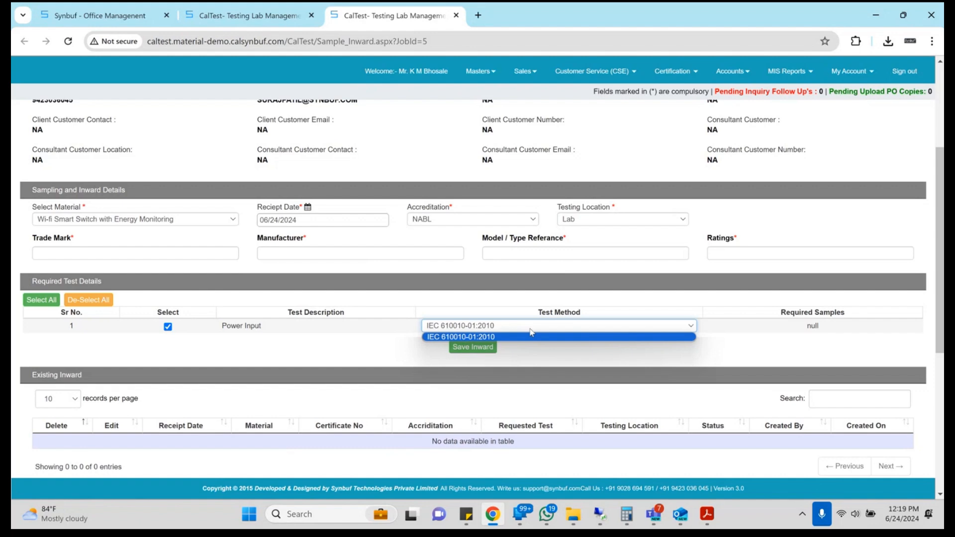
- Copy the trade mark SONOFF from the earlier Sample Inward page into this inward form
{"action": "left_click", "coordinate": [272, 23]}
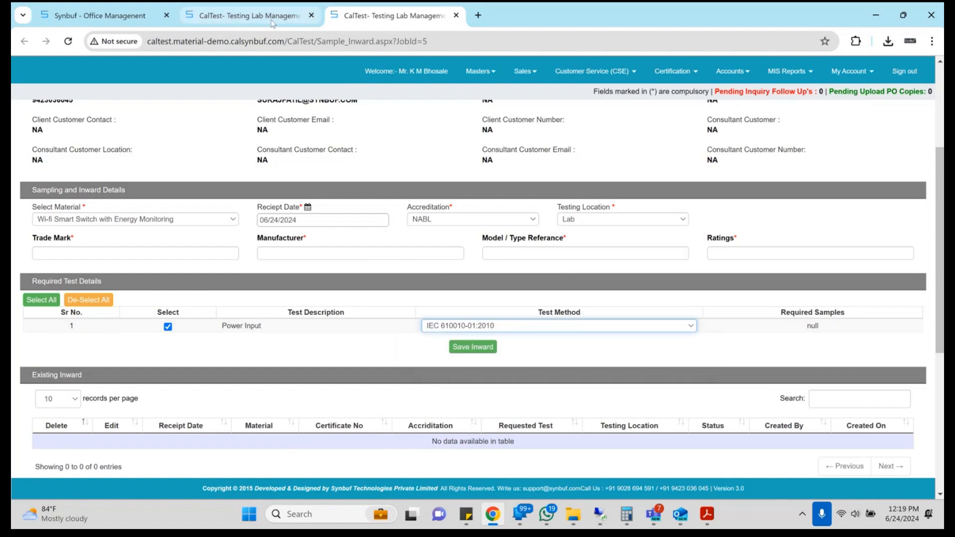
{"action": "left_click", "coordinate": [273, 22]}
{"action": "double_click", "coordinate": [141, 271]}
{"action": "key", "text": "ctrl+c"}
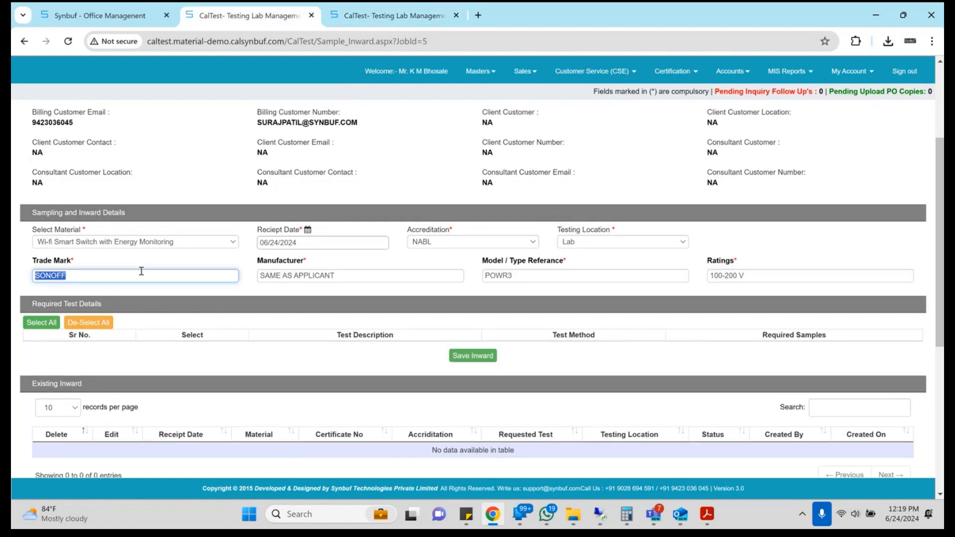
{"action": "key", "text": "ctrl+Tab"}
{"action": "left_click", "coordinate": [141, 253]}
{"action": "key", "text": "ctrl+v"}
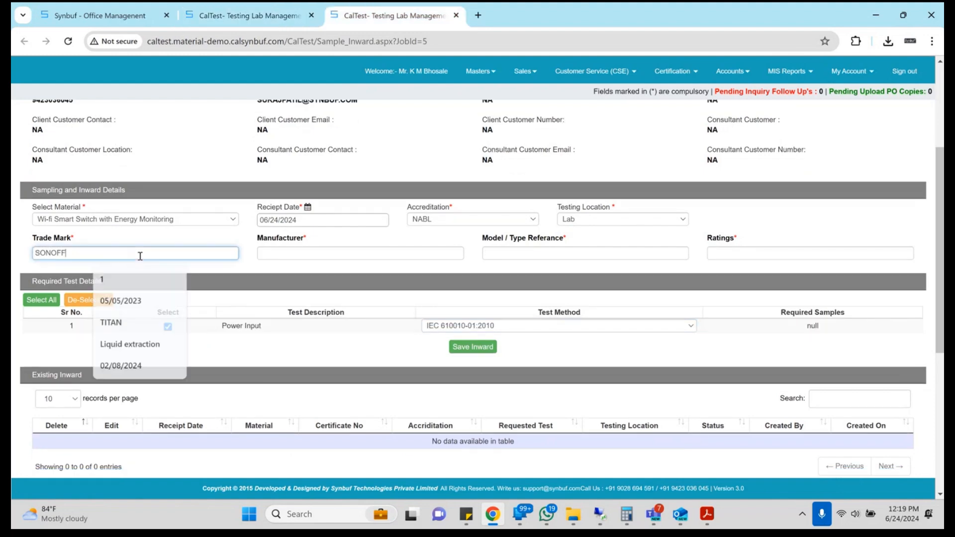
- Copy the manufacturer entry SAME AS APPLICANT from the earlier inward page into this form
{"action": "key", "text": "ctrl+shift+Tab"}
{"action": "key", "text": "Tab"}
{"action": "key", "text": "ctrl+c"}
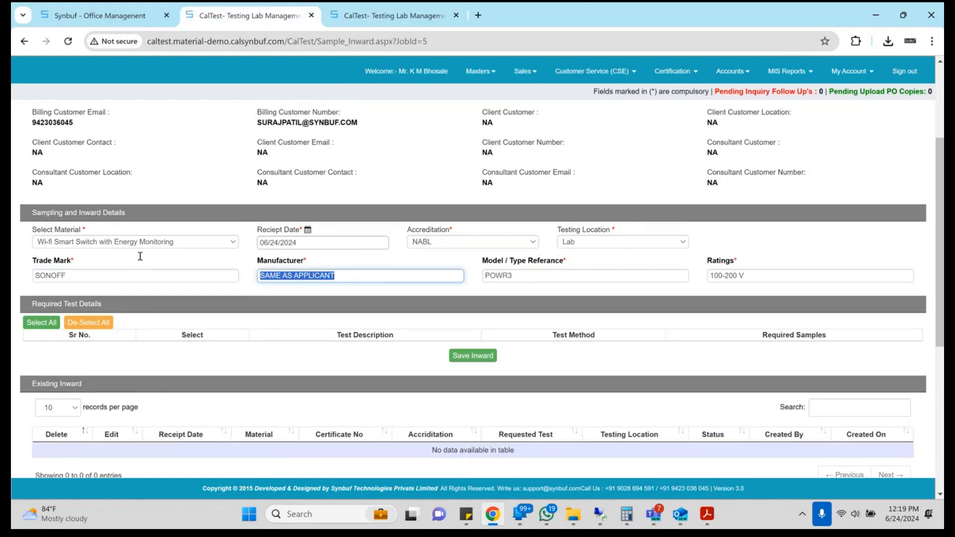
{"action": "key", "text": "ctrl+Tab"}
{"action": "key", "text": "Tab"}
{"action": "key", "text": "ctrl+v"}
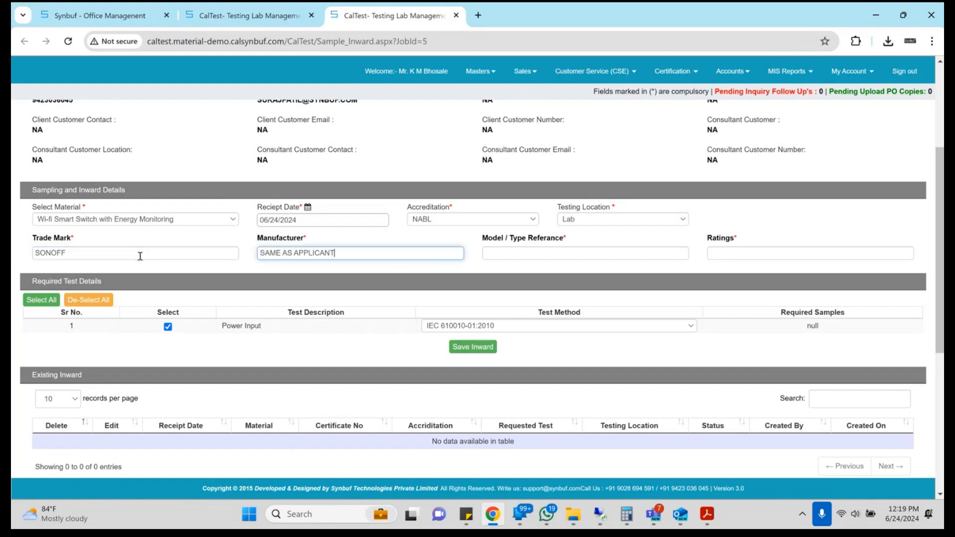
- Copy the model / type reference POWR3 from the earlier inward page into this form
{"action": "key", "text": "ctrl+shift+Tab"}
{"action": "key", "text": "Tab"}
{"action": "key", "text": "ctrl+c"}
{"action": "key", "text": "ctrl+Tab"}
{"action": "key", "text": "Tab"}
{"action": "key", "text": "ctrl+v"}
- Copy the ratings 100-200 V from the earlier inward page and save the new inward
{"action": "key", "text": "ctrl+shift+Tab"}
{"action": "key", "text": "Tab"}
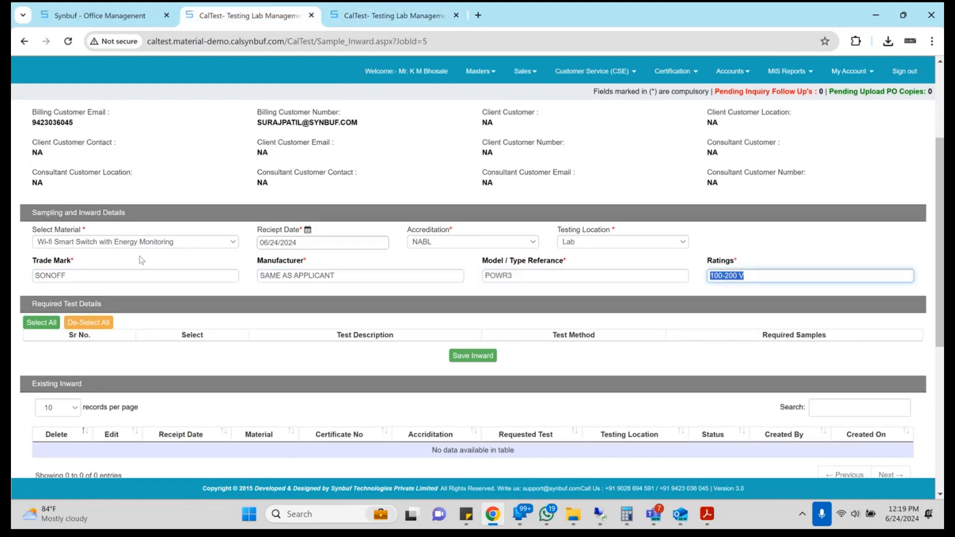
{"action": "key", "text": "ctrl+c"}
{"action": "key", "text": "ctrl+Tab"}
{"action": "key", "text": "Tab"}
{"action": "key", "text": "ctrl+v"}
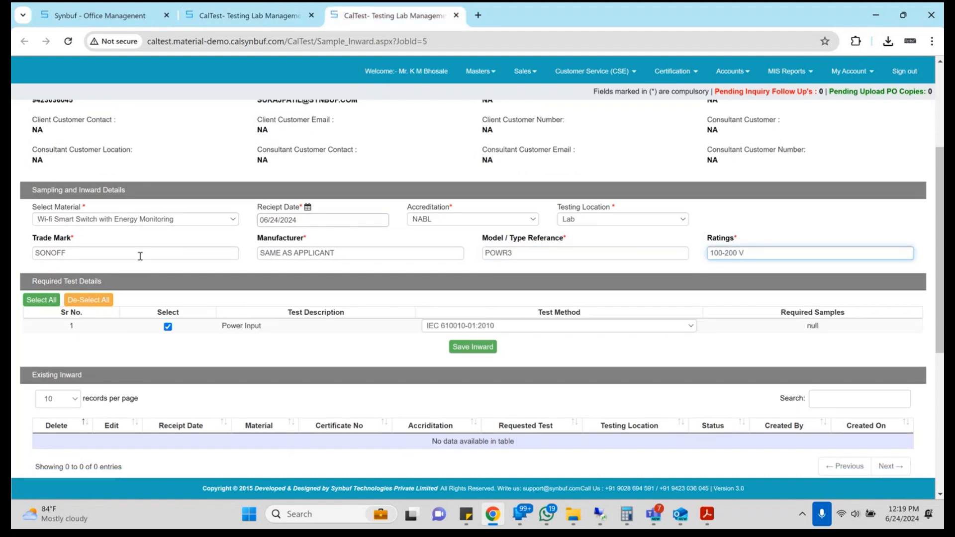
{"action": "left_click", "coordinate": [475, 348]}
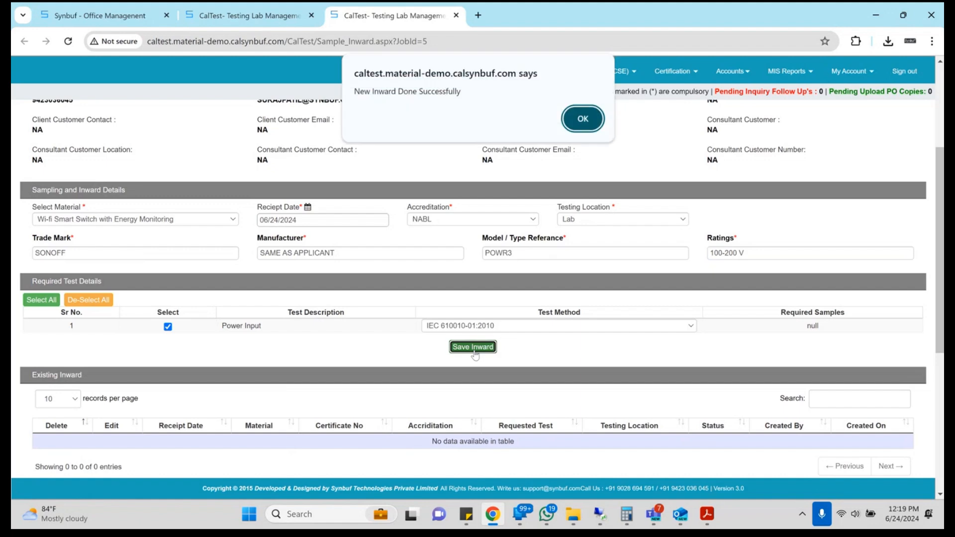
{"action": "key", "text": "Return"}
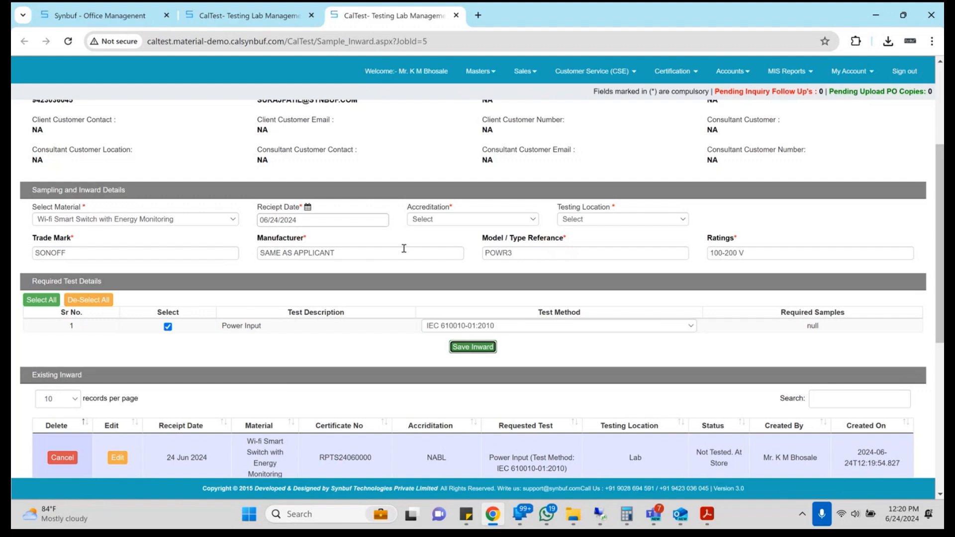
- Apply the SRF terms and conditions to the job and prepare its service request form
{"action": "scroll", "coordinate": [404, 248], "scroll_direction": "down", "scroll_amount": 4}
{"action": "scroll", "coordinate": [404, 248], "scroll_direction": "down", "scroll_amount": 2}
{"action": "left_click", "coordinate": [366, 252]}
{"action": "left_click", "coordinate": [366, 268]}
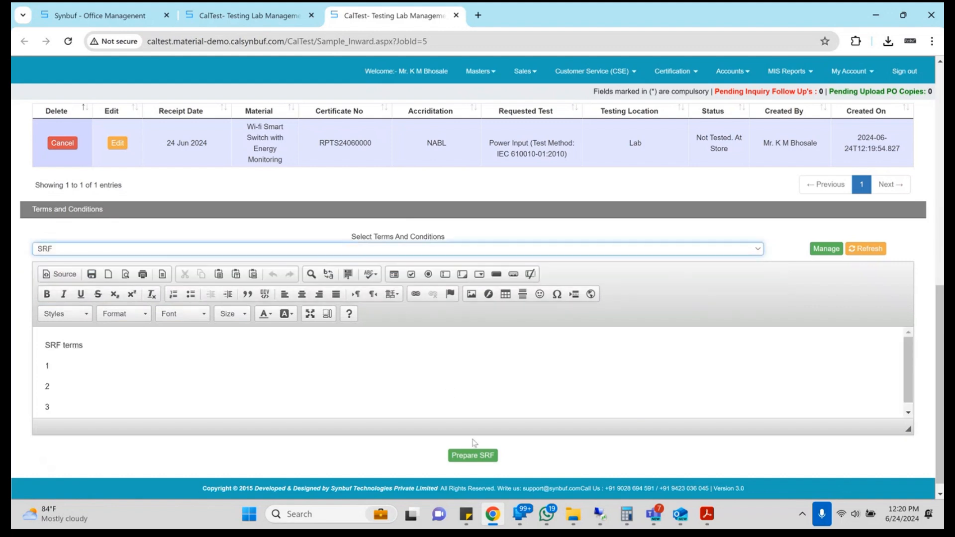
{"action": "left_click", "coordinate": [474, 457]}
{"action": "key", "text": "Return"}
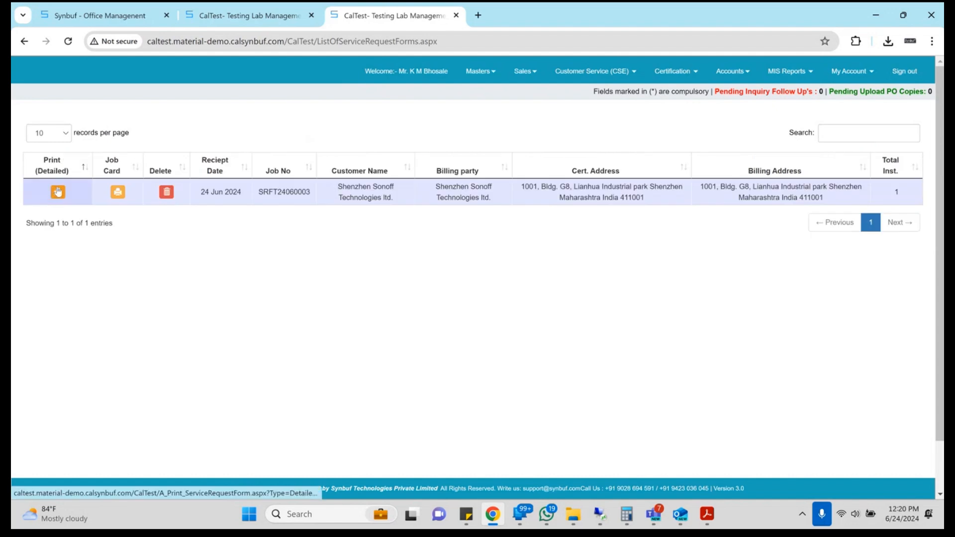
- Download the detailed service request form PDF, review its sample and test details, and close it
{"action": "left_click", "coordinate": [58, 191]}
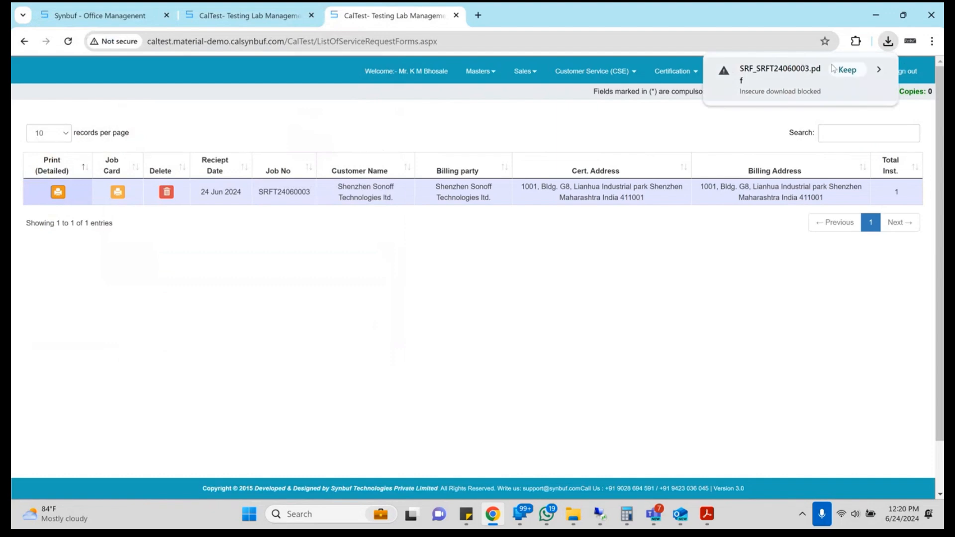
{"action": "left_click", "coordinate": [846, 70]}
{"action": "left_click", "coordinate": [783, 73]}
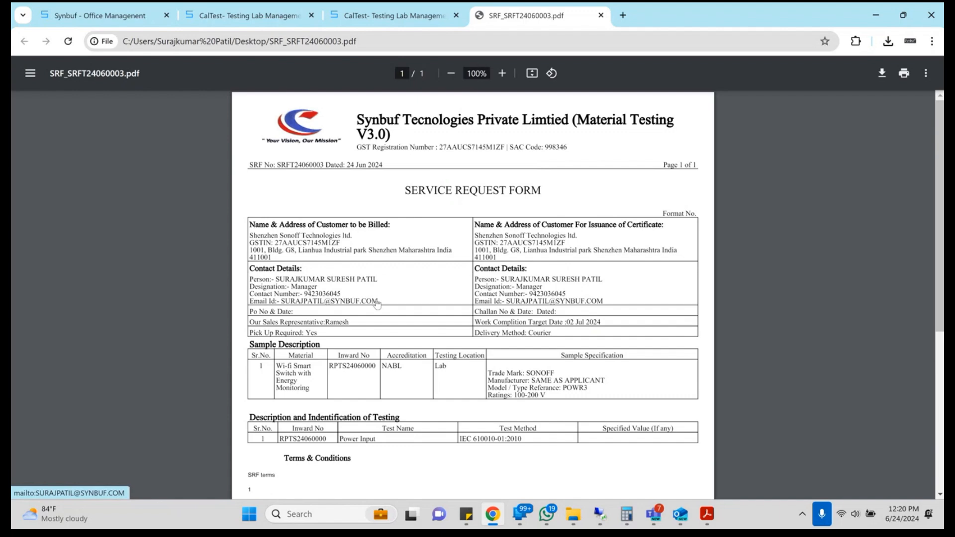
{"action": "scroll", "coordinate": [377, 305], "scroll_direction": "down", "scroll_amount": 2}
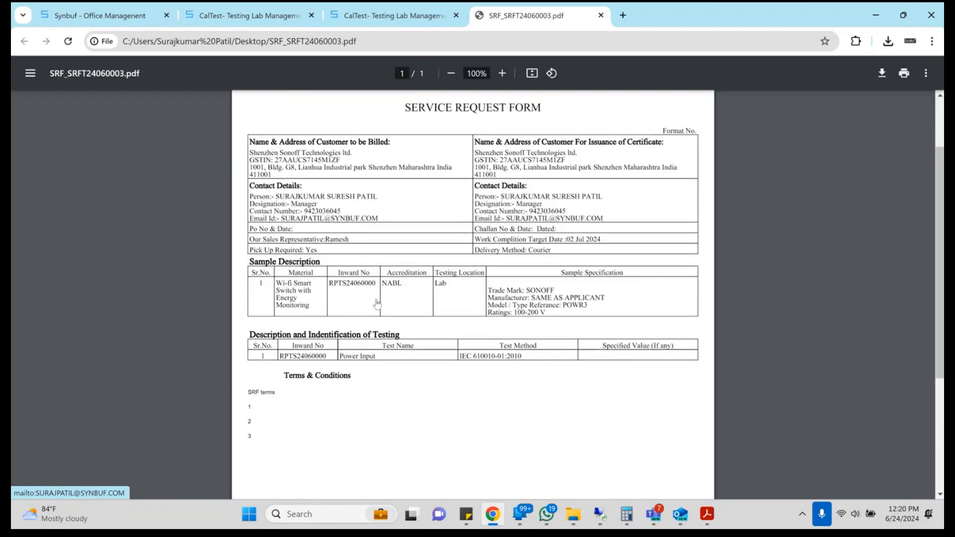
{"action": "scroll", "coordinate": [377, 305], "scroll_direction": "down", "scroll_amount": 1}
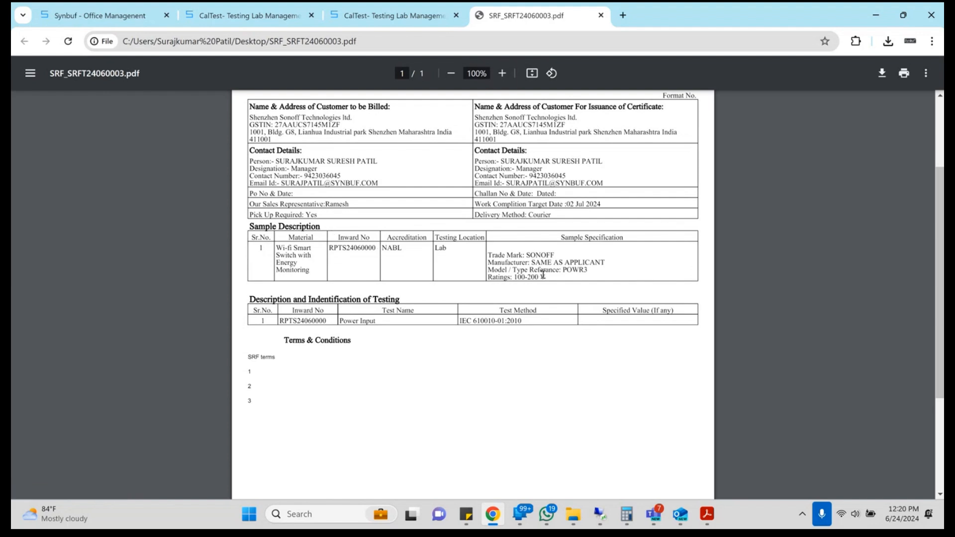
{"action": "key", "text": "ctrl+w"}
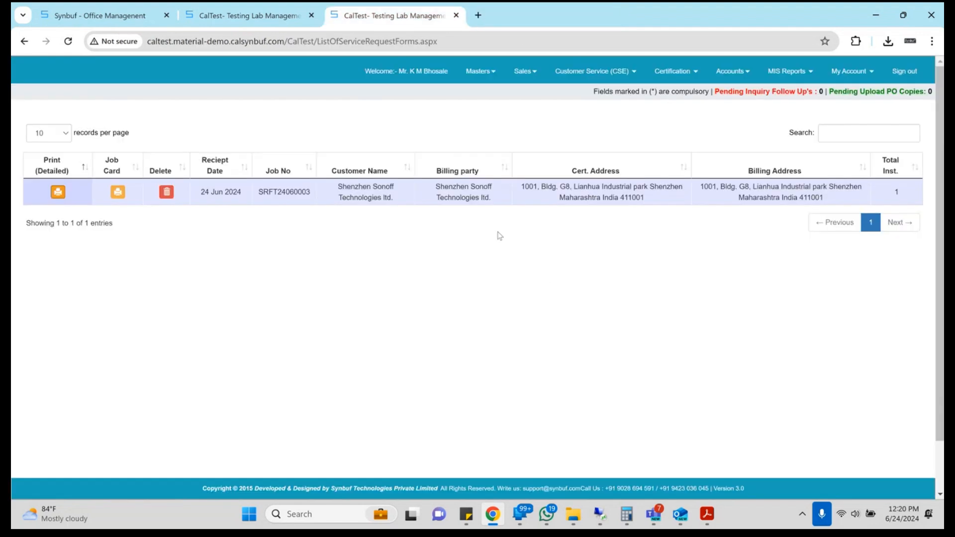
- Close the service request list and dispatch the Wi-fi Smart Switch sample to the lab from Sampling & Dispatch For Testing
{"action": "key", "text": "ctrl+w"}
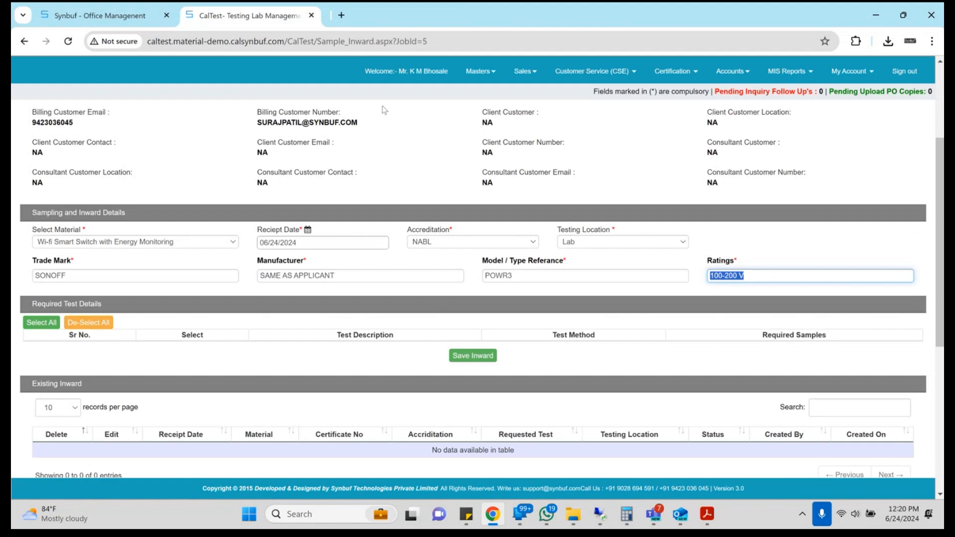
{"action": "left_click", "coordinate": [526, 71]}
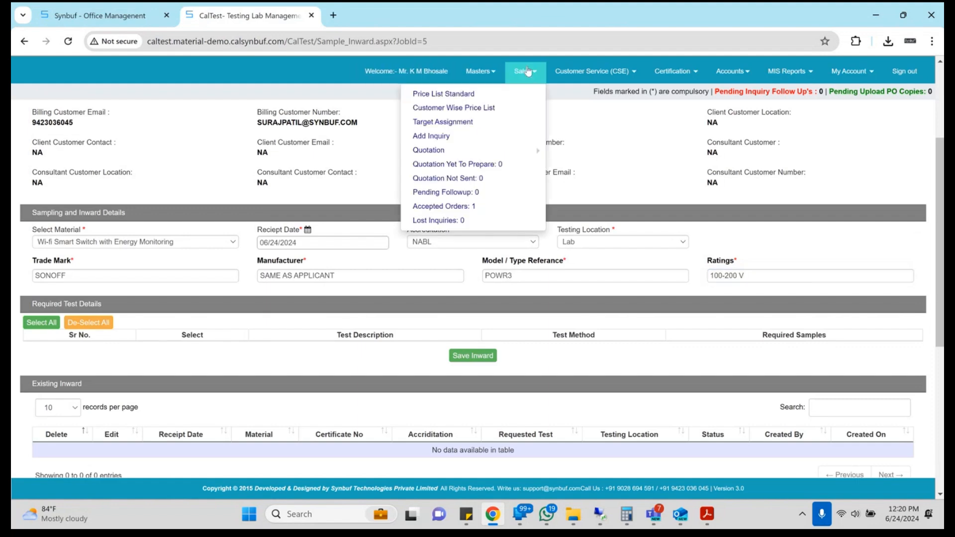
{"action": "left_click", "coordinate": [579, 71]}
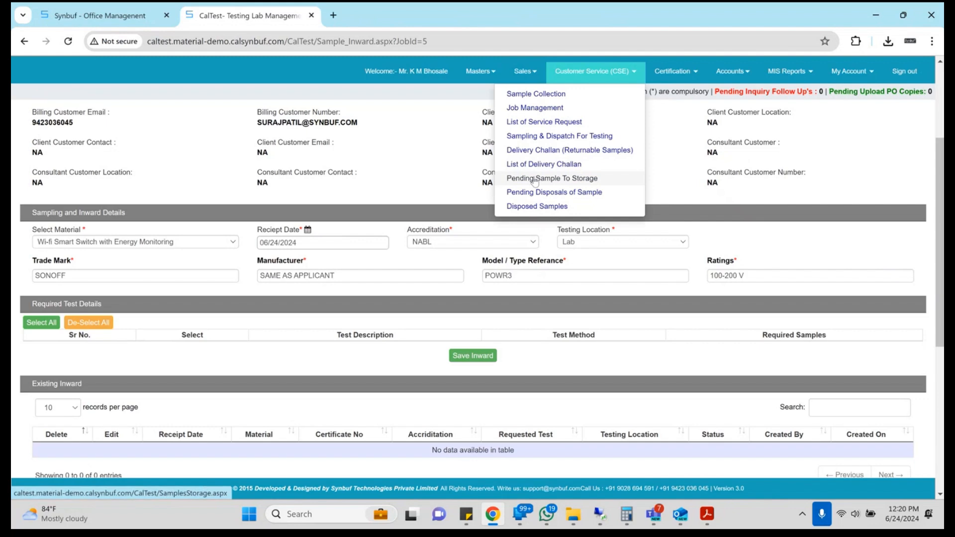
{"action": "left_click", "coordinate": [527, 137]}
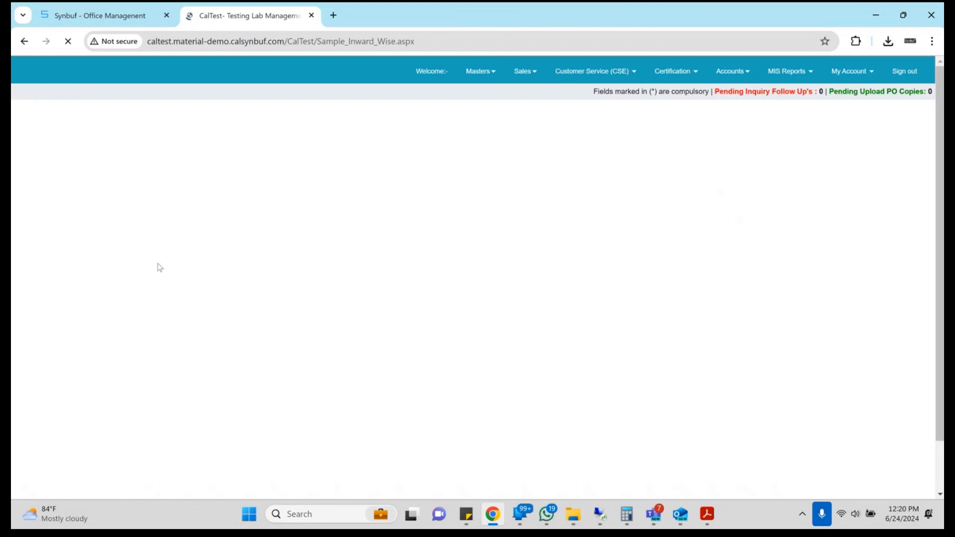
{"action": "left_click", "coordinate": [65, 280]}
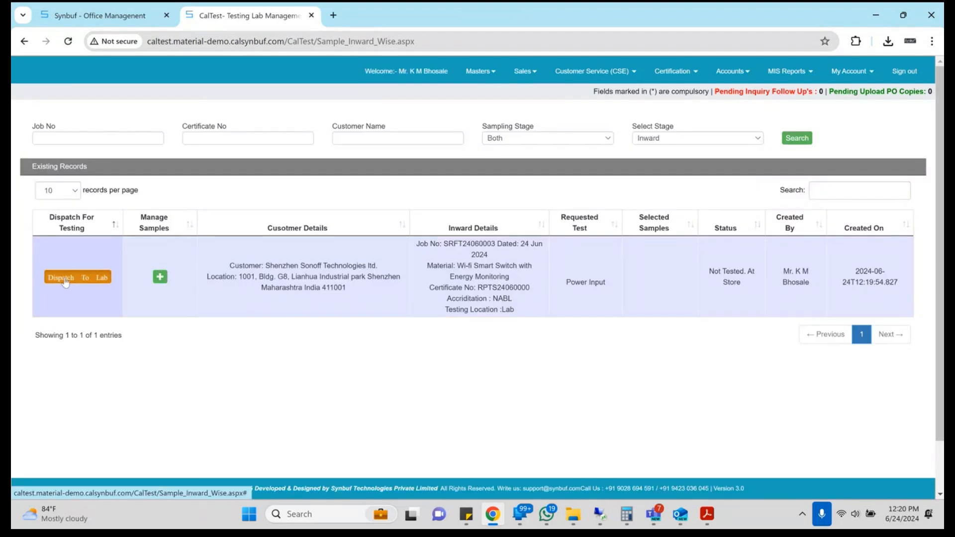
{"action": "key", "text": "Return"}
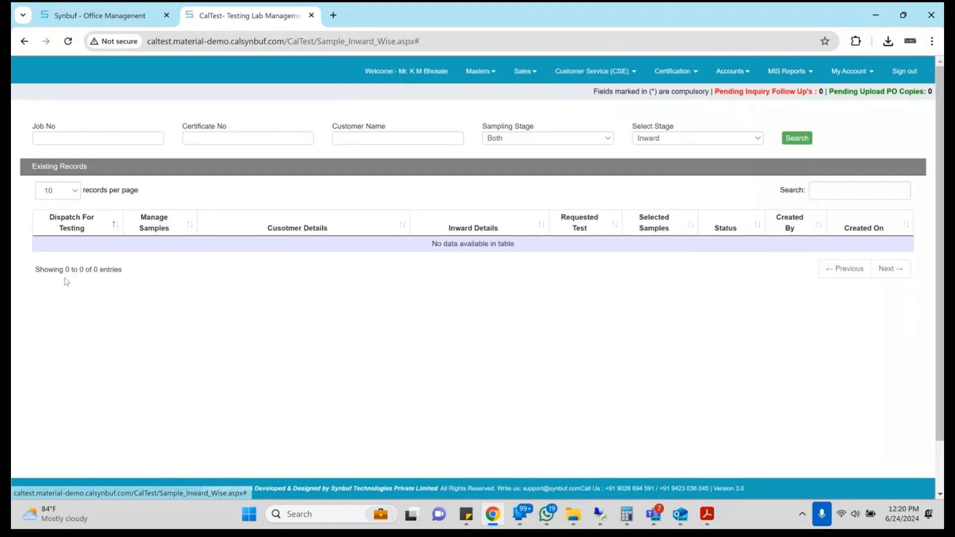
- Accept the dispatched Wi-fi Smart Switch sample at the lab from the Dispatched By Store list
{"action": "left_click", "coordinate": [674, 72]}
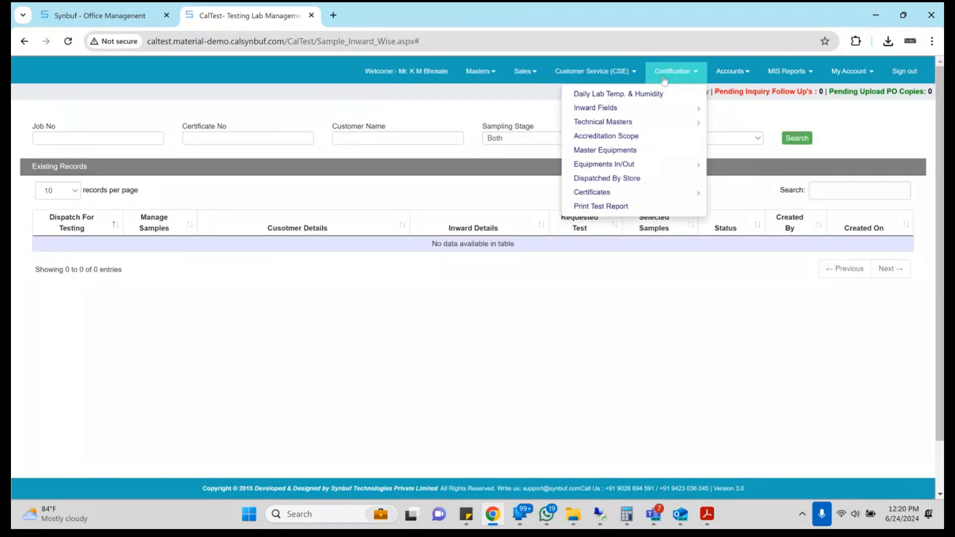
{"action": "left_click", "coordinate": [627, 181]}
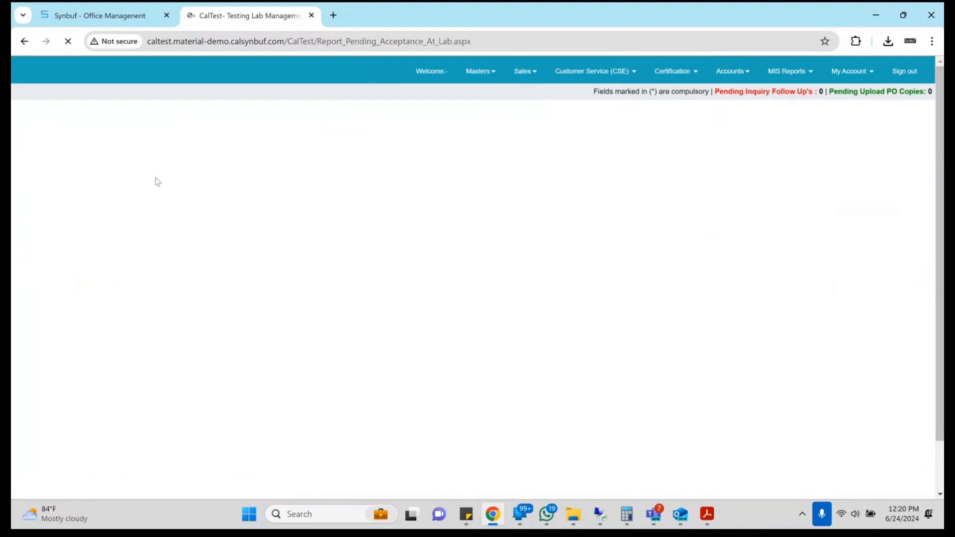
{"action": "left_click", "coordinate": [57, 242]}
{"action": "key", "text": "Return"}
{"action": "key", "text": "Return"}
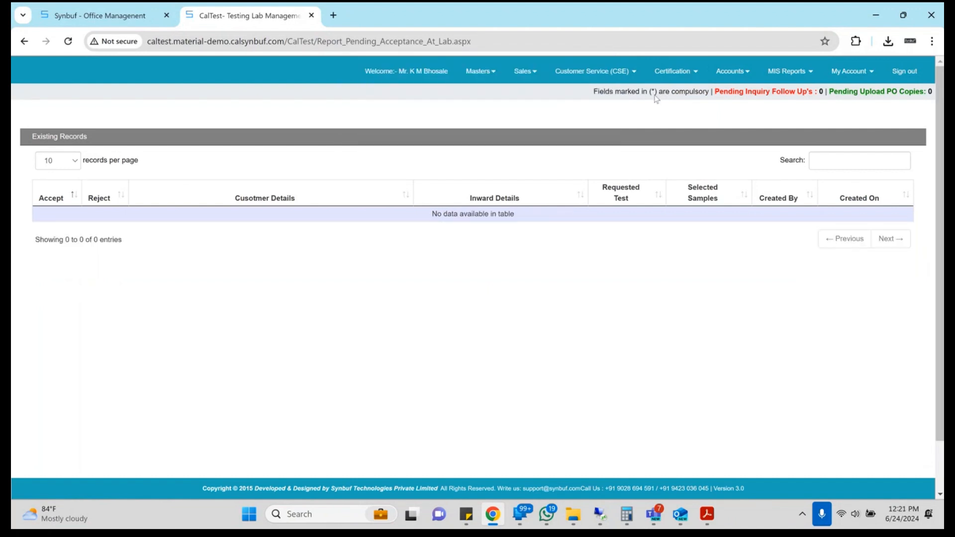
- Open the test result record of the Wi-fi Smart Switch sample from the certificates pending for testing
{"action": "left_click", "coordinate": [678, 78]}
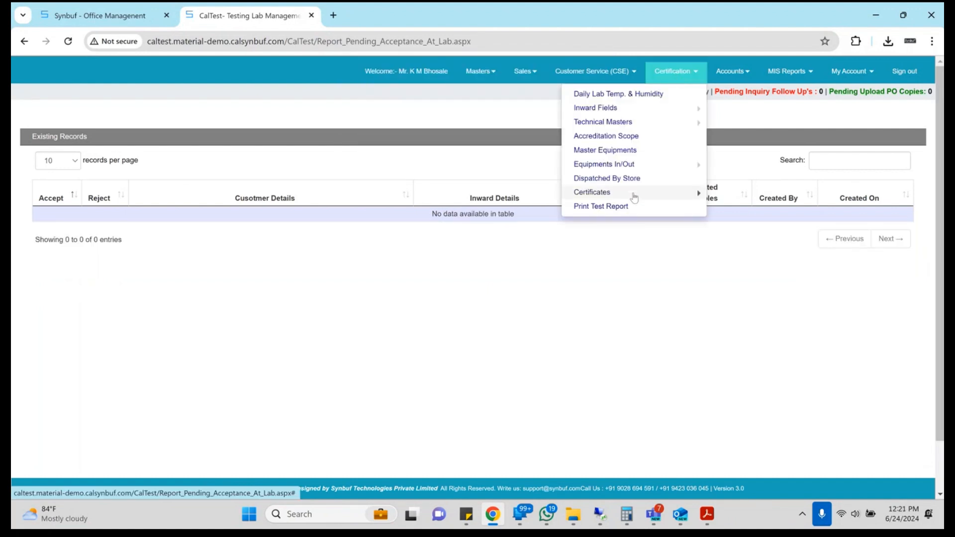
{"action": "mouse_move", "coordinate": [635, 198]}
{"action": "left_click", "coordinate": [724, 192]}
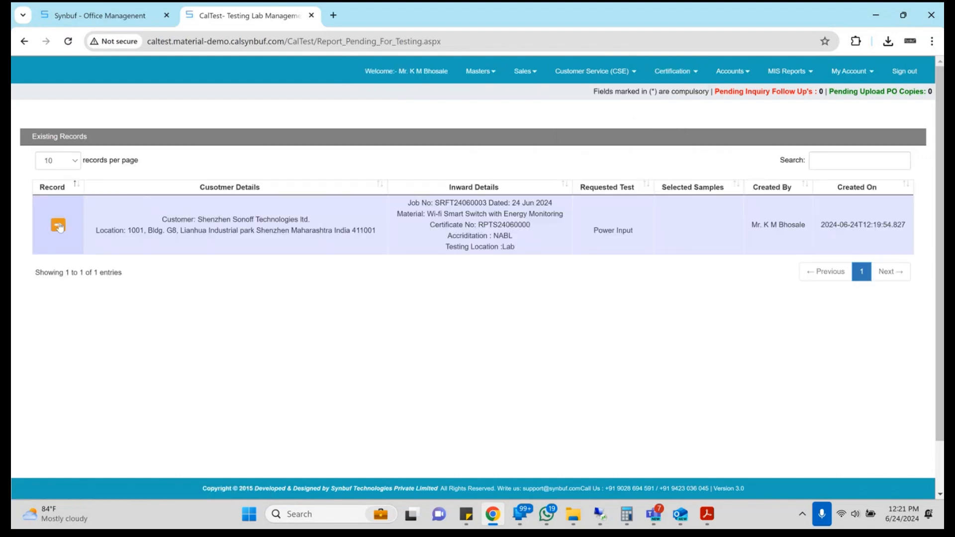
{"action": "left_click", "coordinate": [59, 227]}
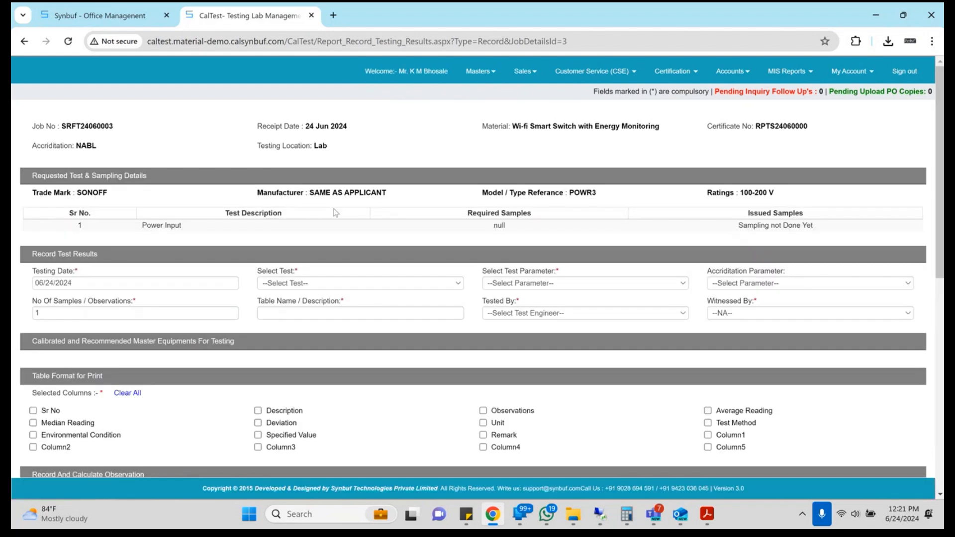
- Select Power Input as the test to record results for, and recheck the available test choices
{"action": "scroll", "coordinate": [335, 213], "scroll_direction": "down", "scroll_amount": 2}
{"action": "left_click", "coordinate": [301, 160]}
{"action": "key", "text": "Down"}
{"action": "key", "text": "Return"}
{"action": "scroll", "coordinate": [313, 162], "scroll_direction": "up", "scroll_amount": 1}
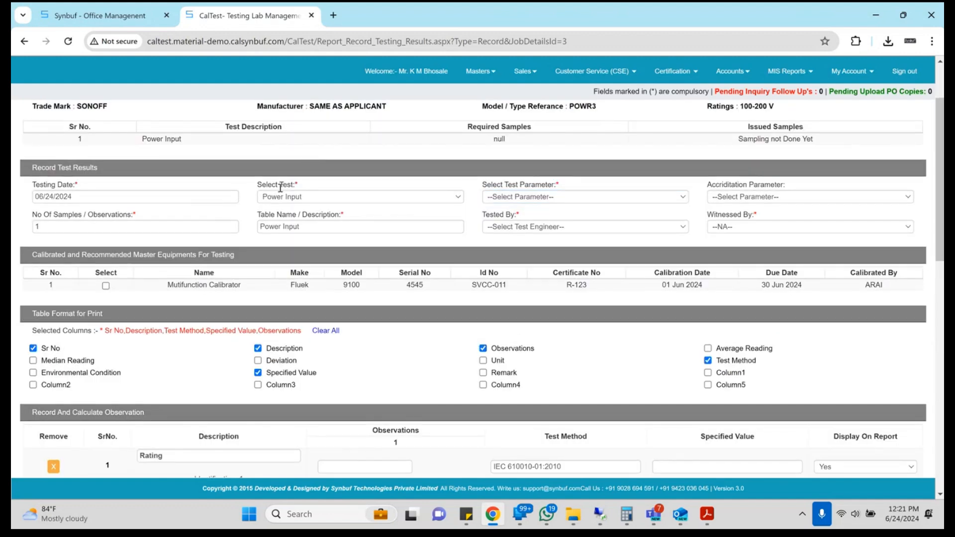
{"action": "triple_click", "coordinate": [281, 187]}
{"action": "left_click", "coordinate": [281, 201]}
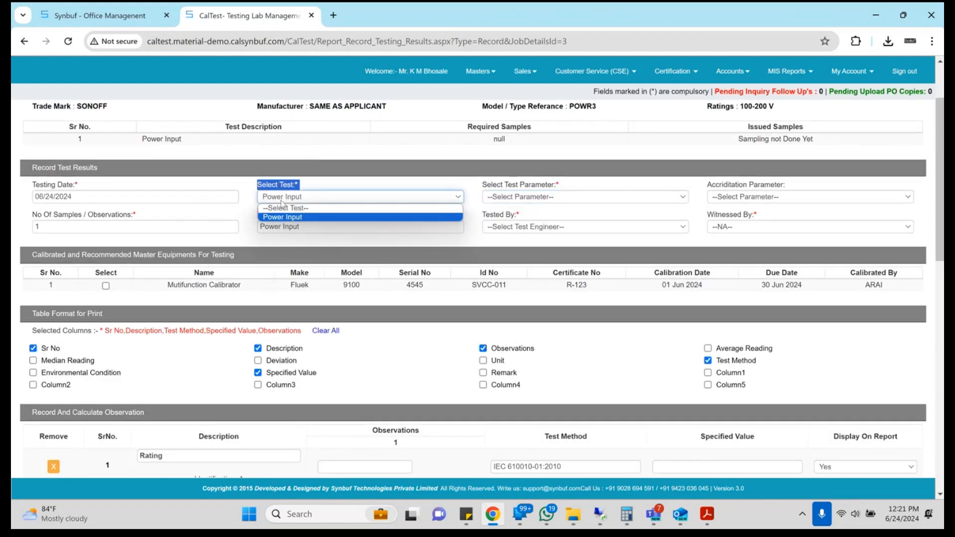
- Choose Rating as the test parameter for the Power Input test
{"action": "left_click", "coordinate": [281, 201]}
{"action": "scroll", "coordinate": [282, 203], "scroll_direction": "up", "scroll_amount": 1}
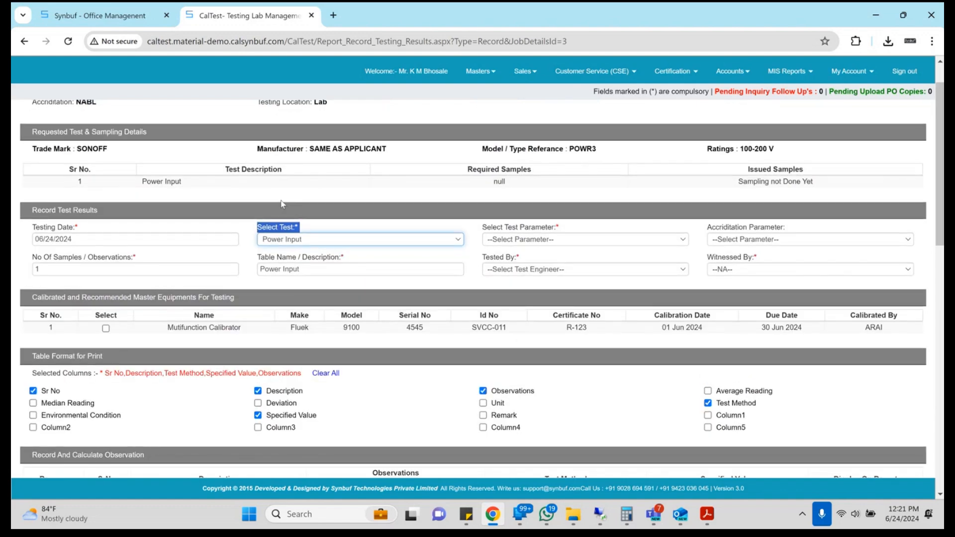
{"action": "left_click", "coordinate": [607, 244]}
{"action": "key", "text": "Down"}
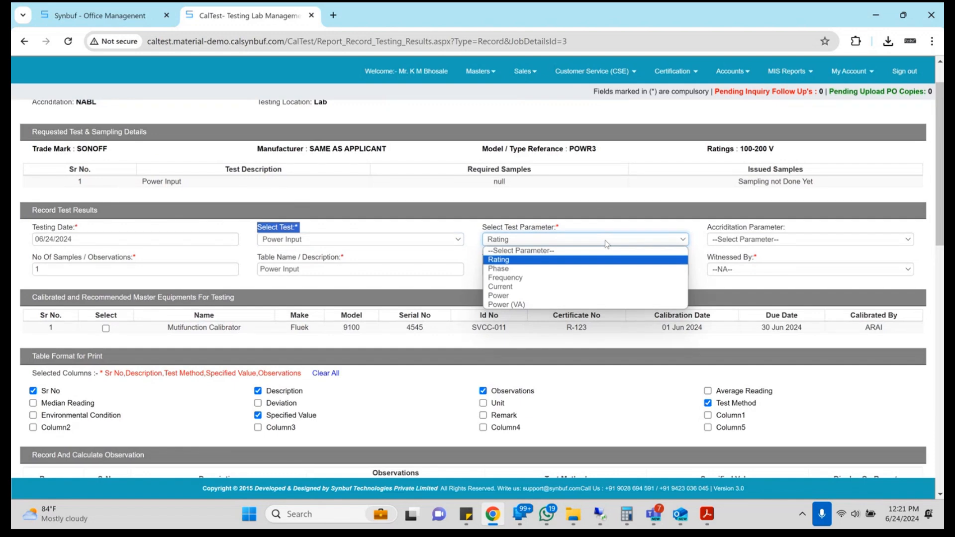
{"action": "left_click", "coordinate": [489, 226]}
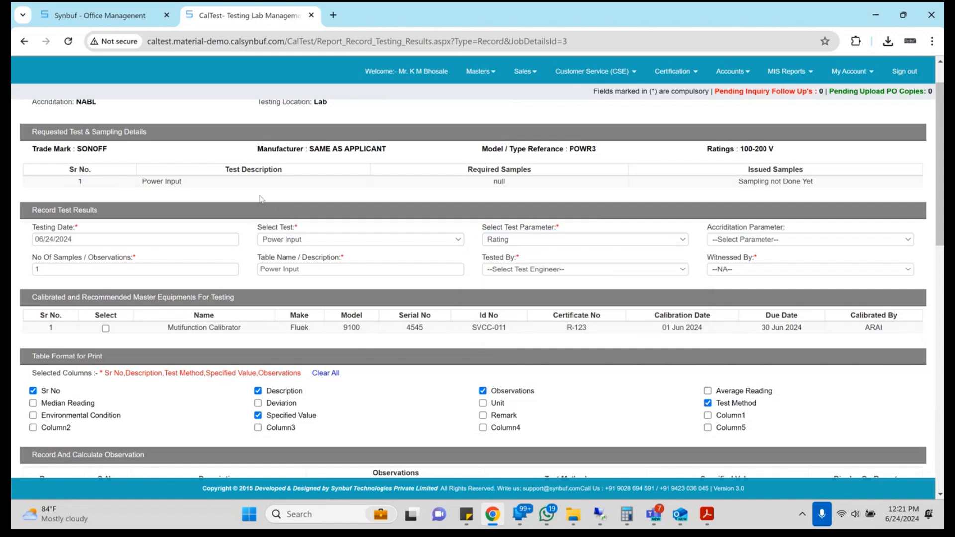
- Open the Parameters page of the technical masters in a separate browser tab
{"action": "left_click", "coordinate": [671, 74]}
{"action": "mouse_move", "coordinate": [654, 122]}
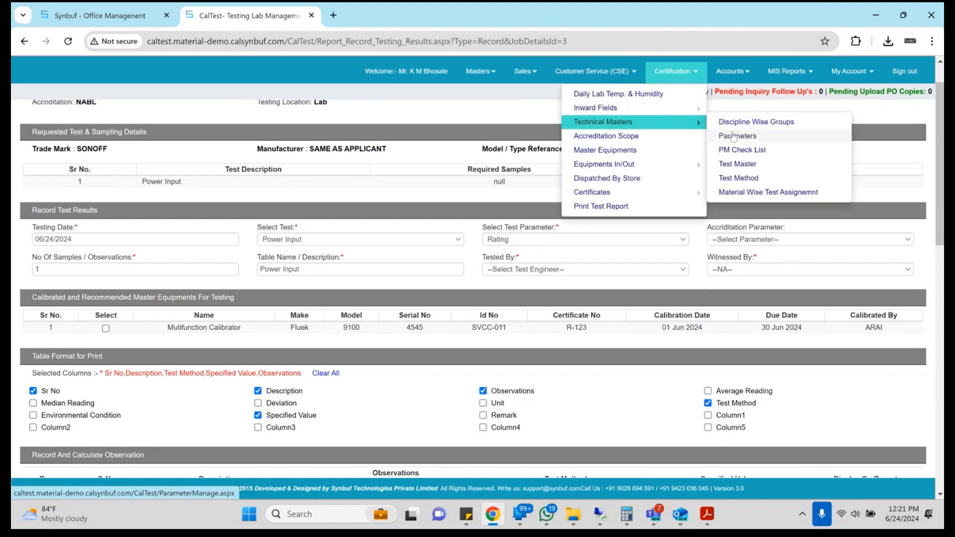
{"action": "middle_click", "coordinate": [734, 136]}
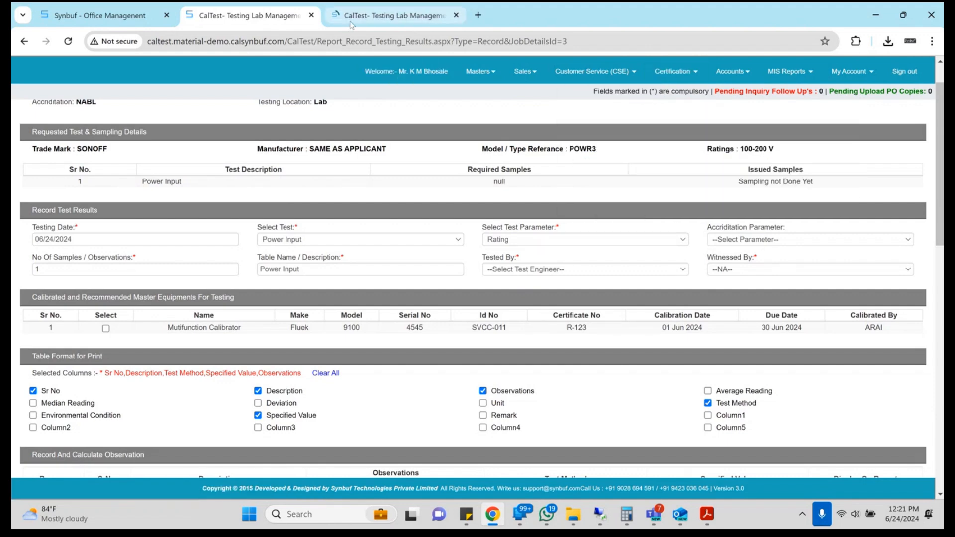
{"action": "left_click", "coordinate": [351, 20]}
- Save a new parameter "pOWER iNOPUT" under Testing, Electro-Technical, Electrical Equipments, and close the Parameters page
{"action": "left_click", "coordinate": [128, 139]}
{"action": "key", "text": "Down"}
{"action": "key", "text": "Return"}
{"action": "key", "text": "Tab"}
{"action": "key", "text": "Down"}
{"action": "key", "text": "Tab"}
{"action": "key", "text": "Down"}
{"action": "key", "text": "Tab"}
{"action": "type", "text": "pOWER iNOPUT"}
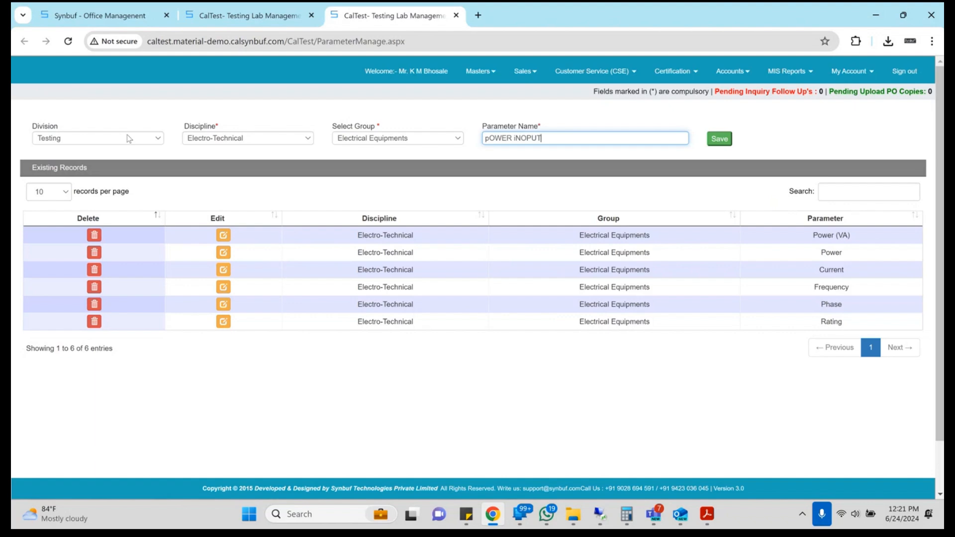
{"action": "key", "text": "Tab"}
{"action": "key", "text": "Return"}
{"action": "key", "text": "Return"}
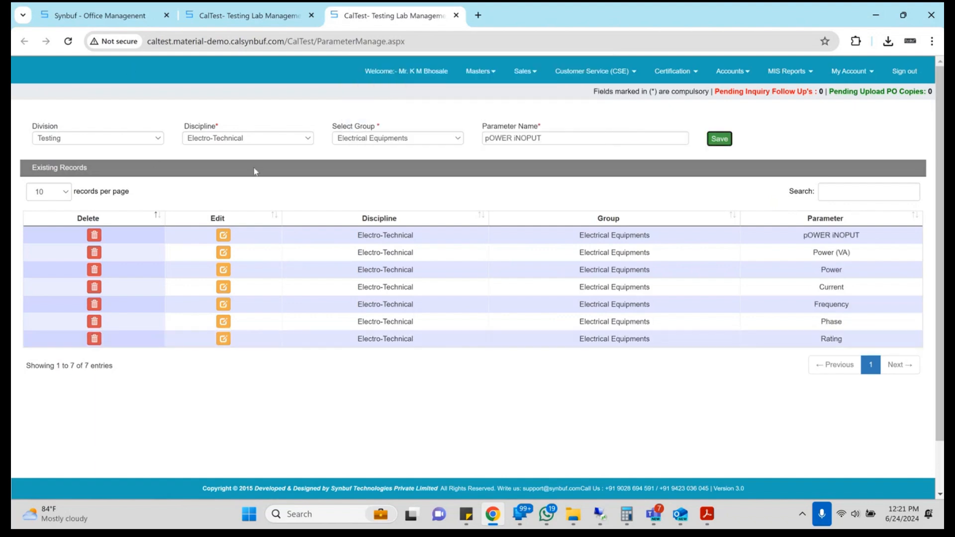
{"action": "key", "text": "ctrl+w"}
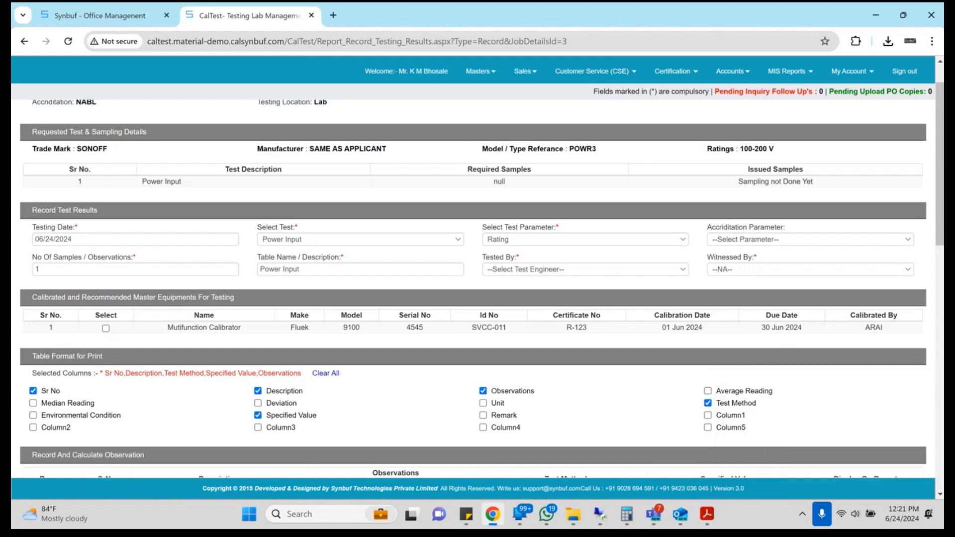
- Reload the test result record and select Power Input as the test
{"action": "left_click", "coordinate": [314, 44]}
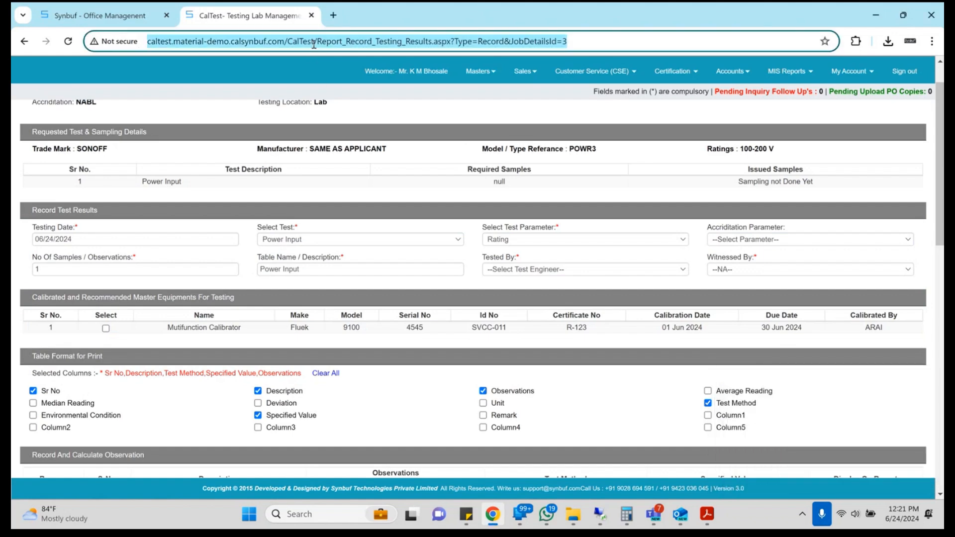
{"action": "key", "text": "Return"}
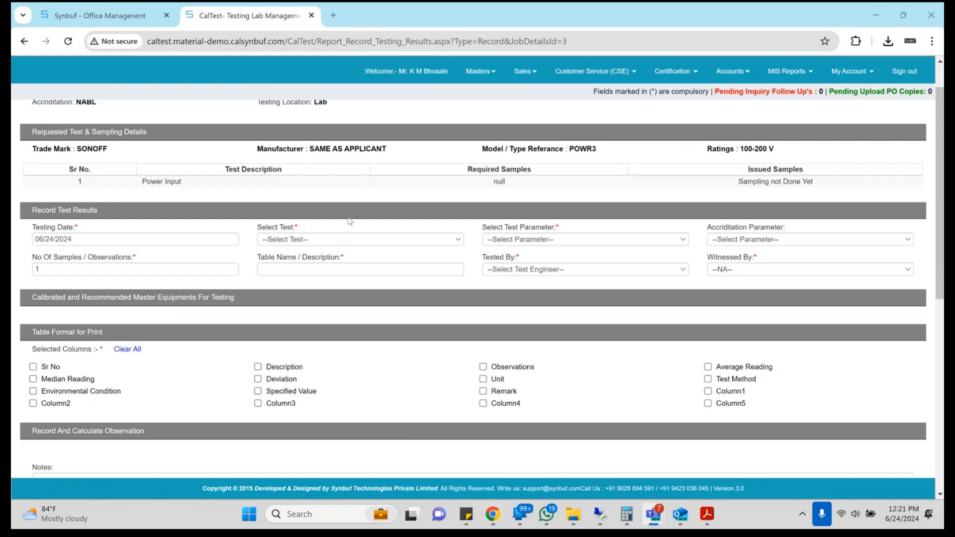
{"action": "left_click", "coordinate": [323, 241]}
{"action": "key", "text": "Down"}
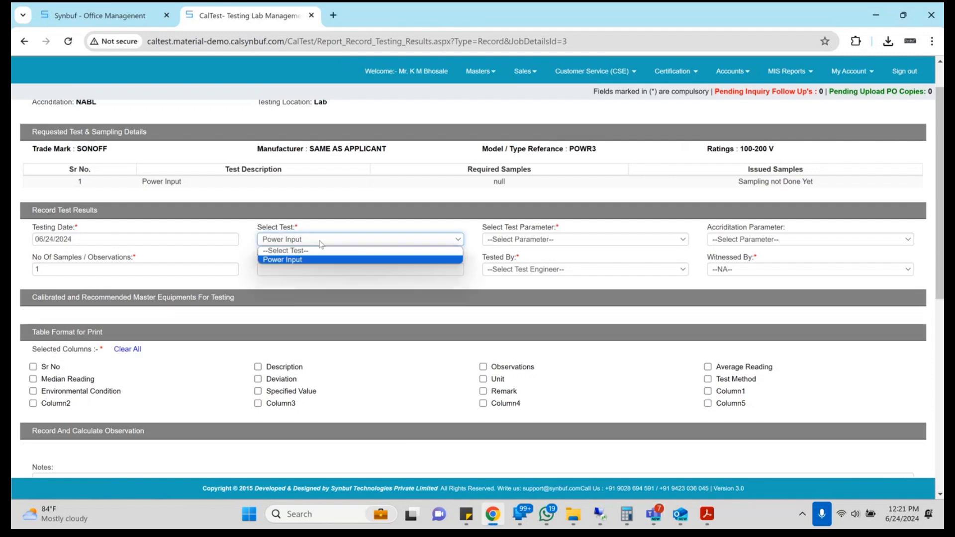
{"action": "key", "text": "Return"}
- Set the test parameter of the Power Input test to pOWER iNOPUT
{"action": "key", "text": "Tab"}
{"action": "key", "text": "Down"}
{"action": "key", "text": "Down"}
{"action": "key", "text": "Down"}
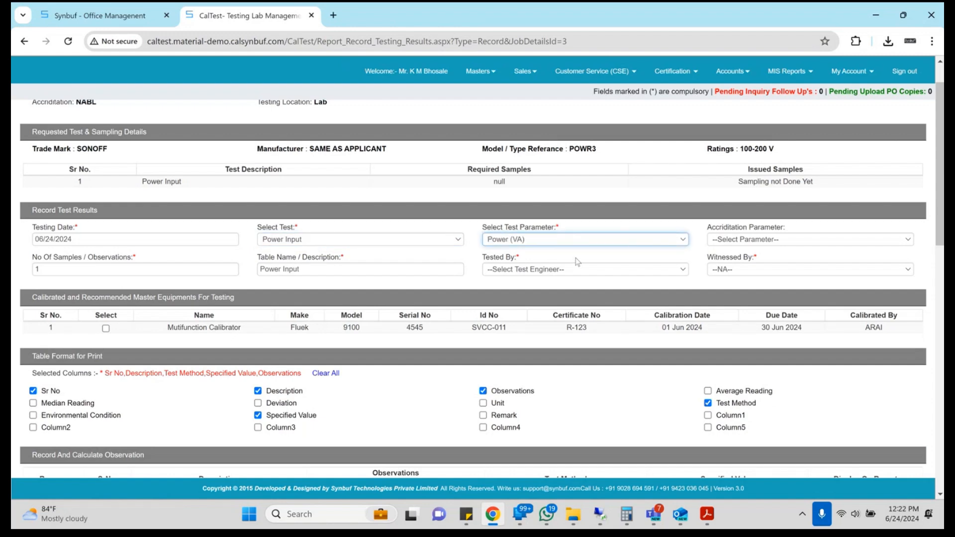
{"action": "key", "text": "Tab"}
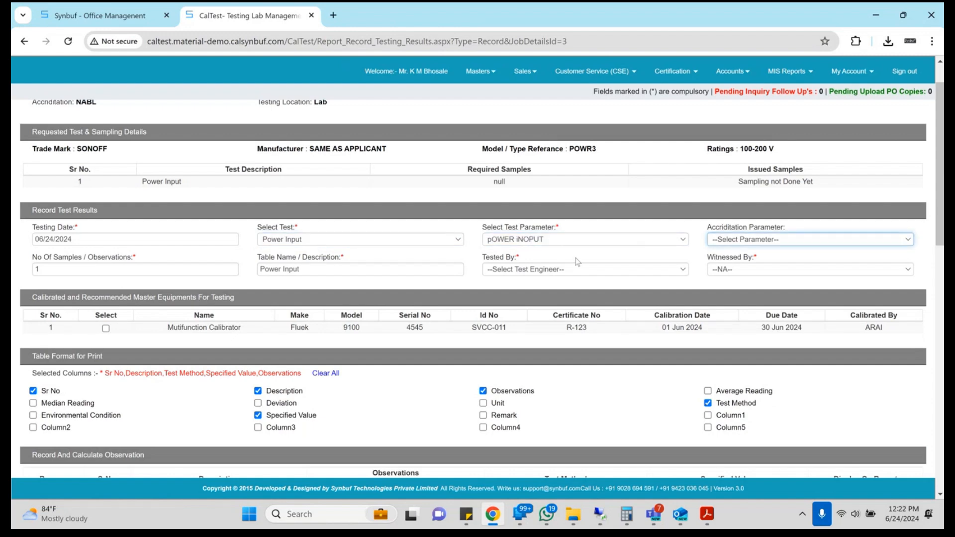
- Examine the accreditation parameter choices and the rest of the result form, opening Accreditation Scope in a background tab
{"action": "left_click", "coordinate": [751, 241]}
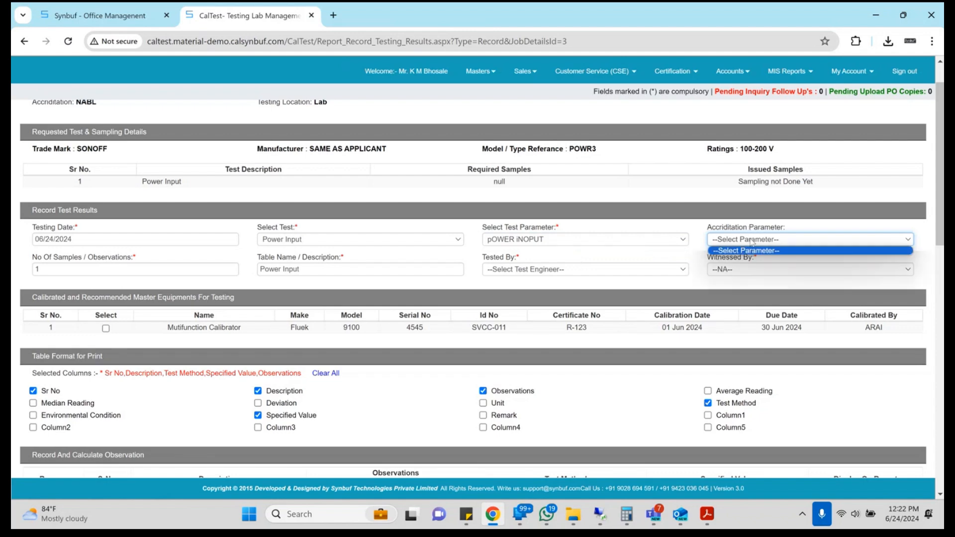
{"action": "left_click", "coordinate": [669, 78]}
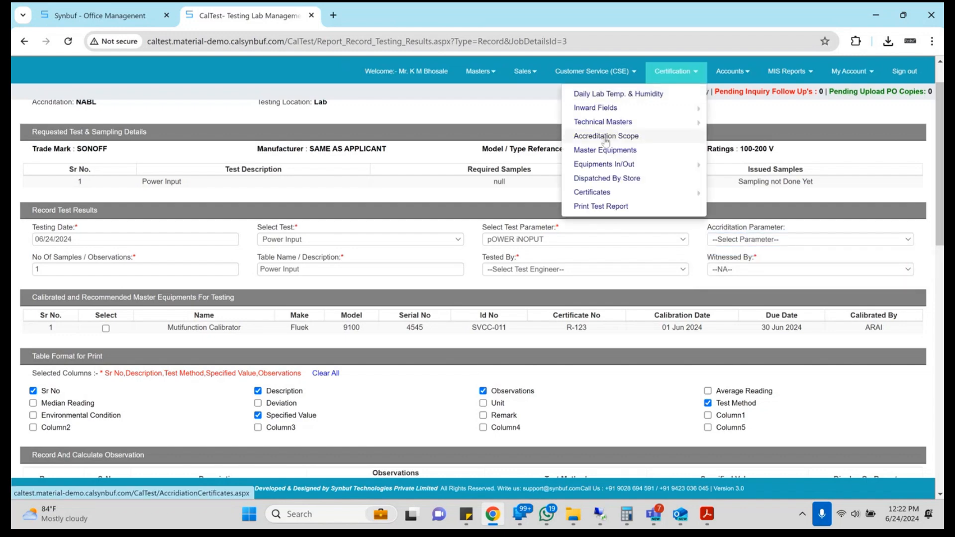
{"action": "left_click", "coordinate": [604, 141], "text": "ctrl"}
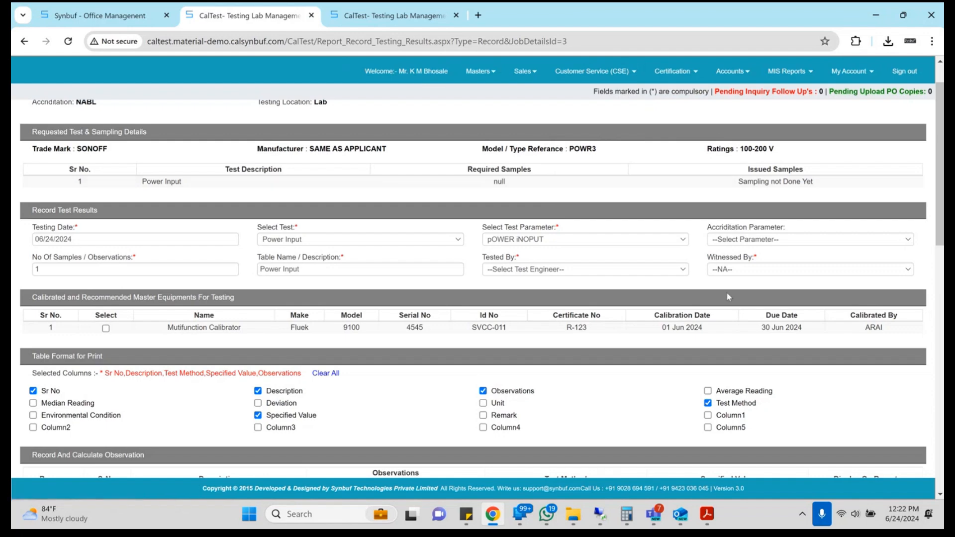
{"action": "left_click_drag", "start_coordinate": [719, 230], "coordinate": [784, 237]}
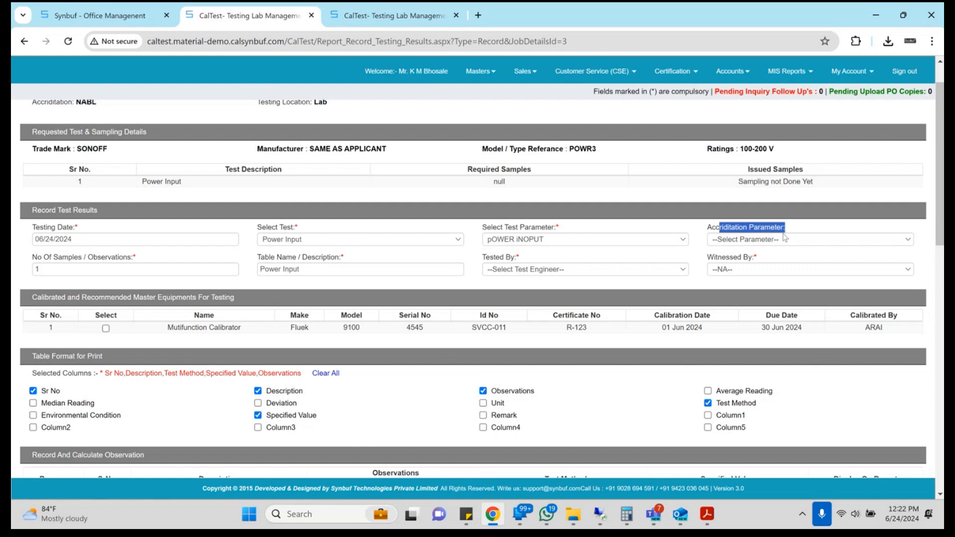
{"action": "left_click", "coordinate": [771, 240]}
{"action": "left_click", "coordinate": [771, 241]}
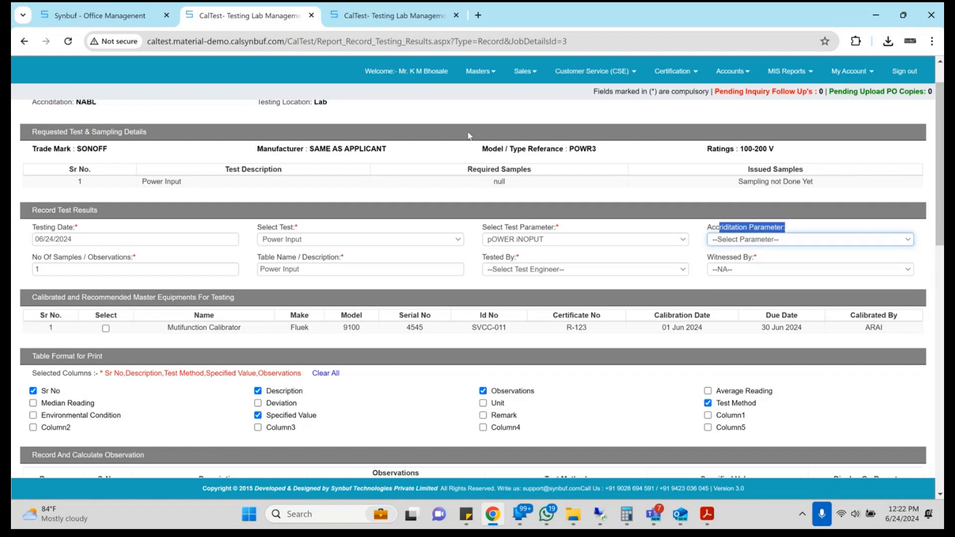
{"action": "left_click", "coordinate": [133, 267]}
{"action": "scroll", "coordinate": [133, 267], "scroll_direction": "down", "scroll_amount": 1}
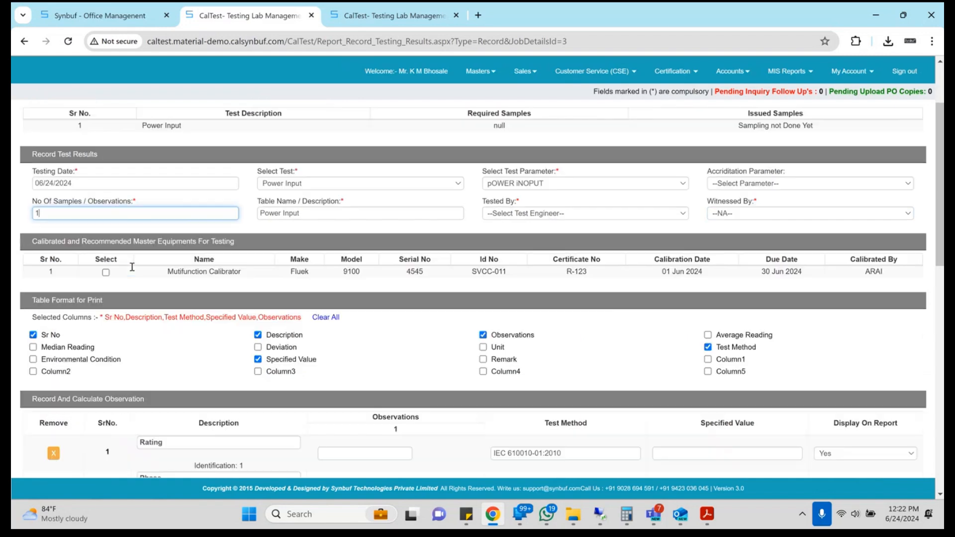
{"action": "scroll", "coordinate": [132, 267], "scroll_direction": "down", "scroll_amount": 1}
{"action": "scroll", "coordinate": [132, 269], "scroll_direction": "up", "scroll_amount": 2}
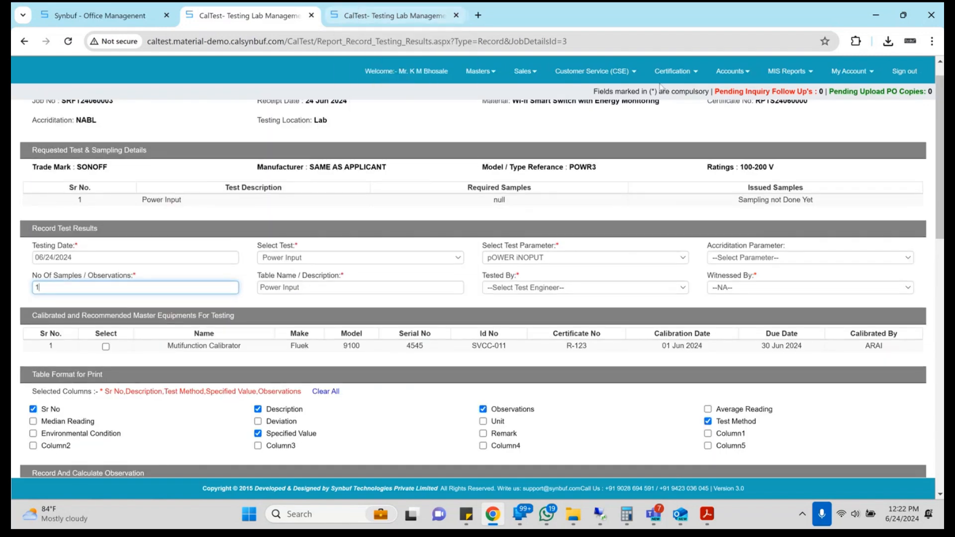
- Open the Accreditation Scope page in a separate tab and switch to it
{"action": "left_click", "coordinate": [675, 71]}
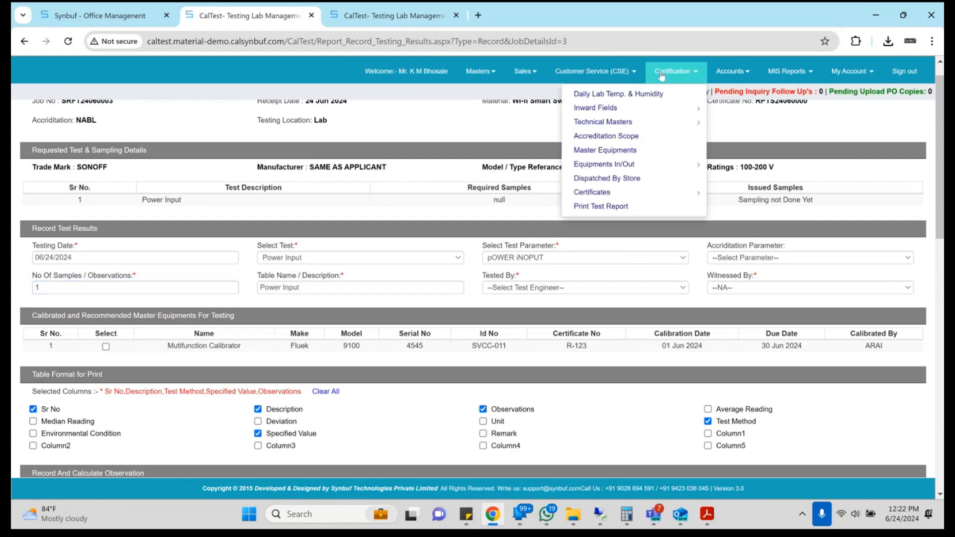
{"action": "middle_click", "coordinate": [606, 136]}
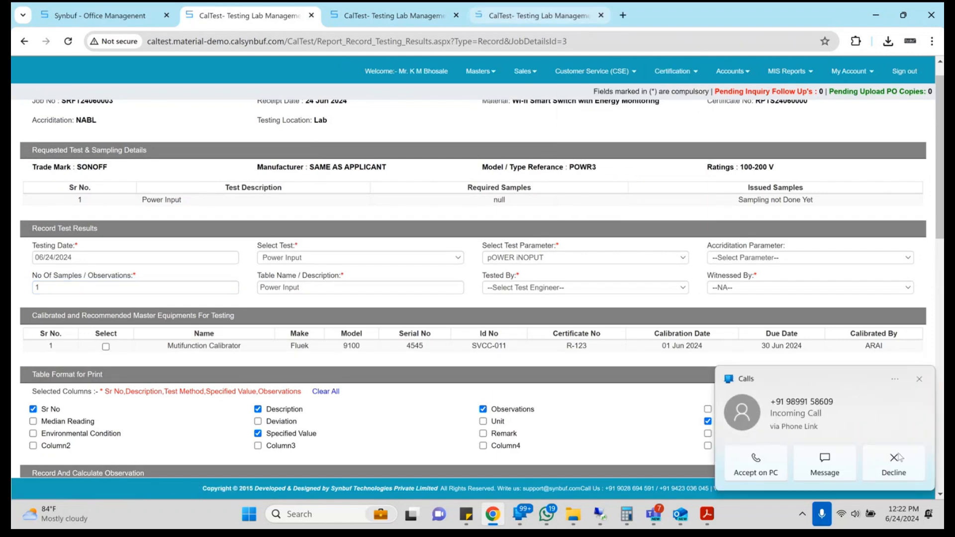
{"action": "left_click", "coordinate": [578, 25]}
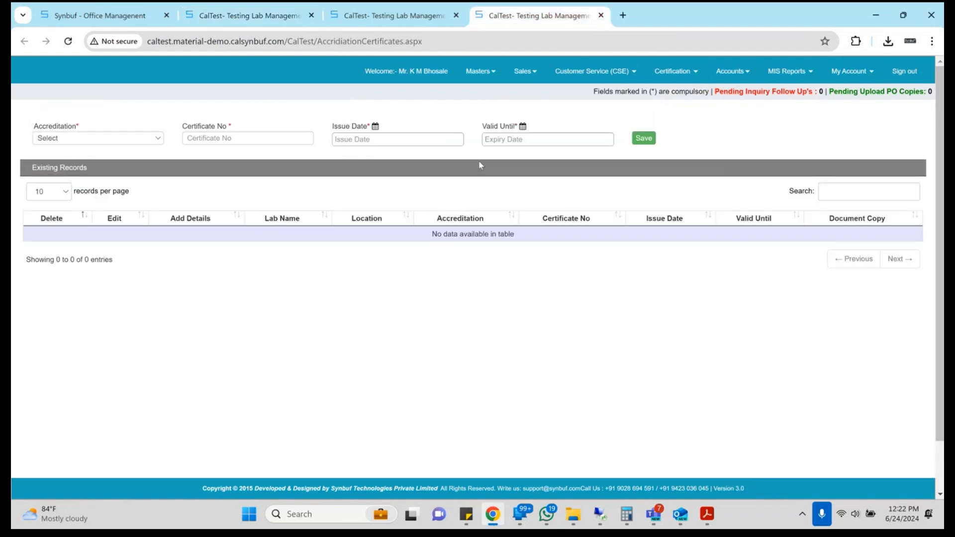
- Save a NABL accreditation certificate TC-1234 issued 06/01/2024 and valid until 06/24/2024
{"action": "left_click", "coordinate": [154, 139]}
{"action": "key", "text": "Down"}
{"action": "key", "text": "Tab"}
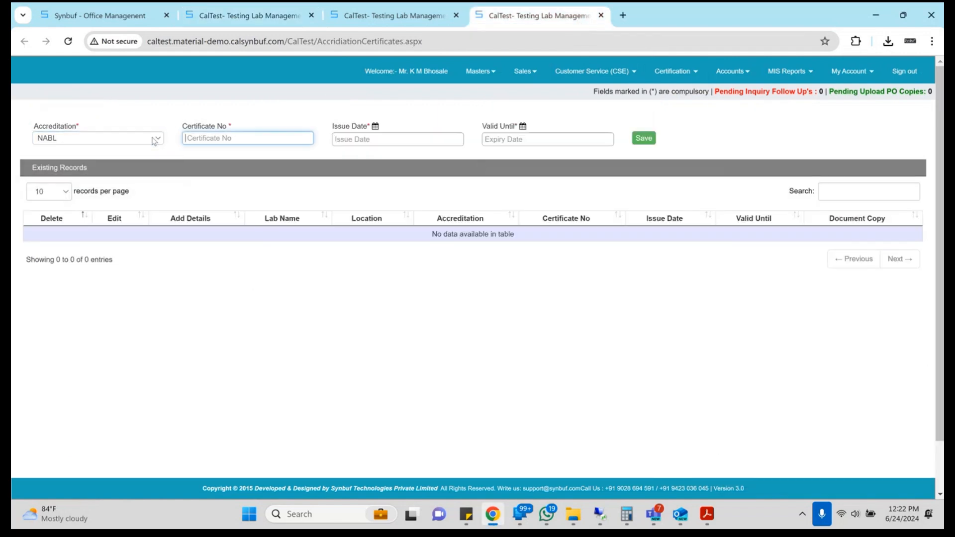
{"action": "type", "text": "TC-1234"}
{"action": "key", "text": "Tab"}
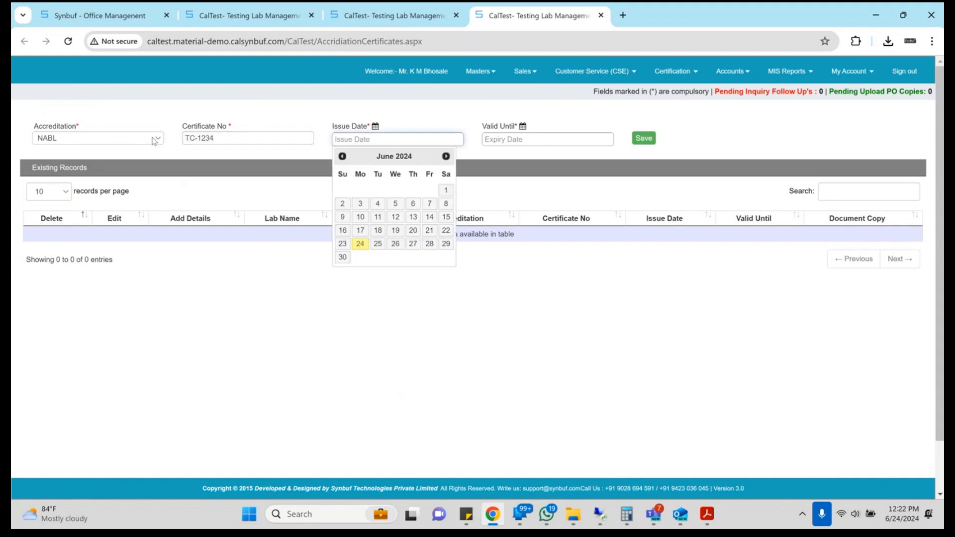
{"action": "left_click", "coordinate": [445, 190]}
{"action": "left_click", "coordinate": [537, 143]}
{"action": "key", "text": "Tab"}
{"action": "key", "text": "Return"}
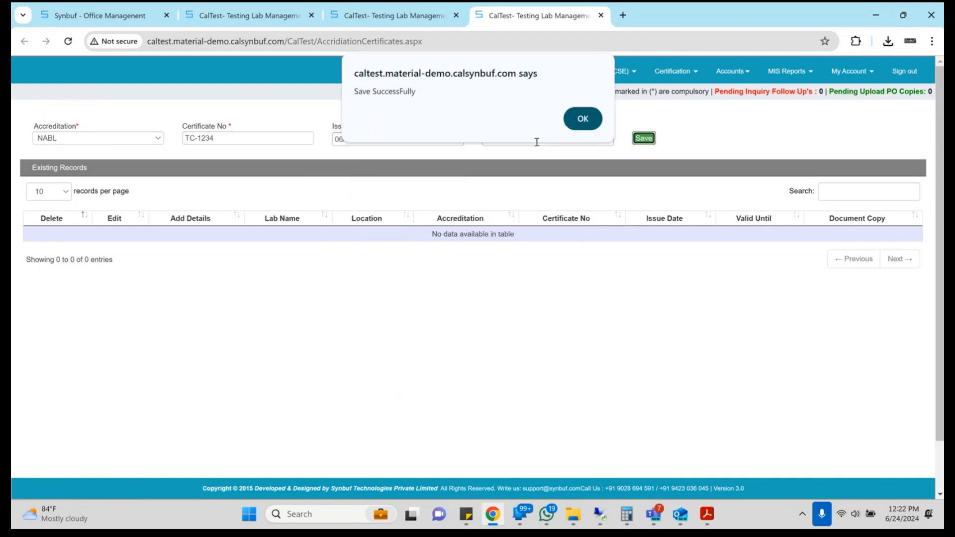
{"action": "key", "text": "Return"}
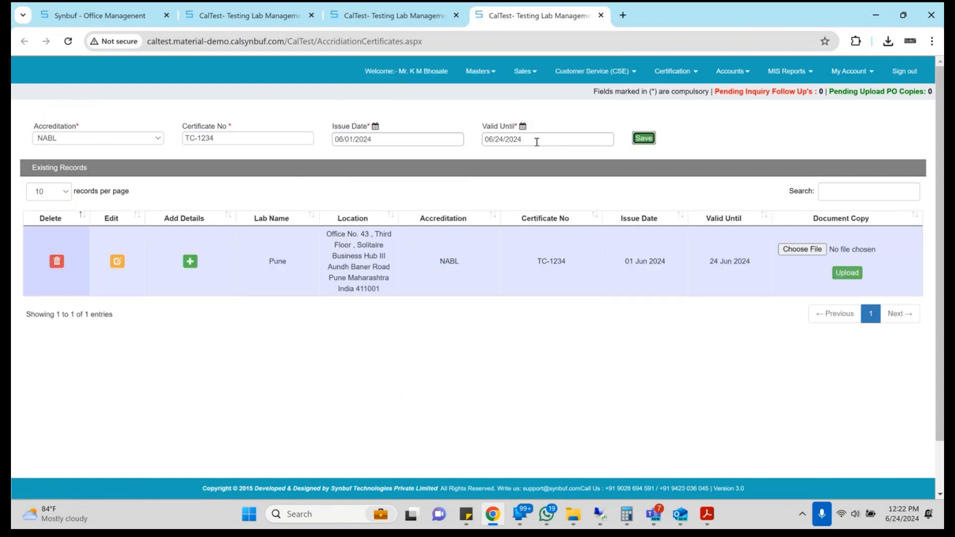
- Compare the testing date in the result record with the validity period of the NABL accreditation certificate
{"action": "left_click", "coordinate": [259, 26]}
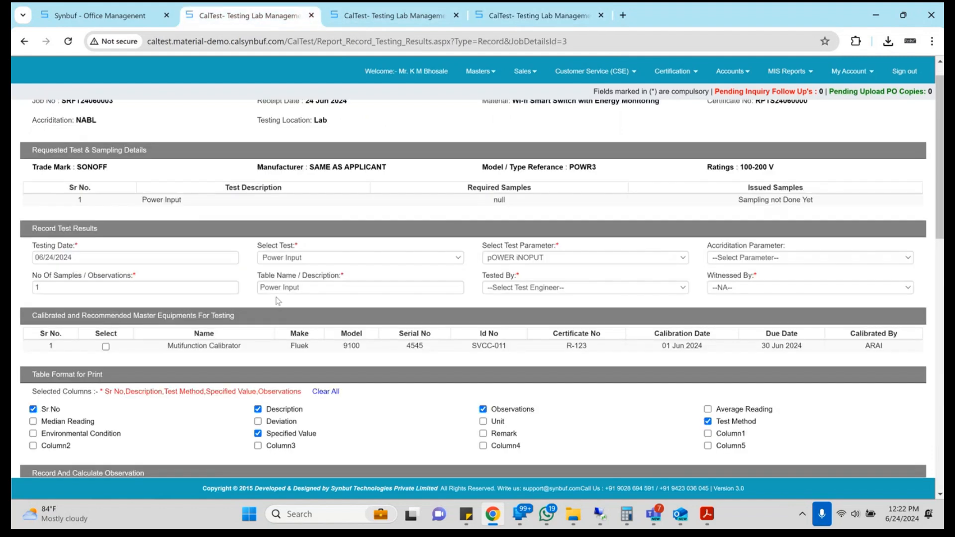
{"action": "scroll", "coordinate": [278, 301], "scroll_direction": "up", "scroll_amount": 1}
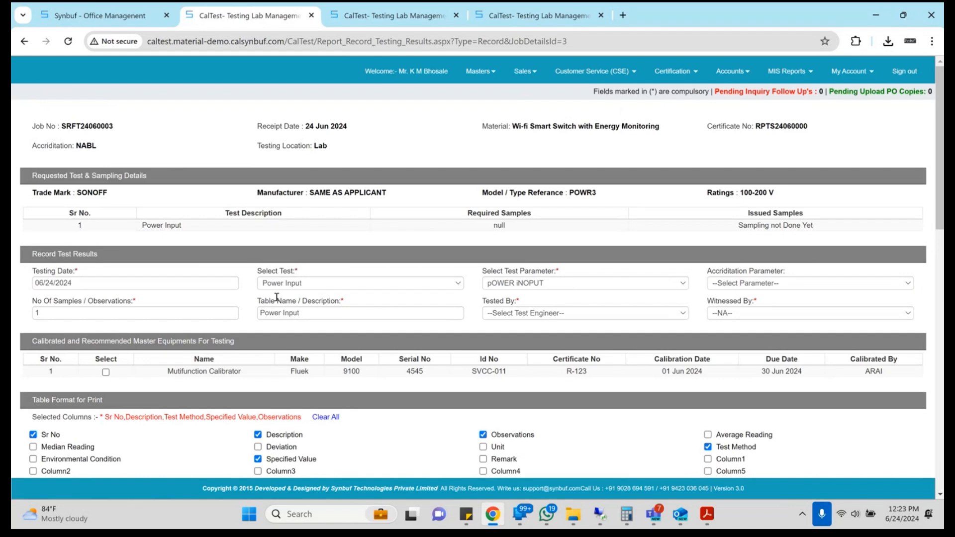
{"action": "left_click", "coordinate": [182, 280]}
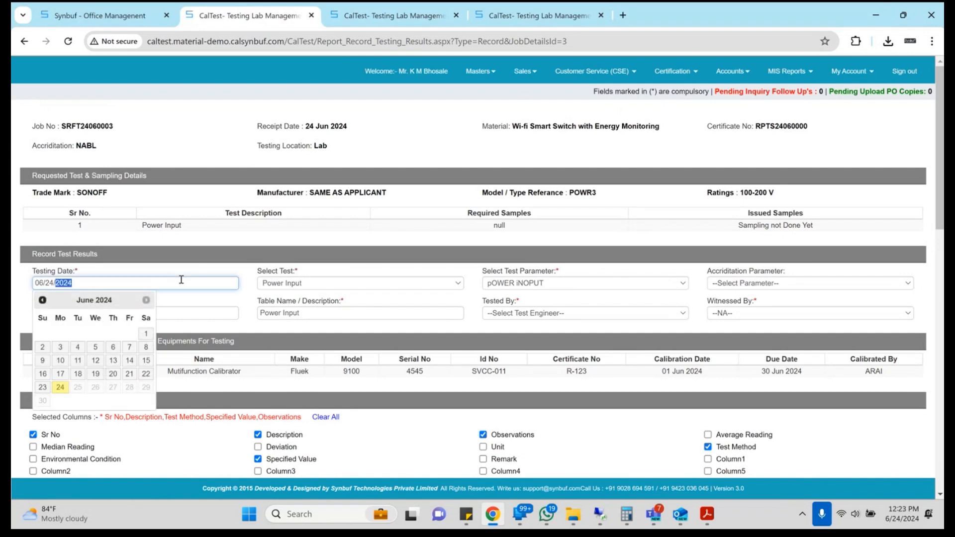
{"action": "left_click", "coordinate": [577, 25]}
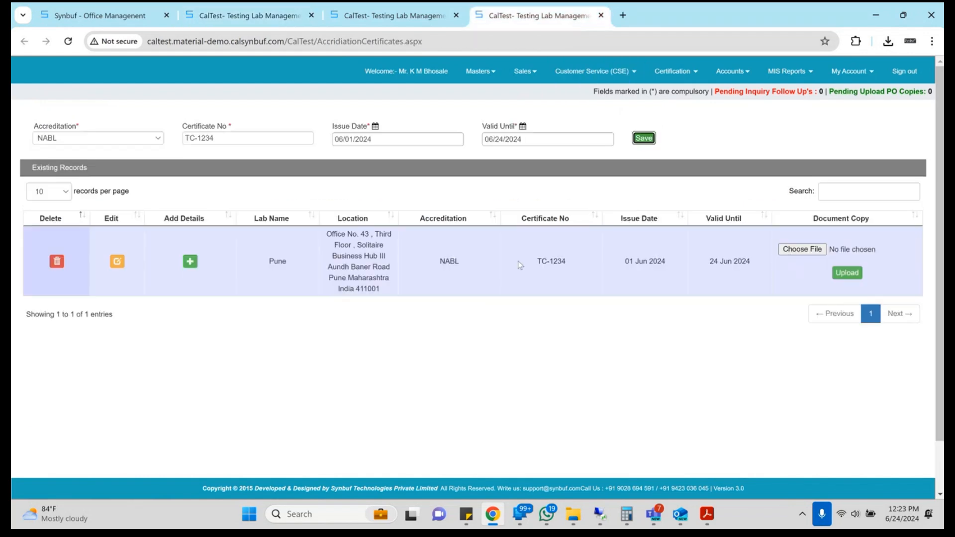
{"action": "left_click_drag", "start_coordinate": [649, 261], "coordinate": [748, 262]}
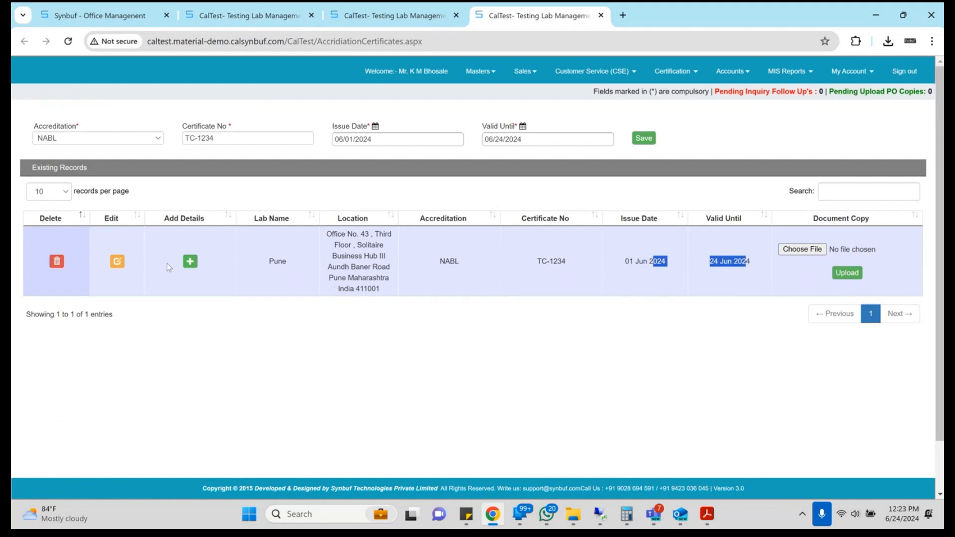
- Add a scope record to certificate TC-1234: Pune, Electro-Technical, Electrical Equipments, pOWER iNOPUT, Lab, 0 to 100 V, CMC 0.01 to 0.01 % Rdg
{"action": "left_click", "coordinate": [190, 262]}
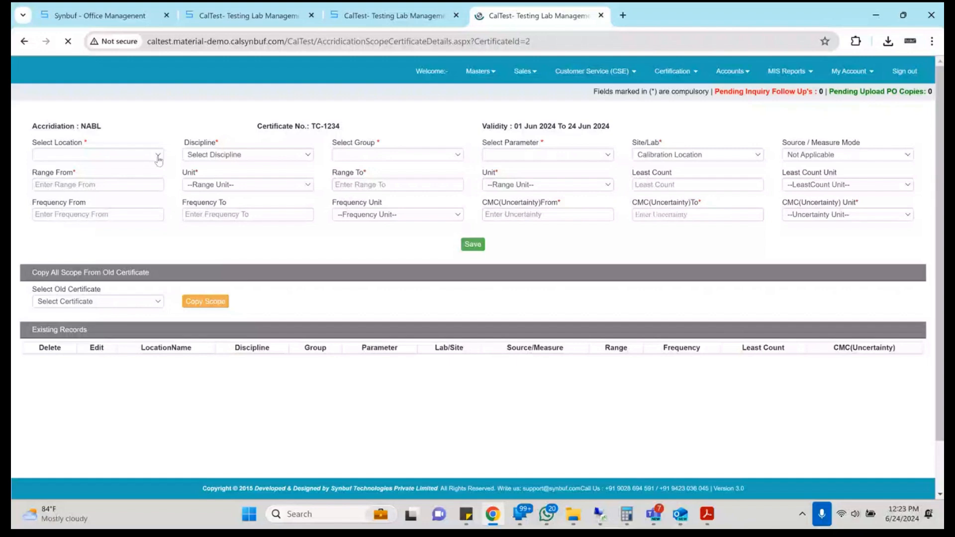
{"action": "left_click", "coordinate": [158, 159]}
{"action": "left_click", "coordinate": [149, 175]}
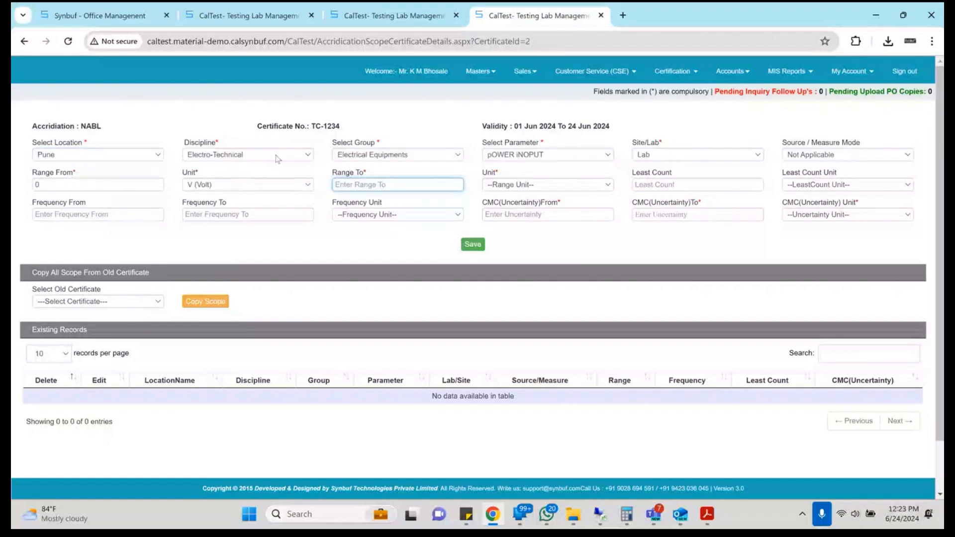
{"action": "key", "text": "Tab"}
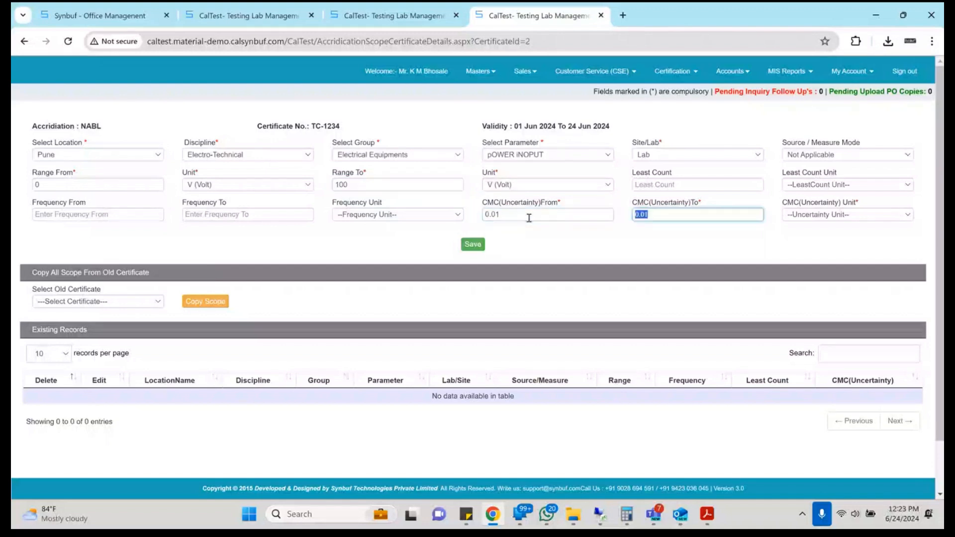
{"action": "key", "text": "Tab"}
{"action": "key", "text": "Down"}
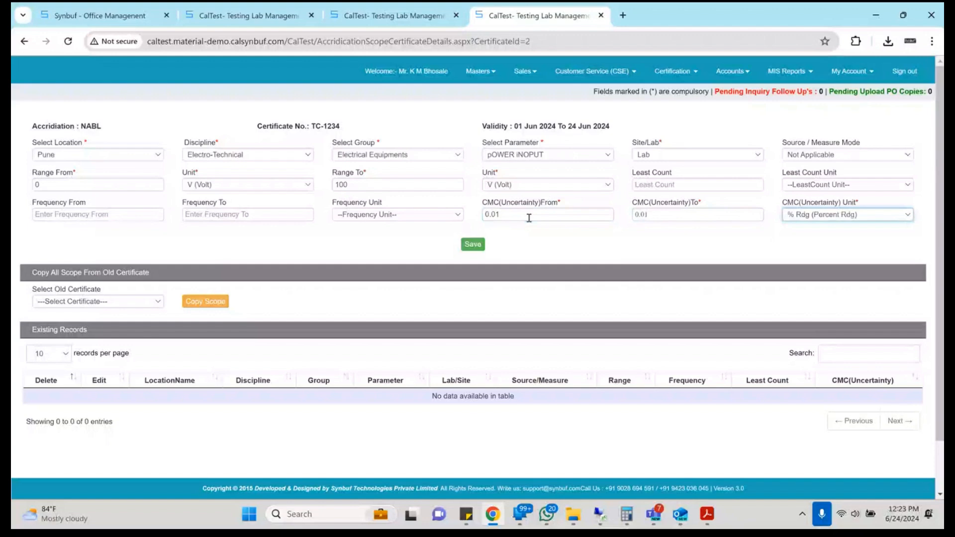
{"action": "key", "text": "Down"}
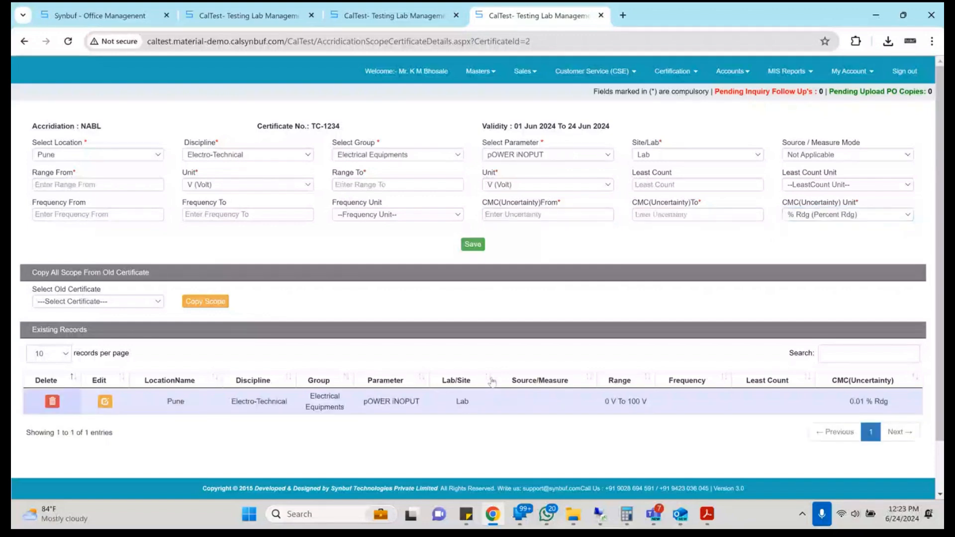
- Close the two accreditation tabs and set the accreditation parameter of the test result record to pOWER iNOPUT
{"action": "key", "text": "ctrl+w"}
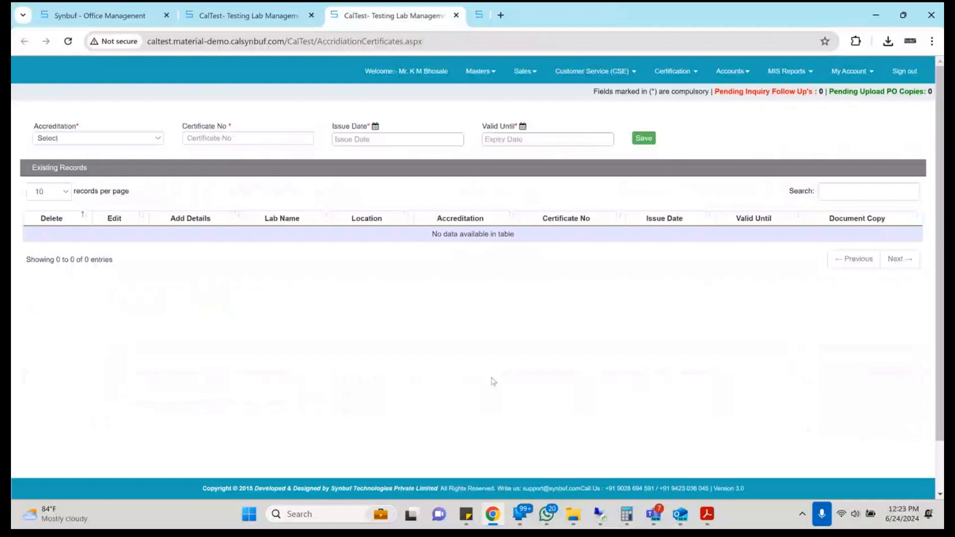
{"action": "key", "text": "ctrl+w"}
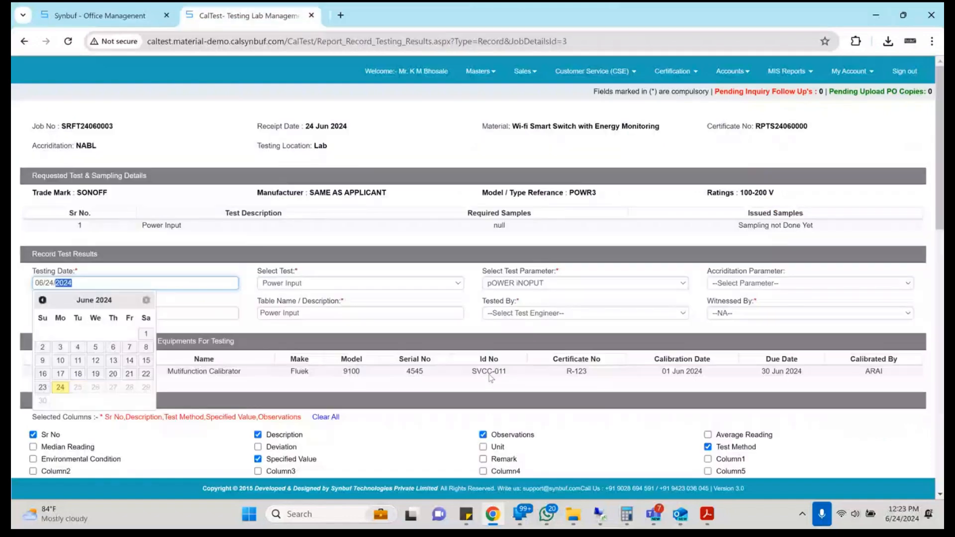
{"action": "scroll", "coordinate": [384, 242], "scroll_direction": "down", "scroll_amount": 1}
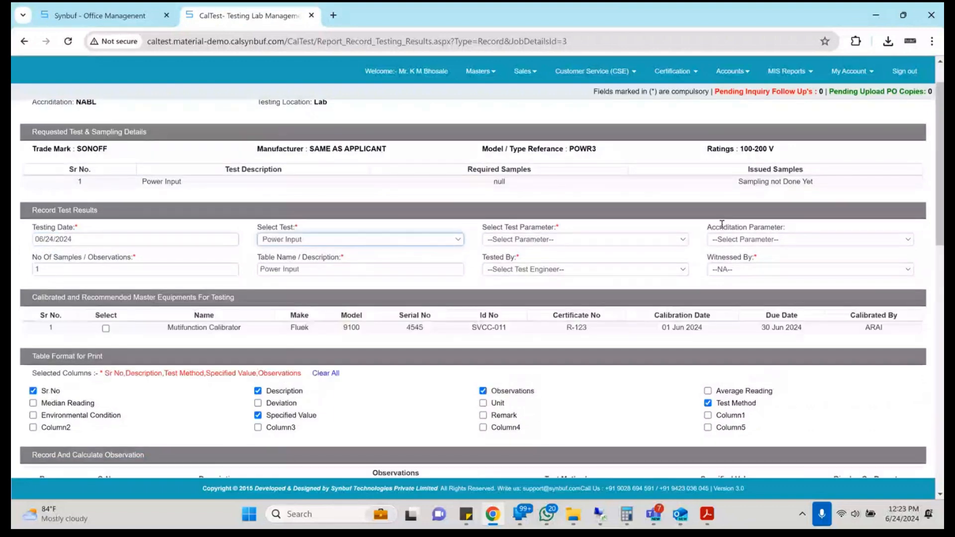
{"action": "left_click", "coordinate": [724, 242]}
{"action": "left_click", "coordinate": [725, 263]}
{"action": "left_click", "coordinate": [157, 233]}
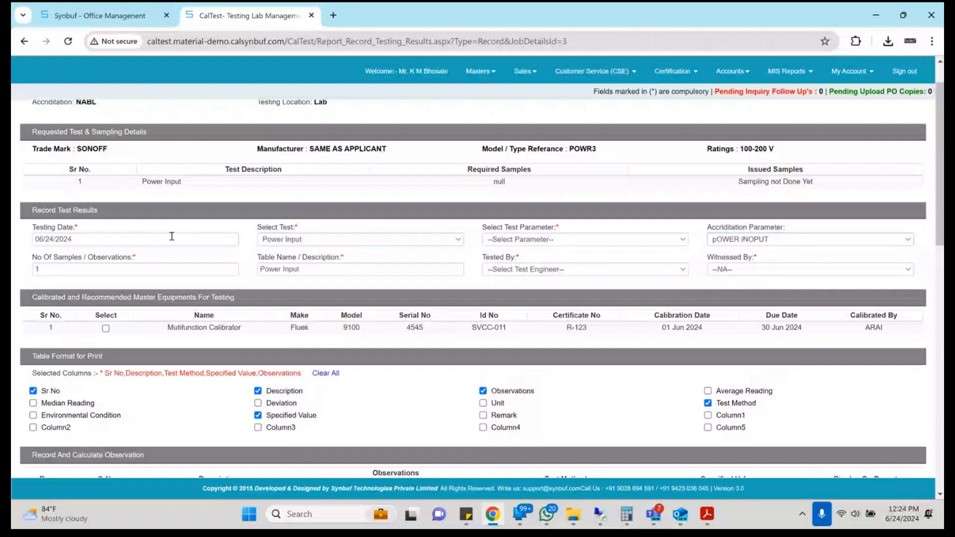
{"action": "double_click", "coordinate": [172, 238]}
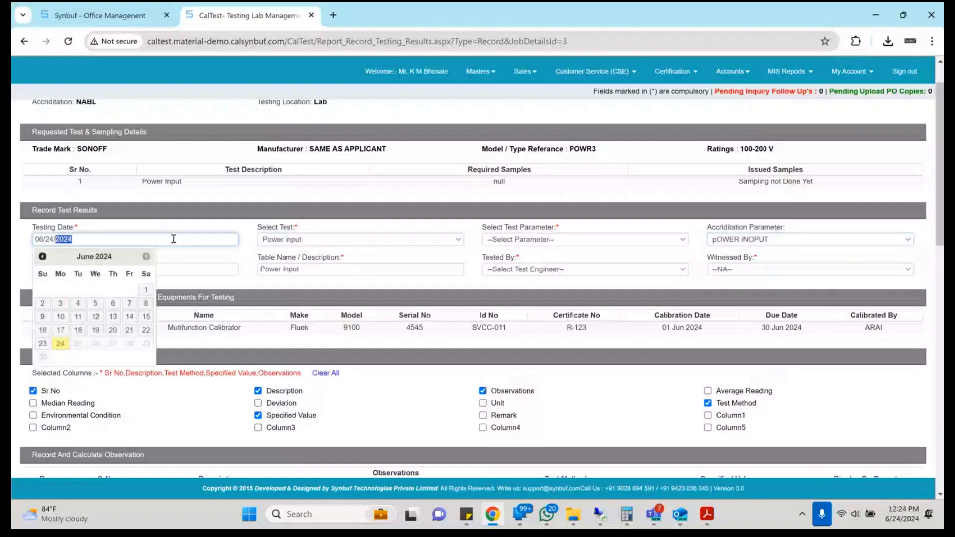
- Choose pOWER iNOPUT as the test parameter of the Power Input result record
{"action": "left_click", "coordinate": [545, 241]}
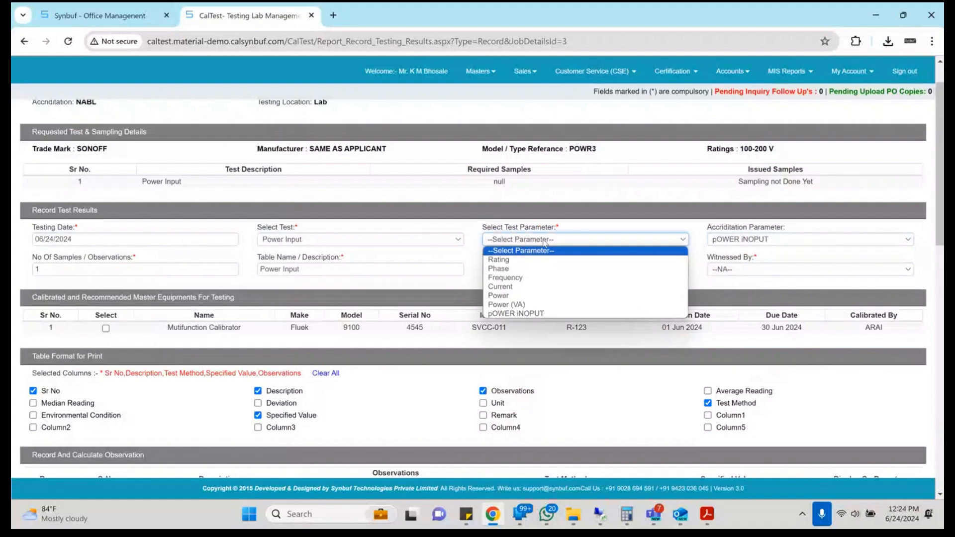
{"action": "key", "text": "Down"}
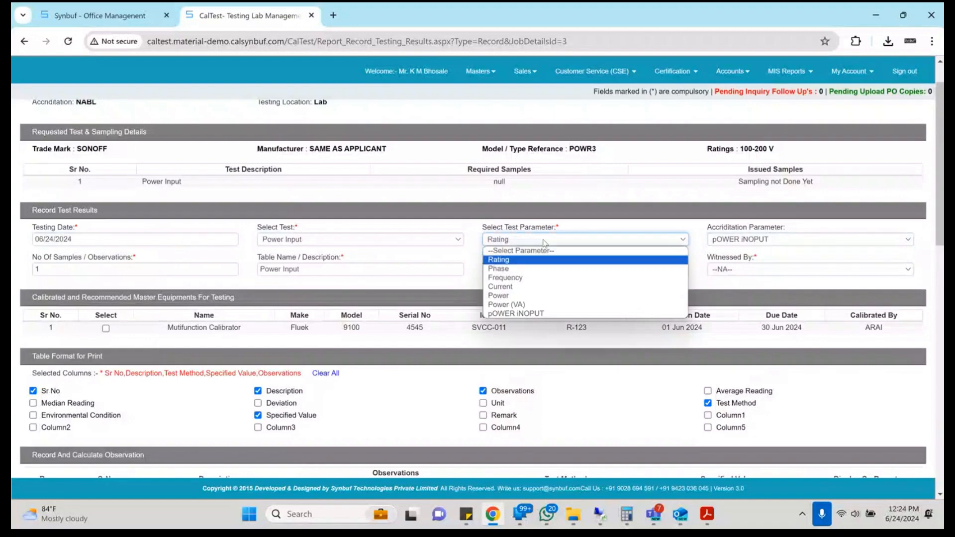
{"action": "left_click", "coordinate": [515, 313]}
- Try the result record with 3 samples/observations
{"action": "left_click", "coordinate": [154, 270]}
{"action": "type", "text": "3"}
{"action": "key", "text": "Tab"}
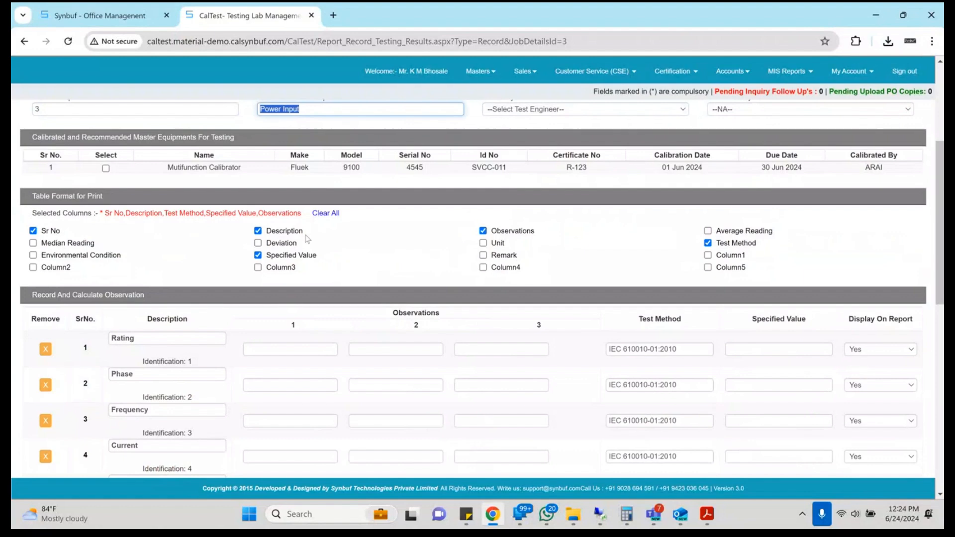
{"action": "scroll", "coordinate": [403, 309], "scroll_direction": "up", "scroll_amount": 1}
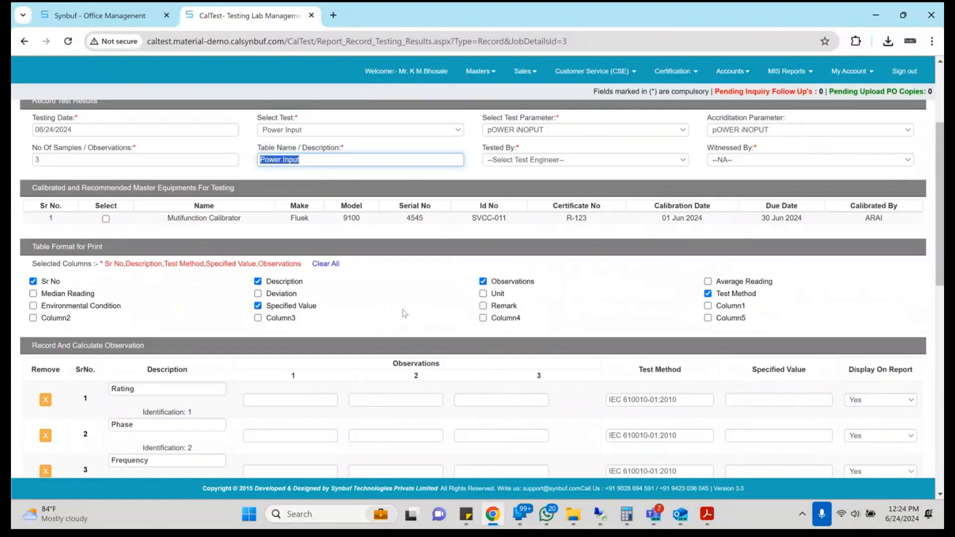
- Set the number of samples/observations in the result record to 1
{"action": "left_click", "coordinate": [183, 159]}
{"action": "key", "text": "BackSpace"}
{"action": "type", "text": "1"}
{"action": "key", "text": "Tab"}
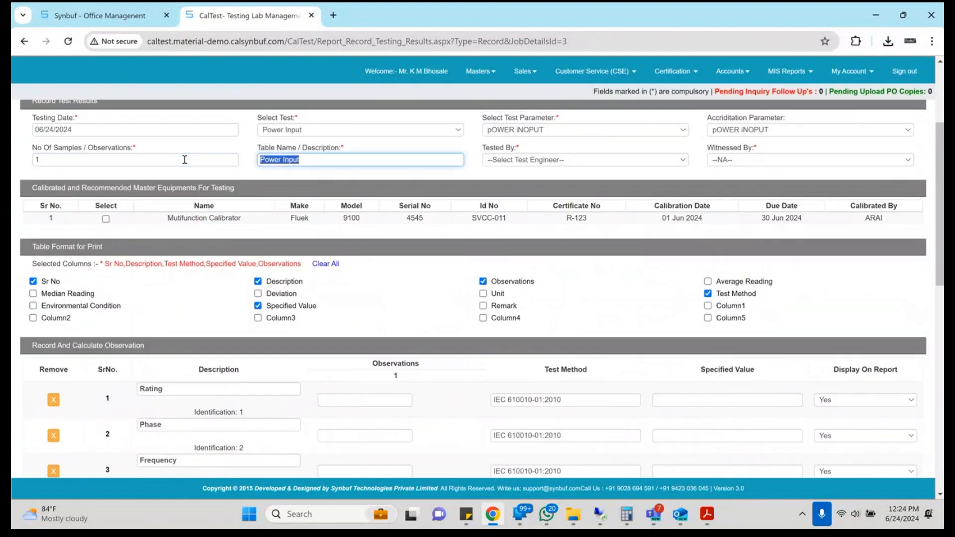
- Assign the first listed test engineer as the tester and the first listed manager as the witness
{"action": "key", "text": "Tab"}
{"action": "key", "text": "Down"}
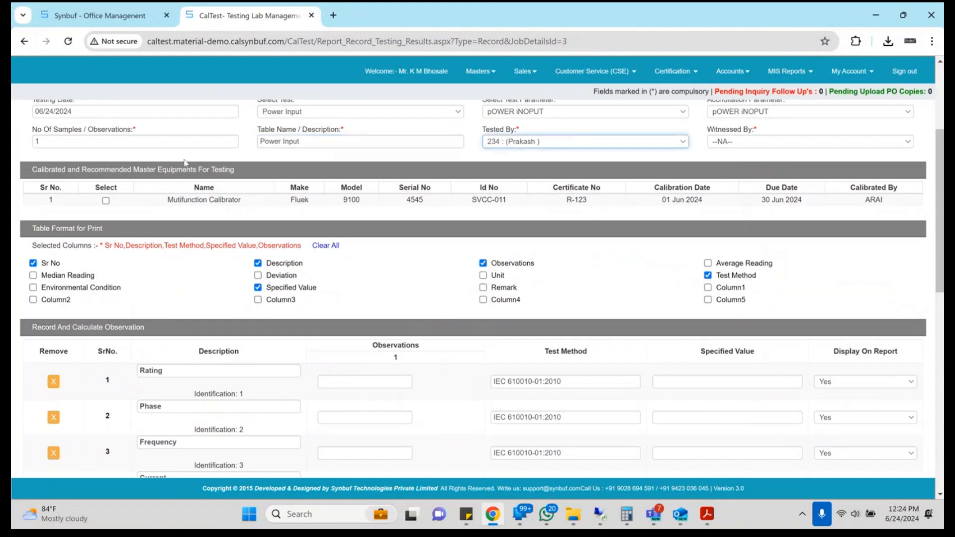
{"action": "scroll", "coordinate": [431, 269], "scroll_direction": "up", "scroll_amount": 1}
{"action": "key", "text": "Tab"}
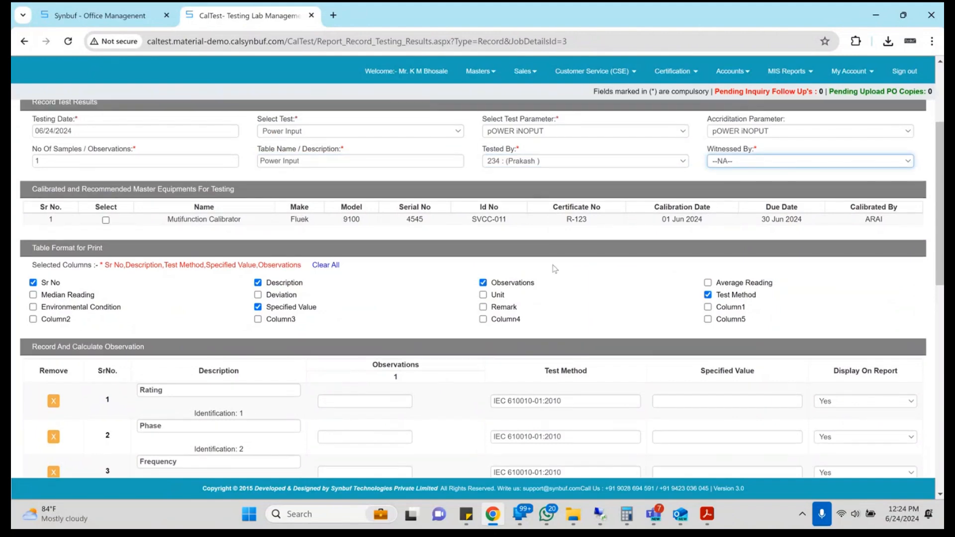
{"action": "key", "text": "Down"}
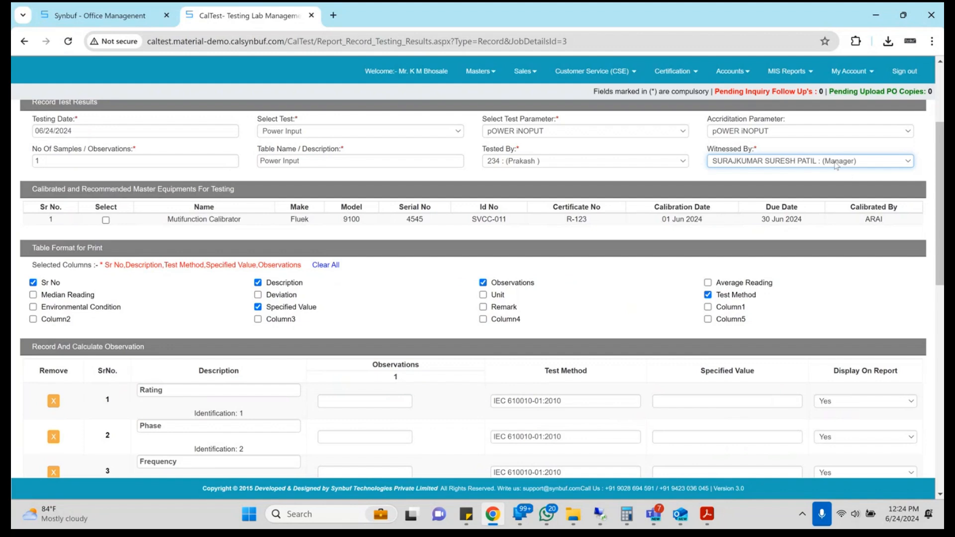
- Review the Mutifunction Calibrator's certificate number and calibration dates, and include it as master equipment for the test
{"action": "left_click", "coordinate": [169, 223]}
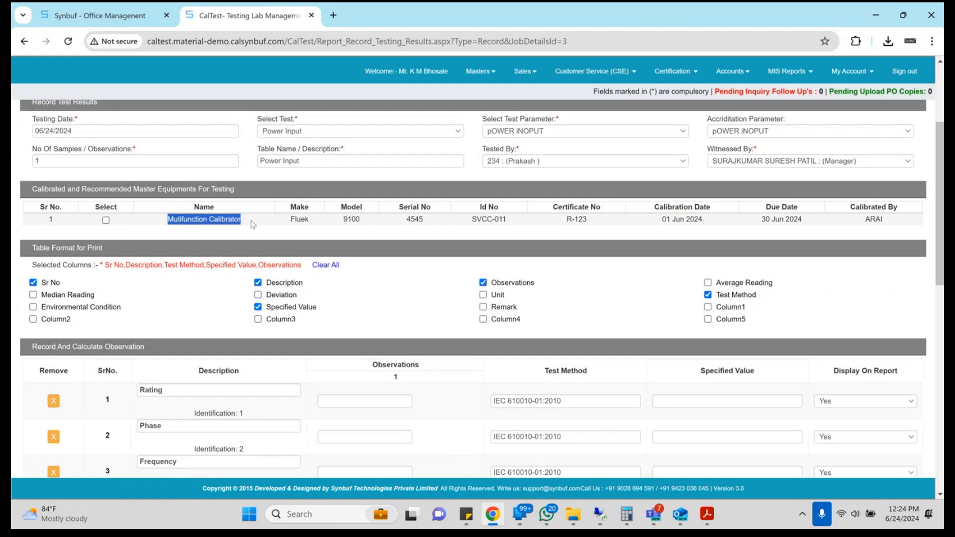
{"action": "left_click", "coordinate": [199, 208]}
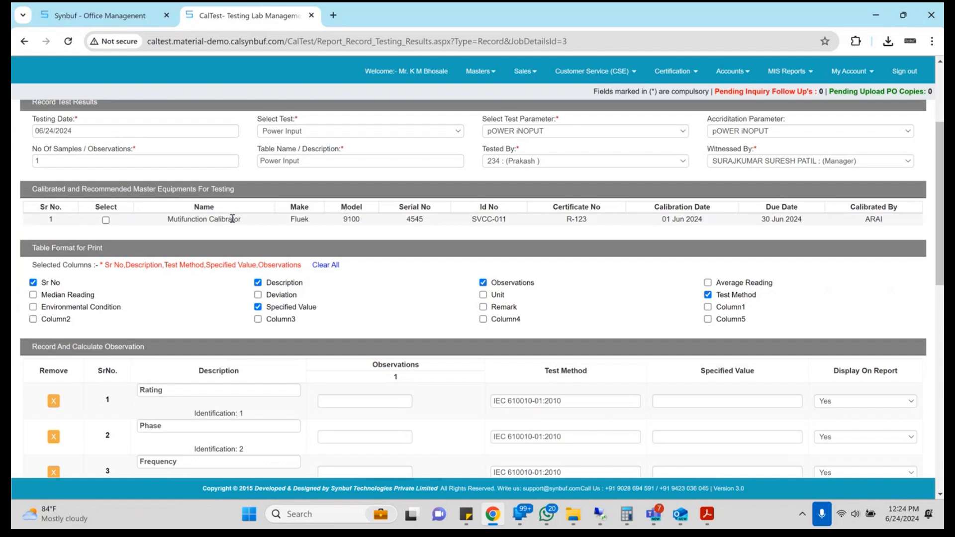
{"action": "left_click_drag", "start_coordinate": [233, 219], "coordinate": [801, 242]}
{"action": "left_click", "coordinate": [703, 229]}
{"action": "left_click_drag", "start_coordinate": [675, 218], "coordinate": [811, 220]}
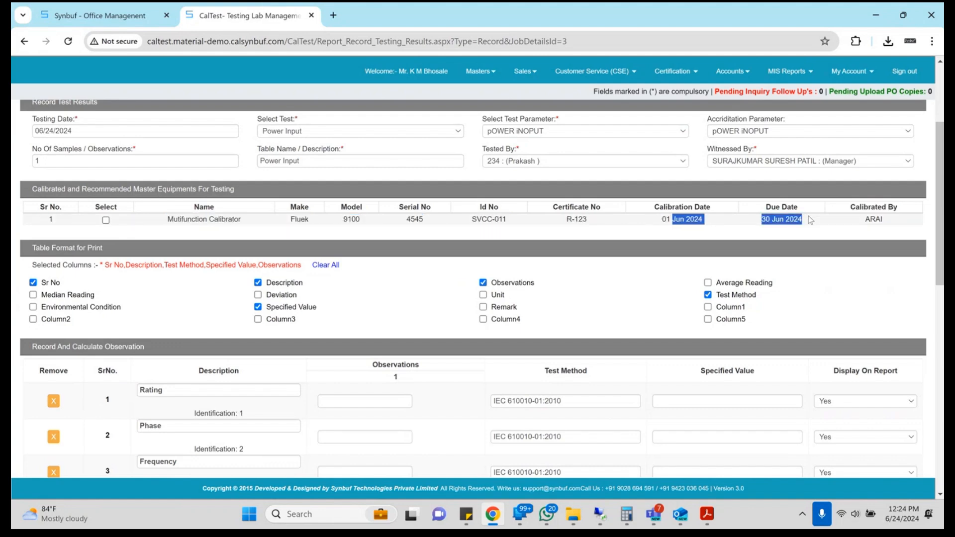
{"action": "left_click_drag", "start_coordinate": [567, 224], "coordinate": [607, 228]}
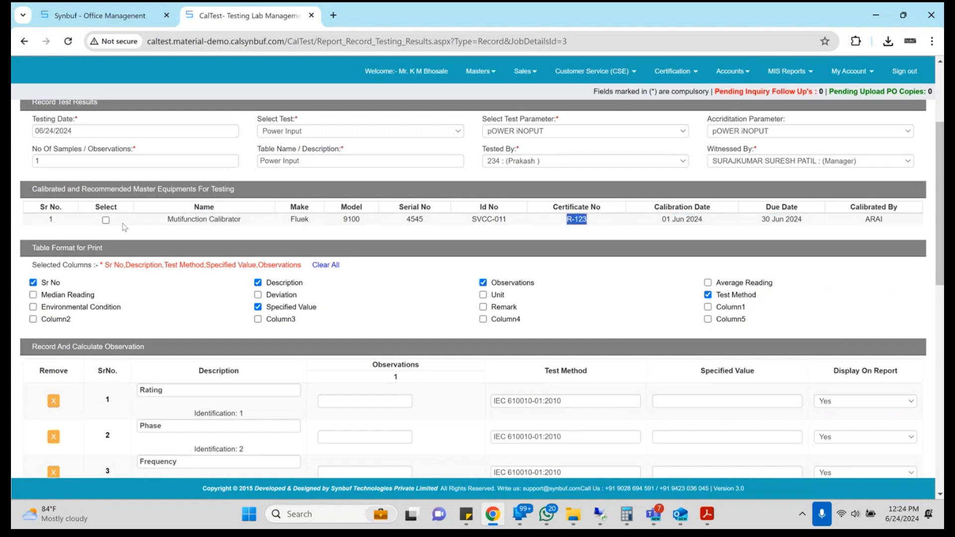
{"action": "left_click", "coordinate": [106, 220]}
- Switch to the SONOFF_POWR3 test report in Adobe Acrobat and find the Mains supply table on page 40
{"action": "scroll", "coordinate": [106, 221], "scroll_direction": "down", "scroll_amount": 5}
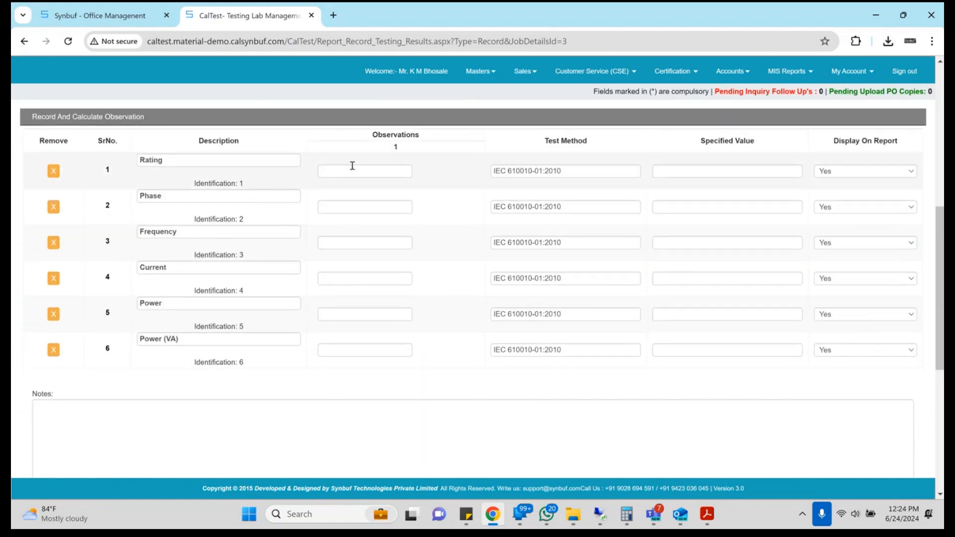
{"action": "left_click", "coordinate": [352, 171]}
{"action": "key", "text": "alt+Tab"}
{"action": "key", "text": "alt+Tab"}
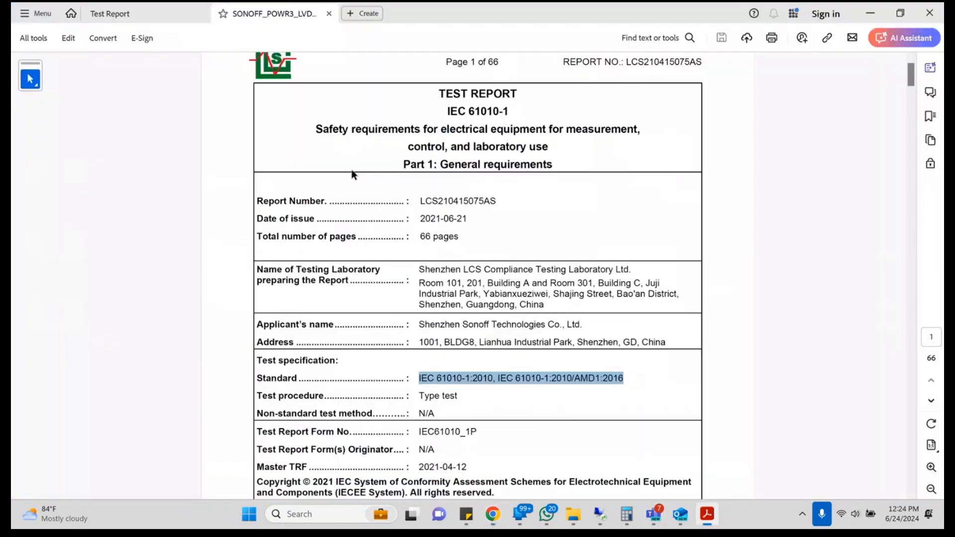
{"action": "scroll", "coordinate": [353, 174], "scroll_direction": "down", "scroll_amount": 20}
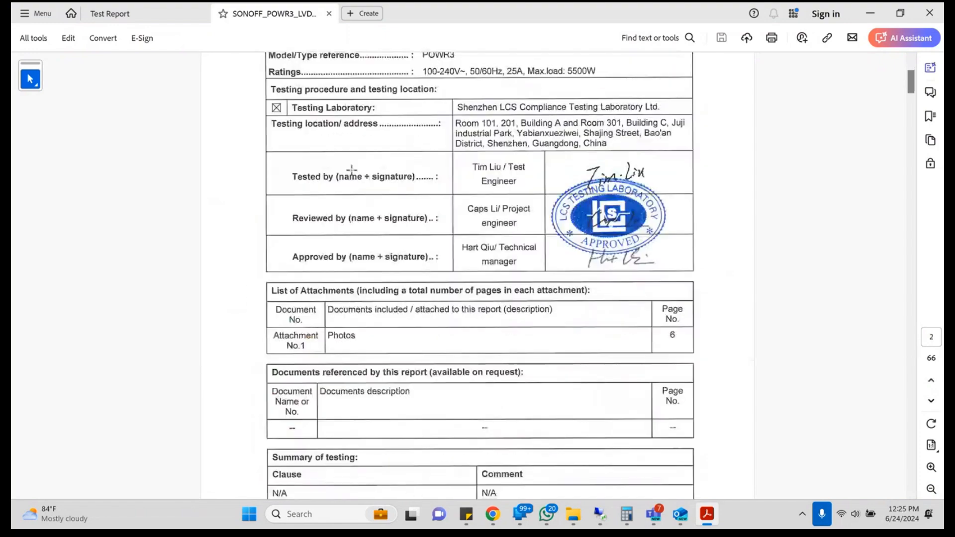
{"action": "scroll", "coordinate": [352, 170], "scroll_direction": "down", "scroll_amount": 20}
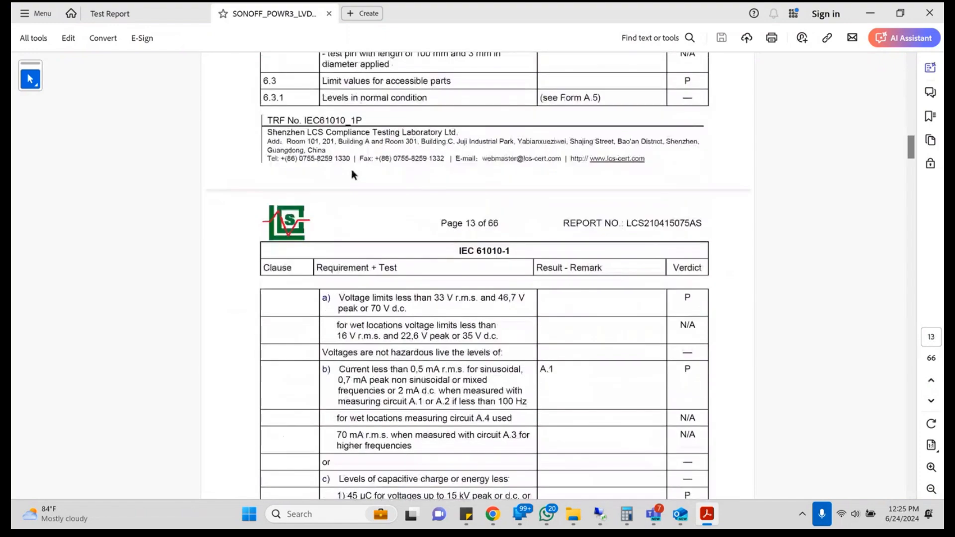
{"action": "scroll", "coordinate": [351, 172], "scroll_direction": "down", "scroll_amount": 20}
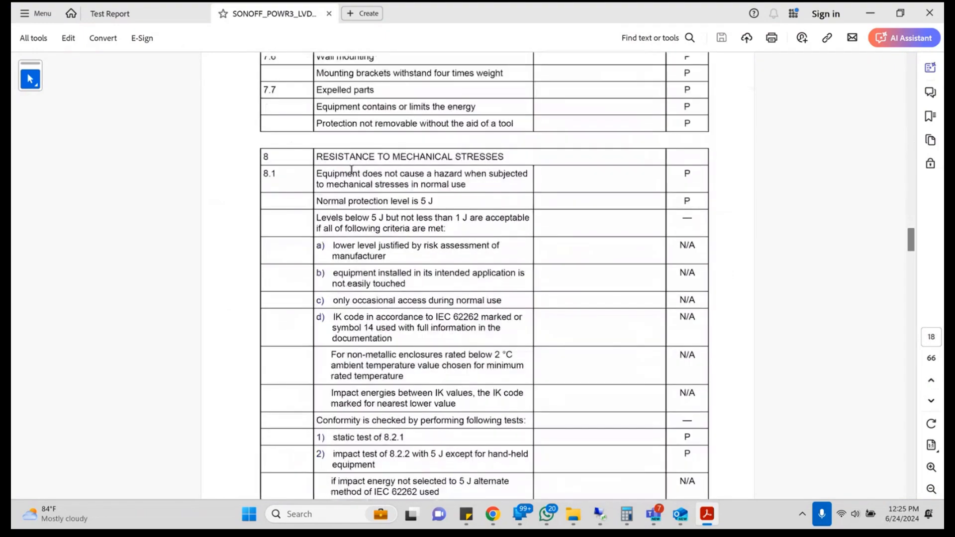
{"action": "scroll", "coordinate": [351, 170], "scroll_direction": "down", "scroll_amount": 15}
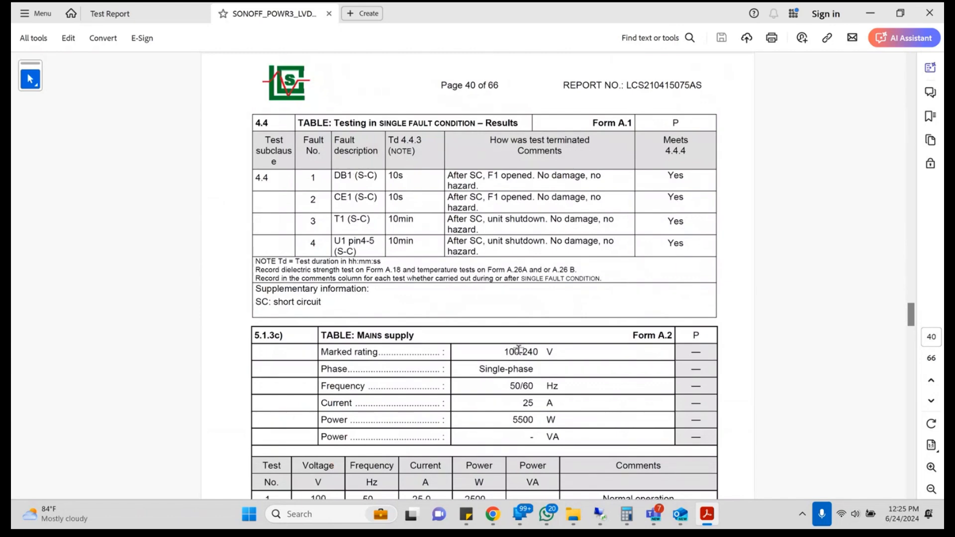
- Back in the CalTest result record, enter 100-240 V as the specified value for Rating, following the report's Mains supply table
{"action": "key", "text": "alt+Tab"}
{"action": "left_click", "coordinate": [696, 169]}
{"action": "type", "text": "100-"}
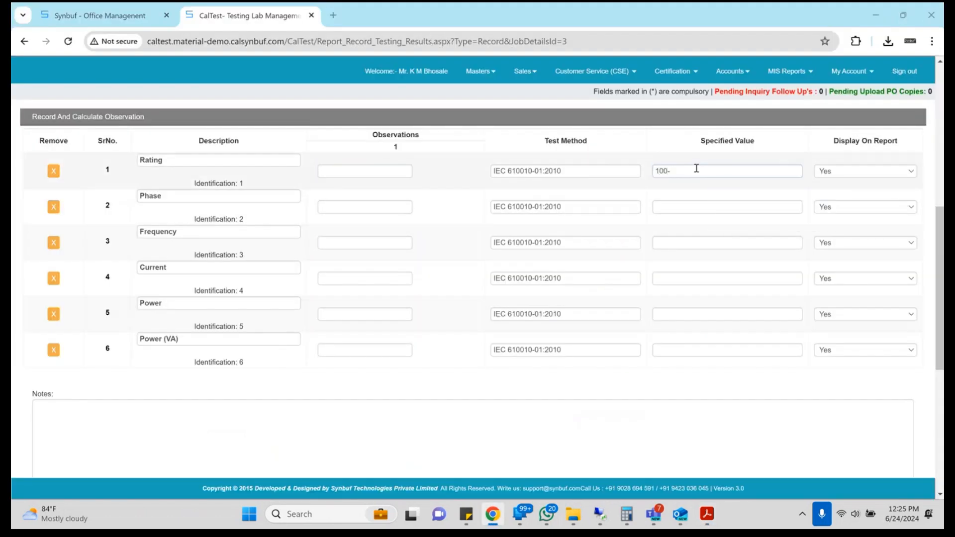
{"action": "key", "text": "alt+Tab"}
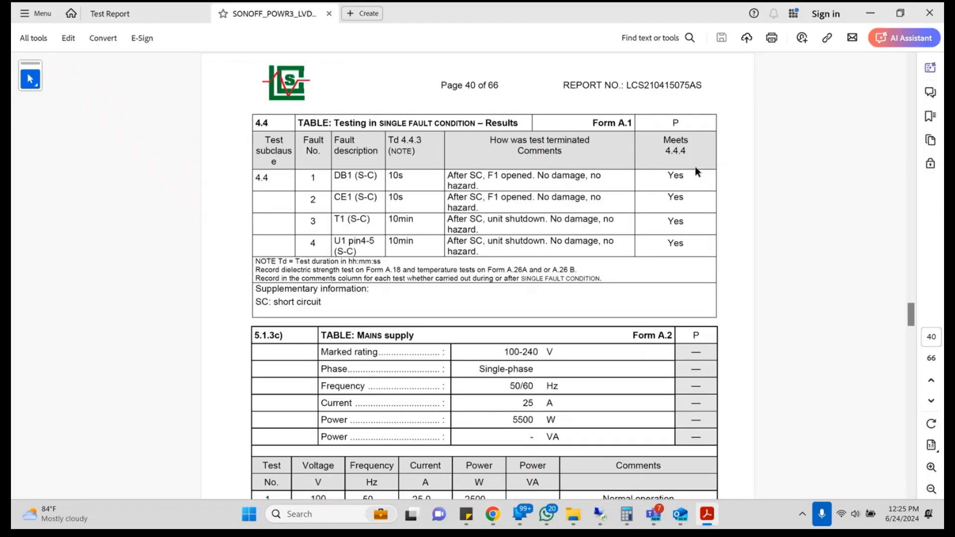
{"action": "key", "text": "alt+Tab"}
{"action": "type", "text": "240 V"}
- Enter "Single -phase" as the specified value for Phase, checking it against the report
{"action": "left_click", "coordinate": [698, 203]}
{"action": "key", "text": "alt+Tab"}
{"action": "key", "text": "alt+Tab"}
{"action": "type", "text": "Single"}
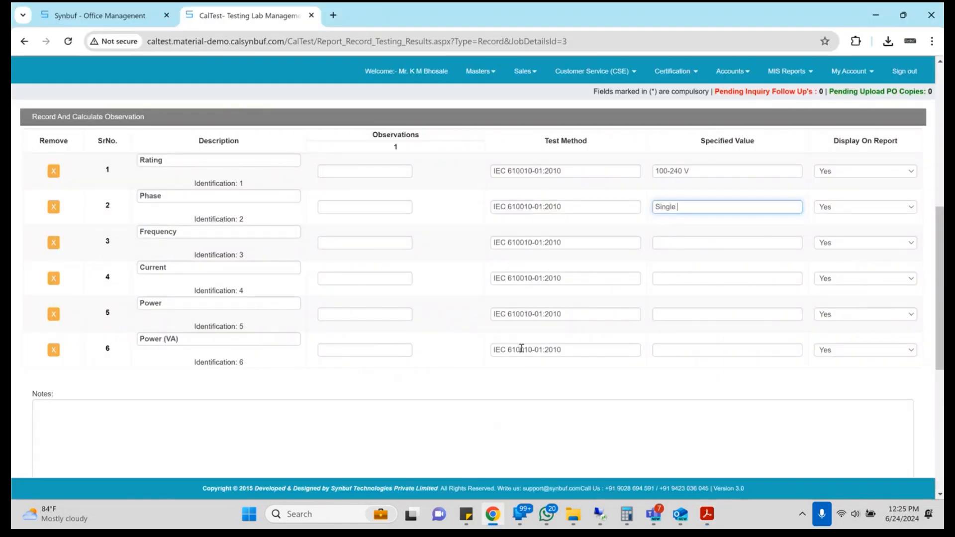
{"action": "key", "text": "alt+Tab"}
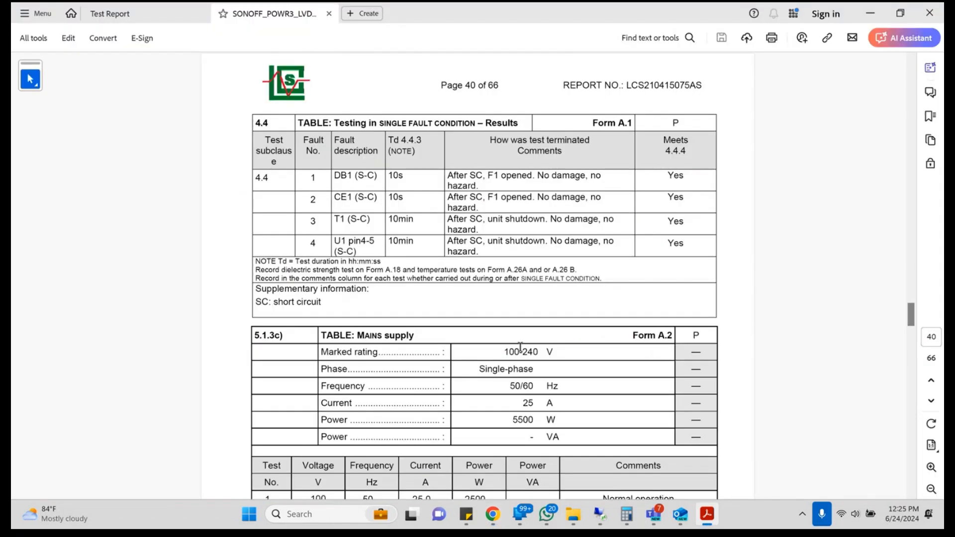
{"action": "key", "text": "alt+Tab"}
{"action": "type", "text": "-phase"}
{"action": "key", "text": "Tab"}
- Enter 50/60 Hz as the specified value for Frequency, checking it against the report
{"action": "left_click", "coordinate": [727, 242]}
{"action": "key", "text": "alt+Tab"}
{"action": "key", "text": "alt+Tab"}
{"action": "type", "text": "50/60"}
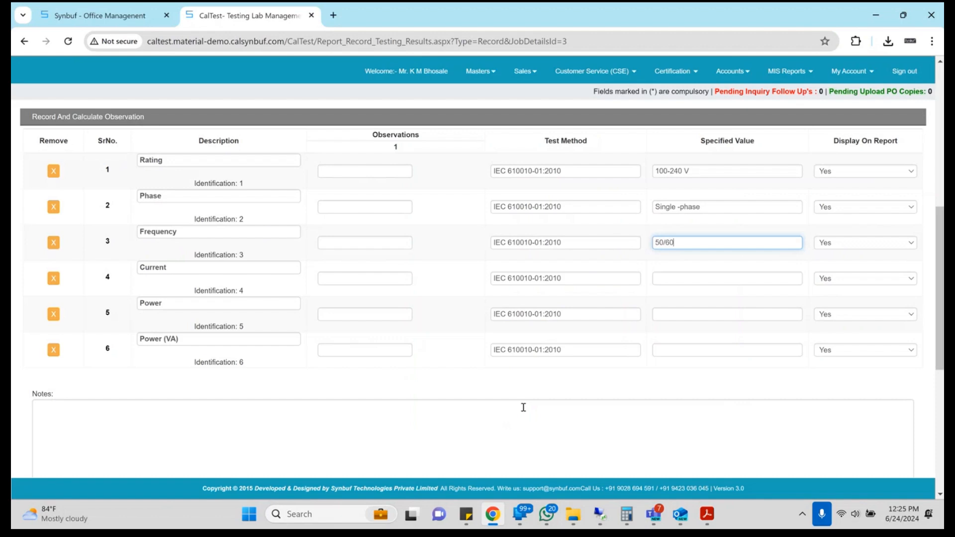
{"action": "key", "text": "alt+Tab"}
{"action": "key", "text": "alt+Tab"}
{"action": "type", "text": "Hz"}
- Enter 25 A as the specified value for Current, checking it against the report
{"action": "left_click", "coordinate": [699, 276]}
{"action": "key", "text": "alt+Tab"}
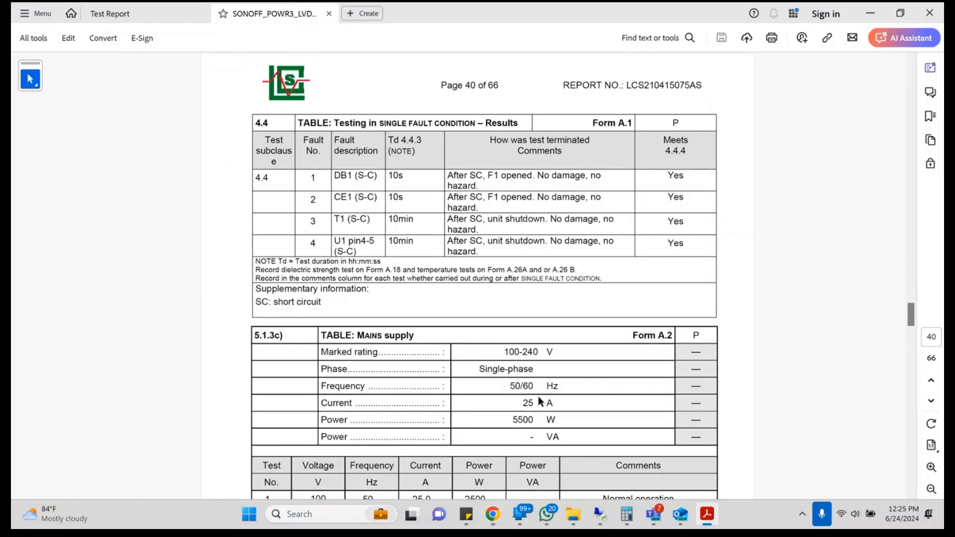
{"action": "key", "text": "alt+Tab"}
{"action": "type", "text": "25 A"}
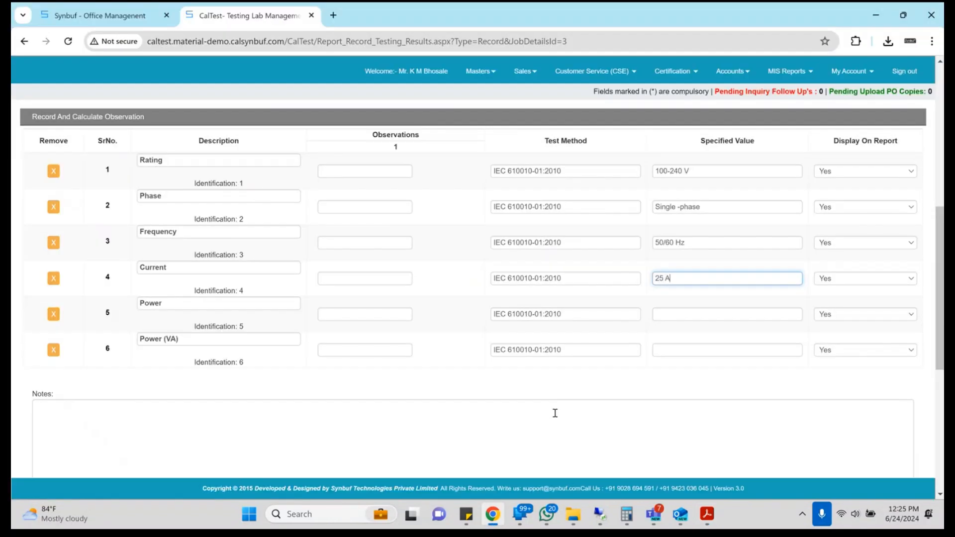
- Enter 5500 W as the specified value for Power, checking it against the report's Mains supply table
{"action": "left_click", "coordinate": [711, 315]}
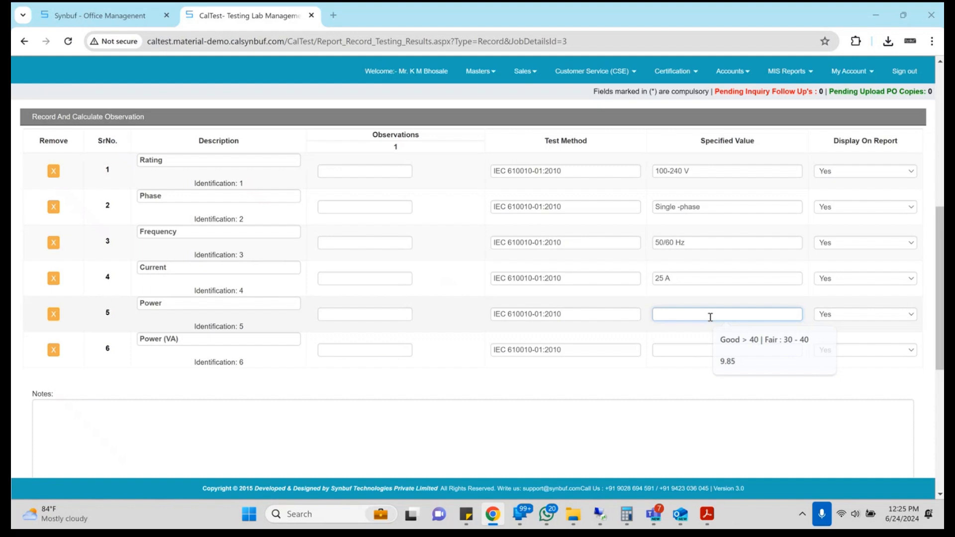
{"action": "key", "text": "alt+Tab"}
{"action": "key", "text": "alt+Tab"}
{"action": "type", "text": "5500"}
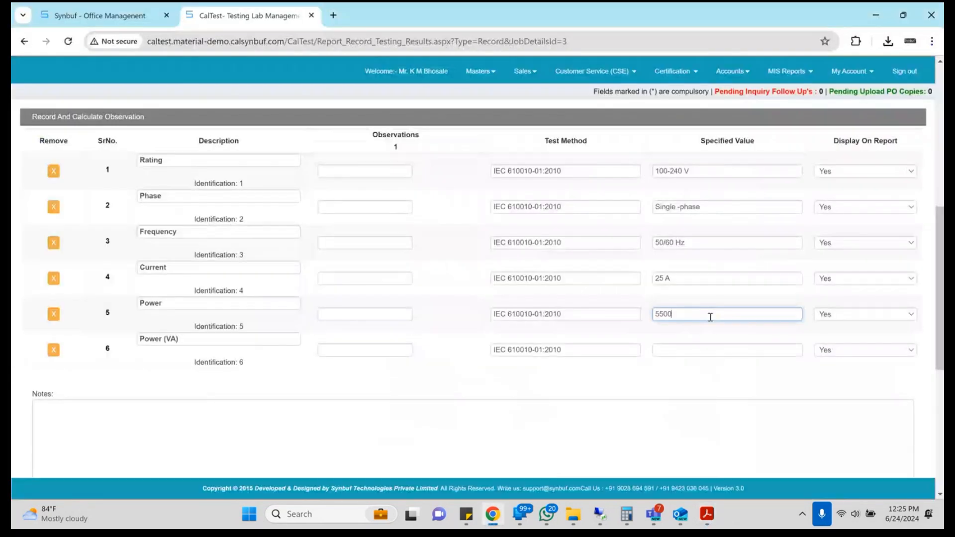
{"action": "key", "text": "alt+Tab"}
{"action": "key", "text": "alt+Tab"}
{"action": "type", "text": "W"}
- Enter "- VA" as the specified value for Power (VA), checking it against the report
{"action": "left_click", "coordinate": [694, 348]}
{"action": "key", "text": "alt+Tab"}
{"action": "key", "text": "alt+Tab"}
{"action": "type", "text": "- VA"}
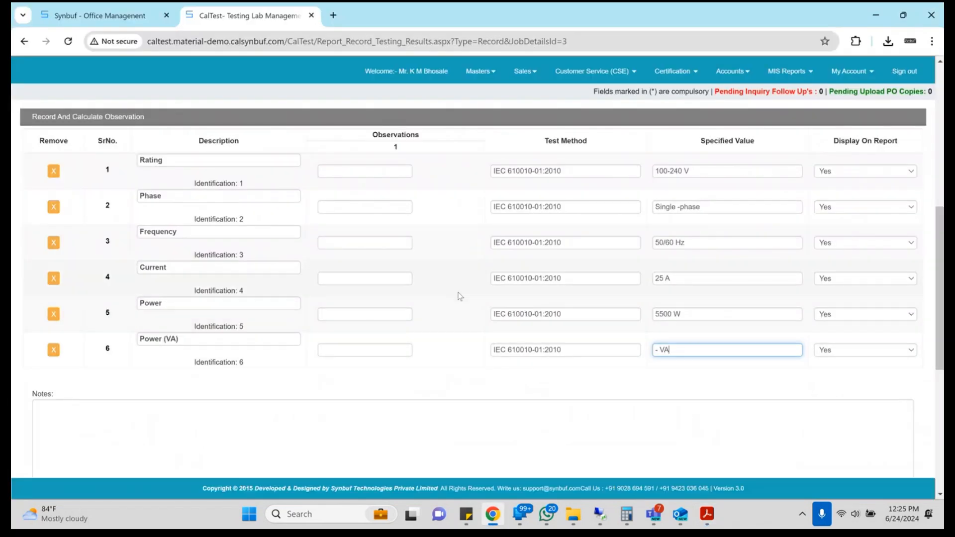
- Enter 140.50 V as the observation for Rating, consulting the report's Mains supply table for the specified range
{"action": "left_click", "coordinate": [390, 175]}
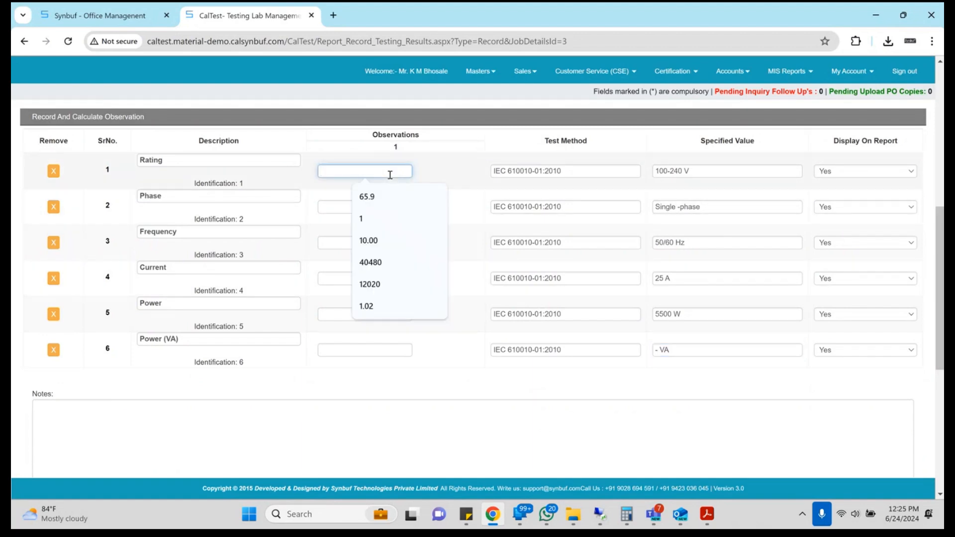
{"action": "scroll", "coordinate": [390, 174], "scroll_direction": "up", "scroll_amount": 1}
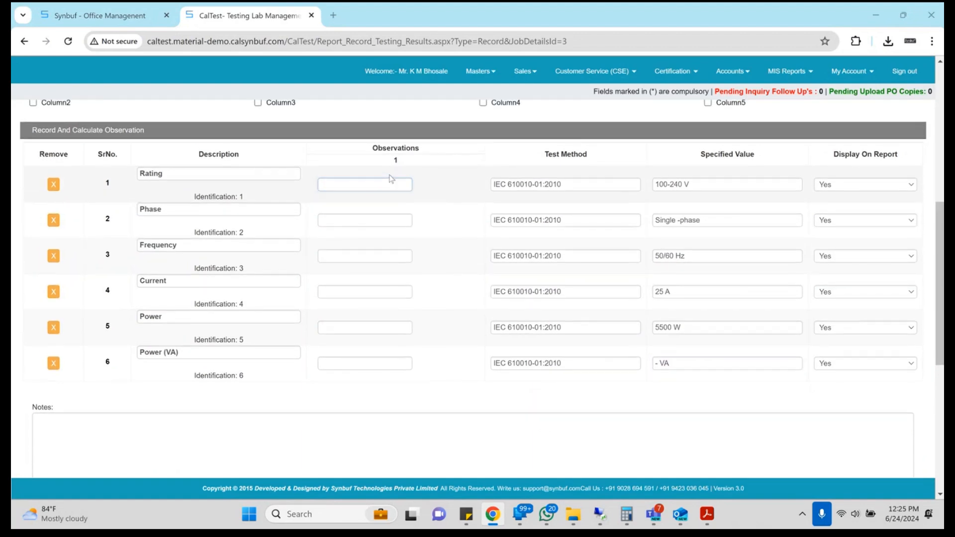
{"action": "key", "text": "alt+Tab"}
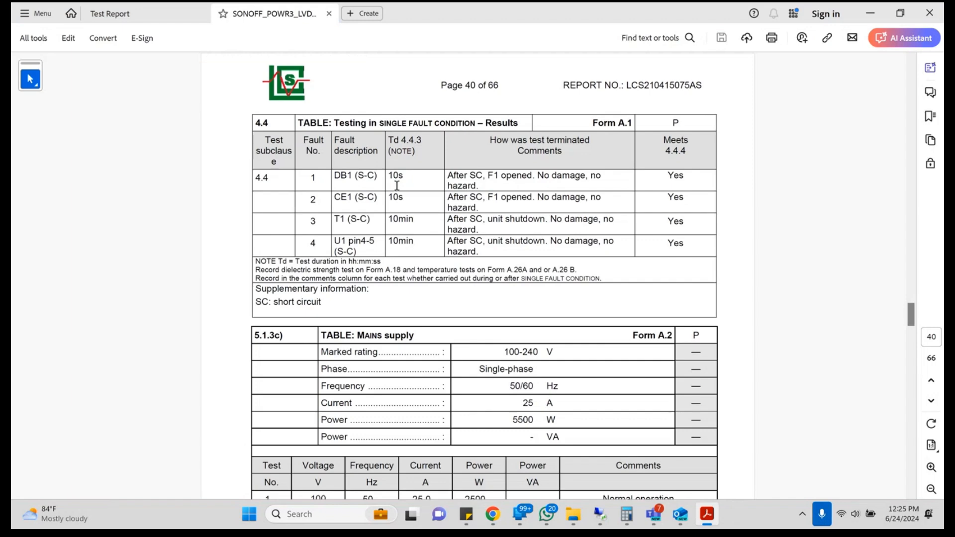
{"action": "key", "text": "alt+Tab"}
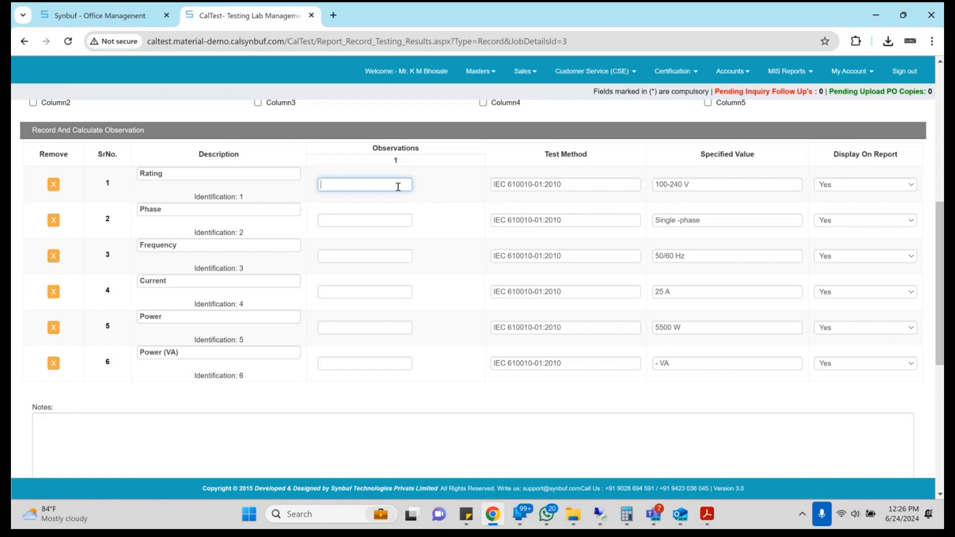
{"action": "scroll", "coordinate": [398, 188], "scroll_direction": "up", "scroll_amount": 1}
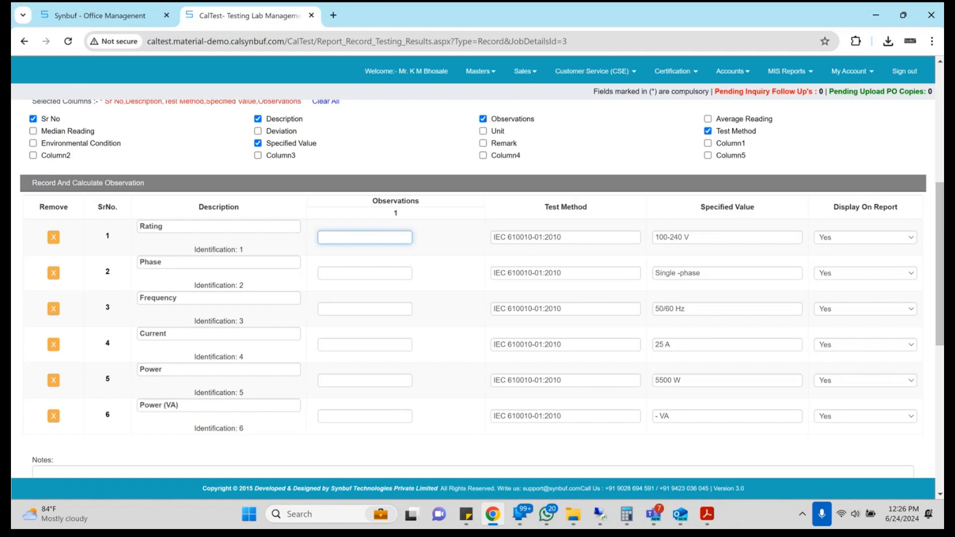
{"action": "type", "text": "1"}
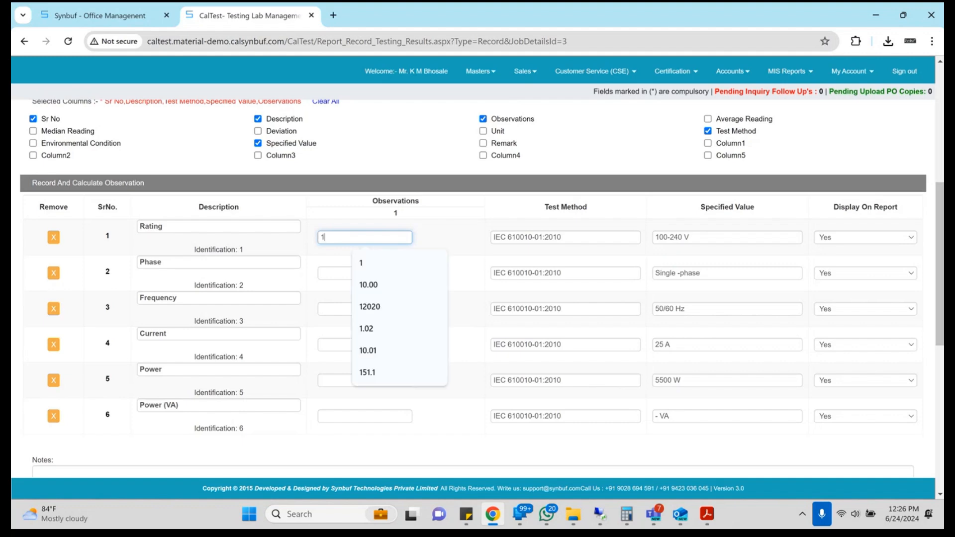
{"action": "type", "text": "40"}
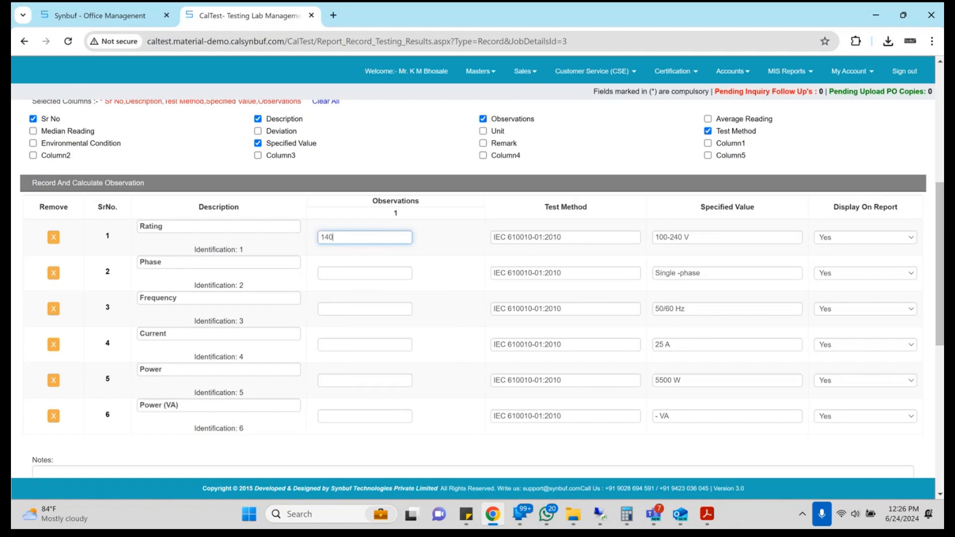
{"action": "type", "text": ".52"}
{"action": "type", "text": "0 V"}
{"action": "key", "text": "Tab"}
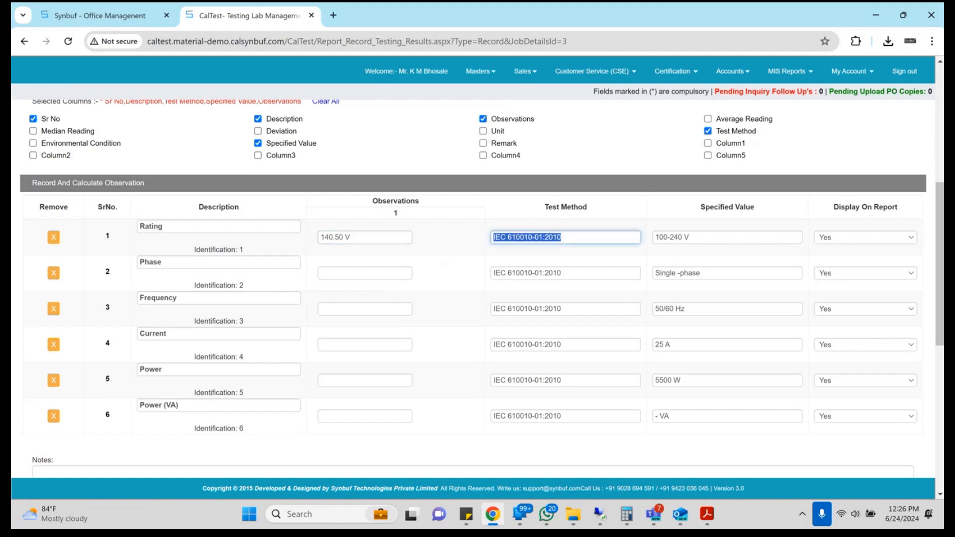
- Enter "Single Phase" as the observation for Phase and 55 Hz as the observation for Frequency
{"action": "left_click", "coordinate": [370, 273]}
{"action": "type", "text": "Single PhASE"}
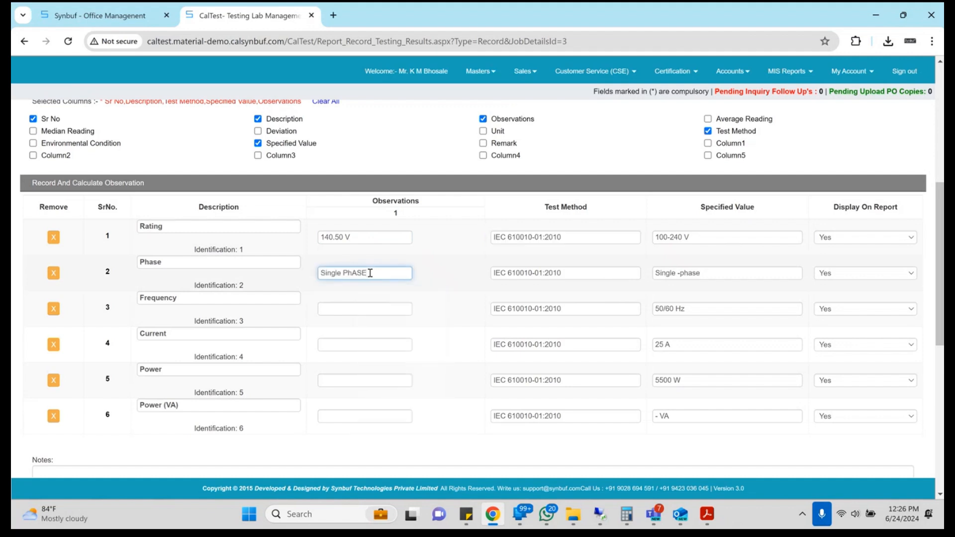
{"action": "double_click", "coordinate": [370, 274]}
{"action": "type", "text": "Phase"}
{"action": "left_click", "coordinate": [370, 308]}
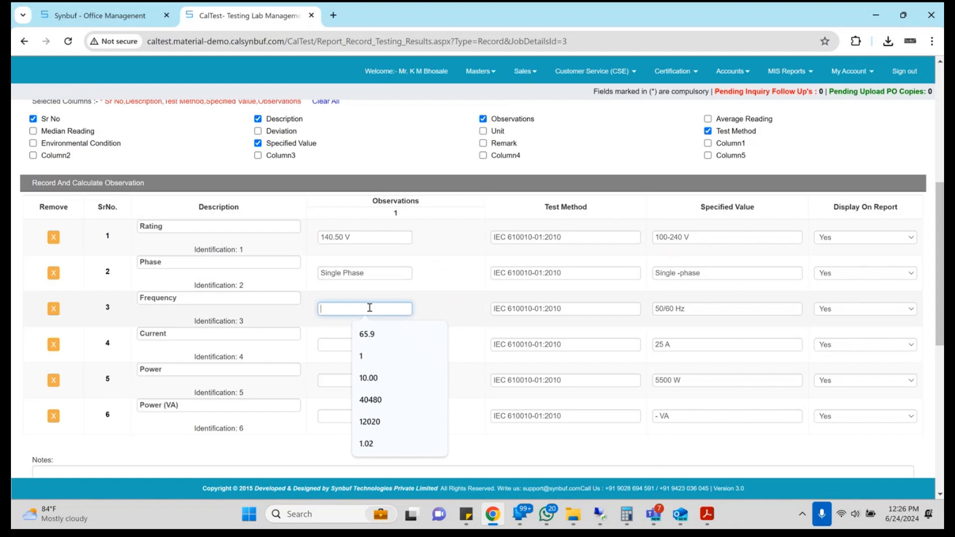
{"action": "type", "text": "55 Hz"}
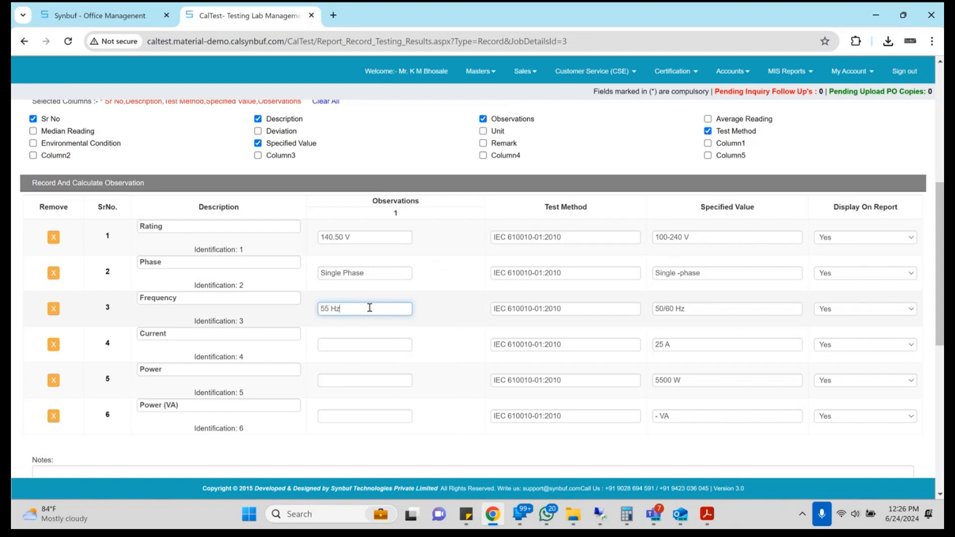
- Enter 24.5 A as the observation for Current
{"action": "left_click", "coordinate": [372, 343]}
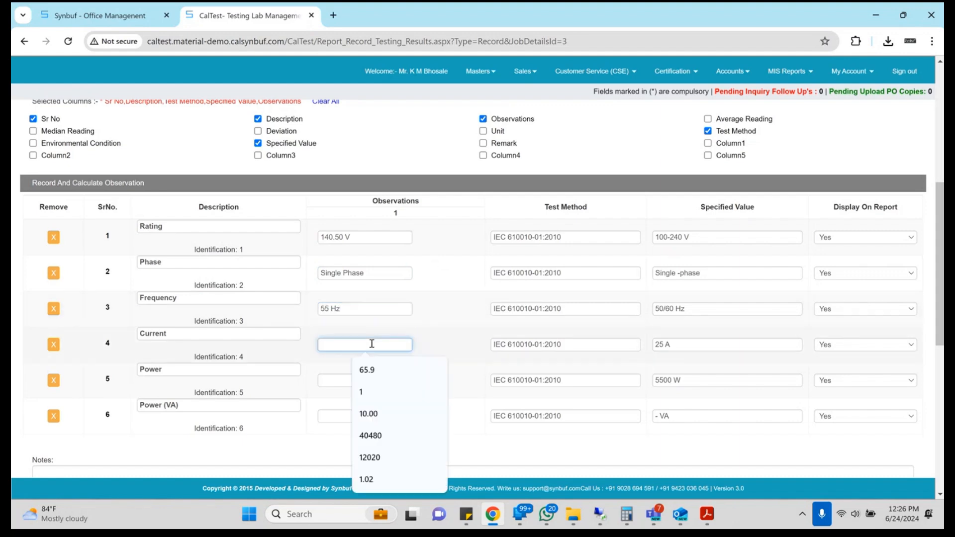
{"action": "key", "text": "alt+Tab"}
{"action": "type", "text": "24.5"}
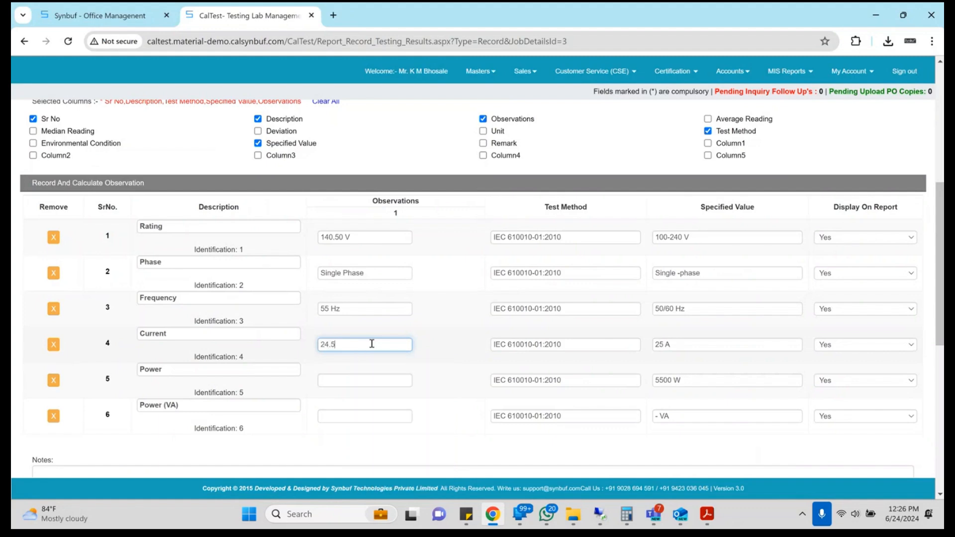
{"action": "type", "text": " A"}
- Enter 4500 W as the observation for Power and NA as the observation for Power (VA)
{"action": "left_click", "coordinate": [373, 380]}
{"action": "type", "text": "4500 W"}
{"action": "left_click", "coordinate": [377, 413]}
{"action": "type", "text": "NA"}
- Calculate and save the test results, accept the confirmation and view the saved Power Input table
{"action": "scroll", "coordinate": [377, 412], "scroll_direction": "down", "scroll_amount": 5}
{"action": "left_click", "coordinate": [444, 324]}
{"action": "left_click", "coordinate": [475, 323]}
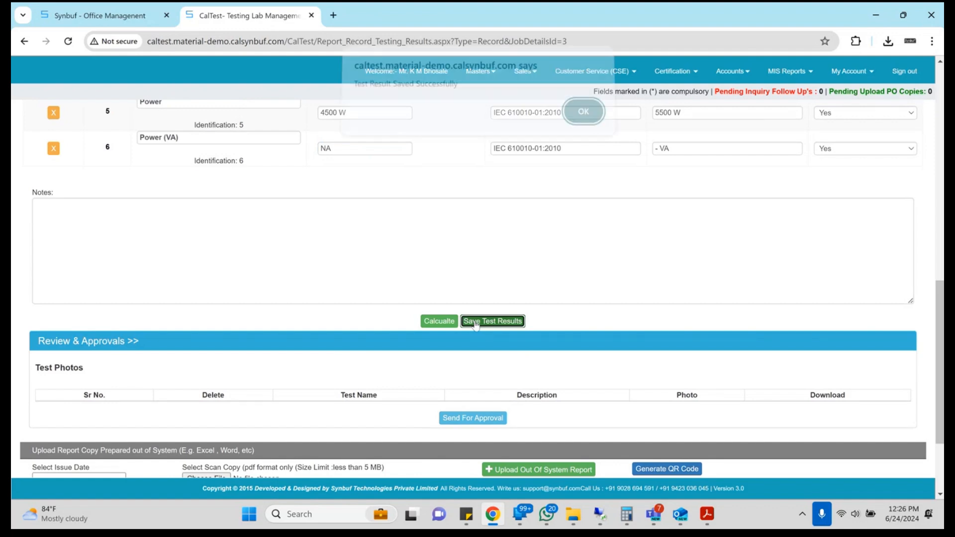
{"action": "key", "text": "Return"}
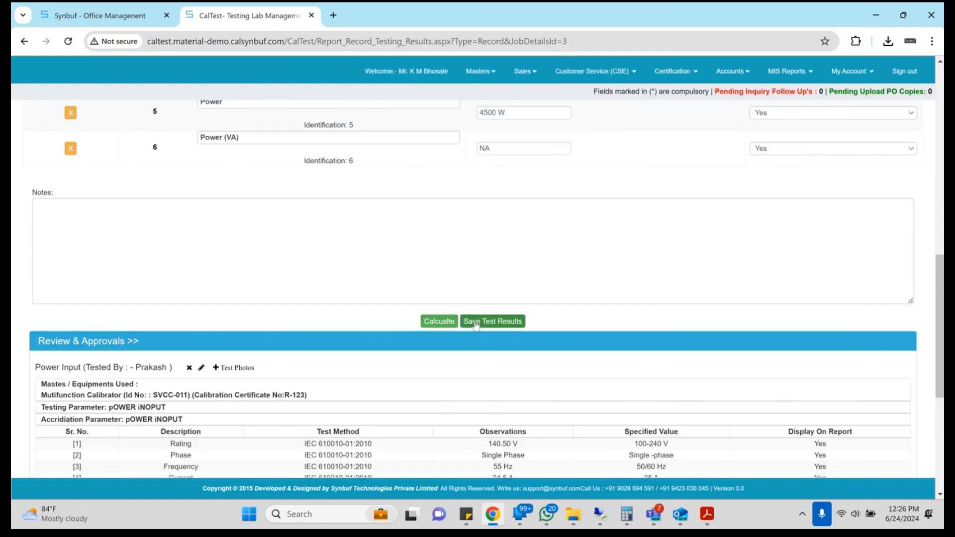
{"action": "scroll", "coordinate": [475, 323], "scroll_direction": "down", "scroll_amount": 3}
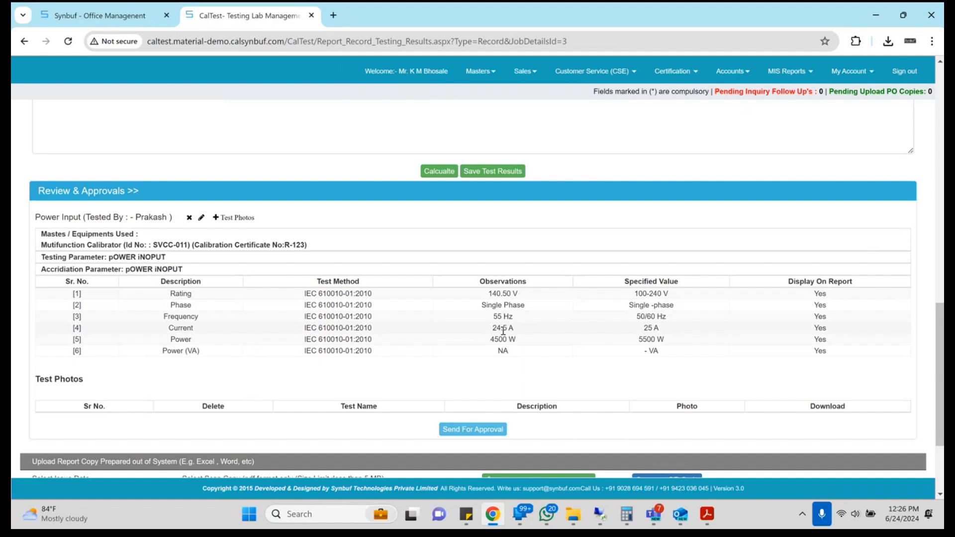
- Switch to the SONOFF test report in Acrobat and locate the marking plate drawing on page 3
{"action": "key", "text": "alt+Tab"}
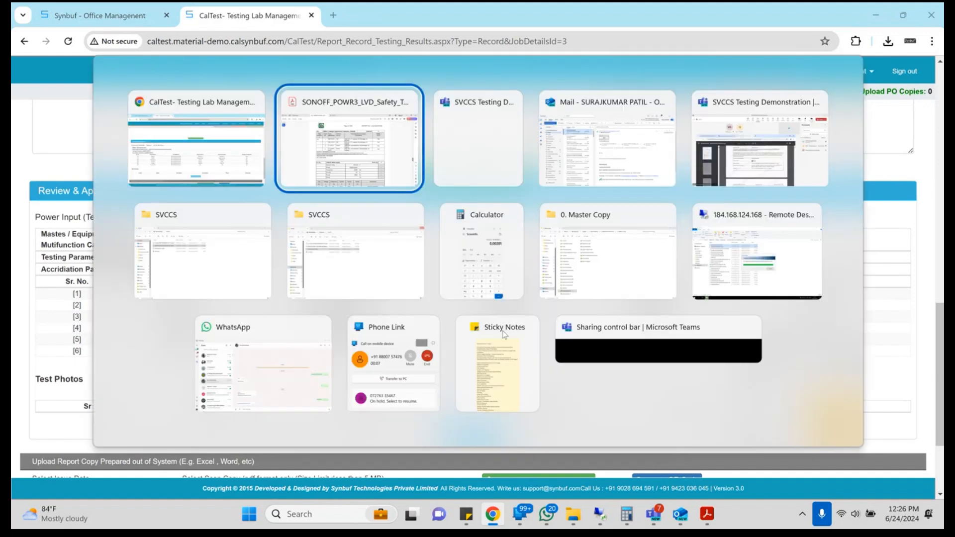
{"action": "scroll", "coordinate": [502, 331], "scroll_direction": "up", "scroll_amount": 4}
{"action": "key", "text": "Home"}
{"action": "scroll", "coordinate": [503, 348], "scroll_direction": "down", "scroll_amount": 4}
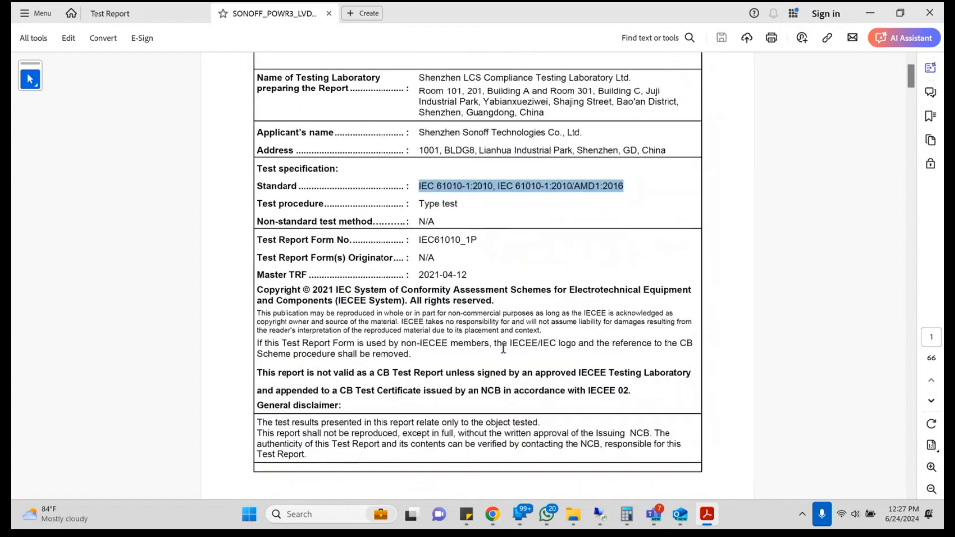
{"action": "scroll", "coordinate": [504, 349], "scroll_direction": "down", "scroll_amount": 15}
{"action": "right_click", "coordinate": [465, 252]}
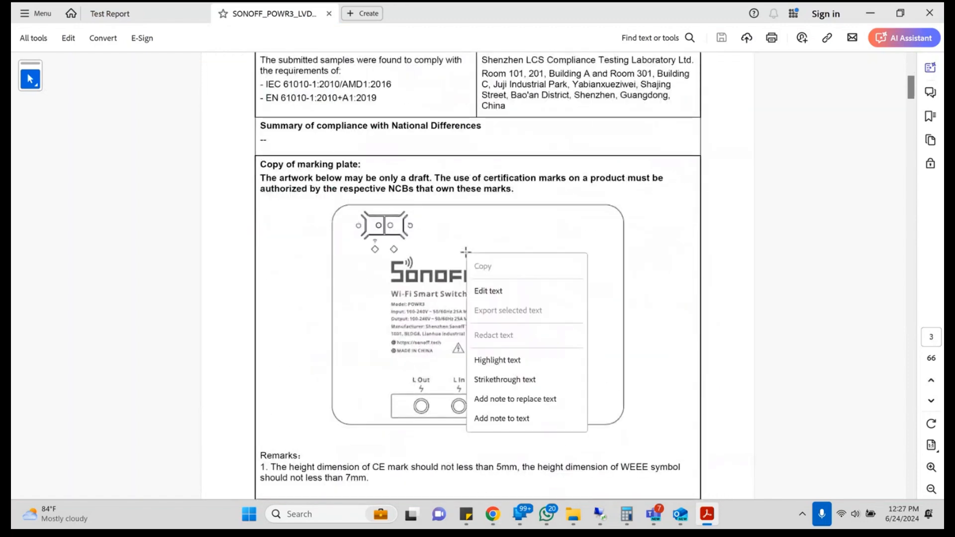
{"action": "left_click", "coordinate": [356, 211]}
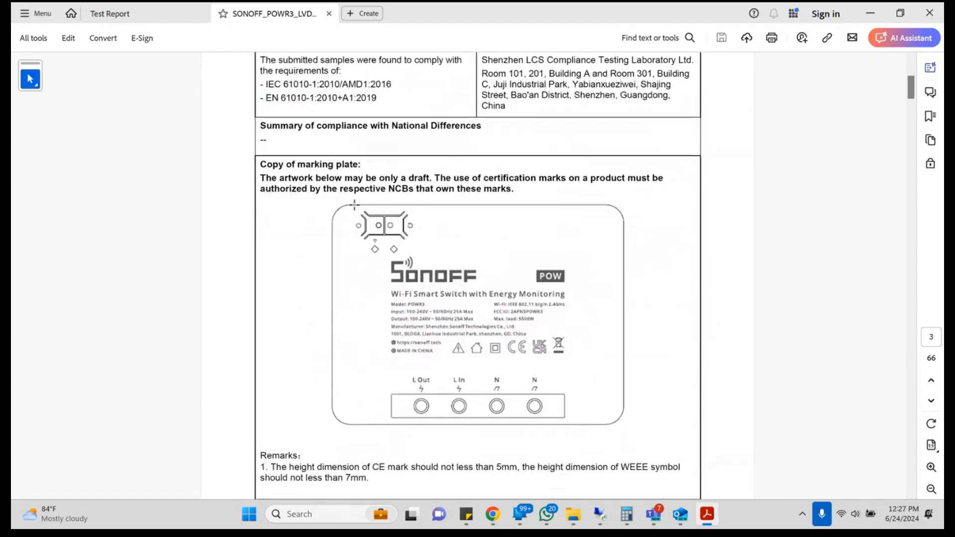
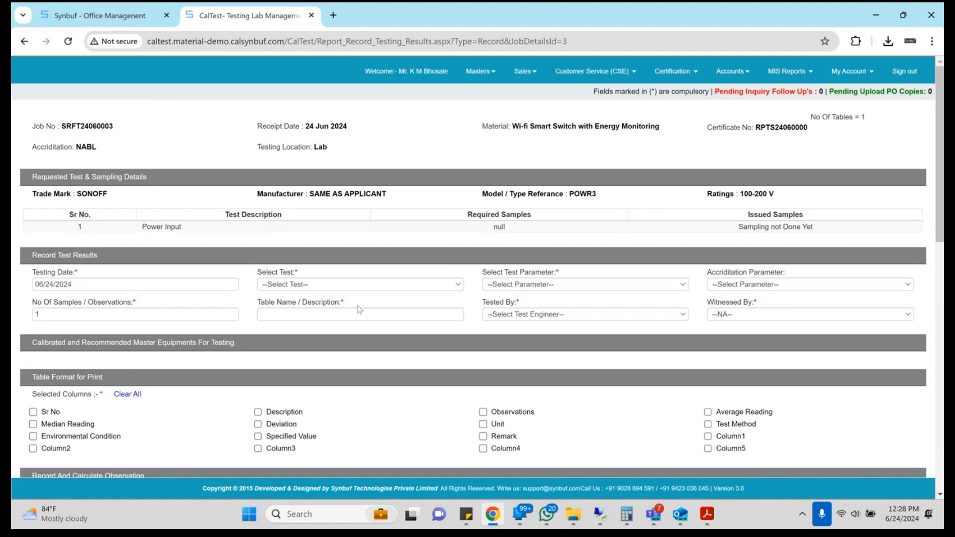
- In the CalTest job record, review the Power Input results and Marking Plate photo, and approve them
{"action": "scroll", "coordinate": [359, 309], "scroll_direction": "down", "scroll_amount": 1}
{"action": "left_click", "coordinate": [336, 228]}
{"action": "scroll", "coordinate": [335, 228], "scroll_direction": "down", "scroll_amount": 7}
{"action": "triple_click", "coordinate": [335, 348]}
{"action": "scroll", "coordinate": [336, 349], "scroll_direction": "down", "scroll_amount": 3}
{"action": "scroll", "coordinate": [336, 351], "scroll_direction": "up", "scroll_amount": 1}
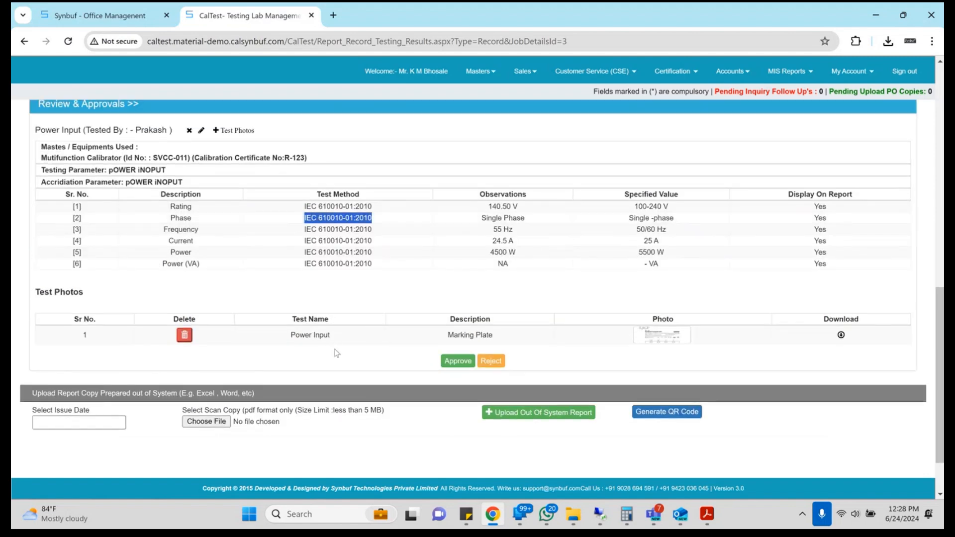
{"action": "left_click", "coordinate": [896, 343]}
{"action": "left_click", "coordinate": [273, 270]}
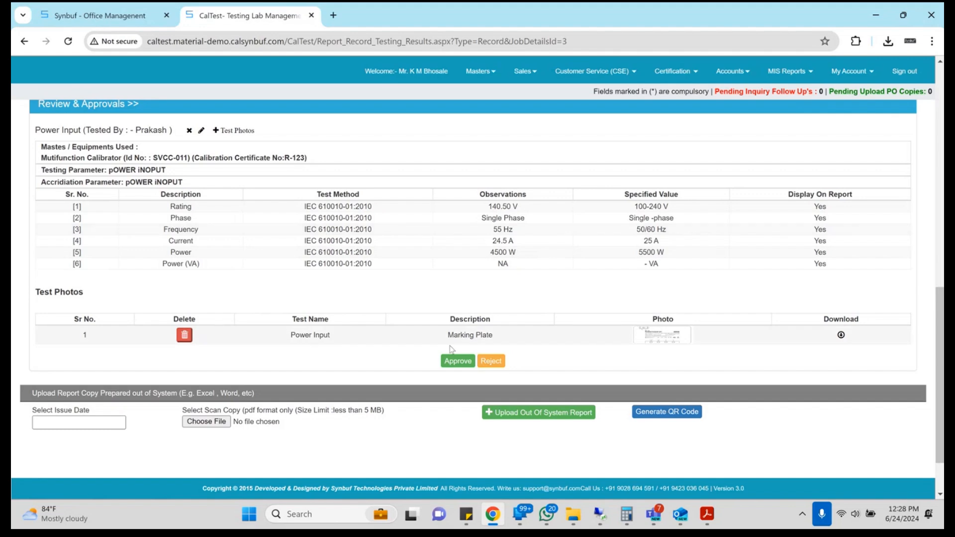
{"action": "left_click", "coordinate": [454, 362]}
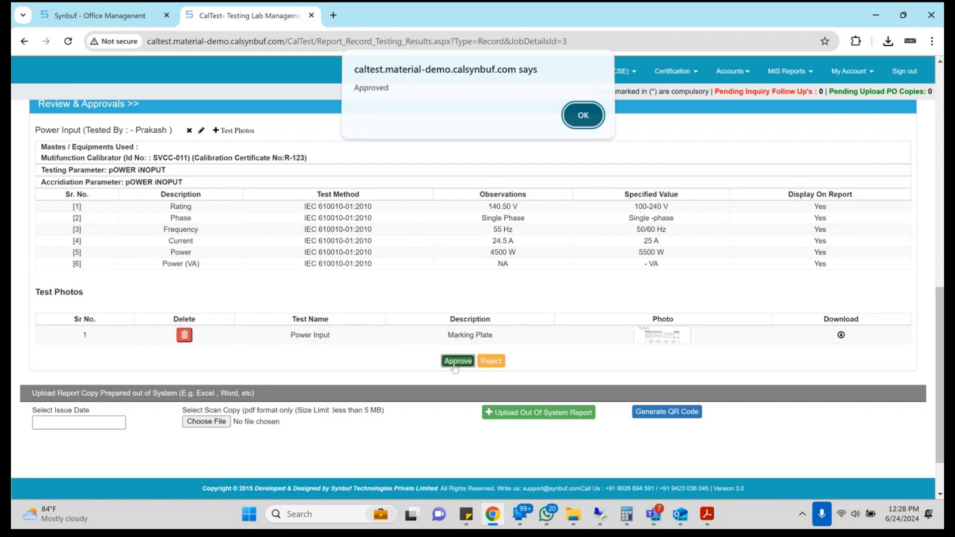
{"action": "key", "text": "Return"}
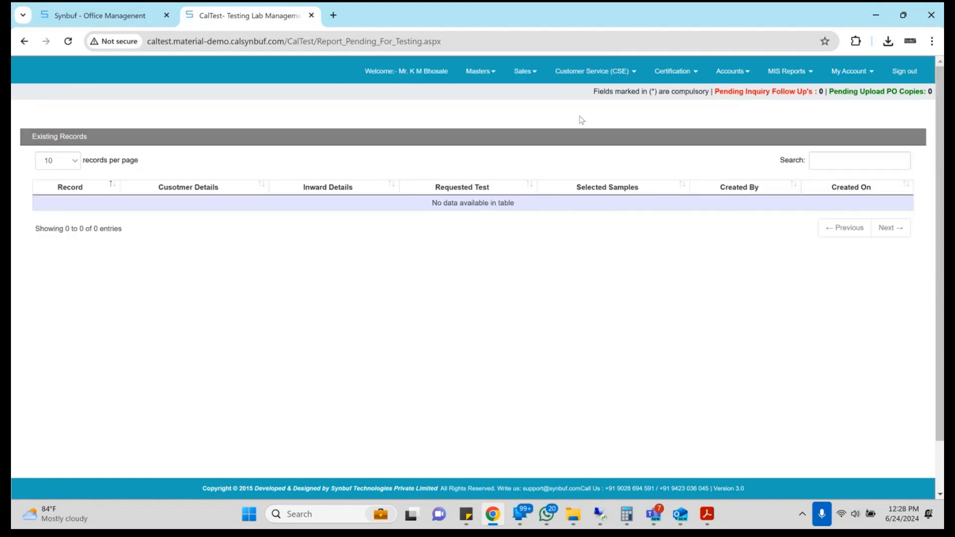
- Open the test report print settings for the Shenzhen Sonoff Wi-fi Smart Switch job
{"action": "left_click", "coordinate": [656, 71]}
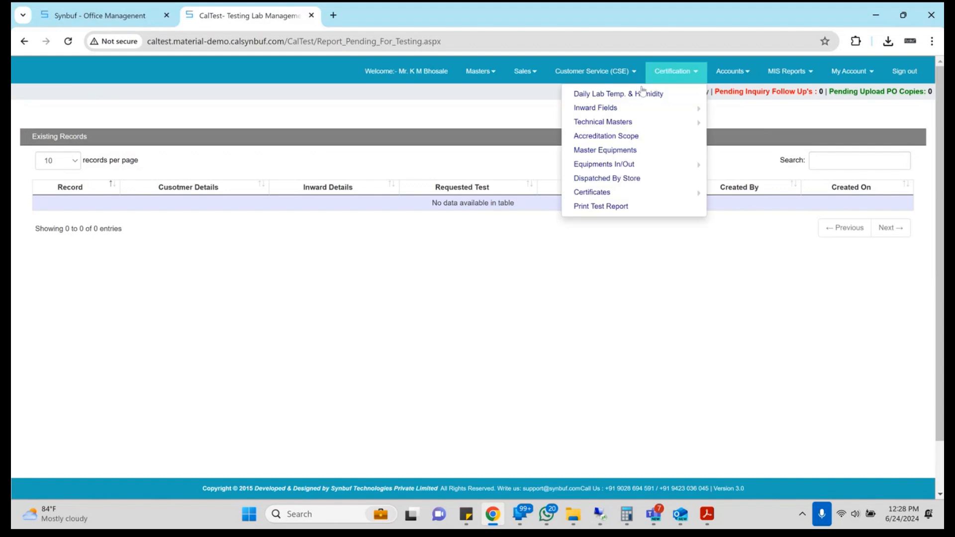
{"action": "left_click", "coordinate": [609, 206]}
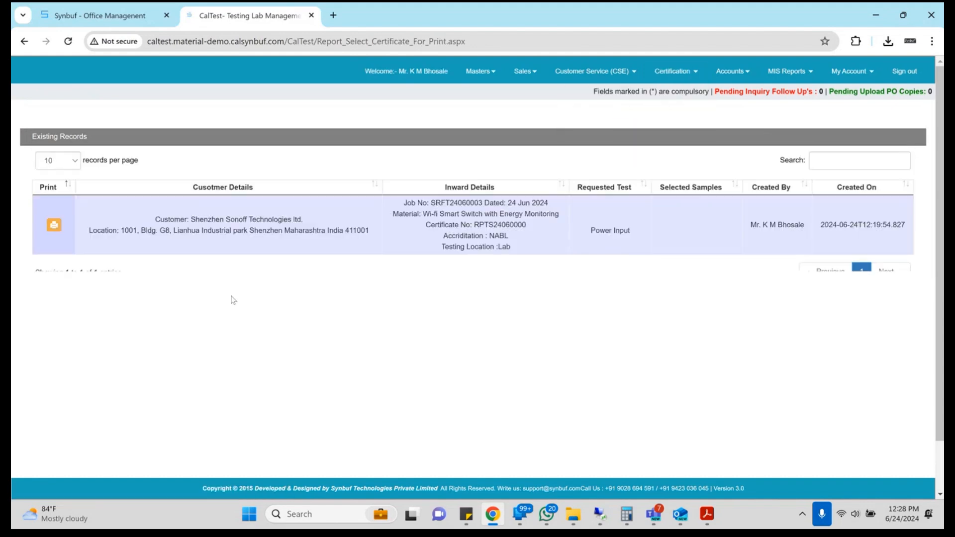
{"action": "left_click", "coordinate": [53, 226]}
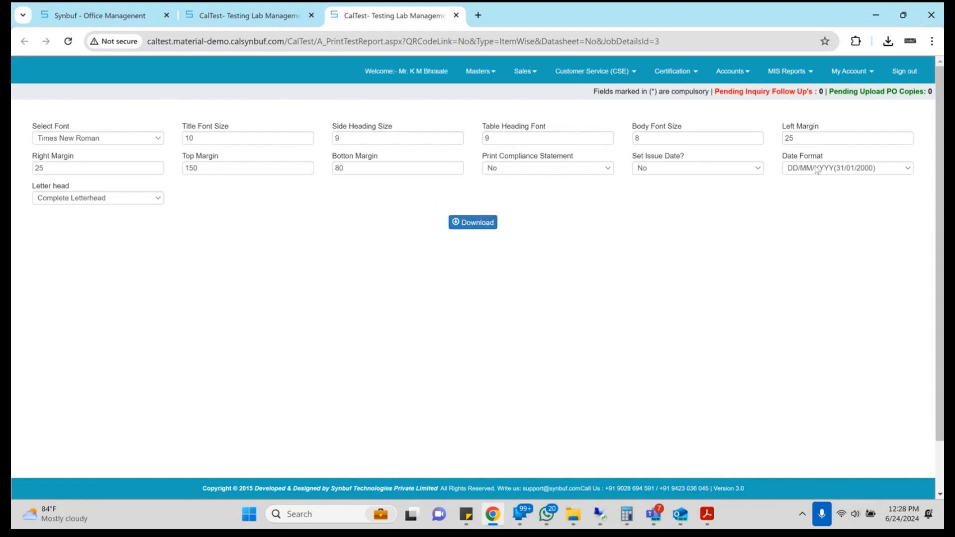
- Download the test report with the DD/MM/YYYY date format and open the resulting PDF
{"action": "left_click", "coordinate": [800, 168]}
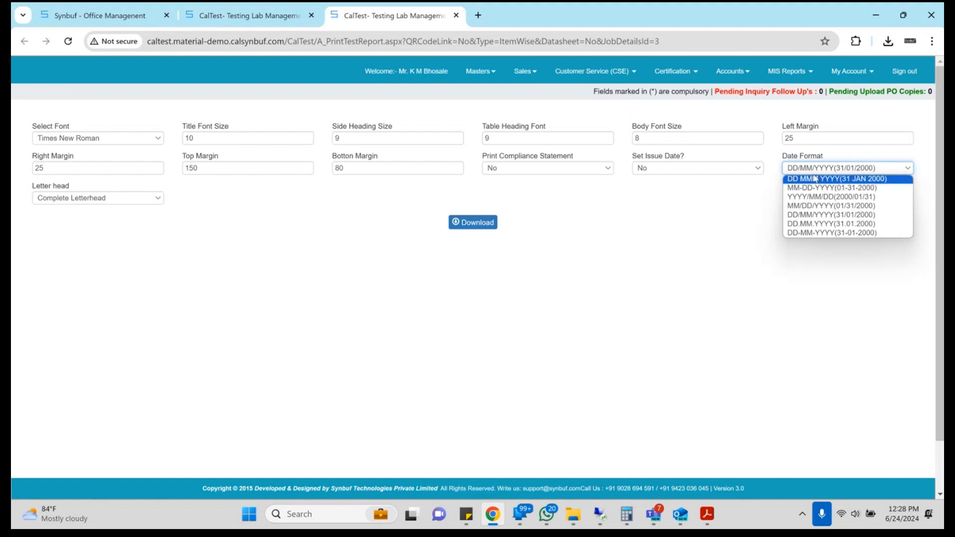
{"action": "left_click", "coordinate": [815, 174]}
{"action": "left_click", "coordinate": [487, 221]}
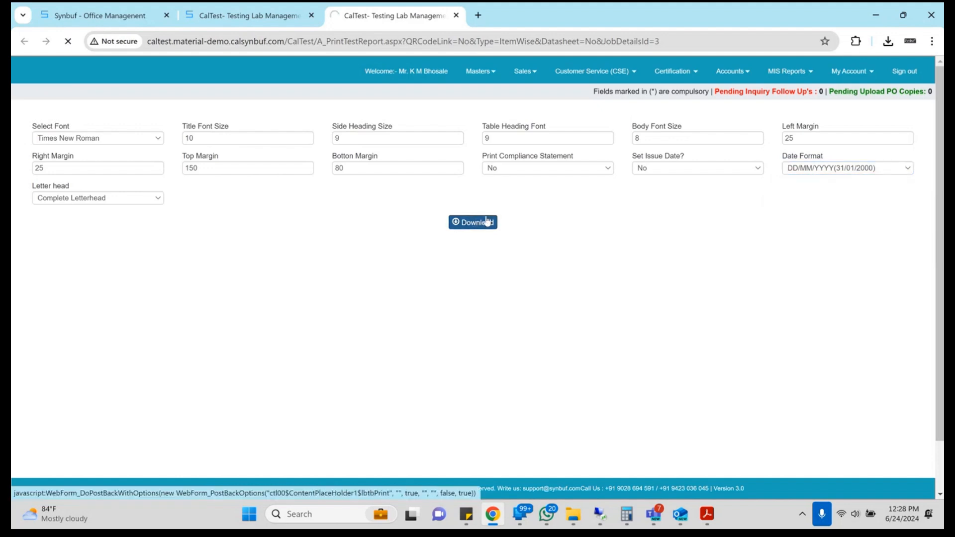
{"action": "left_click", "coordinate": [293, 321]}
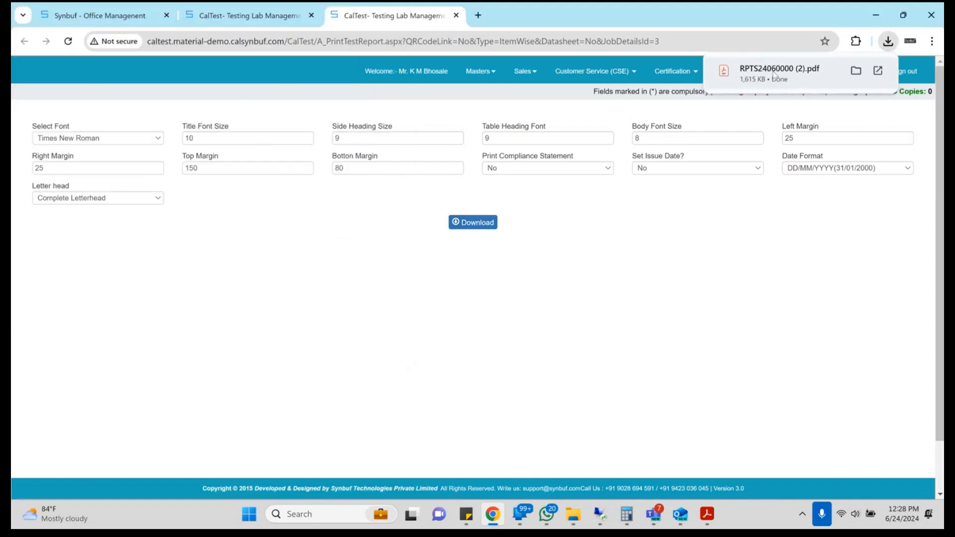
{"action": "left_click", "coordinate": [774, 74]}
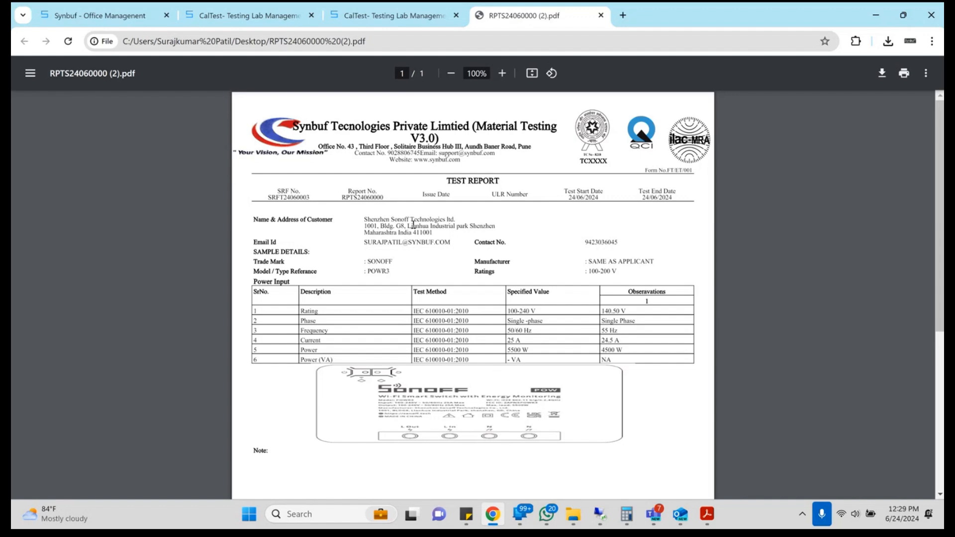
- Download the test report again with the letterhead option set to Without Letterhead, and open the resulting PDF
{"action": "scroll", "coordinate": [413, 225], "scroll_direction": "up", "scroll_amount": 1}
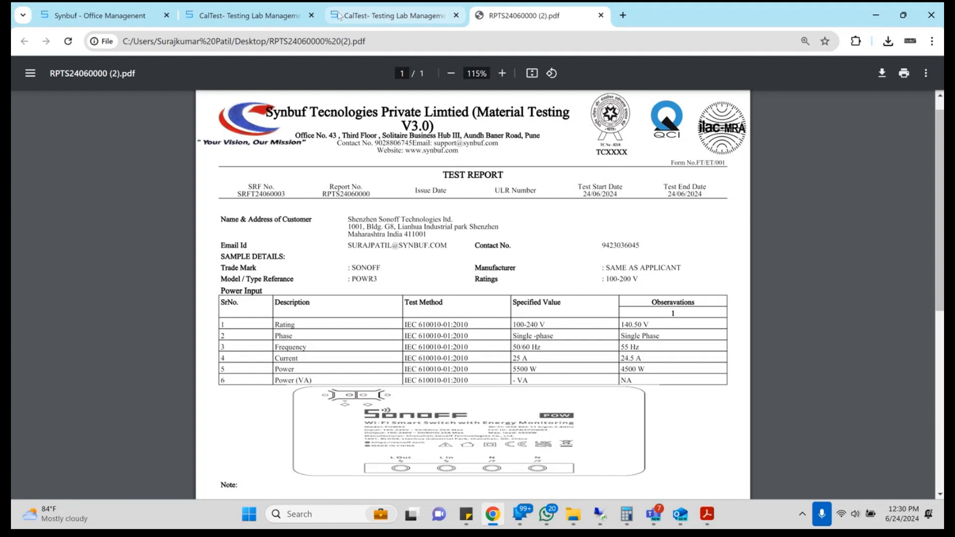
{"action": "left_click", "coordinate": [388, 15]}
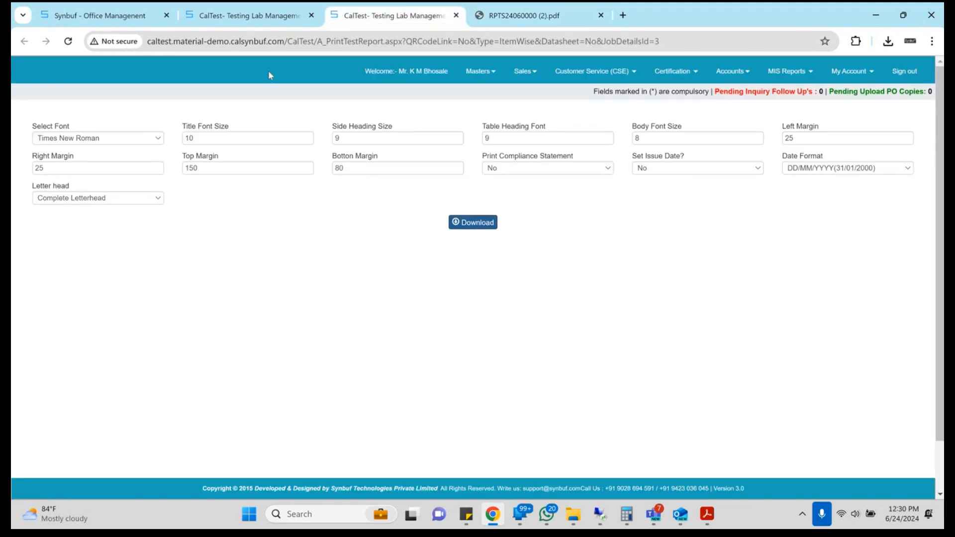
{"action": "left_click", "coordinate": [145, 199]}
{"action": "key", "text": "Down"}
{"action": "key", "text": "Down"}
{"action": "key", "text": "Return"}
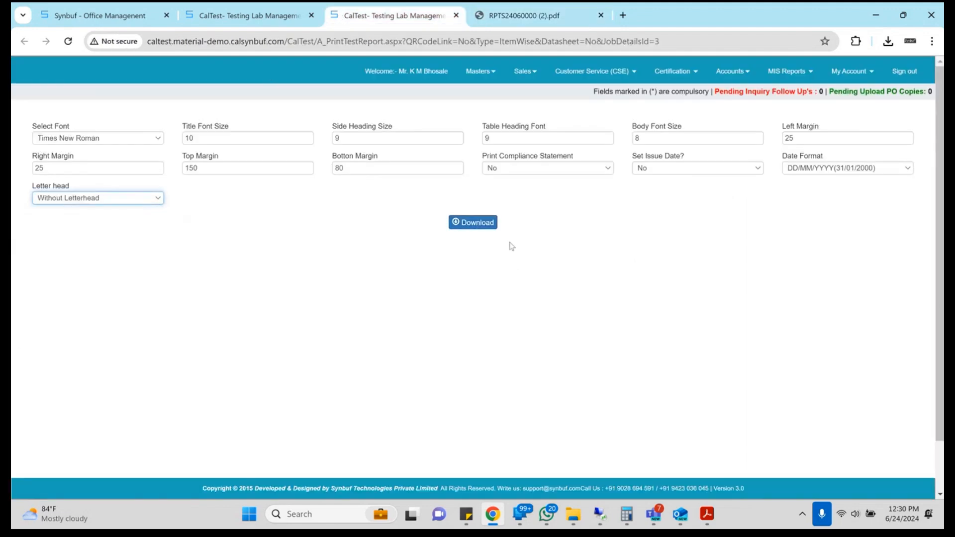
{"action": "left_click", "coordinate": [487, 227]}
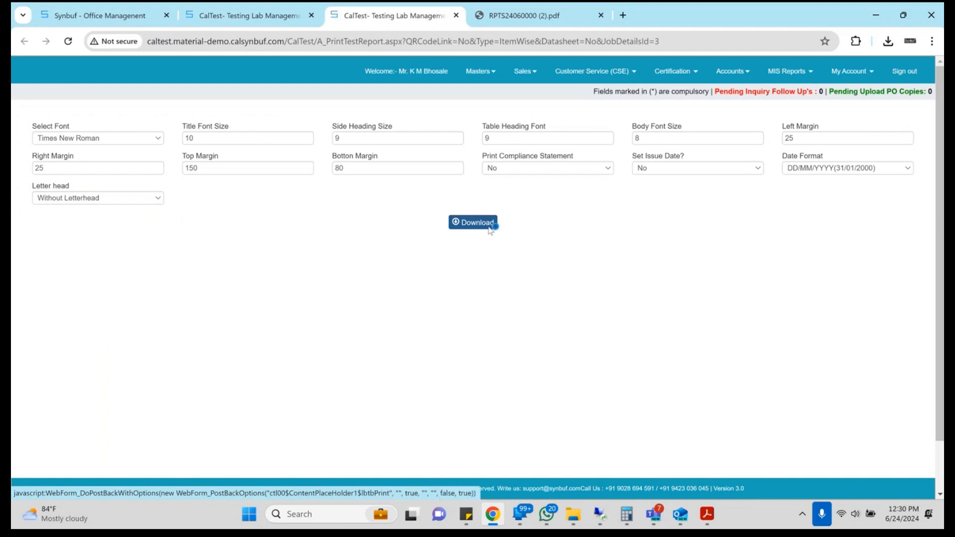
{"action": "left_click", "coordinate": [299, 320]}
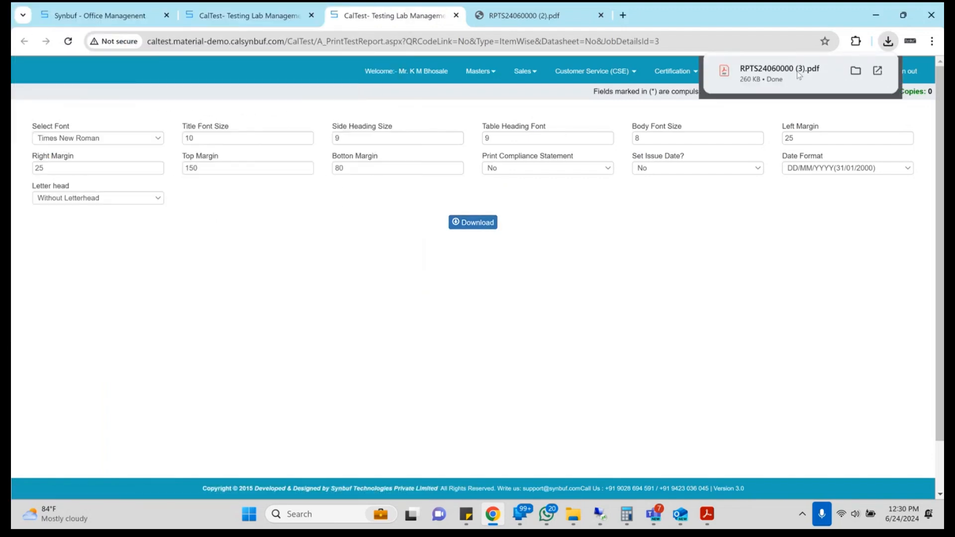
{"action": "left_click", "coordinate": [799, 75]}
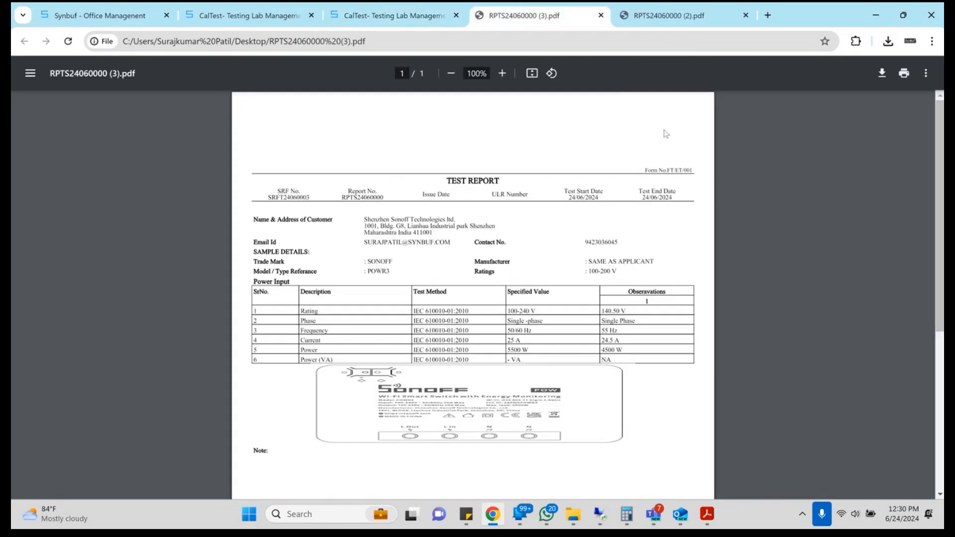
- In the report copy with the complete letterhead, examine the ULR, SRF and report number fields, test dates, customer section and sample details
{"action": "key", "text": "ctrl+Tab"}
{"action": "left_click_drag", "start_coordinate": [444, 175], "coordinate": [525, 193]}
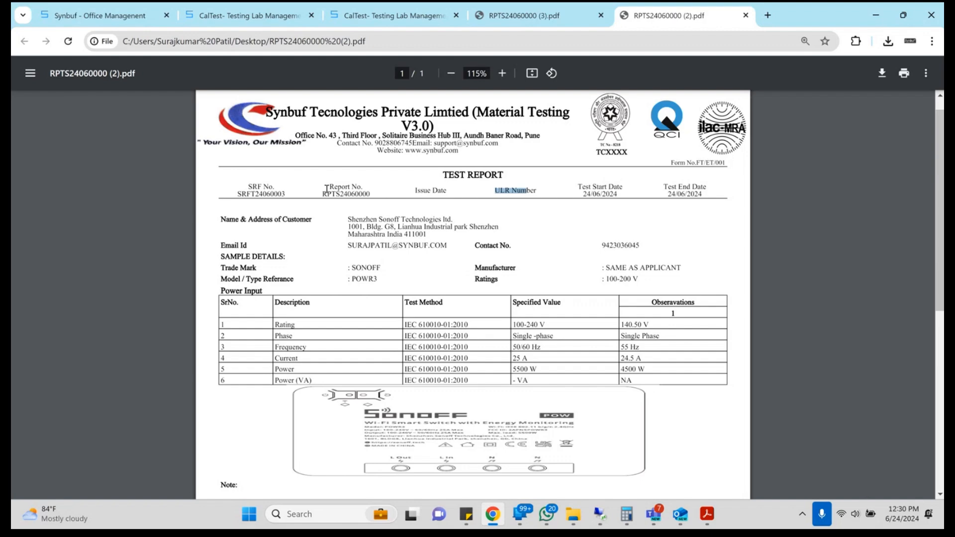
{"action": "left_click", "coordinate": [252, 192]}
{"action": "left_click_drag", "start_coordinate": [304, 193], "coordinate": [354, 196]}
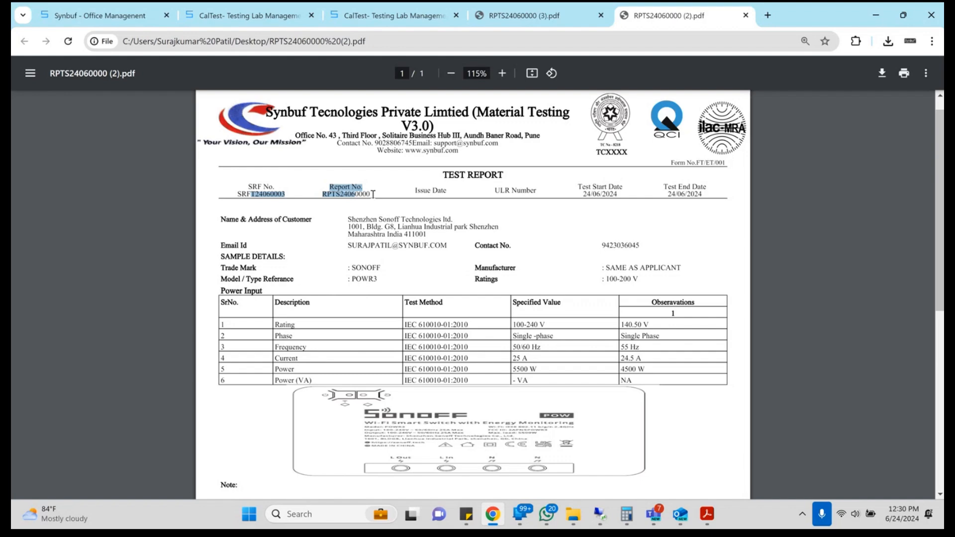
{"action": "left_click", "coordinate": [373, 194]}
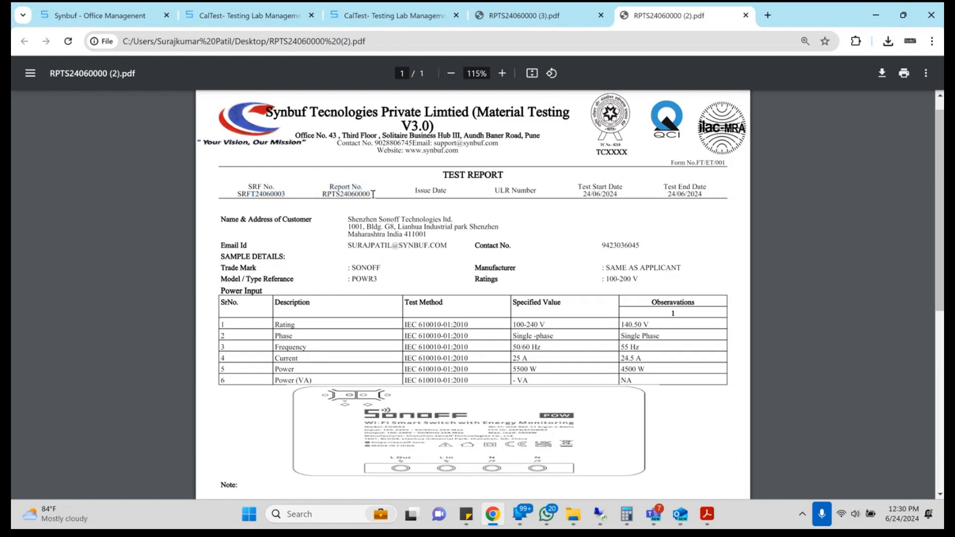
{"action": "left_click_drag", "start_coordinate": [593, 188], "coordinate": [698, 193]}
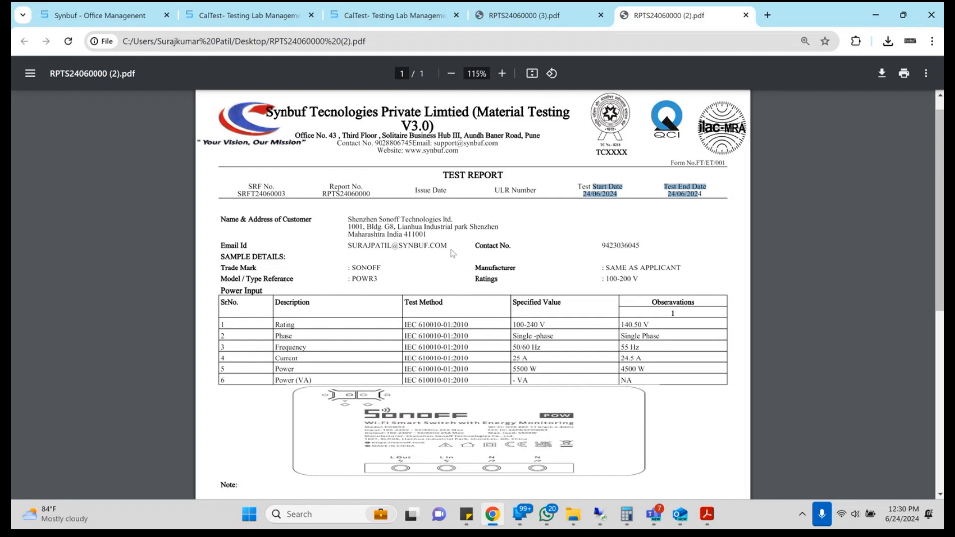
{"action": "left_click", "coordinate": [253, 222]}
{"action": "left_click_drag", "start_coordinate": [253, 222], "coordinate": [290, 222]}
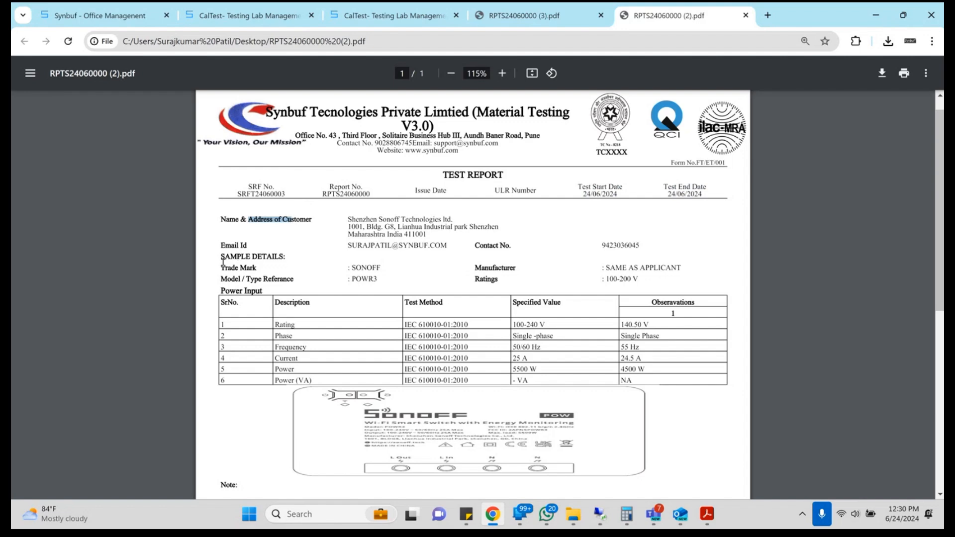
{"action": "left_click_drag", "start_coordinate": [224, 259], "coordinate": [292, 288]}
- Review the report's Power Input table, marking plate image and sign-off footer, and return to the CalTest list of reports for printing
{"action": "scroll", "coordinate": [293, 289], "scroll_direction": "down", "scroll_amount": 1}
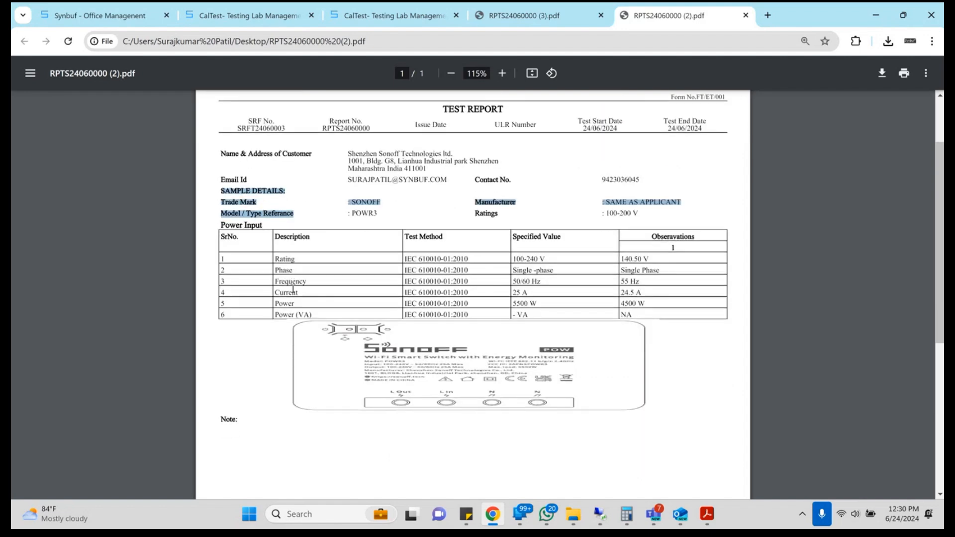
{"action": "scroll", "coordinate": [293, 289], "scroll_direction": "up", "scroll_amount": 2}
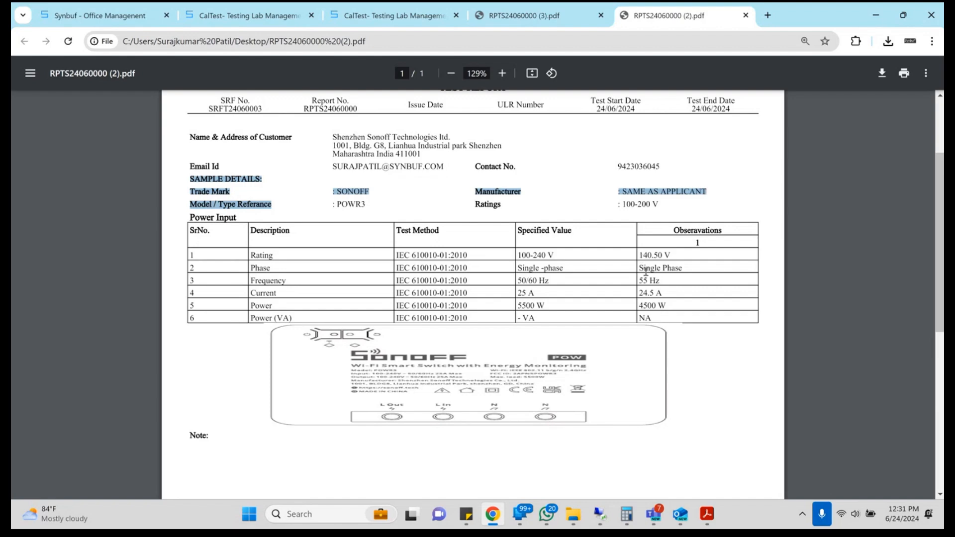
{"action": "scroll", "coordinate": [646, 271], "scroll_direction": "down", "scroll_amount": 3}
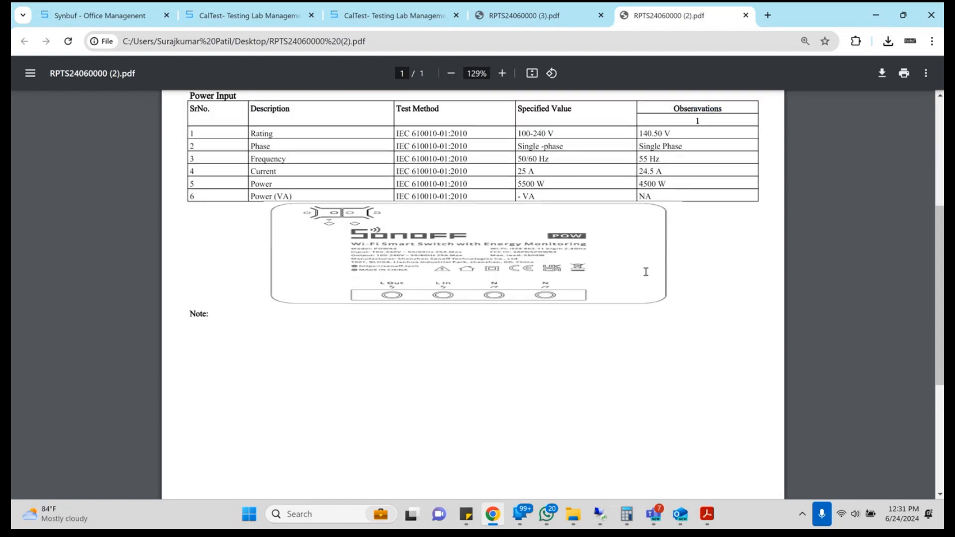
{"action": "scroll", "coordinate": [431, 257], "scroll_direction": "down", "scroll_amount": 5}
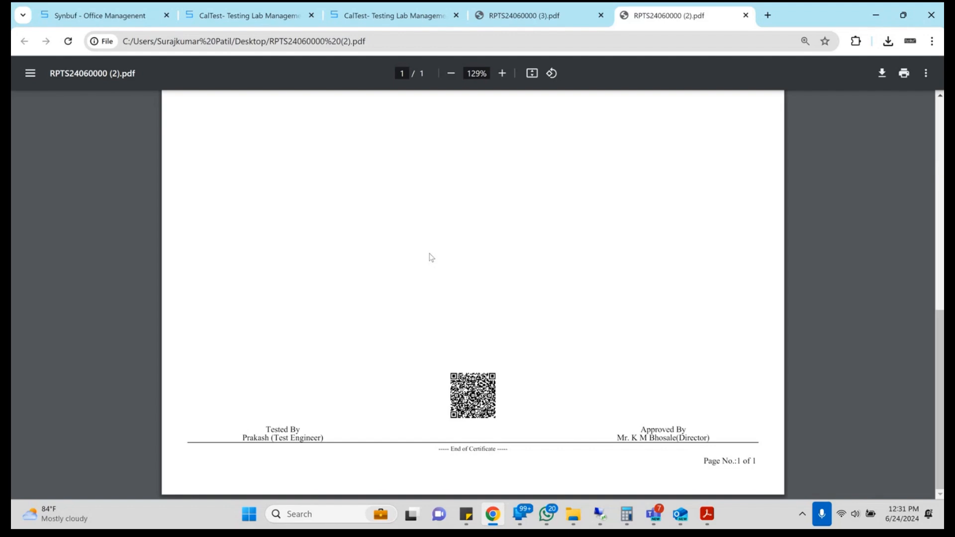
{"action": "scroll", "coordinate": [438, 387], "scroll_direction": "up", "scroll_amount": 5}
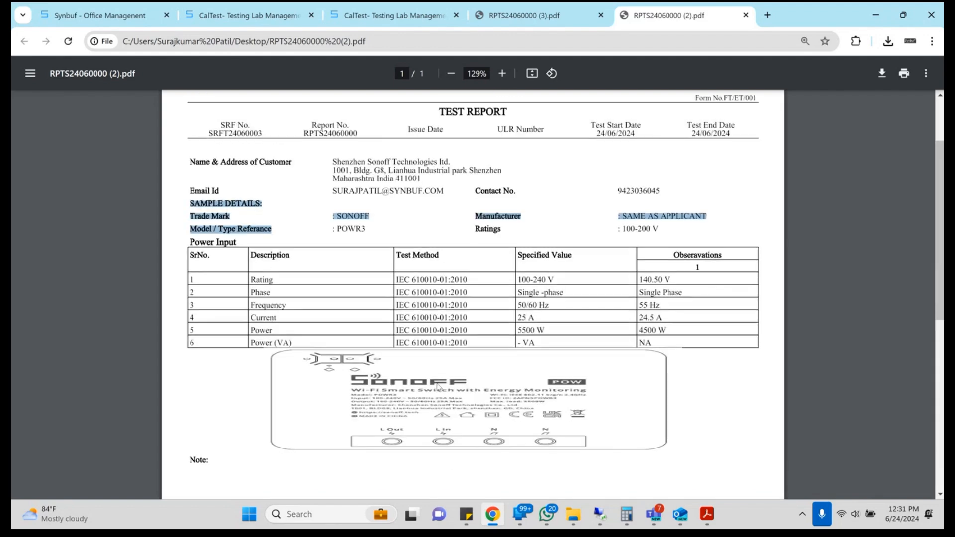
{"action": "scroll", "coordinate": [386, 239], "scroll_direction": "up", "scroll_amount": 2}
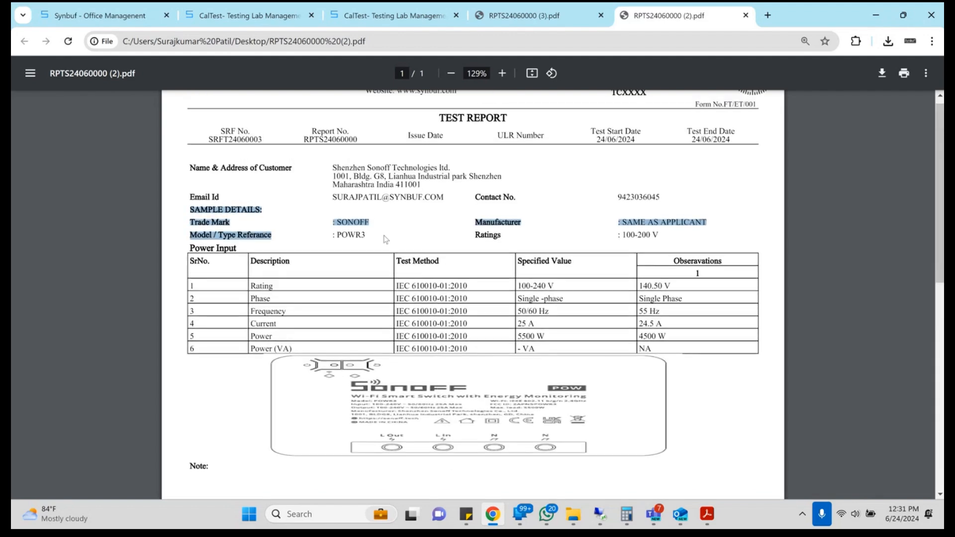
{"action": "scroll", "coordinate": [386, 239], "scroll_direction": "down", "scroll_amount": 2}
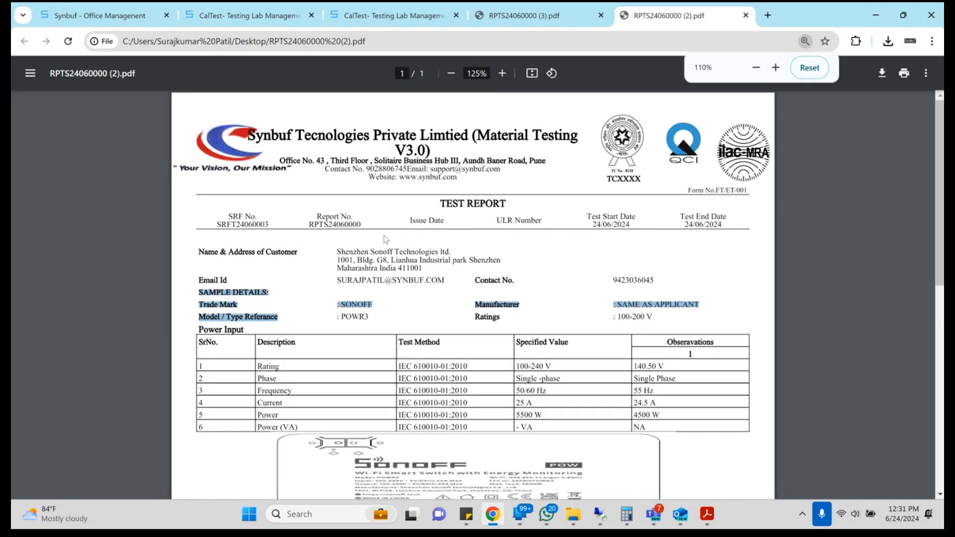
{"action": "scroll", "coordinate": [384, 240], "scroll_direction": "down", "scroll_amount": 1}
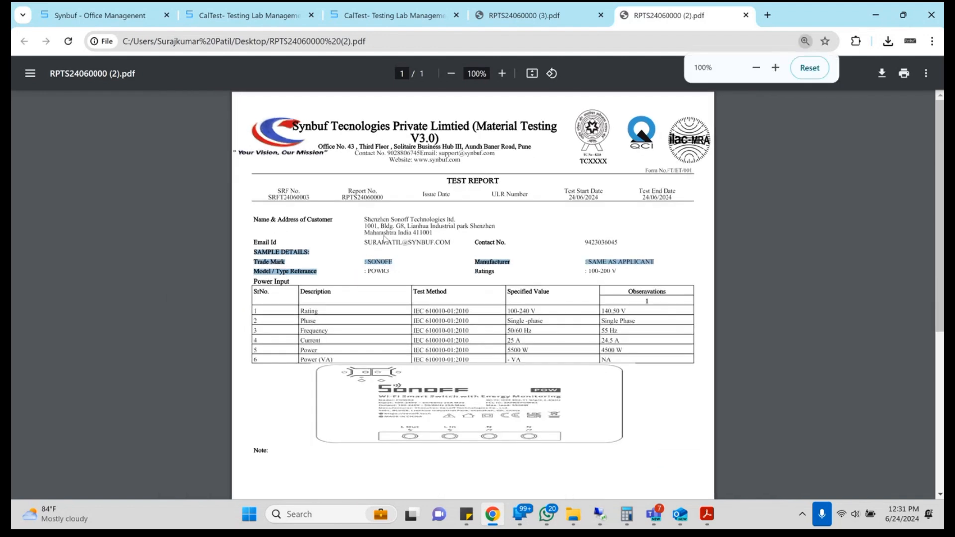
{"action": "left_click", "coordinate": [384, 240]}
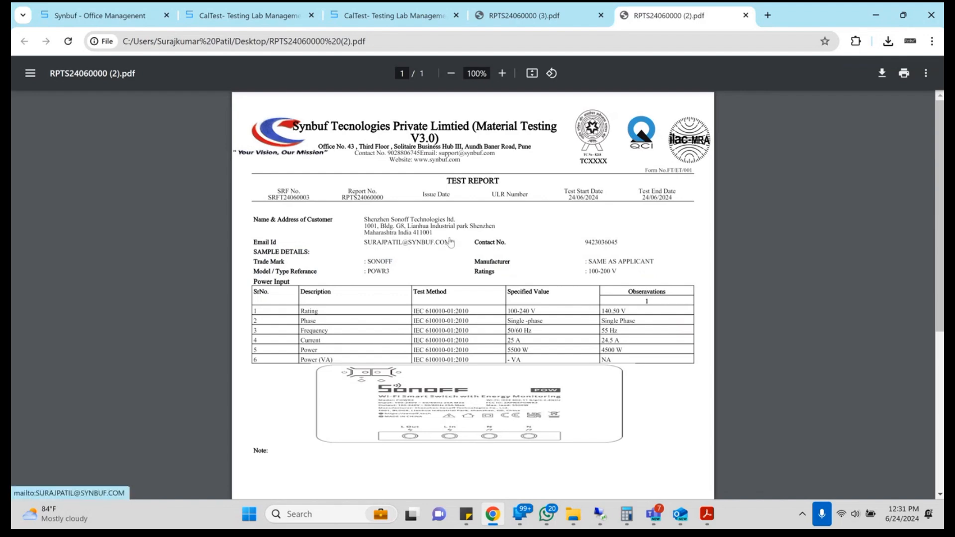
{"action": "left_click", "coordinate": [271, 14]}
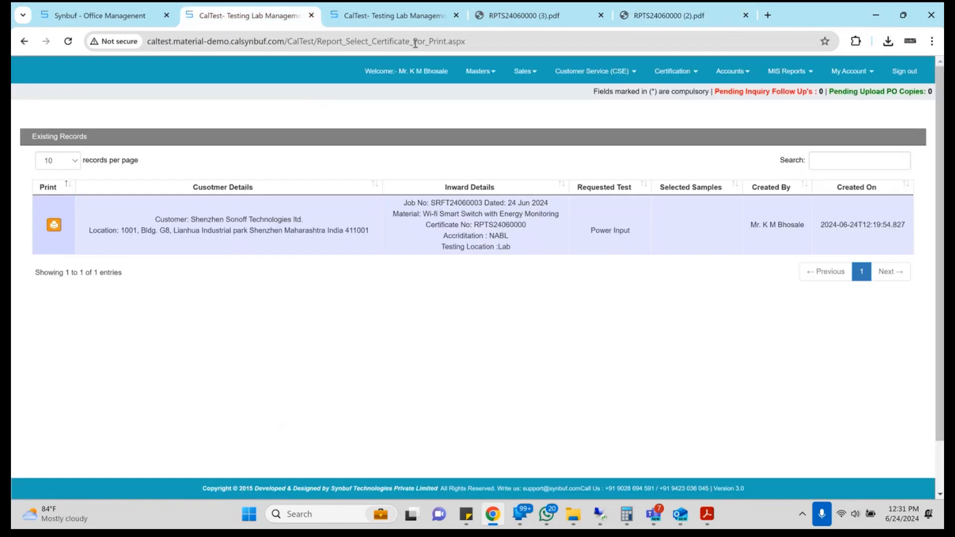
{"action": "left_click", "coordinate": [731, 85]}
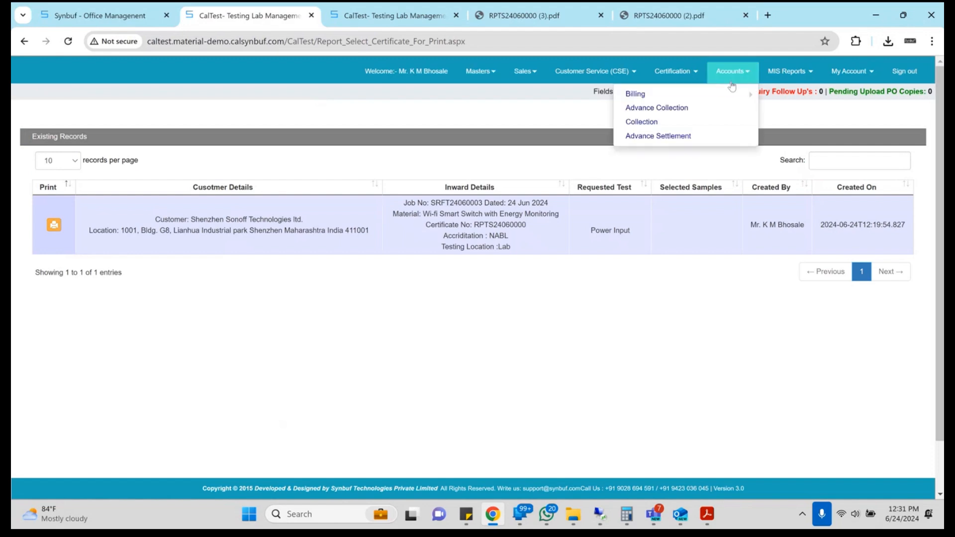
{"action": "left_click", "coordinate": [519, 84]}
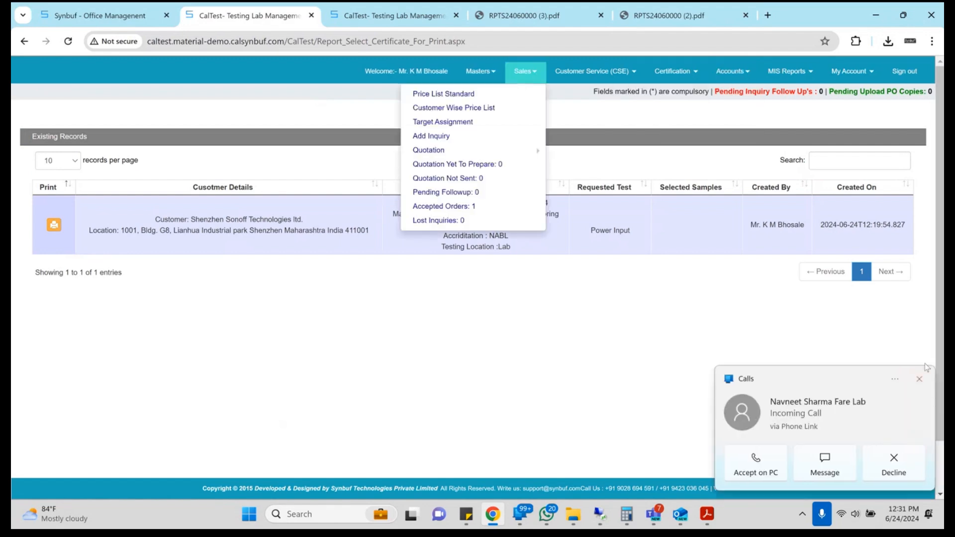
{"action": "left_click", "coordinate": [887, 456]}
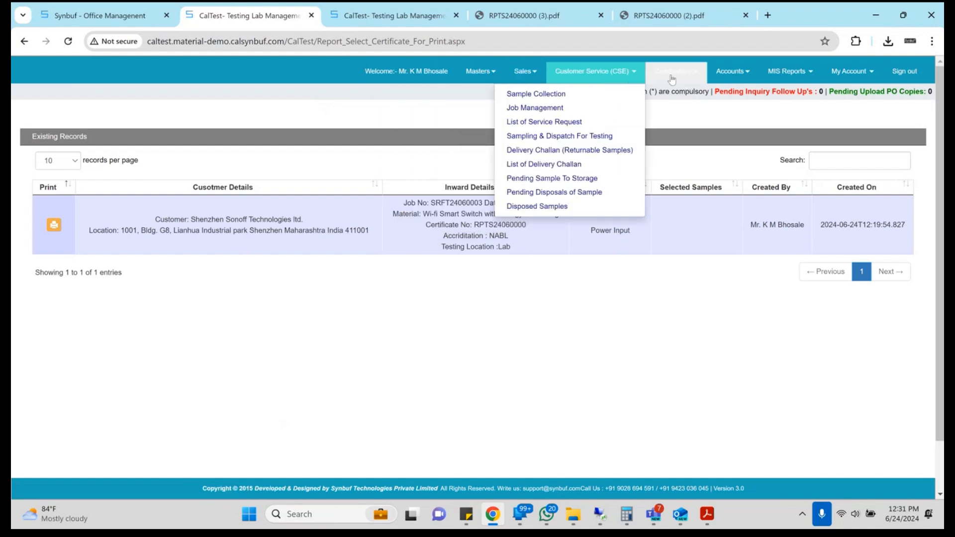
{"action": "mouse_move", "coordinate": [672, 80]}
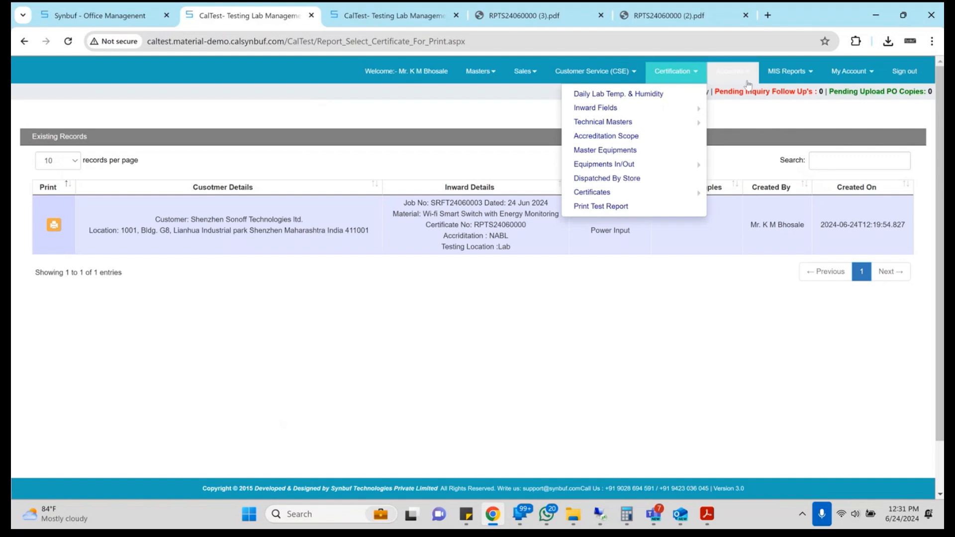
{"action": "mouse_move", "coordinate": [749, 85]}
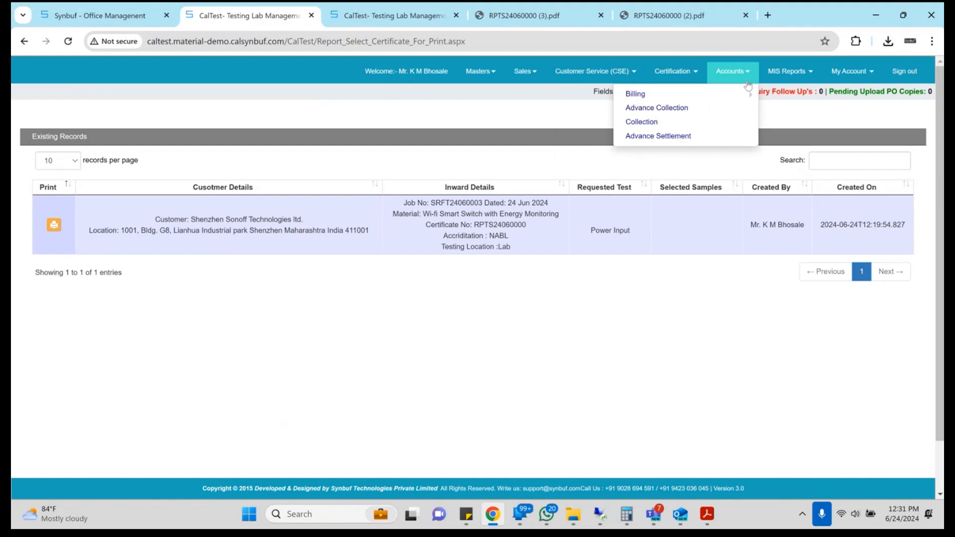
{"action": "mouse_move", "coordinate": [791, 79]}
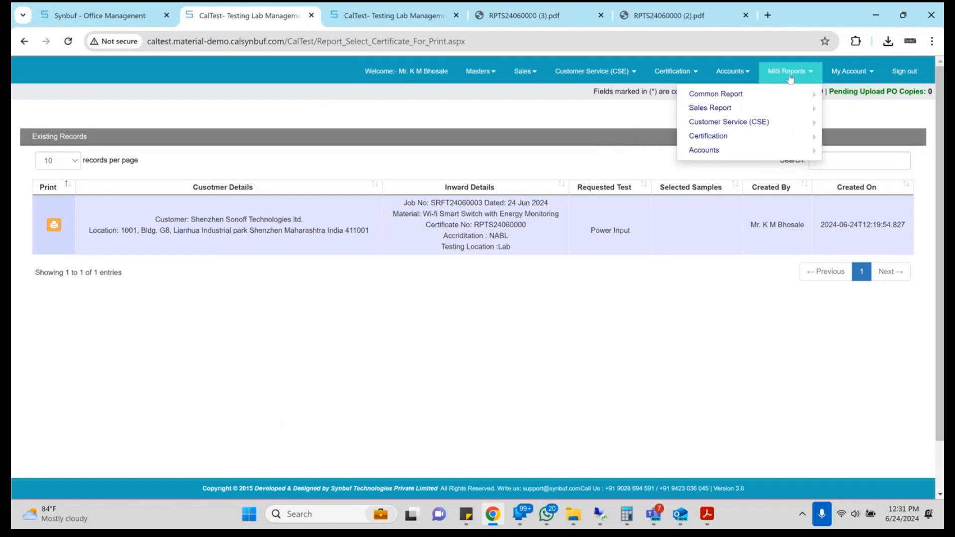
{"action": "mouse_move", "coordinate": [795, 98]}
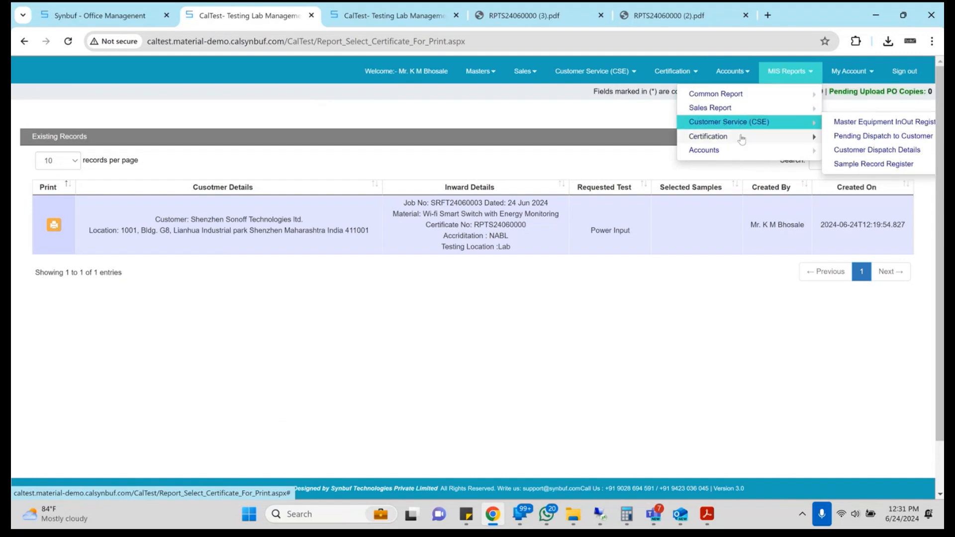
{"action": "mouse_move", "coordinate": [737, 140]}
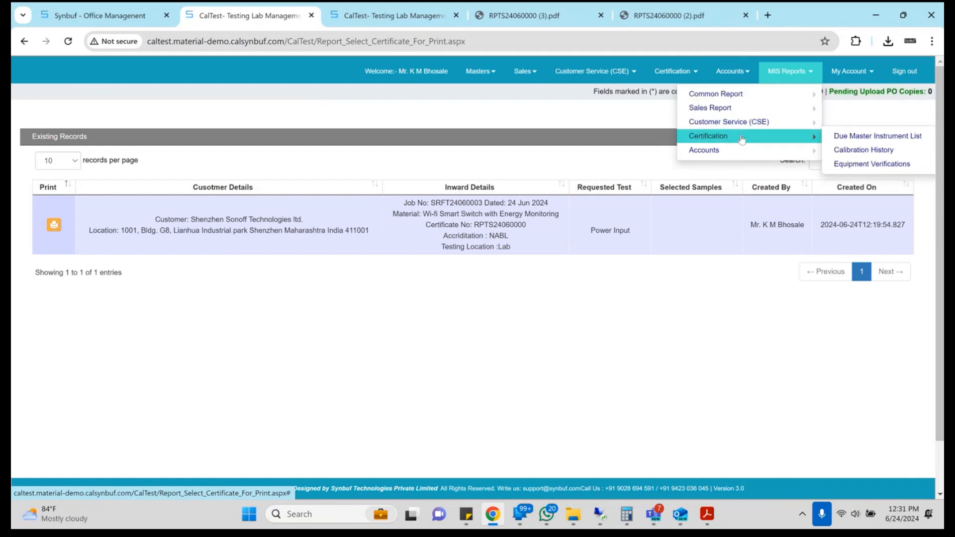
{"action": "double_click", "coordinate": [549, 216]}
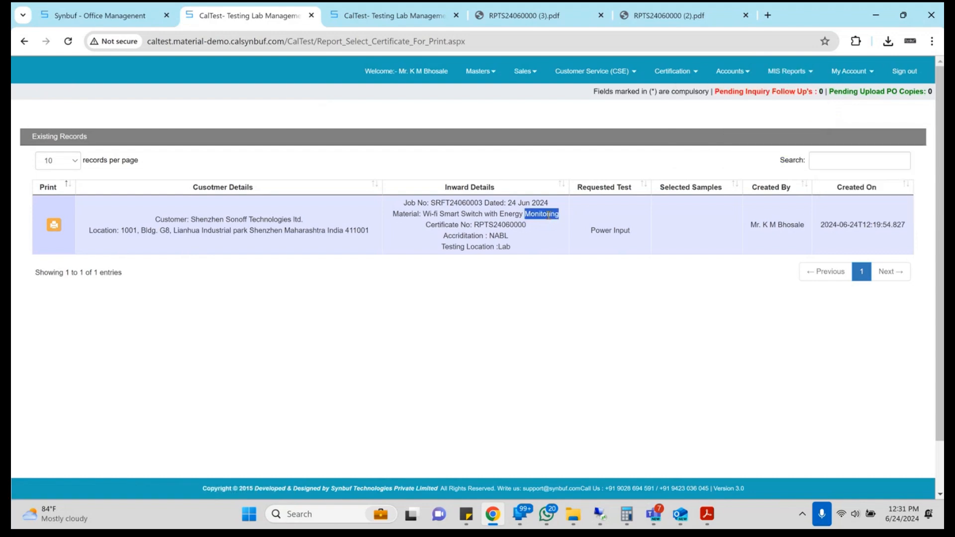